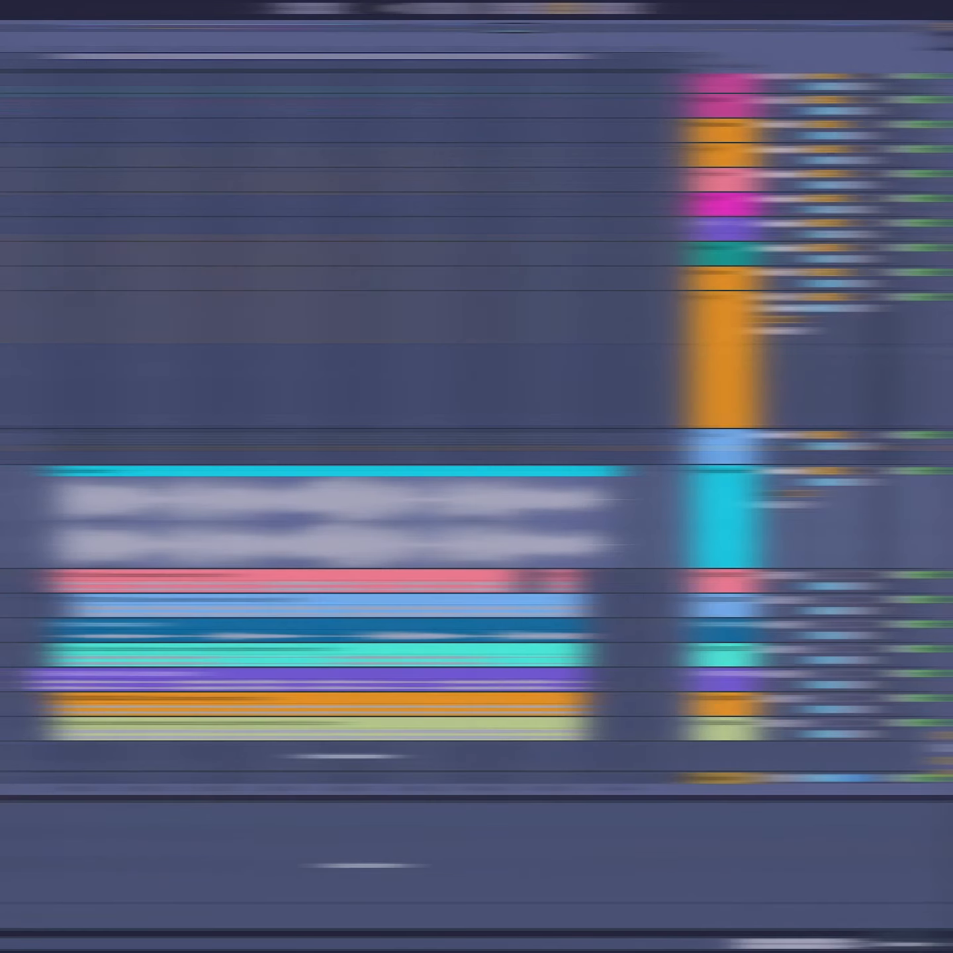
{"action": "left_click", "coordinate": [33, 457]}
{"action": "left_click", "coordinate": [94, 469]}
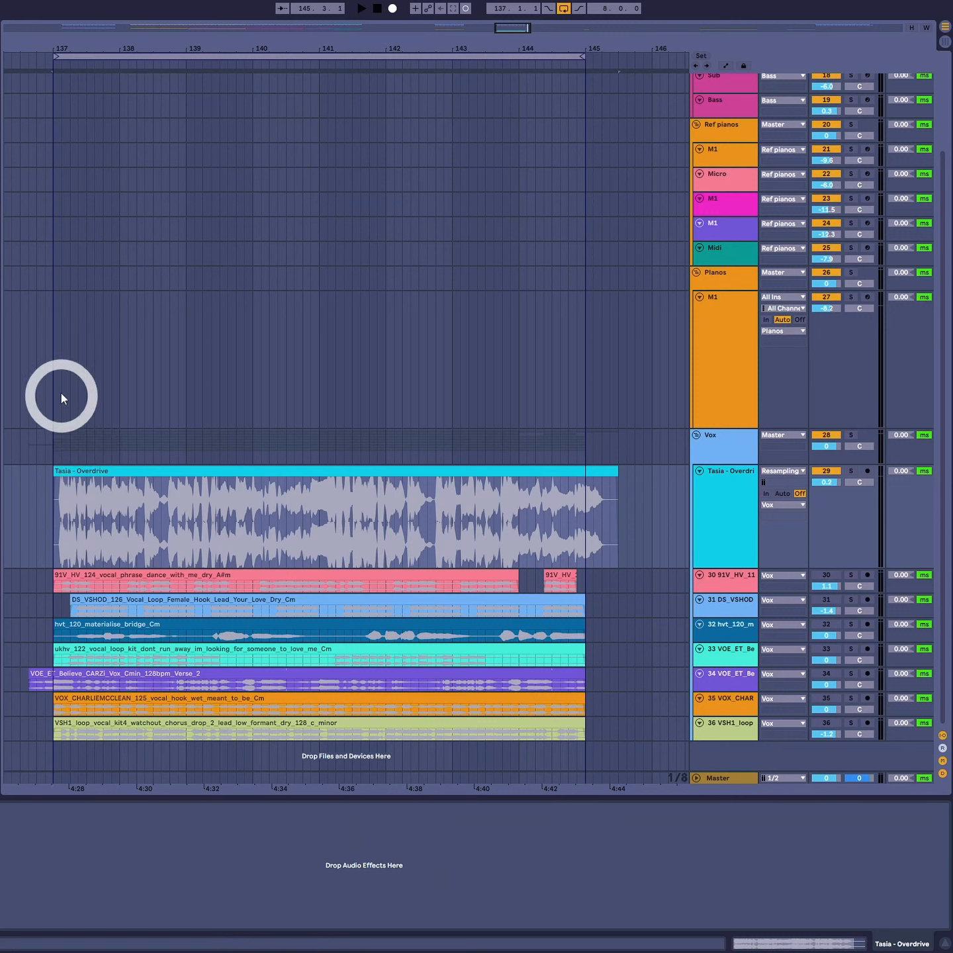
{"action": "left_click", "coordinate": [54, 364]}
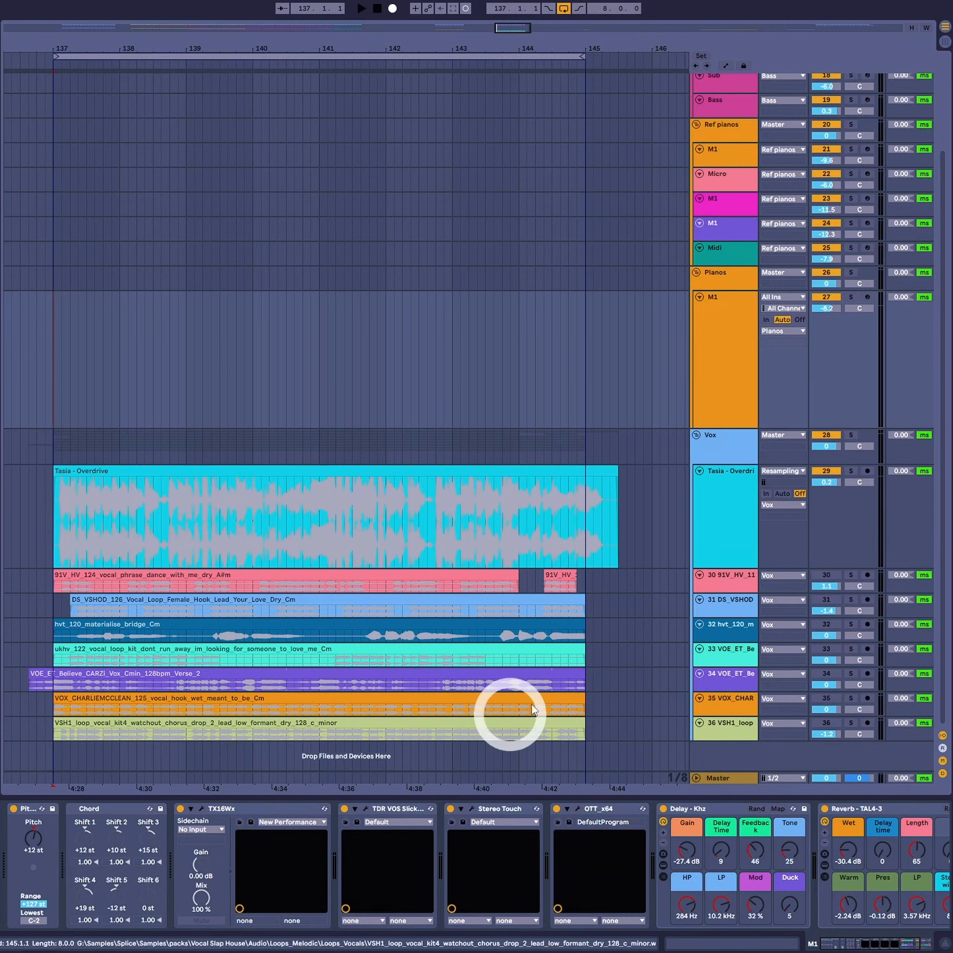
{"action": "scroll", "coordinate": [504, 715], "scroll_direction": "up", "scroll_amount": 2}
{"action": "left_click", "coordinate": [366, 551]}
{"action": "scroll", "coordinate": [371, 551], "scroll_direction": "down", "scroll_amount": 2}
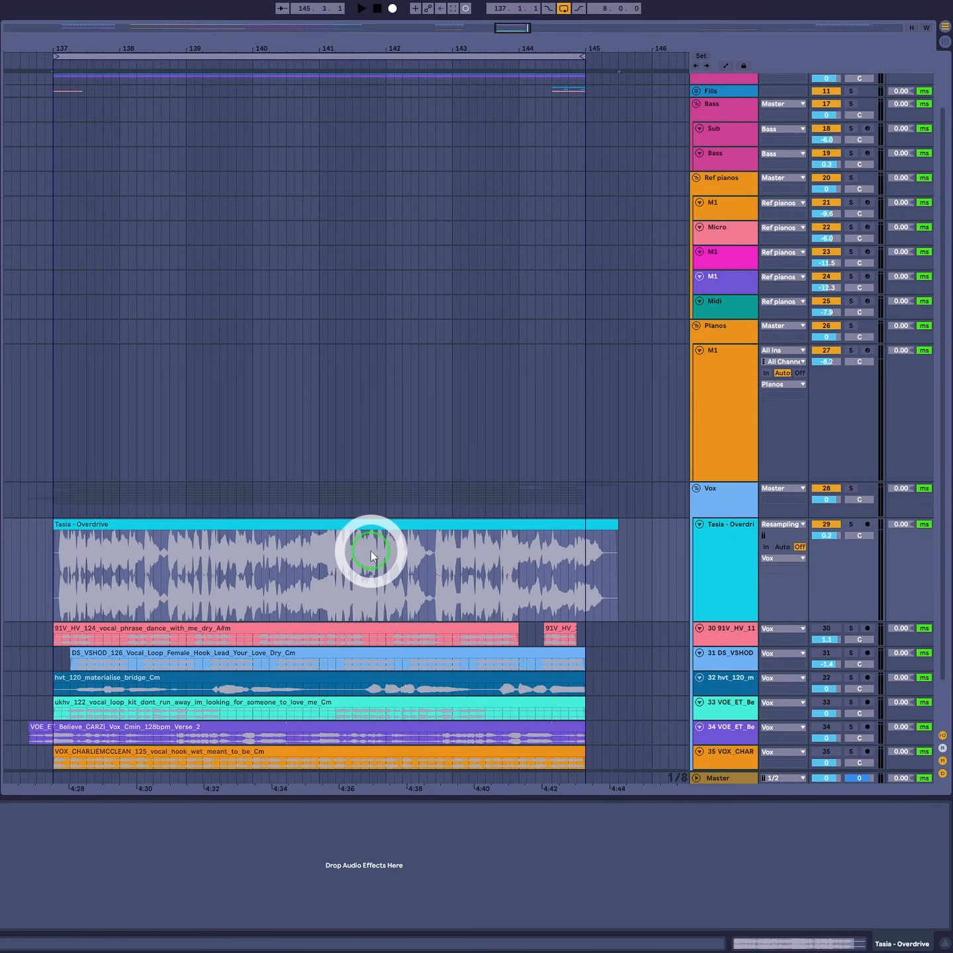
Solo the Tasia - Overdrive vocal track and play back its opening bars.
{"action": "left_click", "coordinate": [851, 471]}
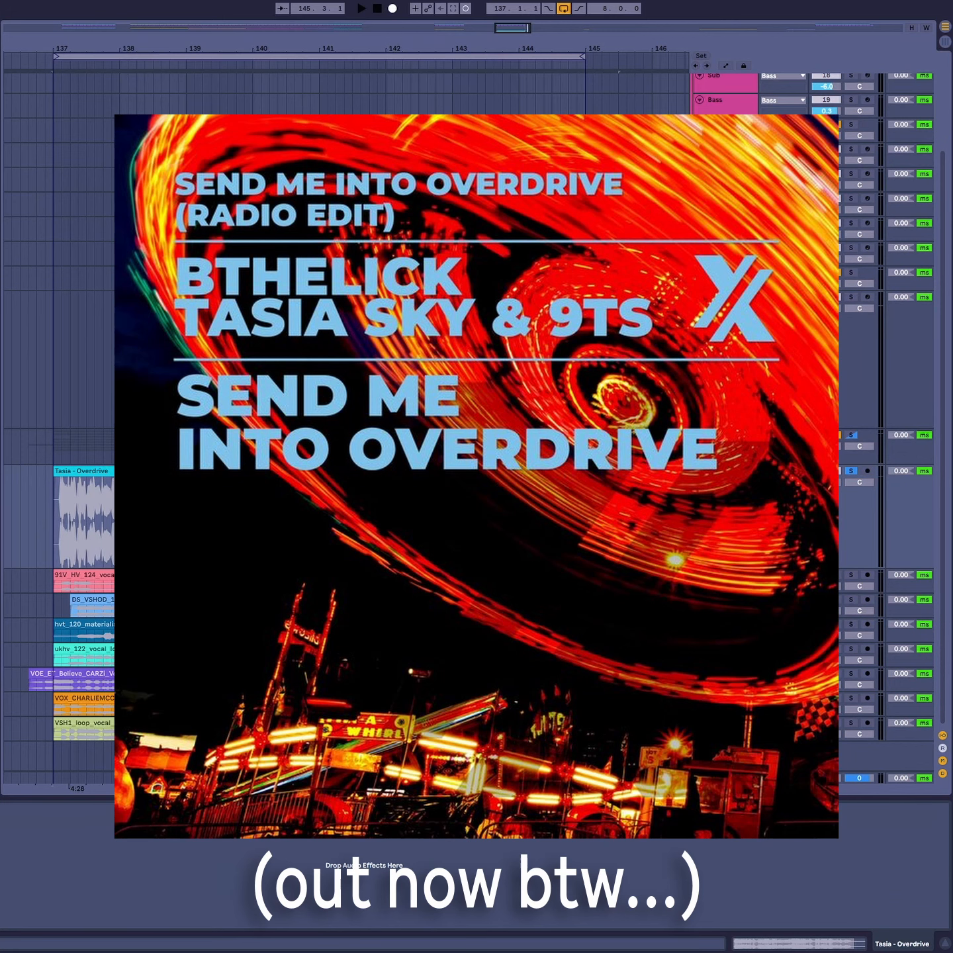
{"action": "key", "text": "space"}
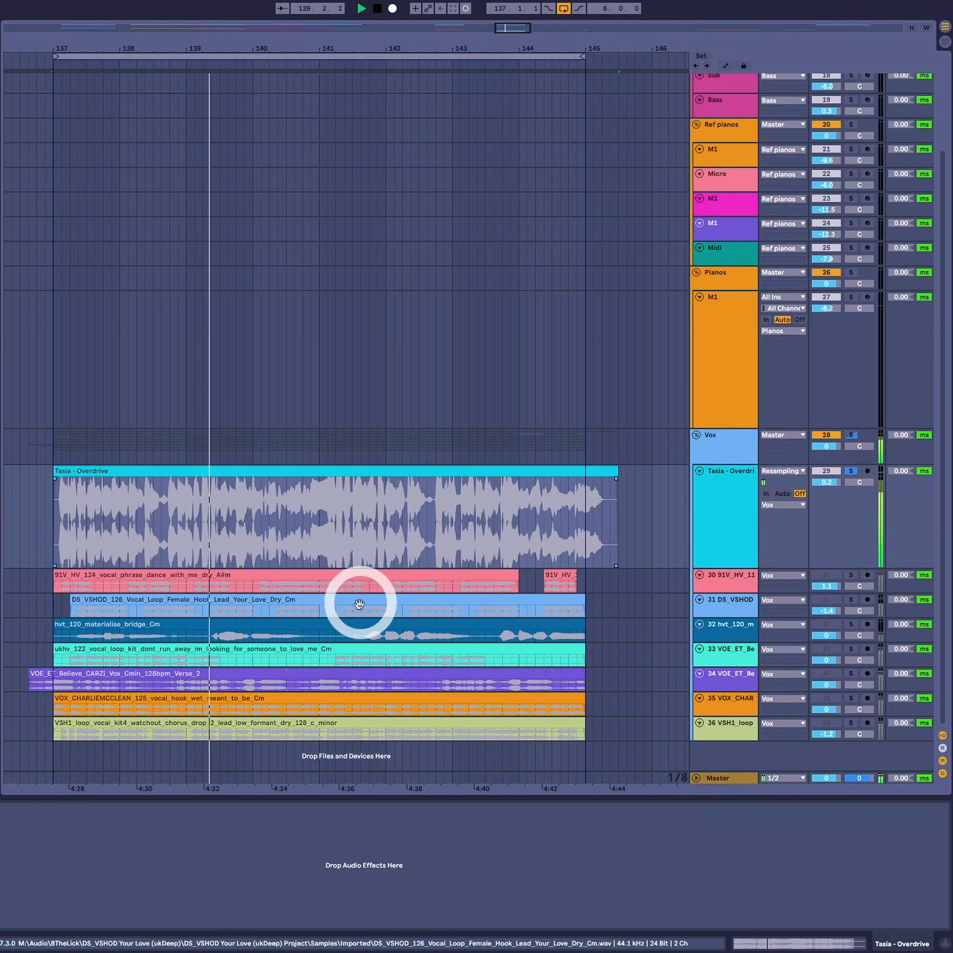
{"action": "key", "text": "space"}
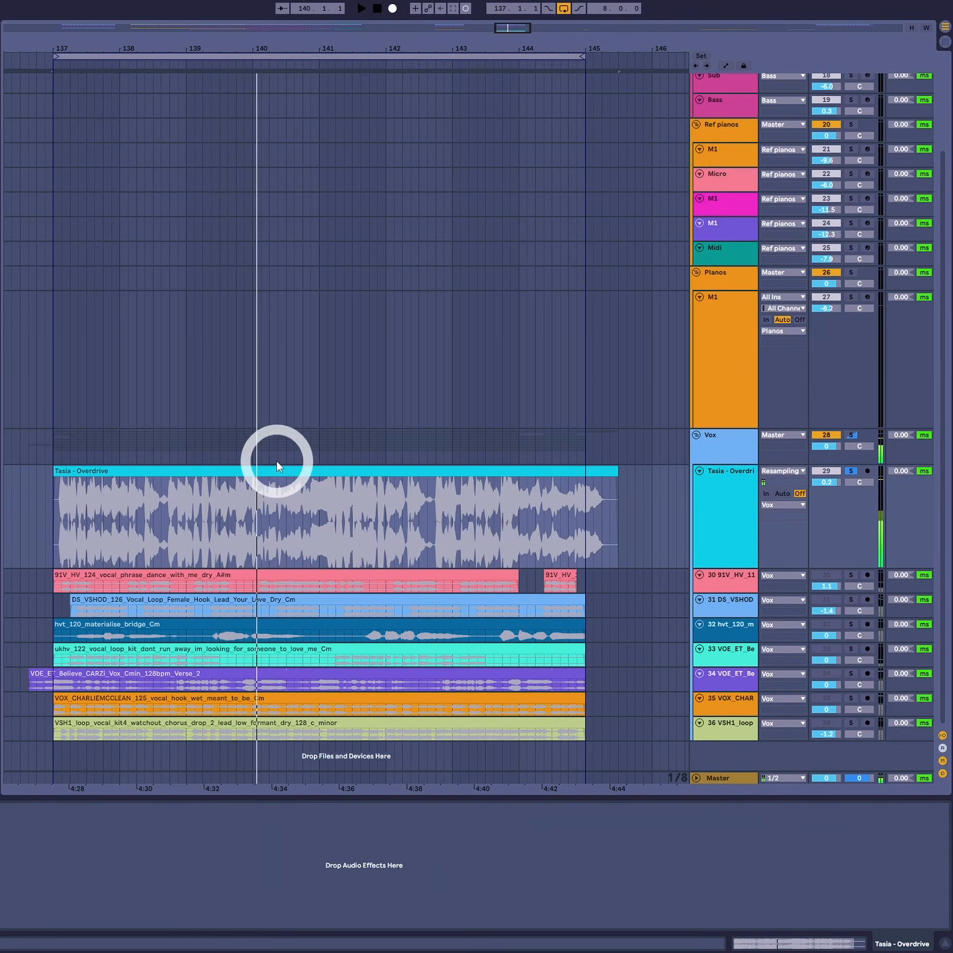
Convert the Tasia - Overdrive vocal clip to MIDI on the empty M1 track in the Pianos group, starting at bar 137, using the Melody option.
{"action": "left_click", "coordinate": [54, 326]}
{"action": "left_click", "coordinate": [111, 468]}
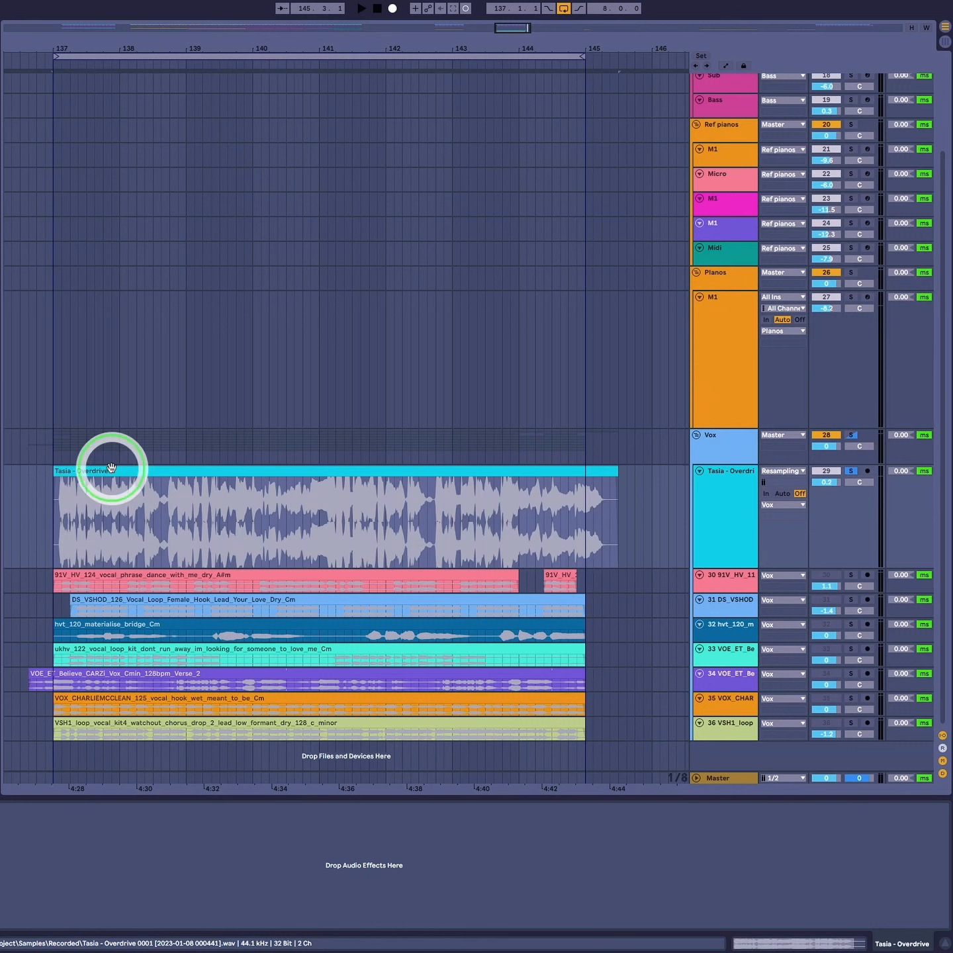
{"action": "left_click_drag", "start_coordinate": [111, 468], "coordinate": [117, 378]}
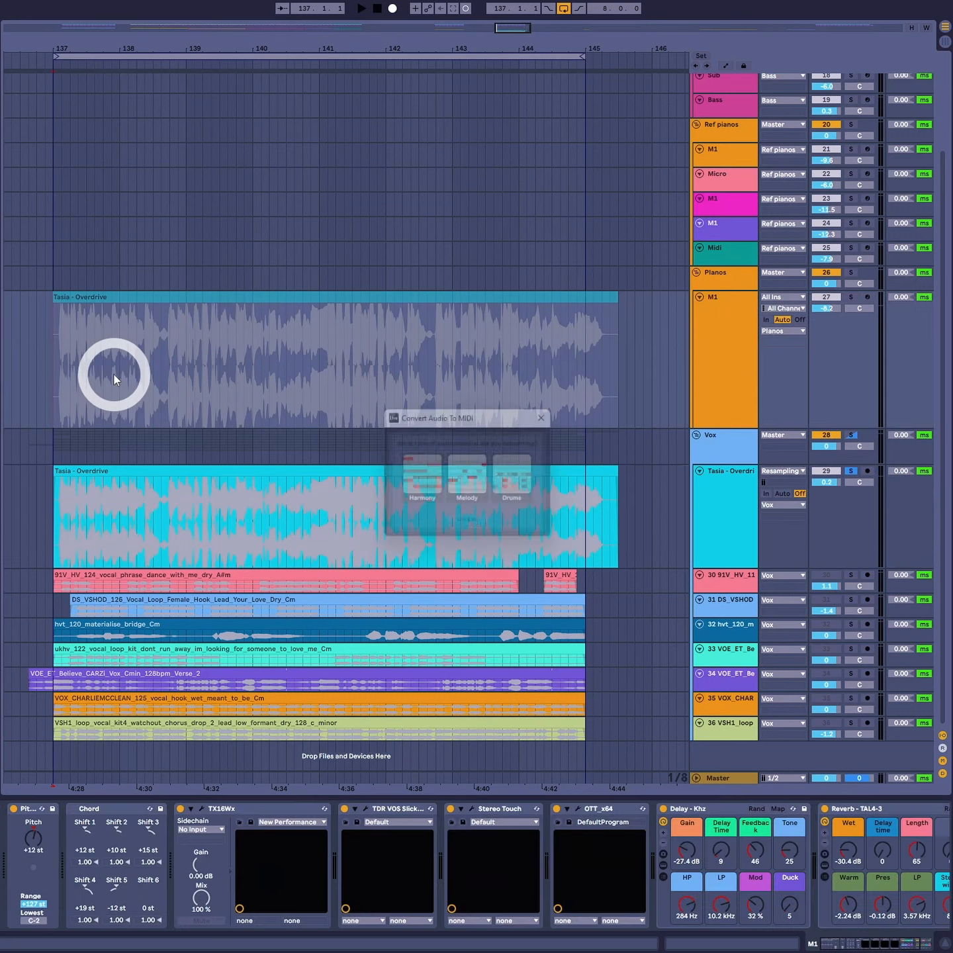
{"action": "left_click", "coordinate": [476, 479]}
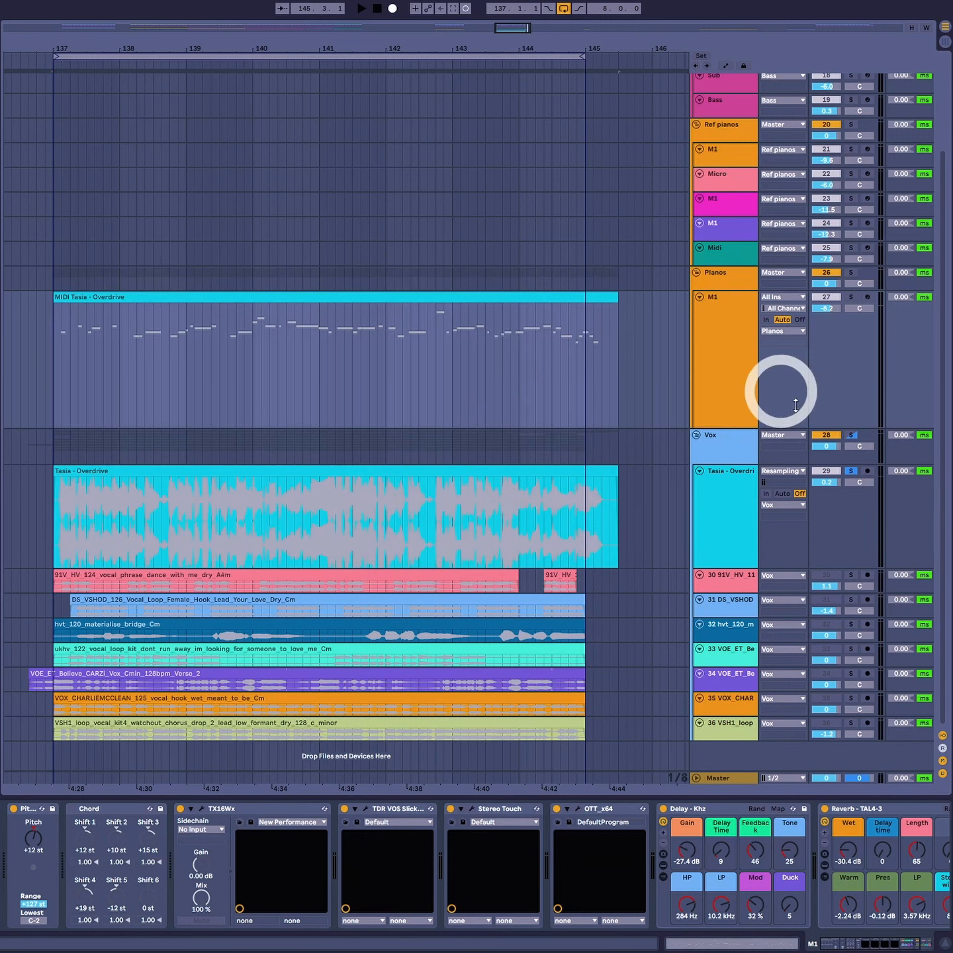
Play back the soloed Tasia - Overdrive vocal clip once more from bar 137.
{"action": "left_click", "coordinate": [265, 475]}
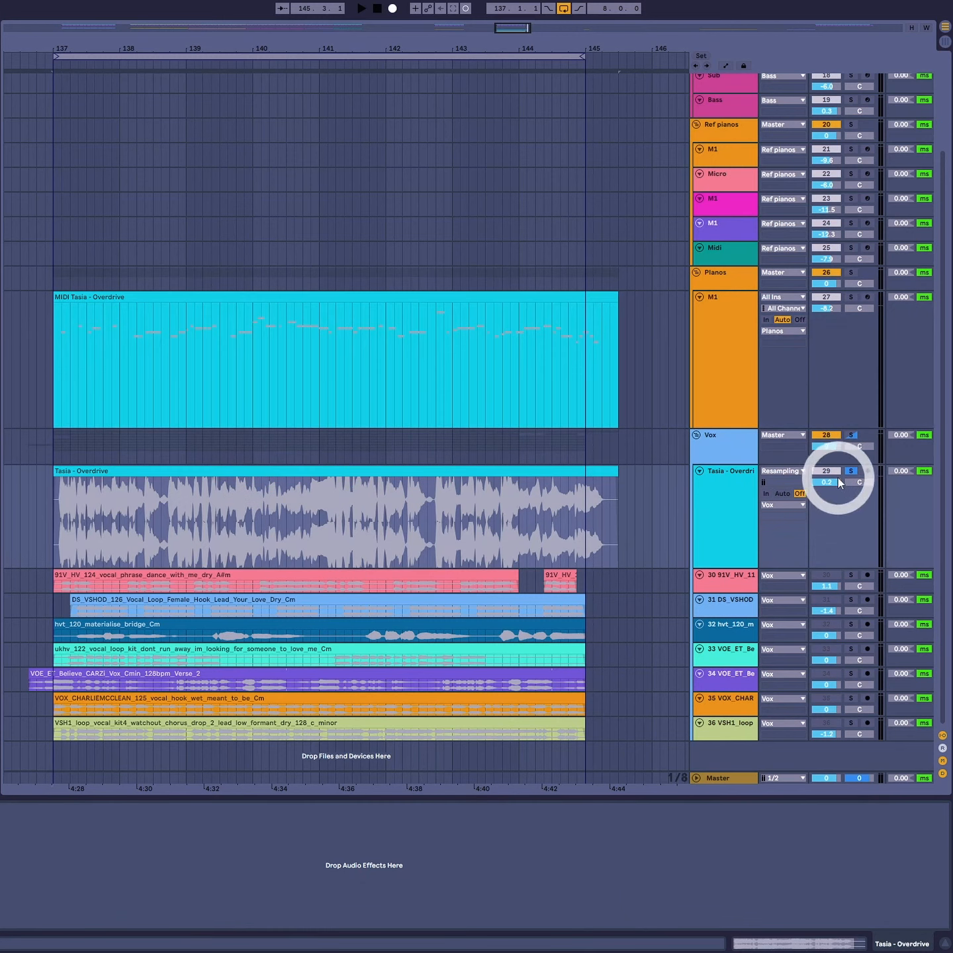
{"action": "key", "text": "space"}
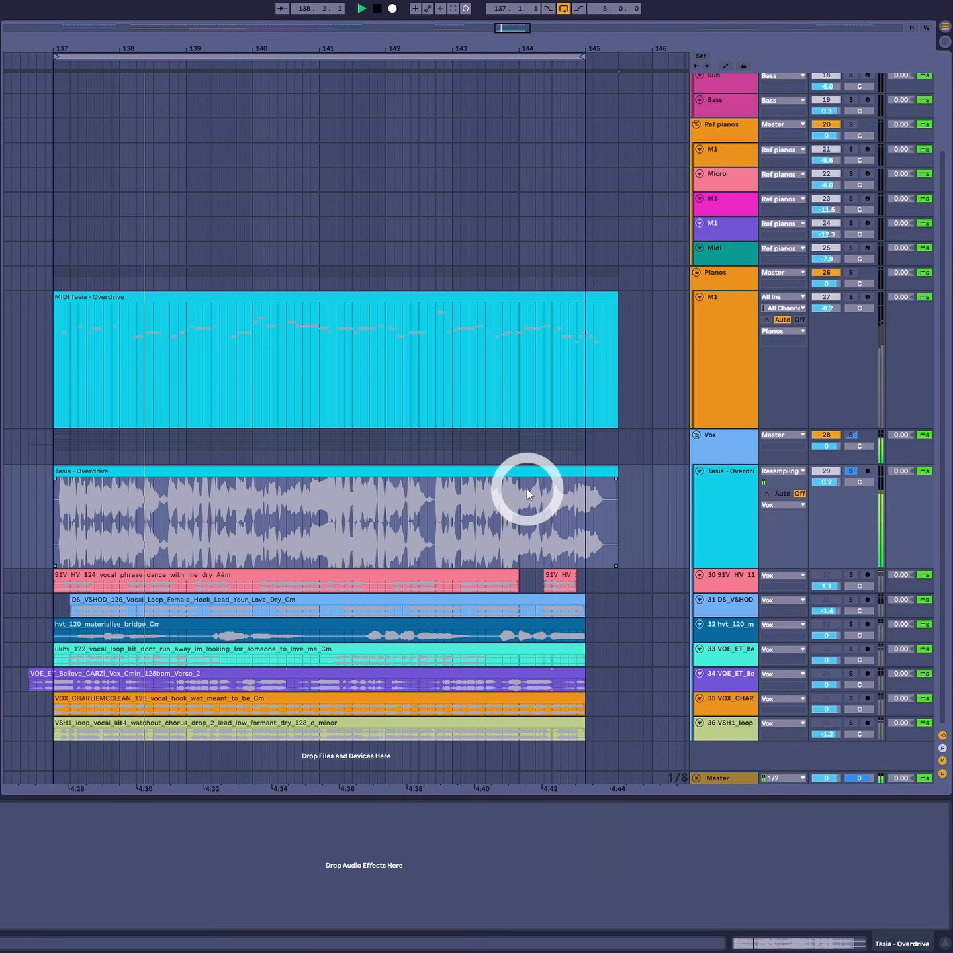
{"action": "key", "text": "space"}
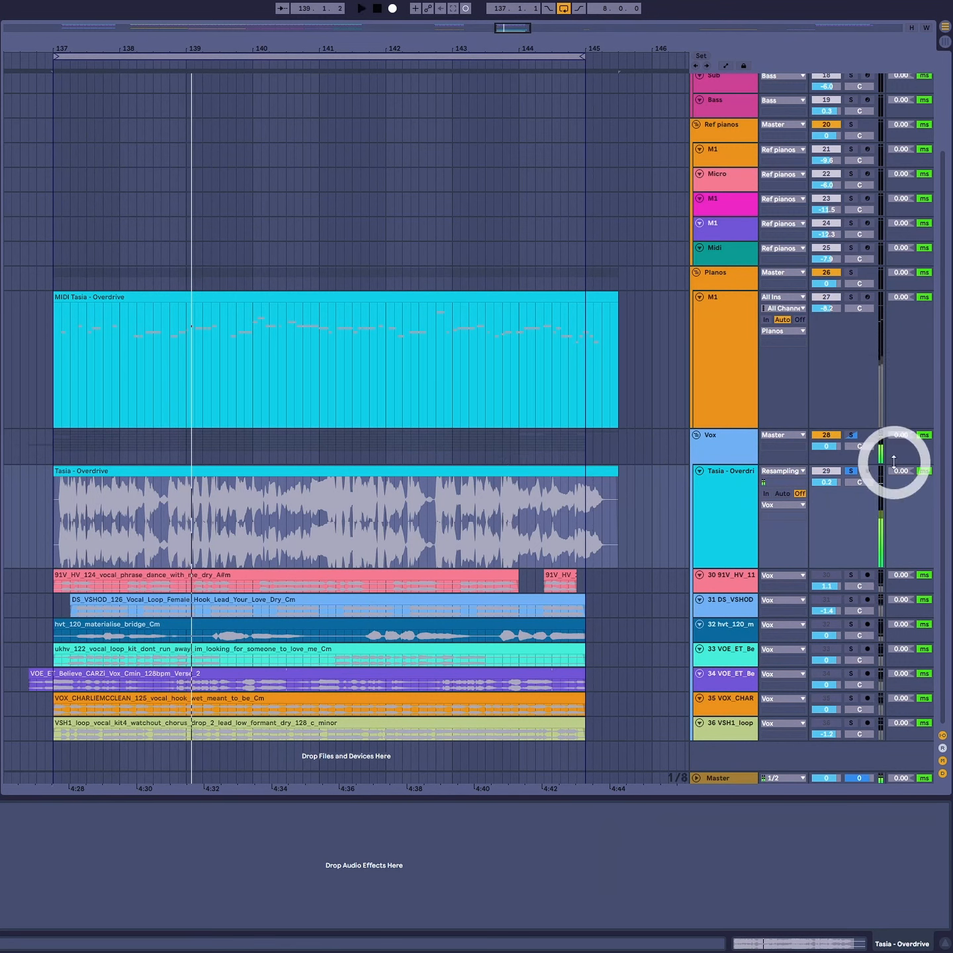
Solo the M1 piano track in the Pianos group and listen to the converted MIDI melody on its own.
{"action": "left_click", "coordinate": [851, 302]}
{"action": "left_click", "coordinate": [331, 312]}
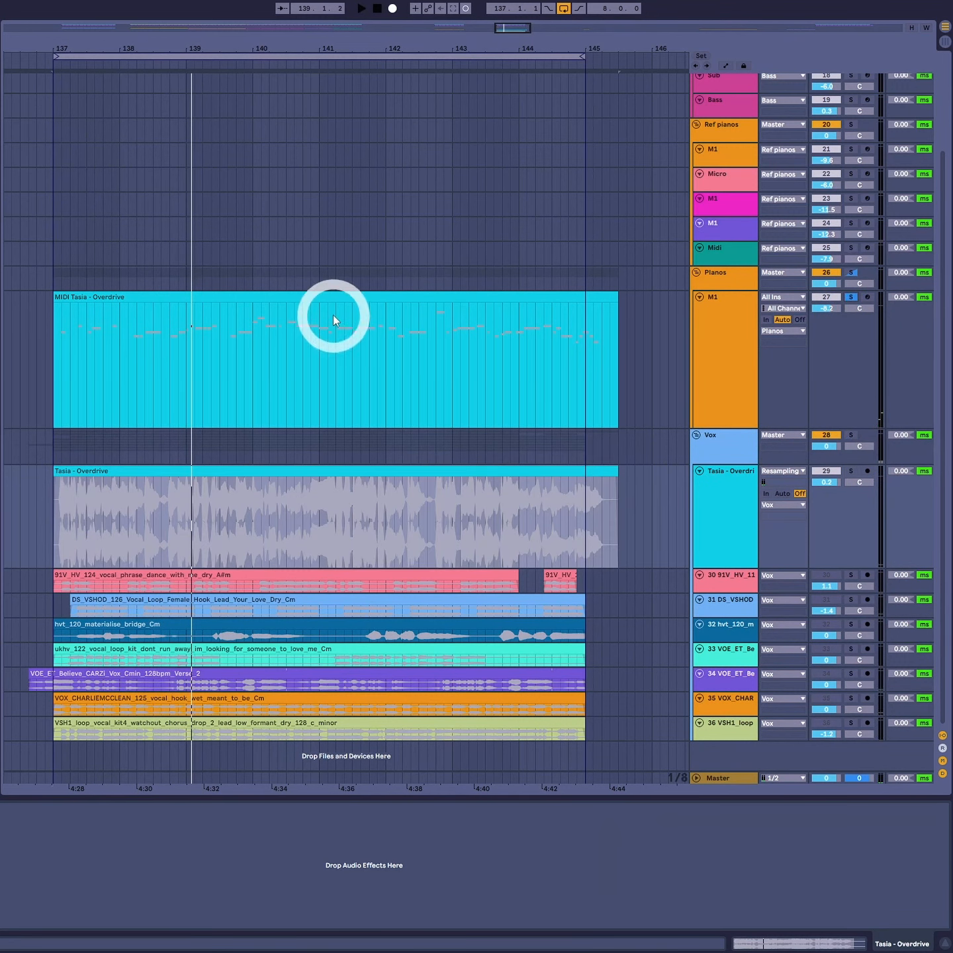
{"action": "key", "text": "space"}
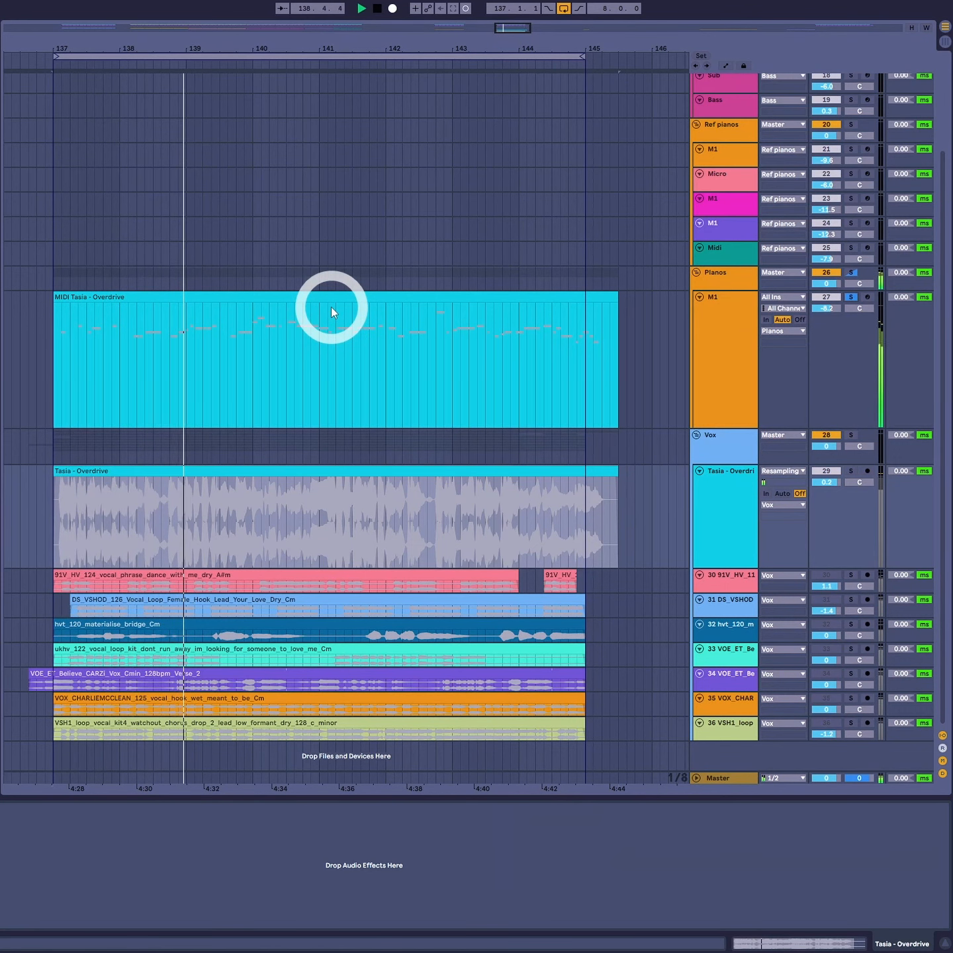
{"action": "key", "text": "space"}
{"action": "left_click", "coordinate": [337, 291]}
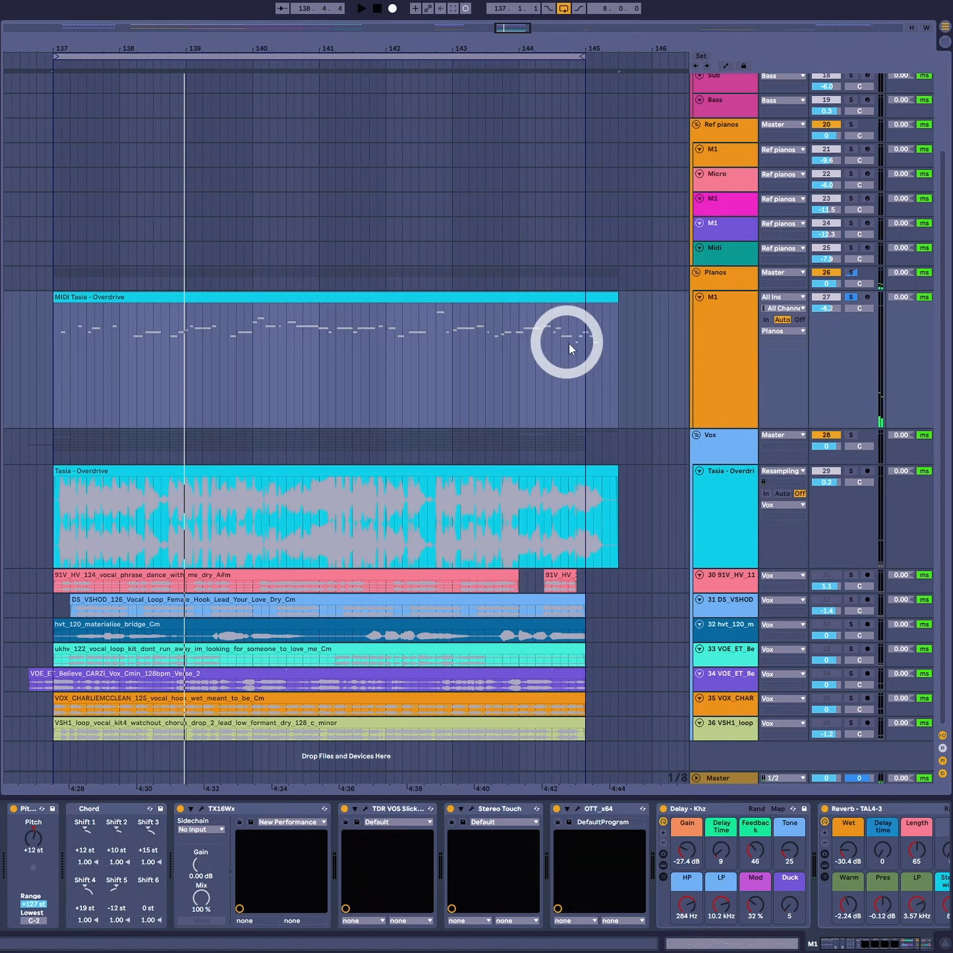
Solo the vocal together with the M1 track, play both against each other, and clear the solos.
{"action": "left_click", "coordinate": [855, 474]}
{"action": "left_click", "coordinate": [445, 396]}
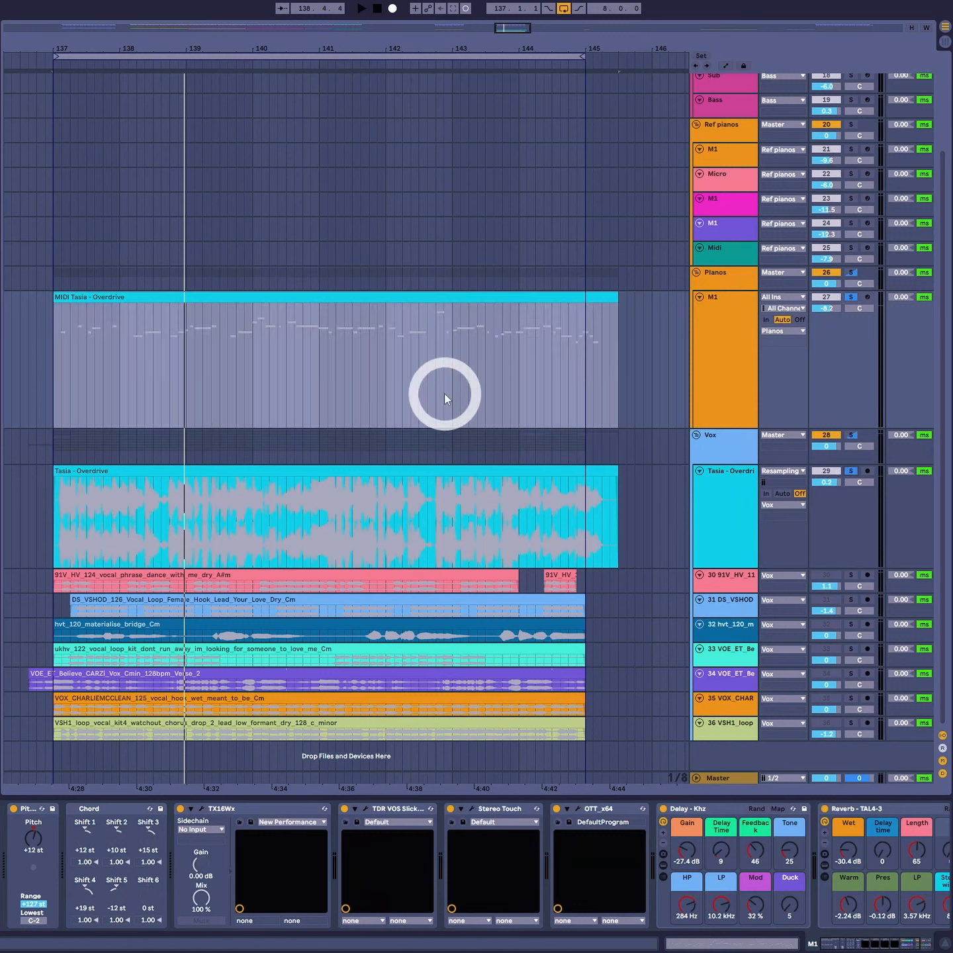
{"action": "key", "text": "space"}
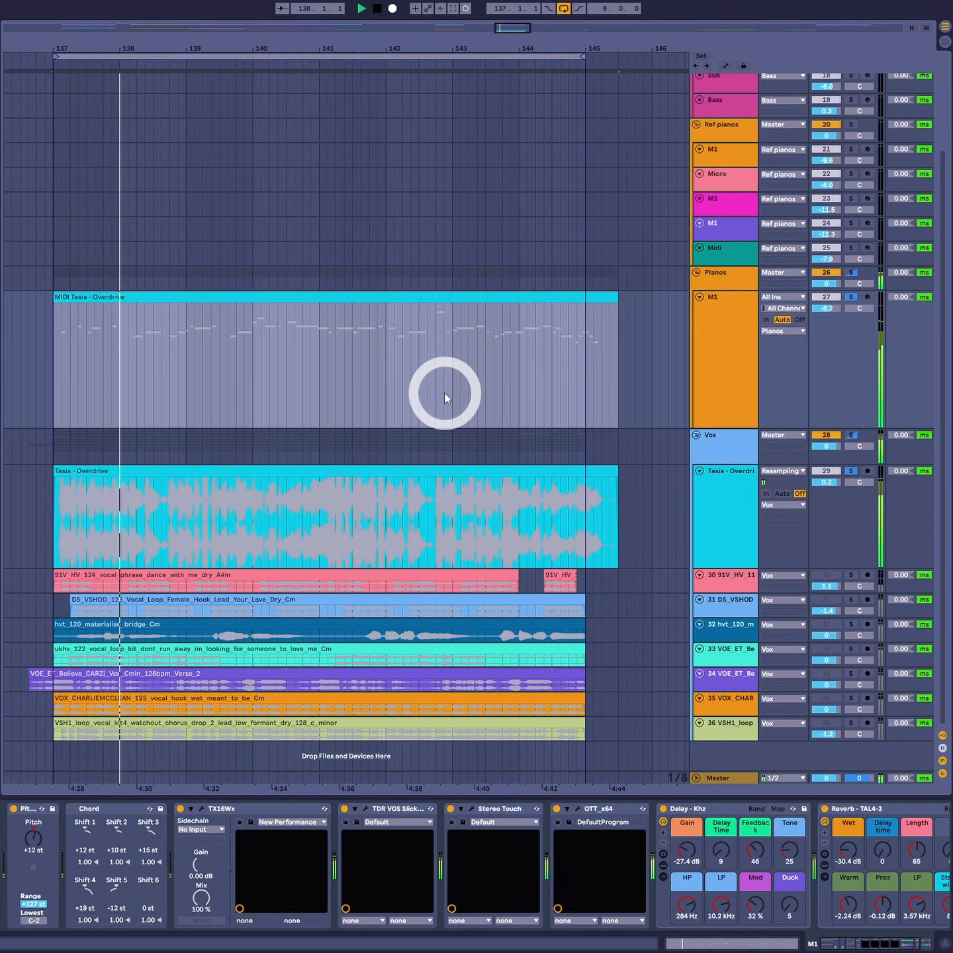
{"action": "key", "text": "space"}
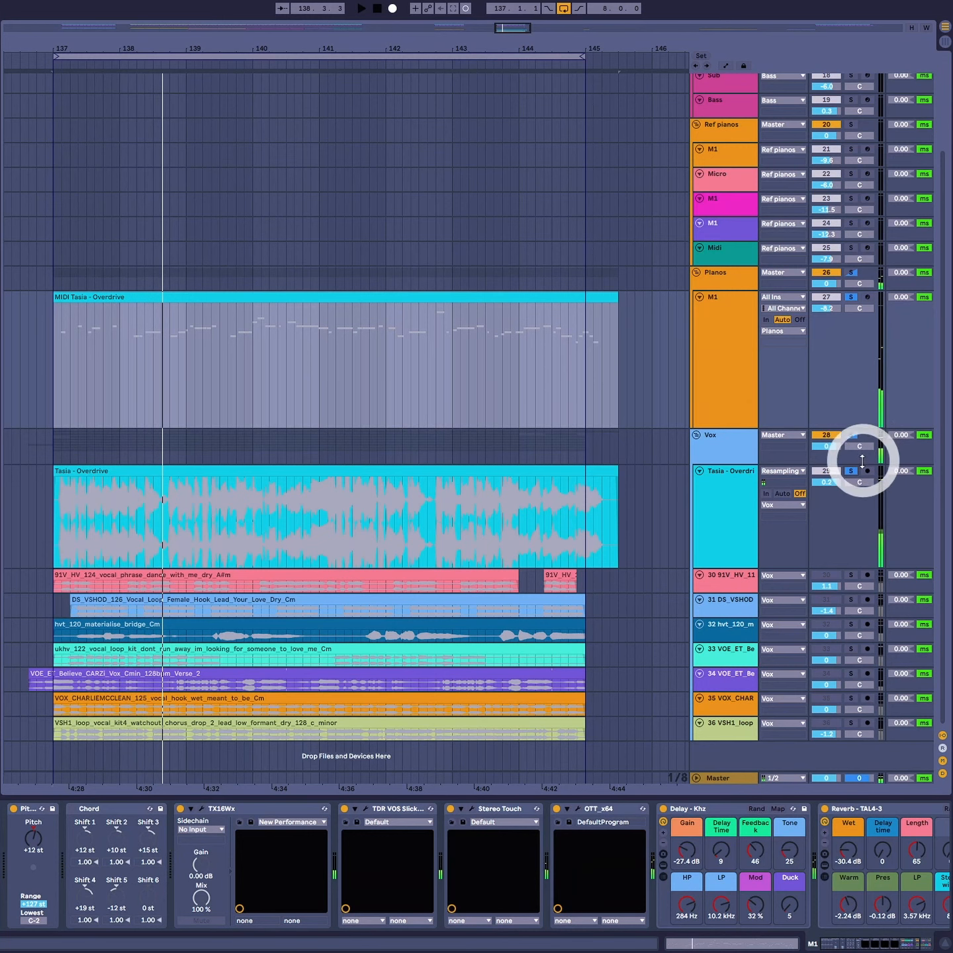
{"action": "left_click", "coordinate": [852, 472]}
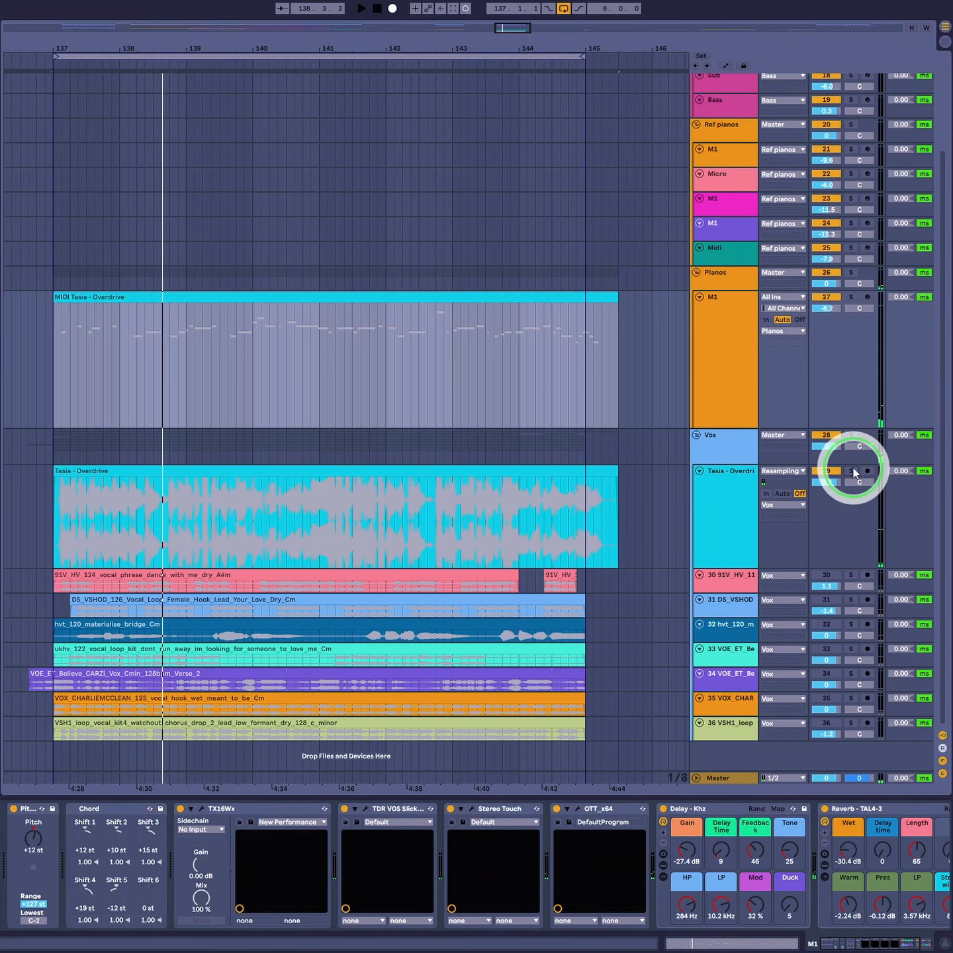
Open the MIDI Tasia - Overdrive clip in the note editor and select all of its notes.
{"action": "double_click", "coordinate": [279, 301]}
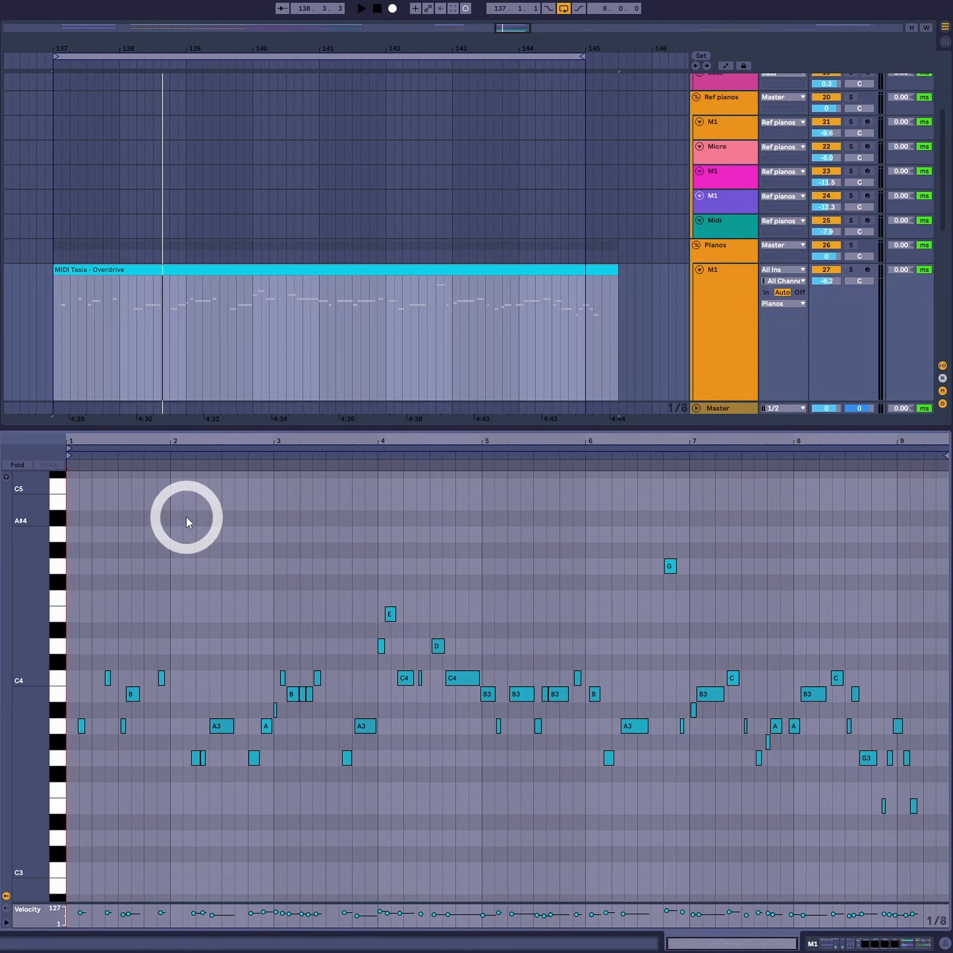
{"action": "left_click_drag", "start_coordinate": [69, 523], "coordinate": [941, 854]}
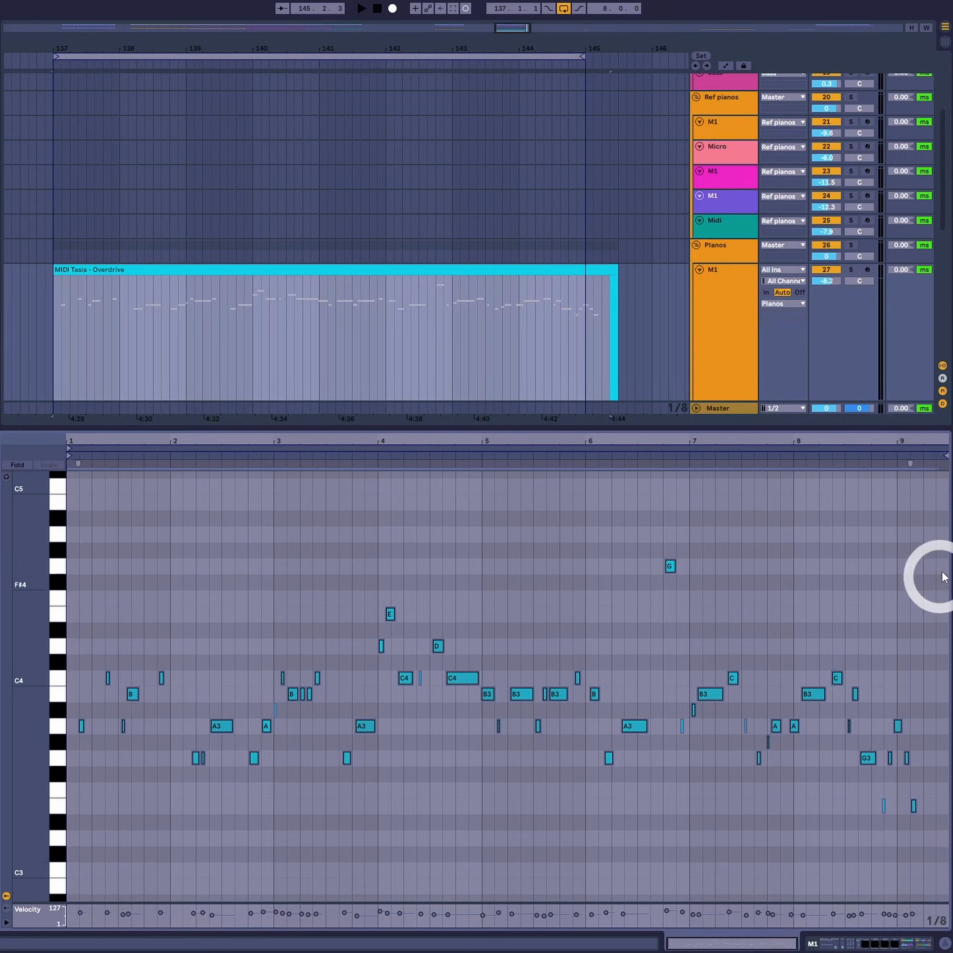
{"action": "left_click", "coordinate": [70, 551]}
{"action": "left_click_drag", "start_coordinate": [71, 552], "coordinate": [933, 868]}
{"action": "mouse_move", "coordinate": [940, 547]}
{"action": "left_mouse_down"}
{"action": "mouse_move", "coordinate": [947, 565]}
{"action": "mouse_move", "coordinate": [341, 856]}
{"action": "mouse_move", "coordinate": [21, 836]}
{"action": "left_mouse_up"}
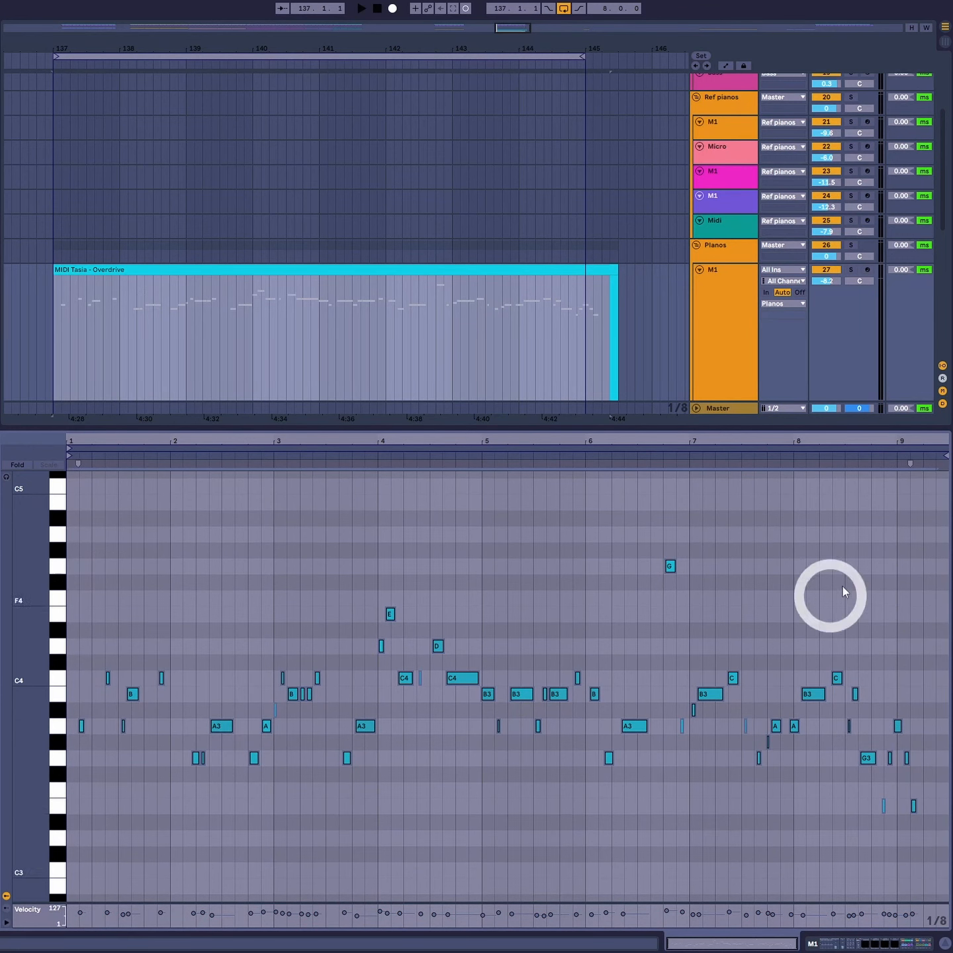
{"action": "left_click_drag", "start_coordinate": [931, 551], "coordinate": [56, 853]}
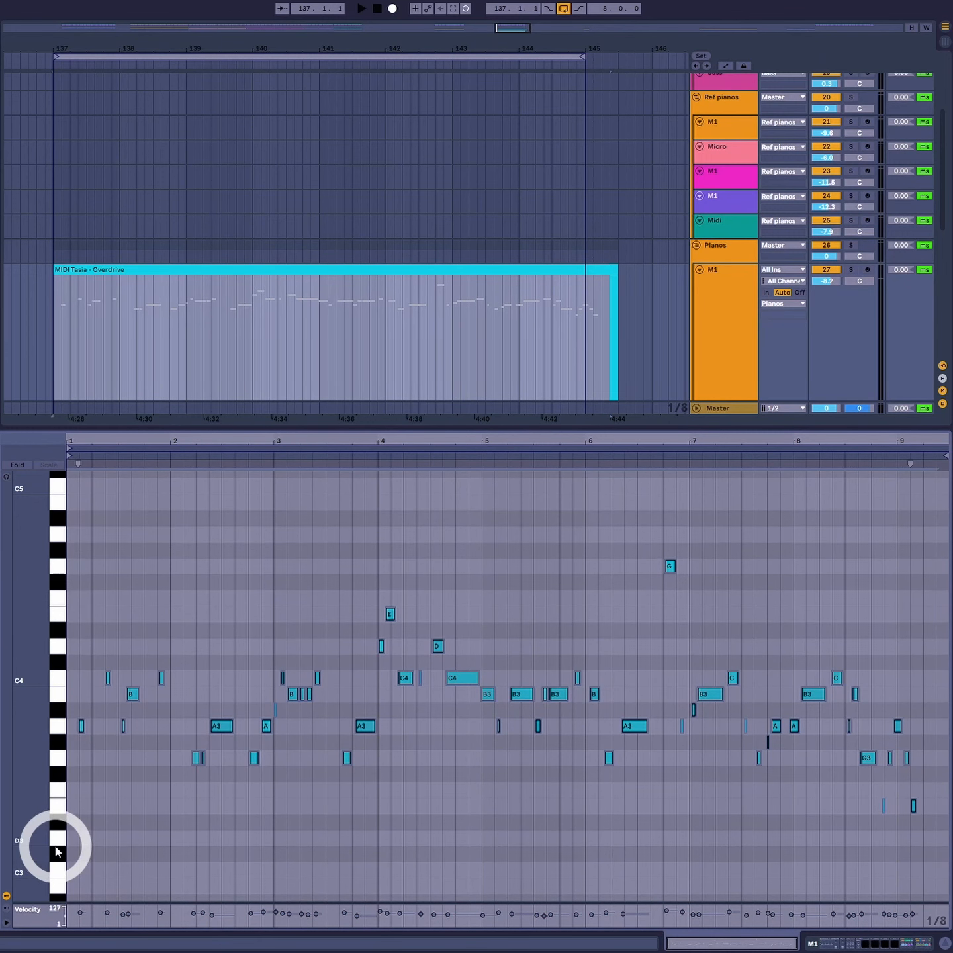
Delete the MIDI Tasia - Overdrive clip from the M1 track.
{"action": "left_click", "coordinate": [426, 272]}
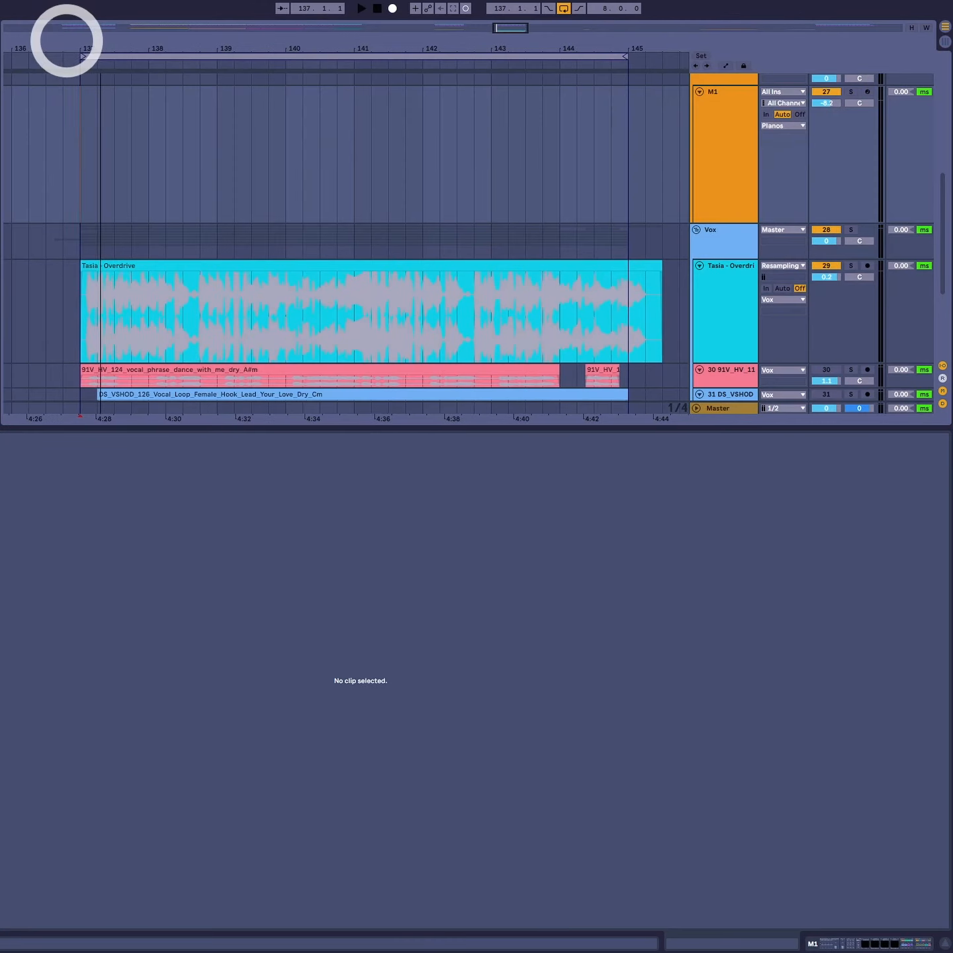
{"action": "left_click_drag", "start_coordinate": [67, 41], "coordinate": [67, 32]}
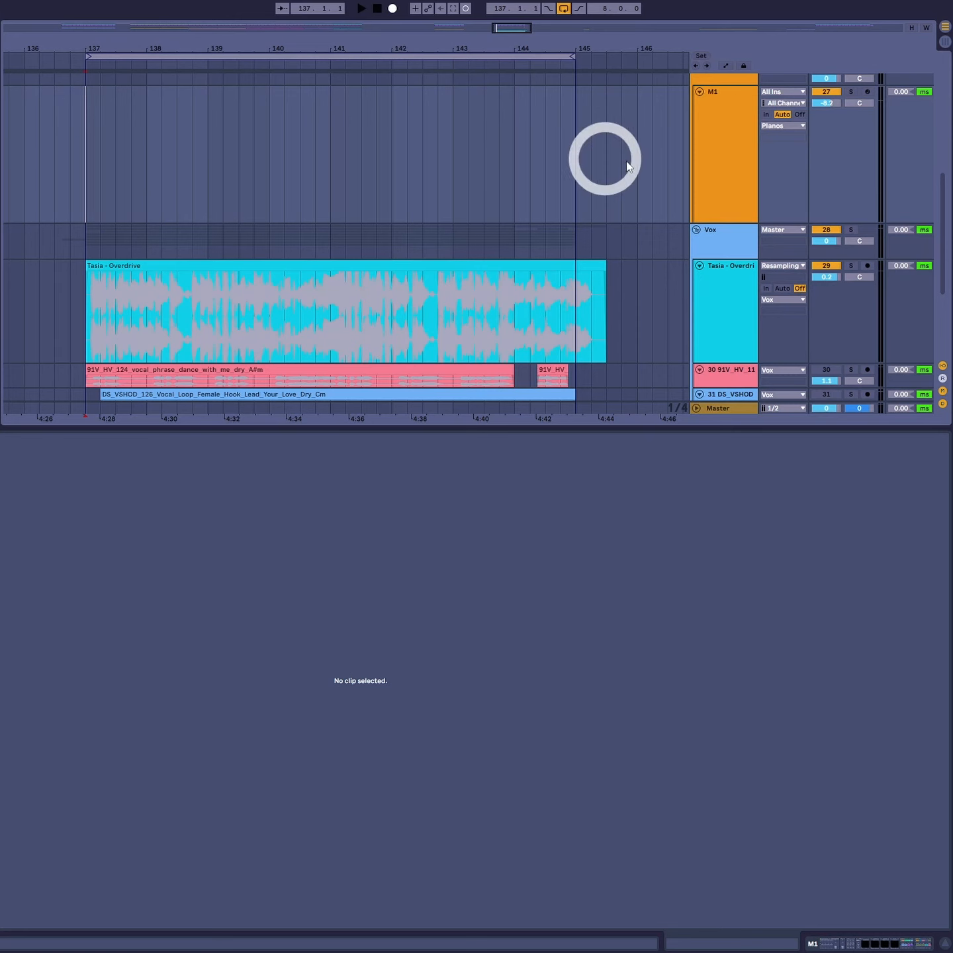
Solo the Kick track and the Tasia - Overdrive vocal track.
{"action": "scroll", "coordinate": [744, 178], "scroll_direction": "up", "scroll_amount": 10}
{"action": "scroll", "coordinate": [729, 197], "scroll_direction": "up", "scroll_amount": 1}
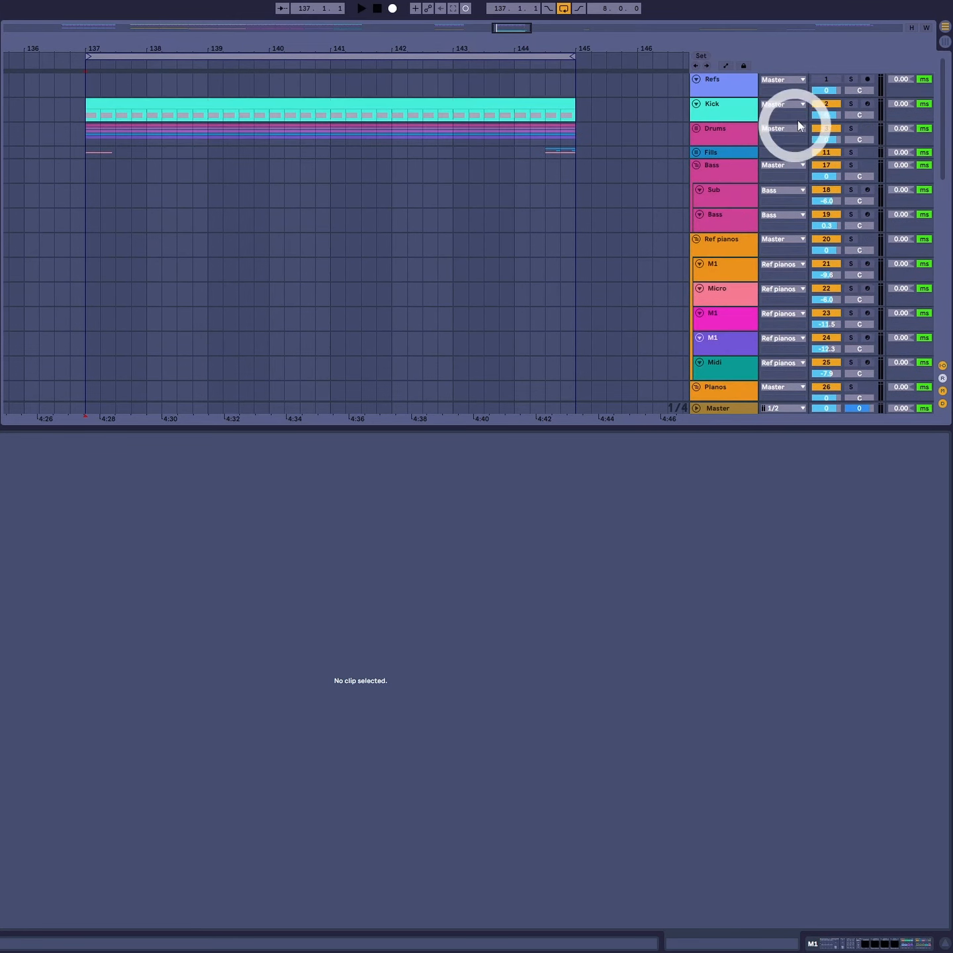
{"action": "left_click", "coordinate": [848, 104]}
{"action": "scroll", "coordinate": [493, 298], "scroll_direction": "down", "scroll_amount": 5}
{"action": "scroll", "coordinate": [491, 330], "scroll_direction": "down", "scroll_amount": 8}
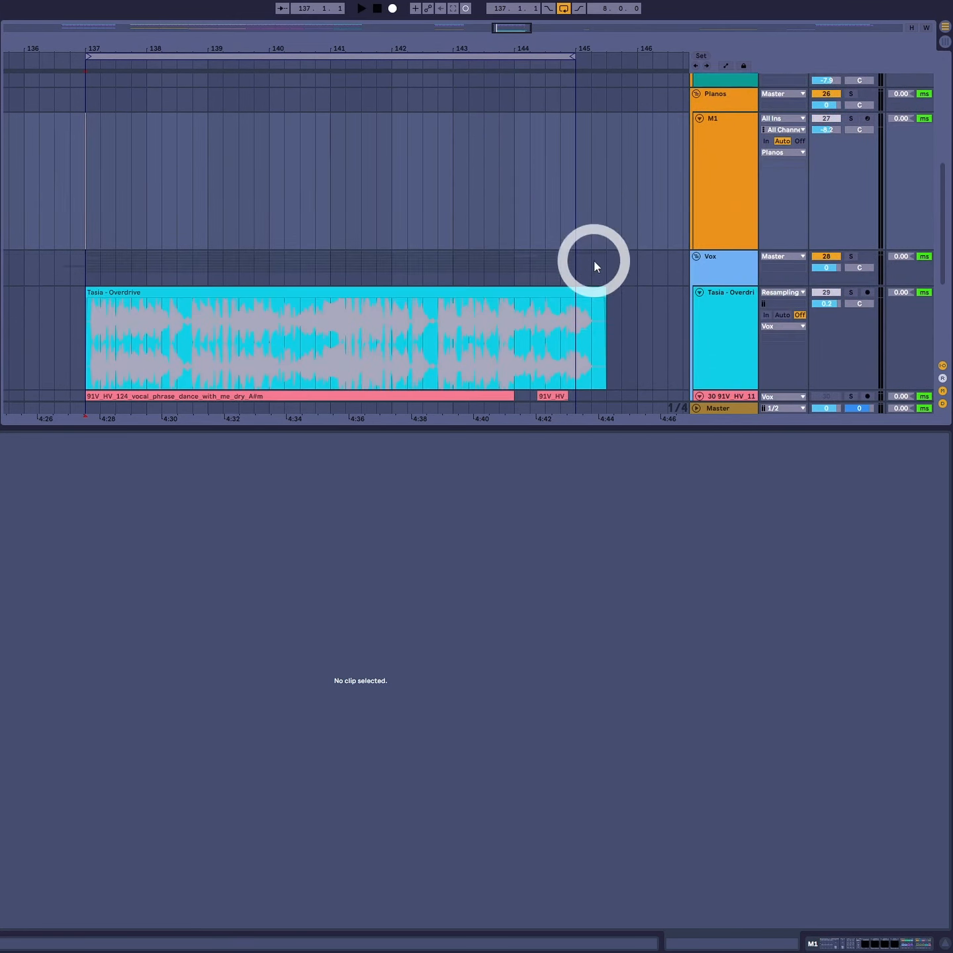
{"action": "left_click", "coordinate": [850, 133]}
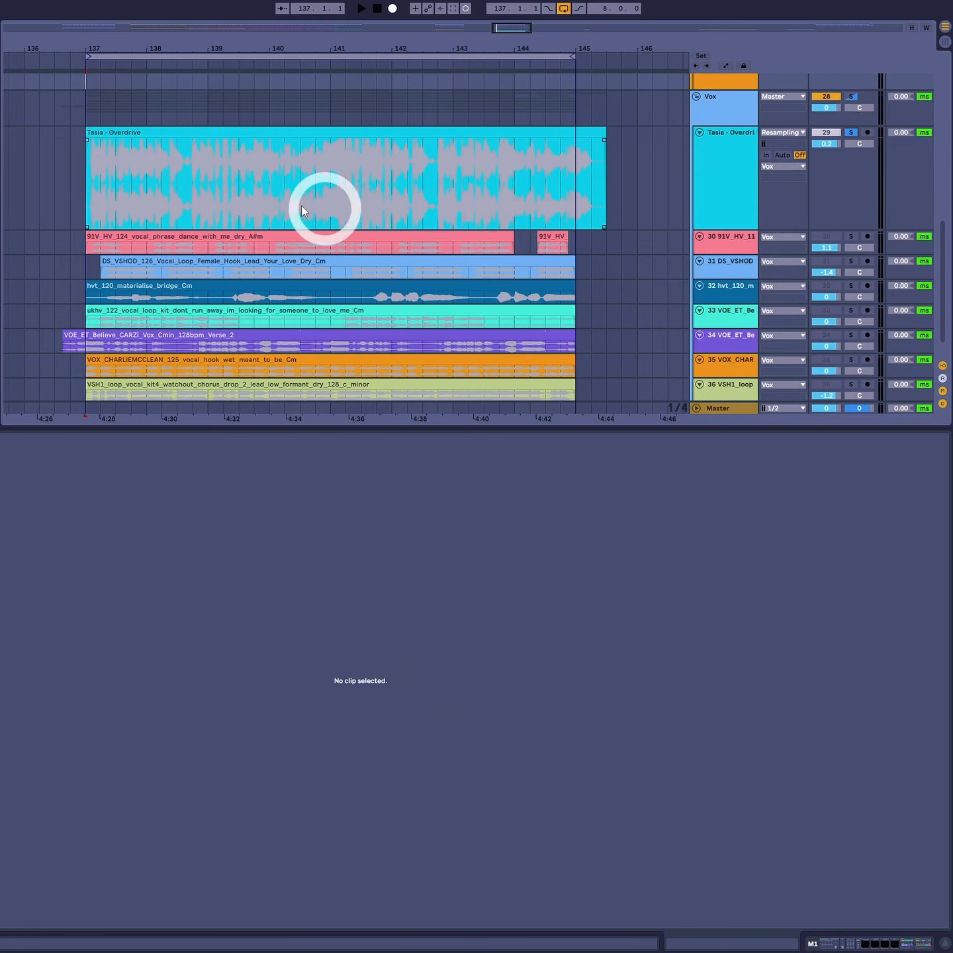
Lower the song tempo with the empty M1 track and the vocal in view.
{"action": "scroll", "coordinate": [298, 205], "scroll_direction": "up", "scroll_amount": 2}
{"action": "scroll", "coordinate": [326, 211], "scroll_direction": "up", "scroll_amount": 2}
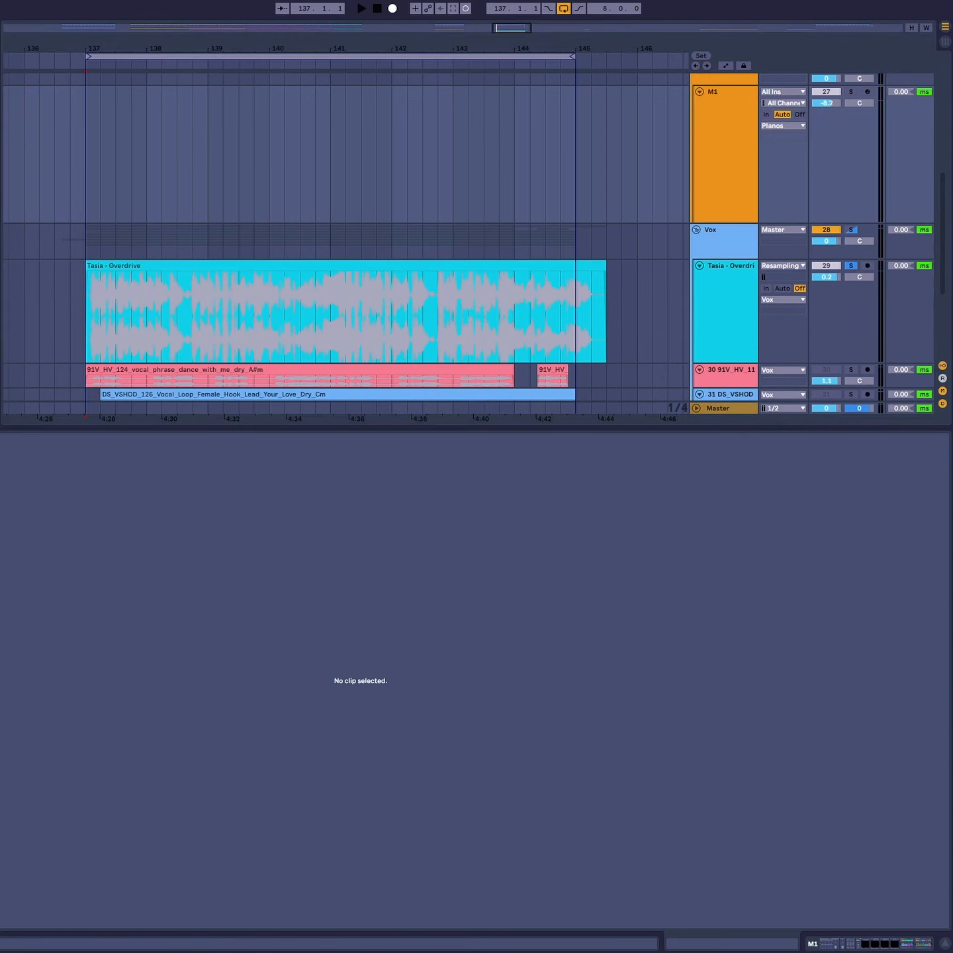
{"action": "key", "text": "Return"}
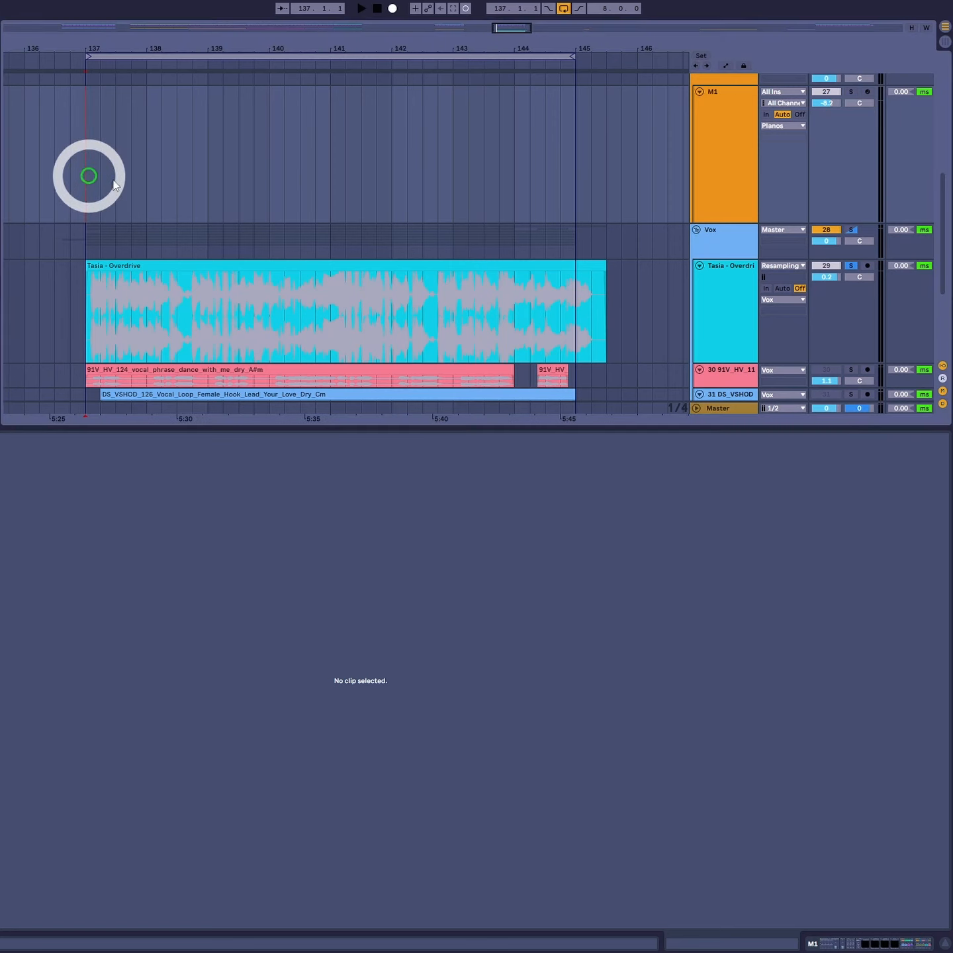
Insert an empty one-bar MIDI clip on the M1 track above the vocal, from bar 137 to bar 138.
{"action": "left_click_drag", "start_coordinate": [88, 175], "coordinate": [600, 207]}
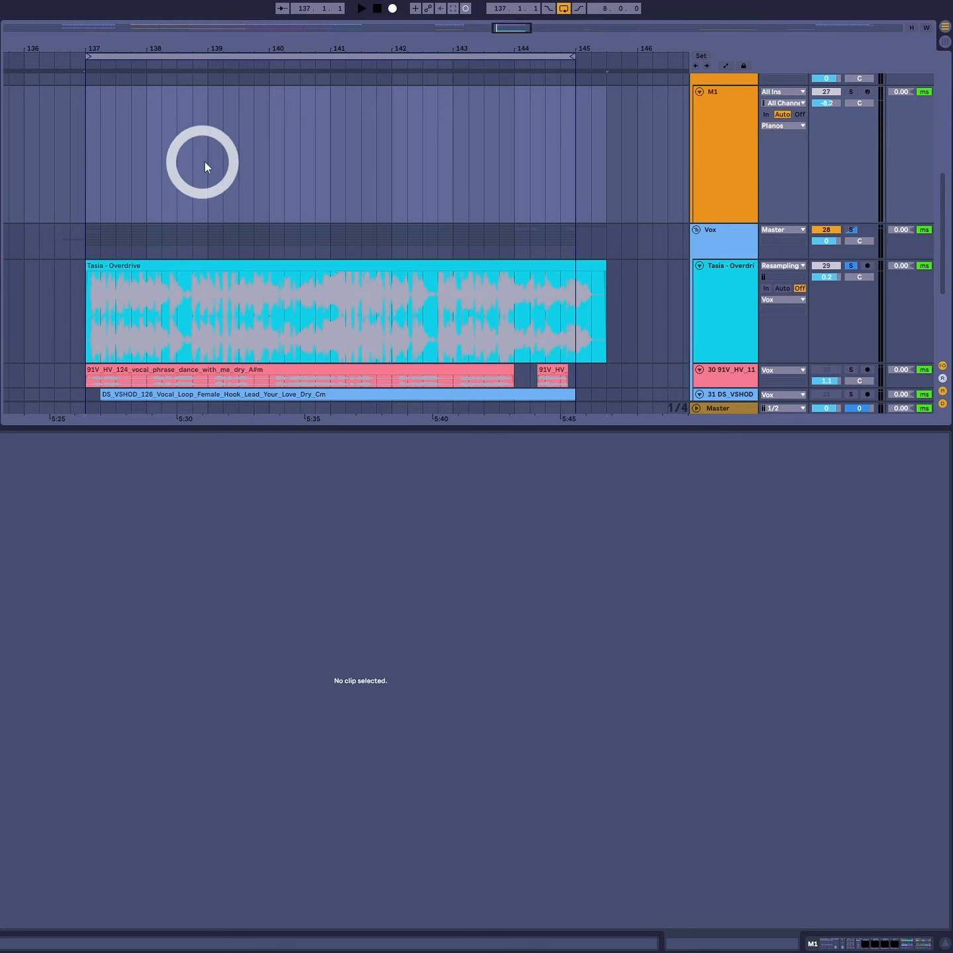
{"action": "left_click_drag", "start_coordinate": [206, 161], "coordinate": [86, 139]}
{"action": "left_click_drag", "start_coordinate": [86, 46], "coordinate": [124, 46]}
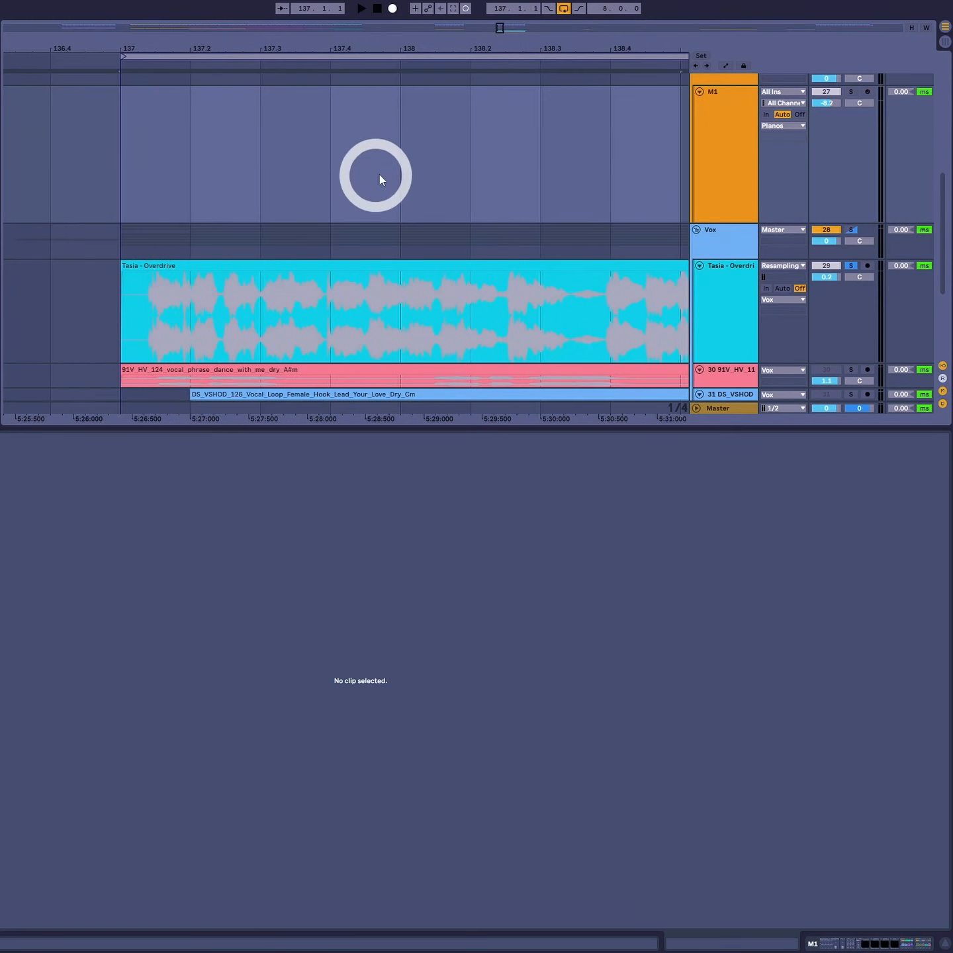
{"action": "left_click_drag", "start_coordinate": [400, 170], "coordinate": [140, 172]}
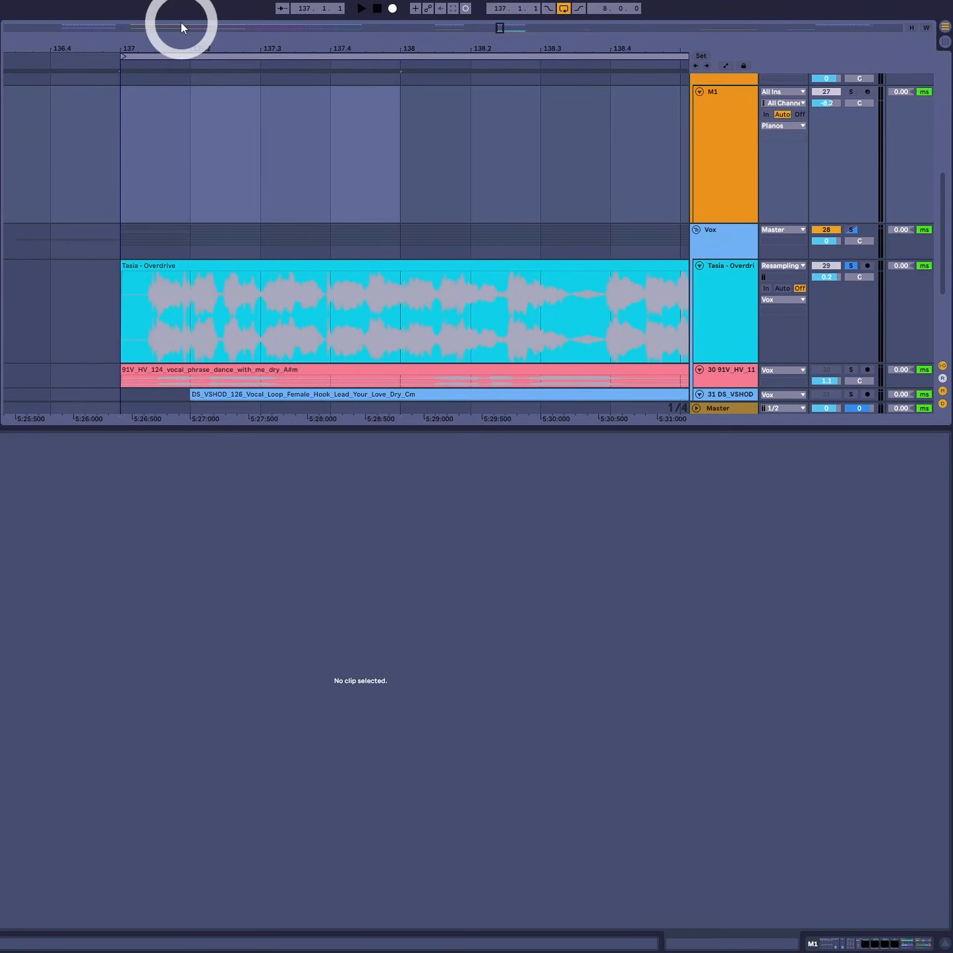
{"action": "left_click_drag", "start_coordinate": [192, 44], "coordinate": [254, 60]}
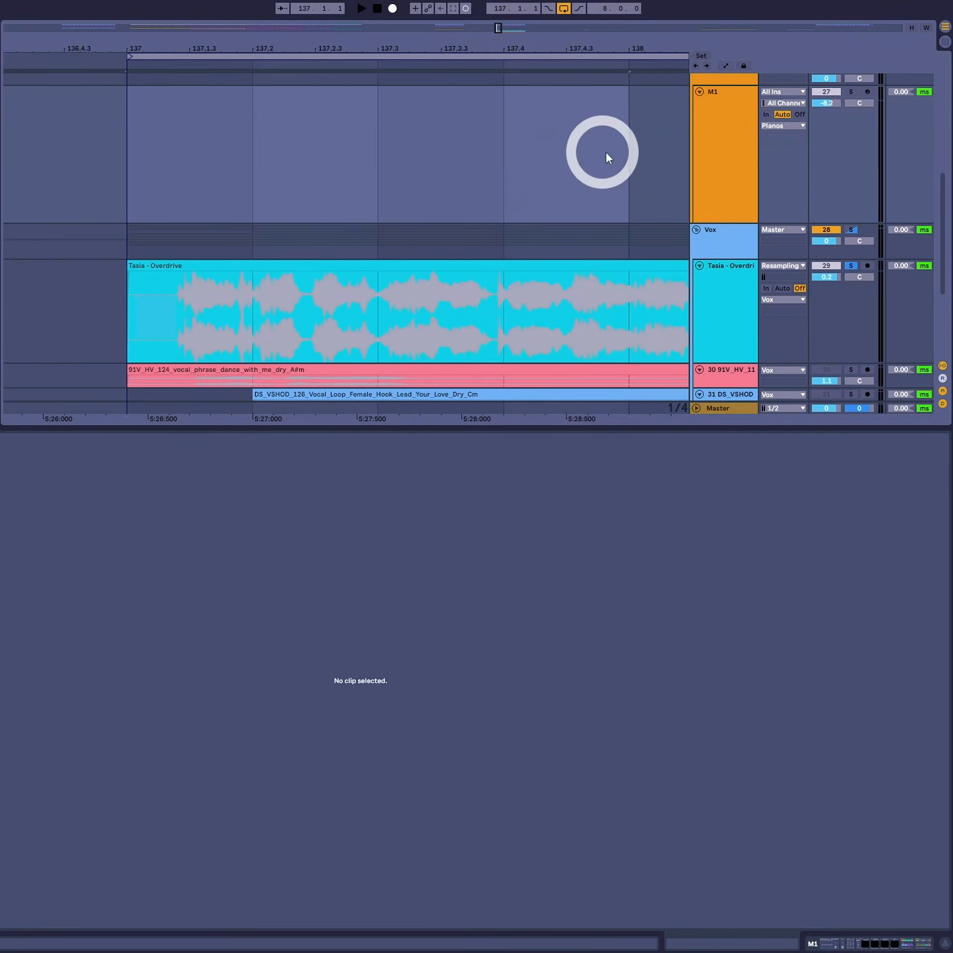
{"action": "left_click_drag", "start_coordinate": [627, 165], "coordinate": [141, 157]}
{"action": "key", "text": "ctrl+shift+m"}
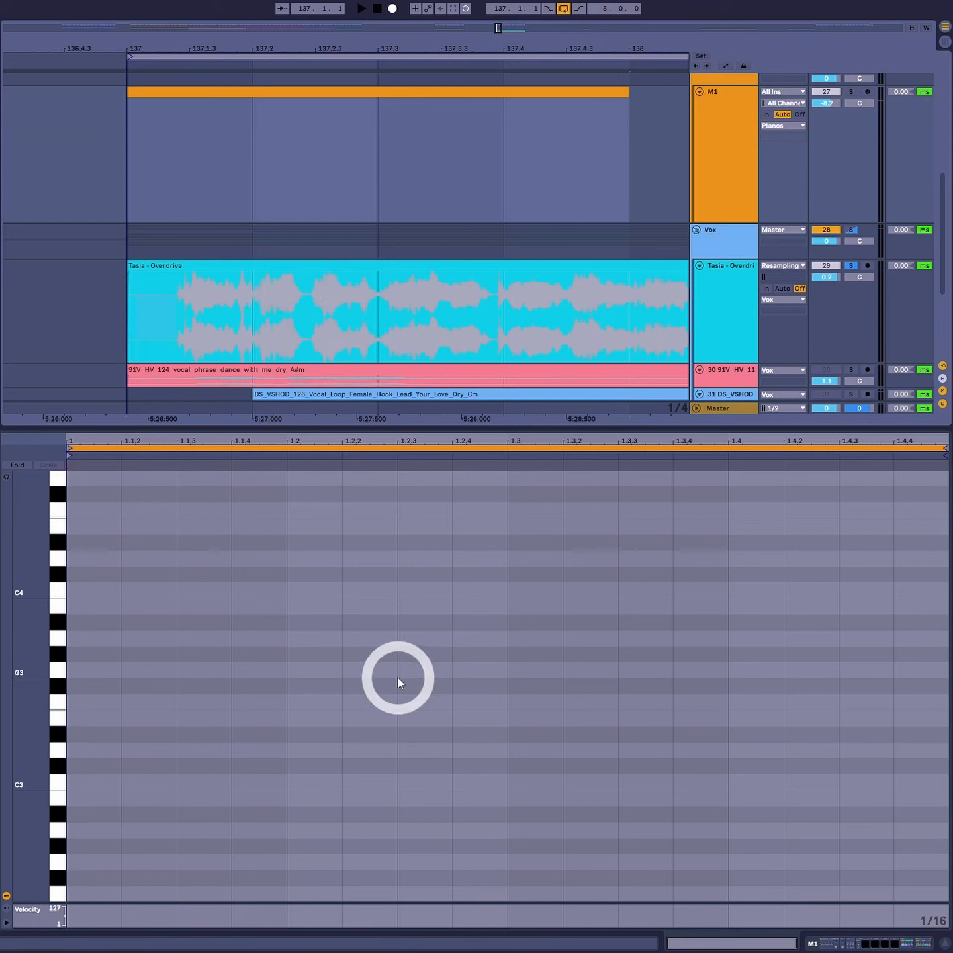
Turn off the fixed grid in the empty M1 clip's note editor.
{"action": "left_click", "coordinate": [144, 193]}
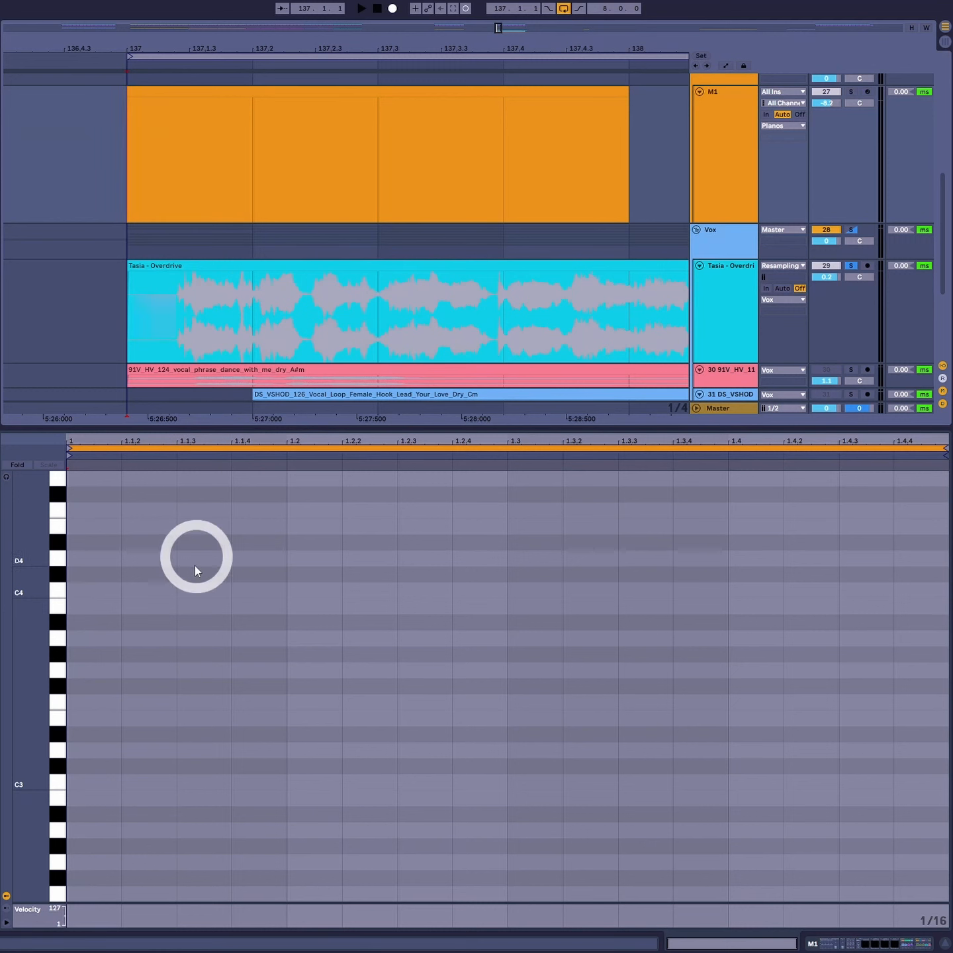
{"action": "right_click", "coordinate": [324, 642]}
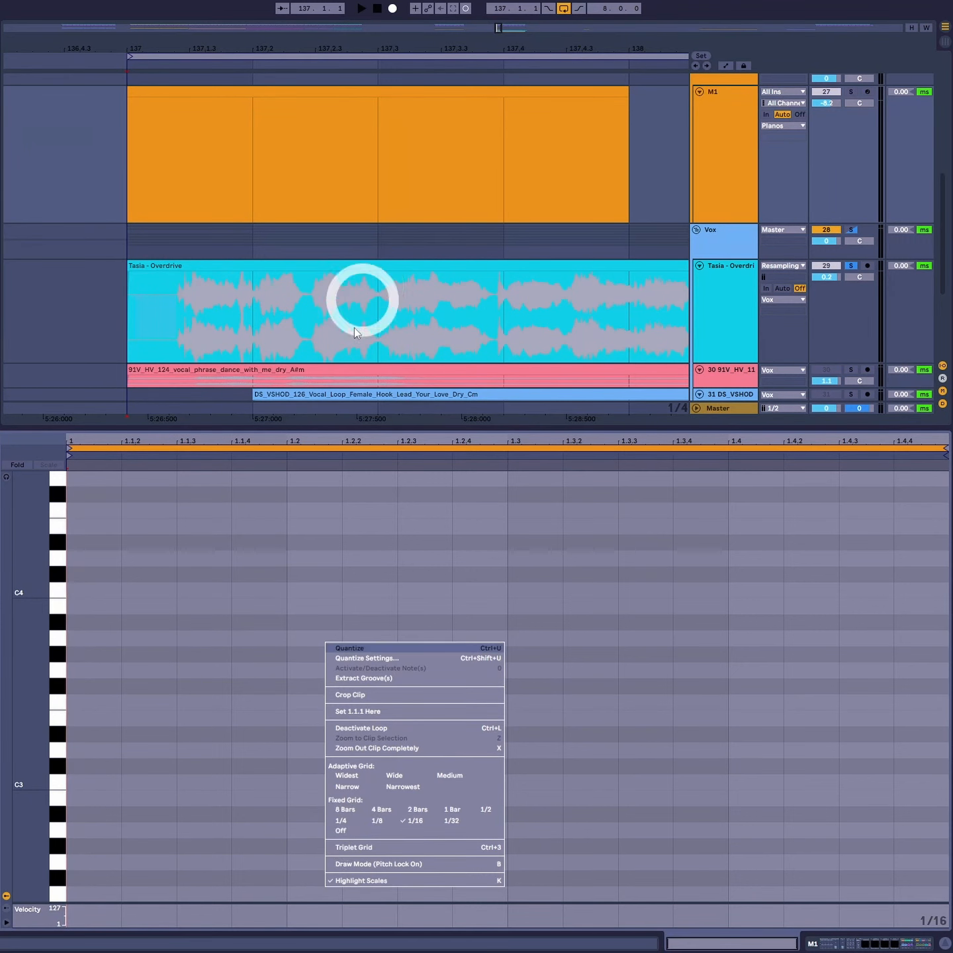
{"action": "left_click", "coordinate": [355, 826]}
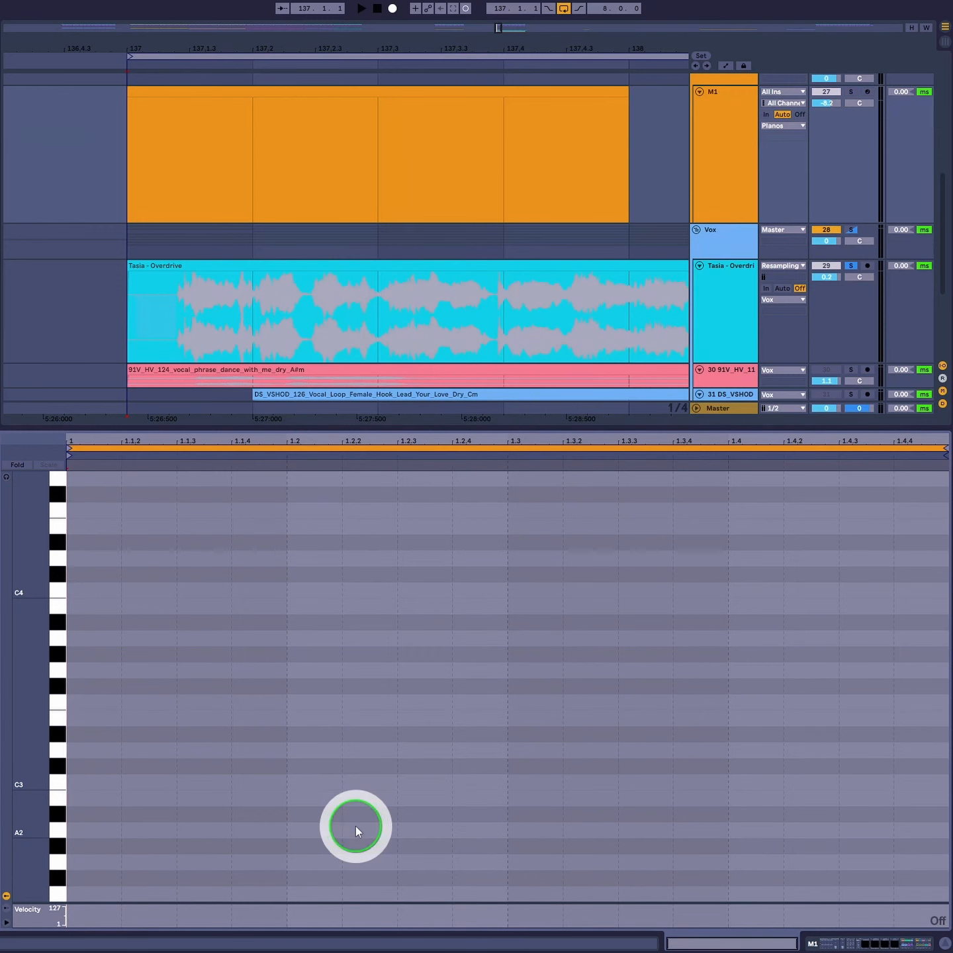
Reopen the empty M1 clip and play the vocal from bar 137 to hear its rhythm.
{"action": "left_click", "coordinate": [240, 263]}
{"action": "left_click", "coordinate": [239, 93]}
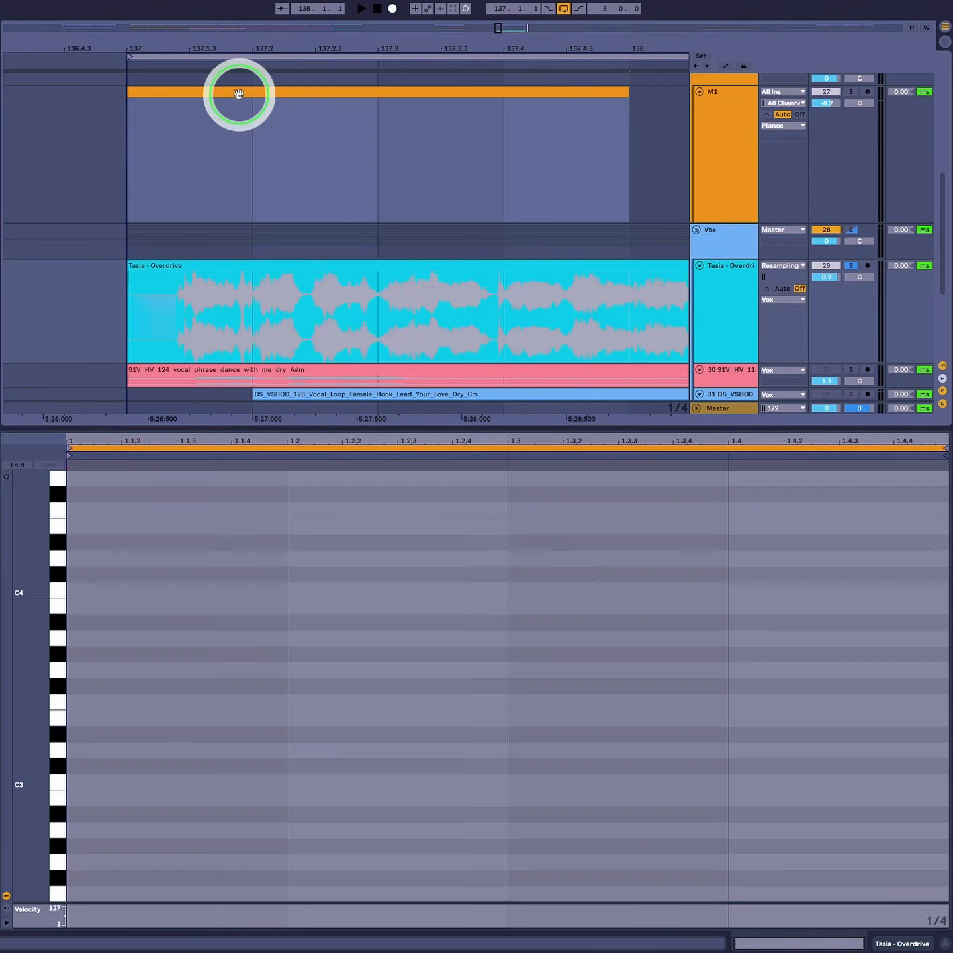
{"action": "key", "text": "space"}
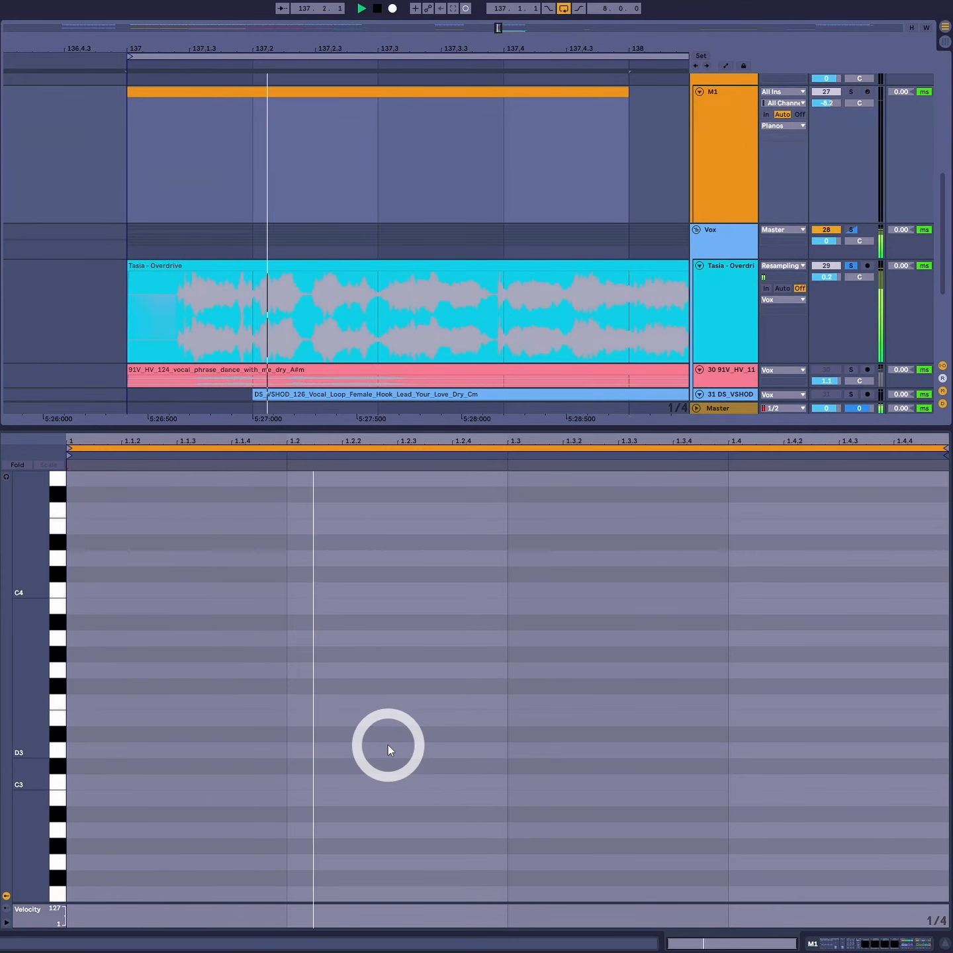
{"action": "key", "text": "space"}
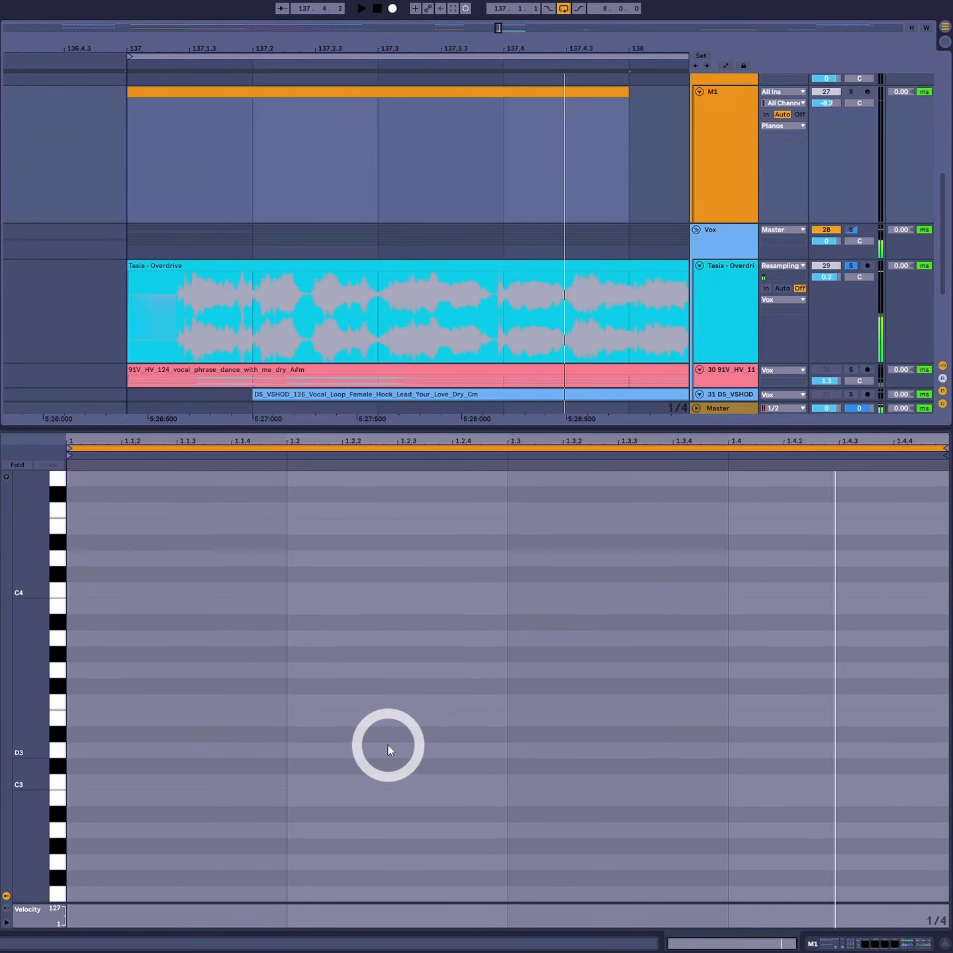
Set the M1 clip's grid to 1/16 and place A3 notes at 1.2, 1.3 and 1.4.
{"action": "right_click", "coordinate": [389, 745]}
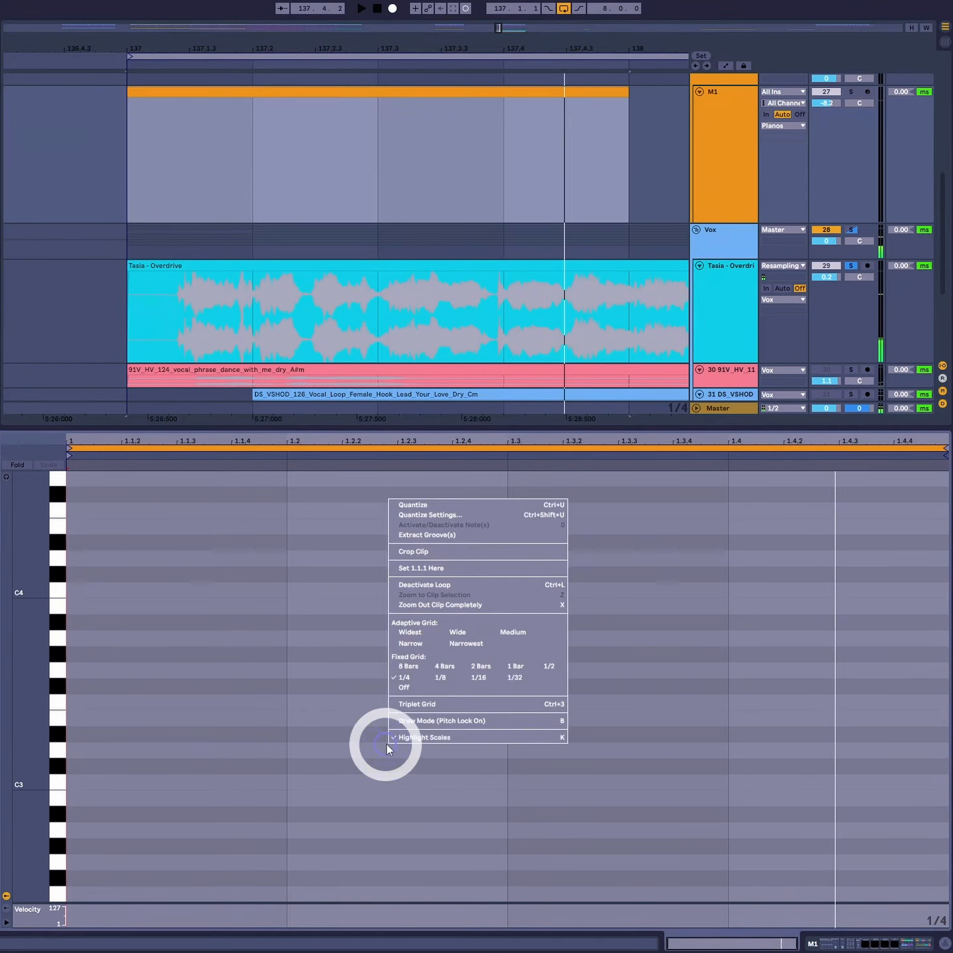
{"action": "left_click", "coordinate": [489, 677]}
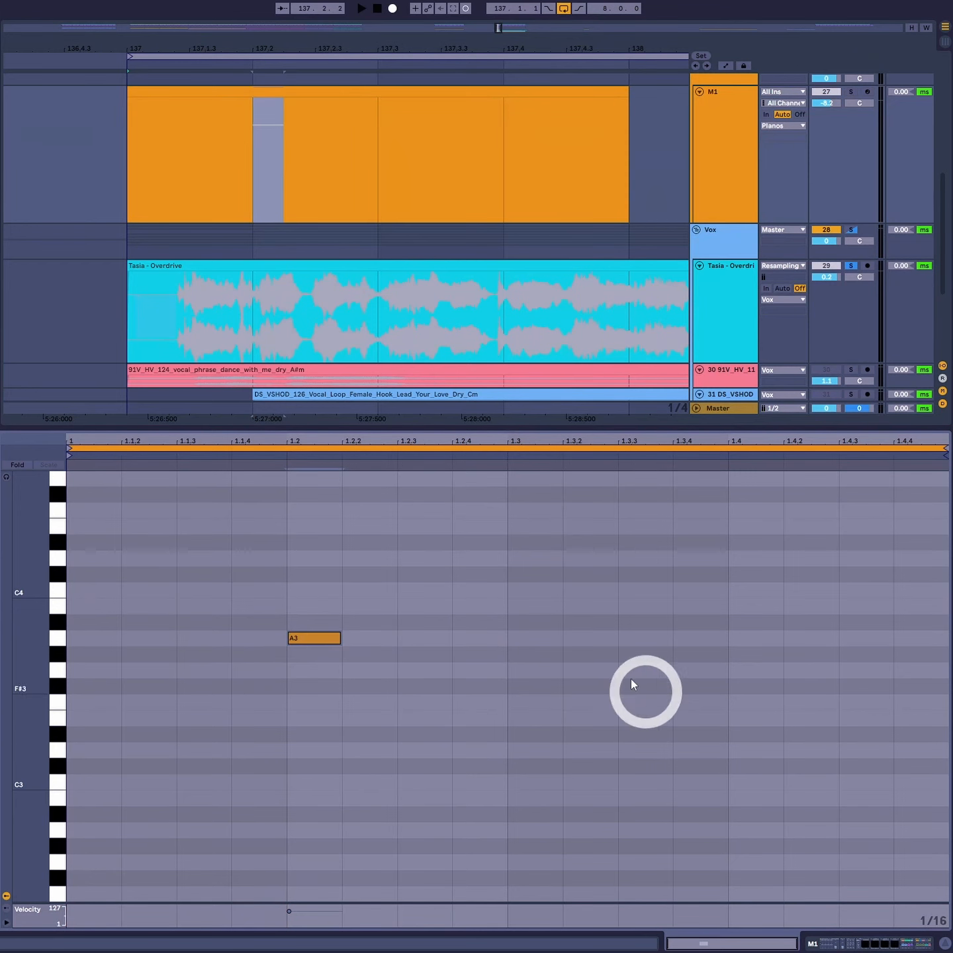
{"action": "left_click", "coordinate": [554, 636]}
{"action": "left_click", "coordinate": [759, 641]}
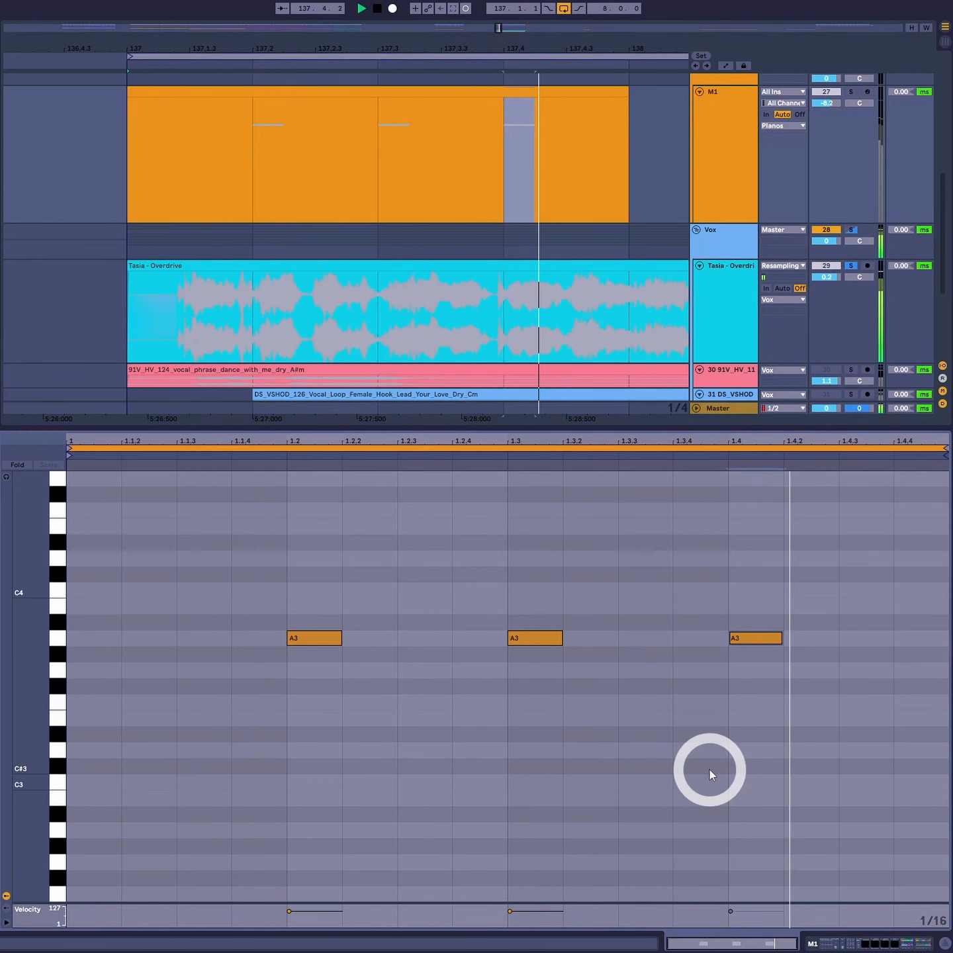
Select the three A3 notes and play them back against the vocal.
{"action": "key", "text": "space"}
{"action": "left_click_drag", "start_coordinate": [276, 587], "coordinate": [846, 774]}
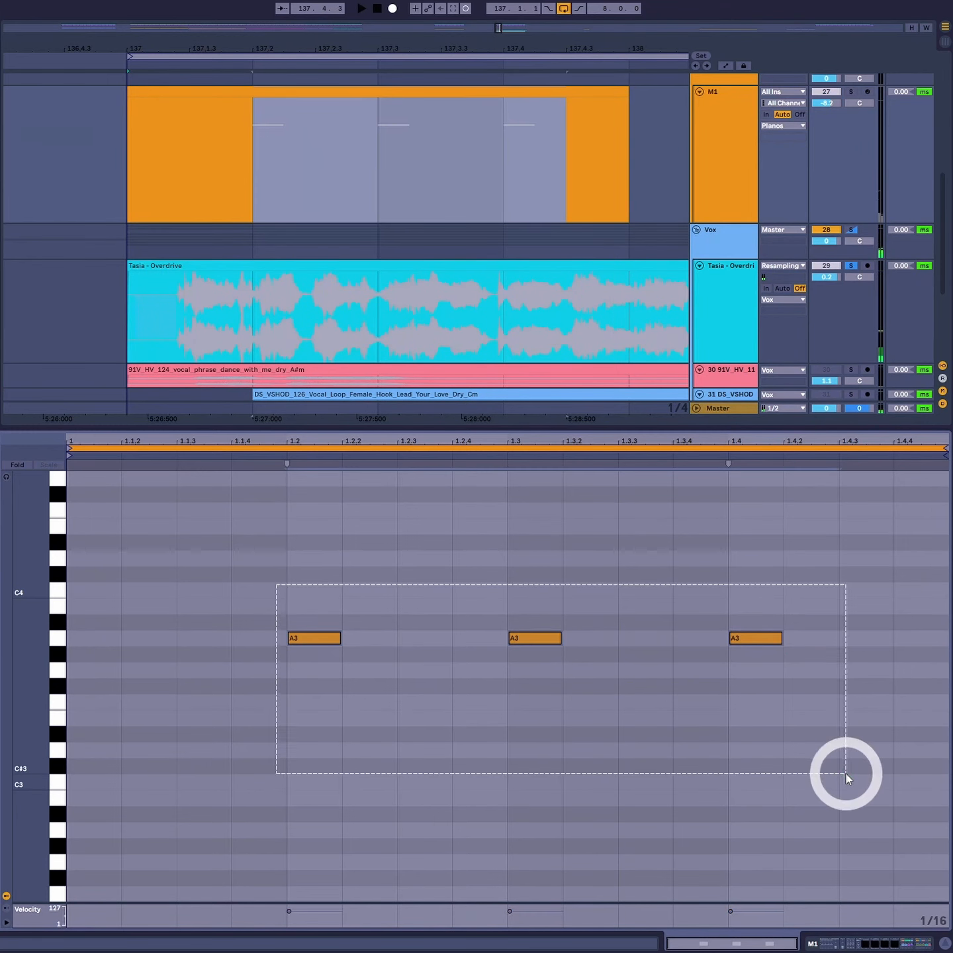
{"action": "key", "text": "space"}
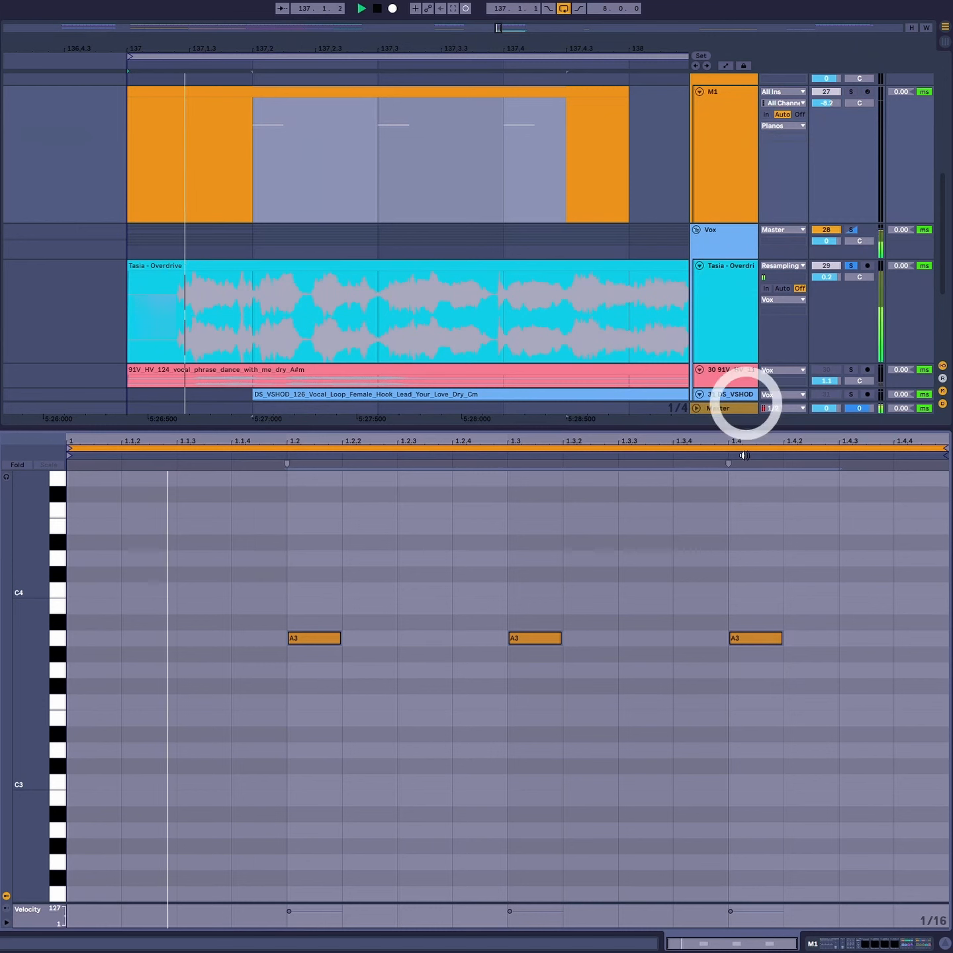
{"action": "key", "text": "space"}
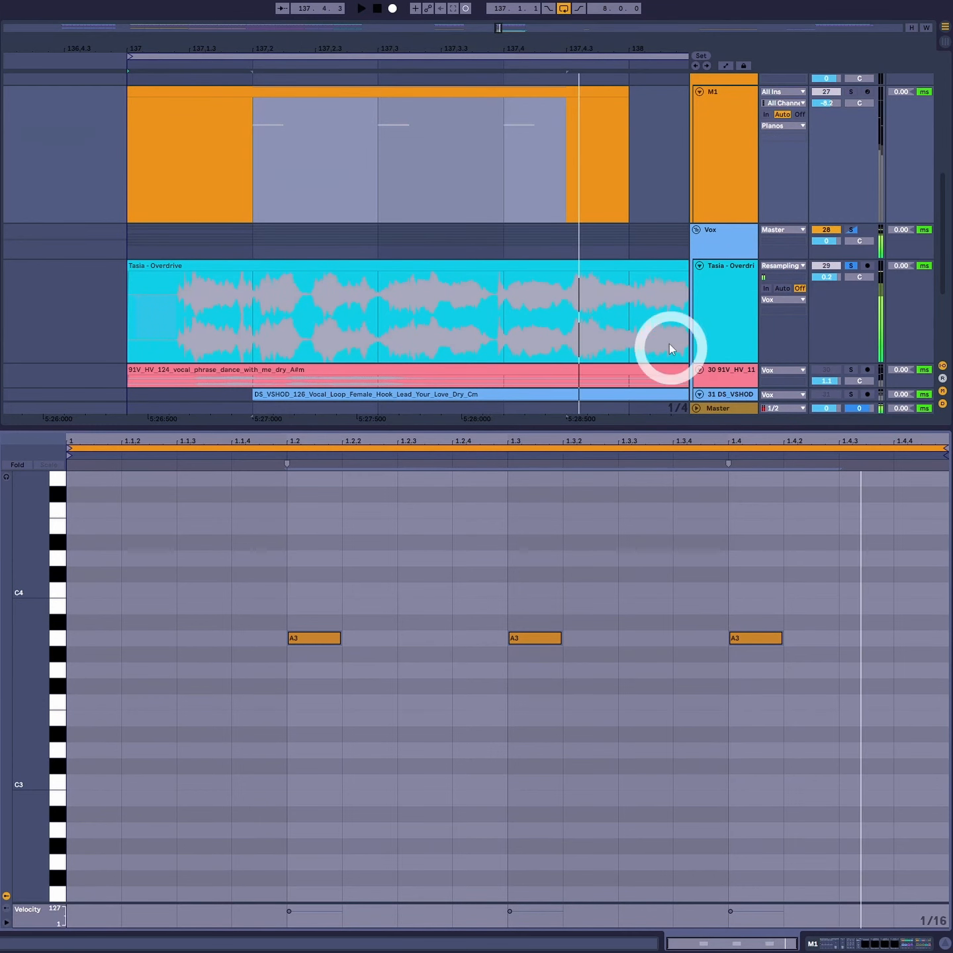
Set the clip's grid to 1/8, listen to the vocal again and add an A3 note at 1.1.3.
{"action": "right_click", "coordinate": [573, 581]}
{"action": "left_click", "coordinate": [626, 773]}
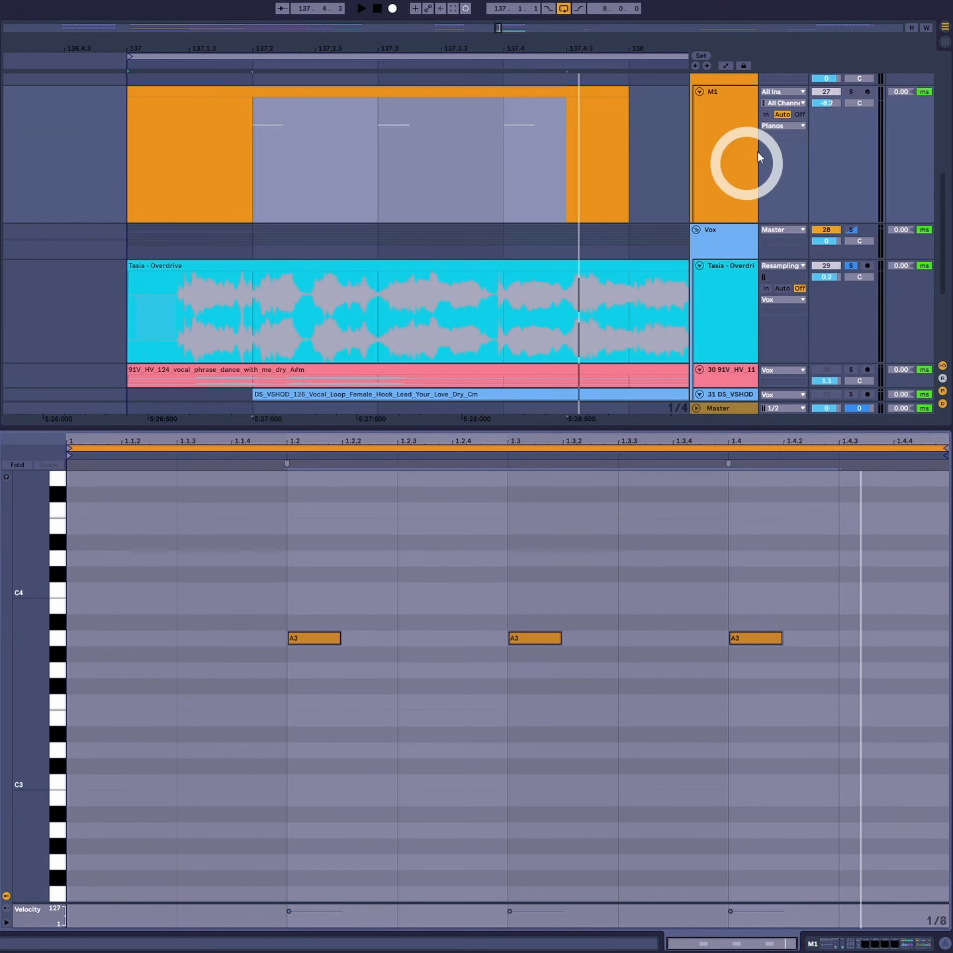
{"action": "key", "text": "space"}
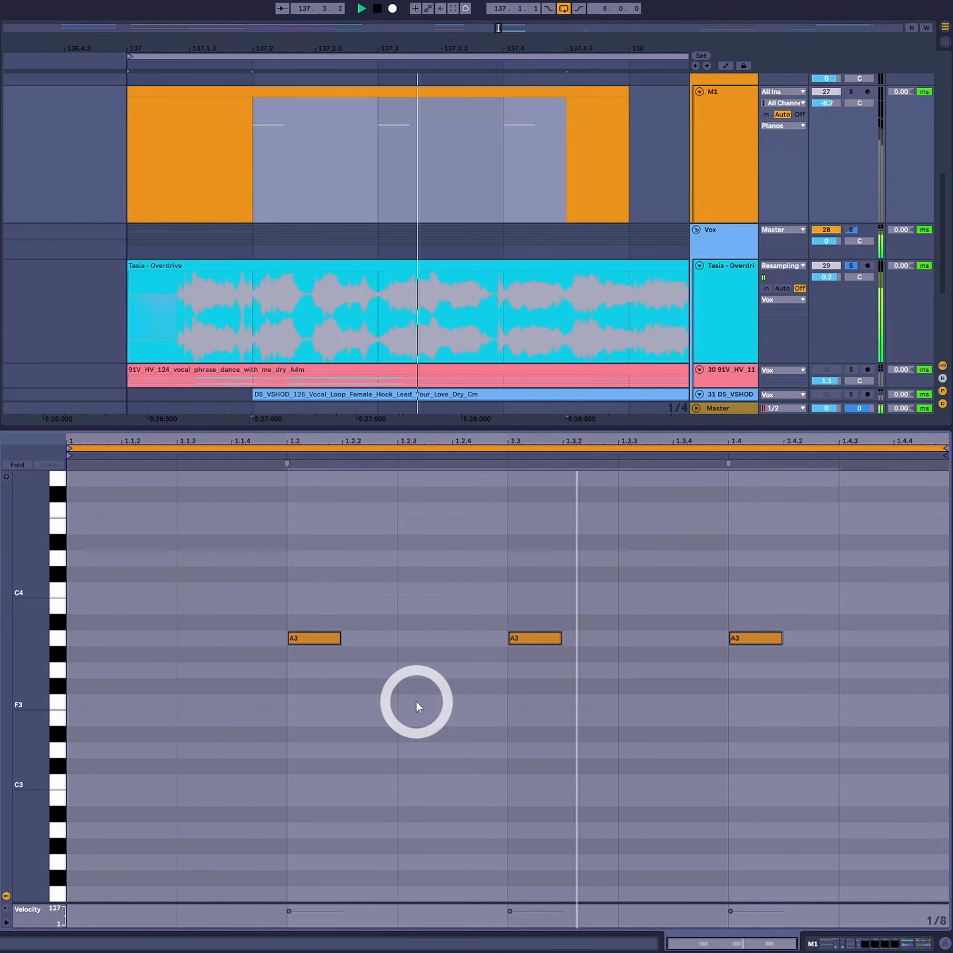
{"action": "key", "text": "space"}
{"action": "left_click", "coordinate": [378, 678]}
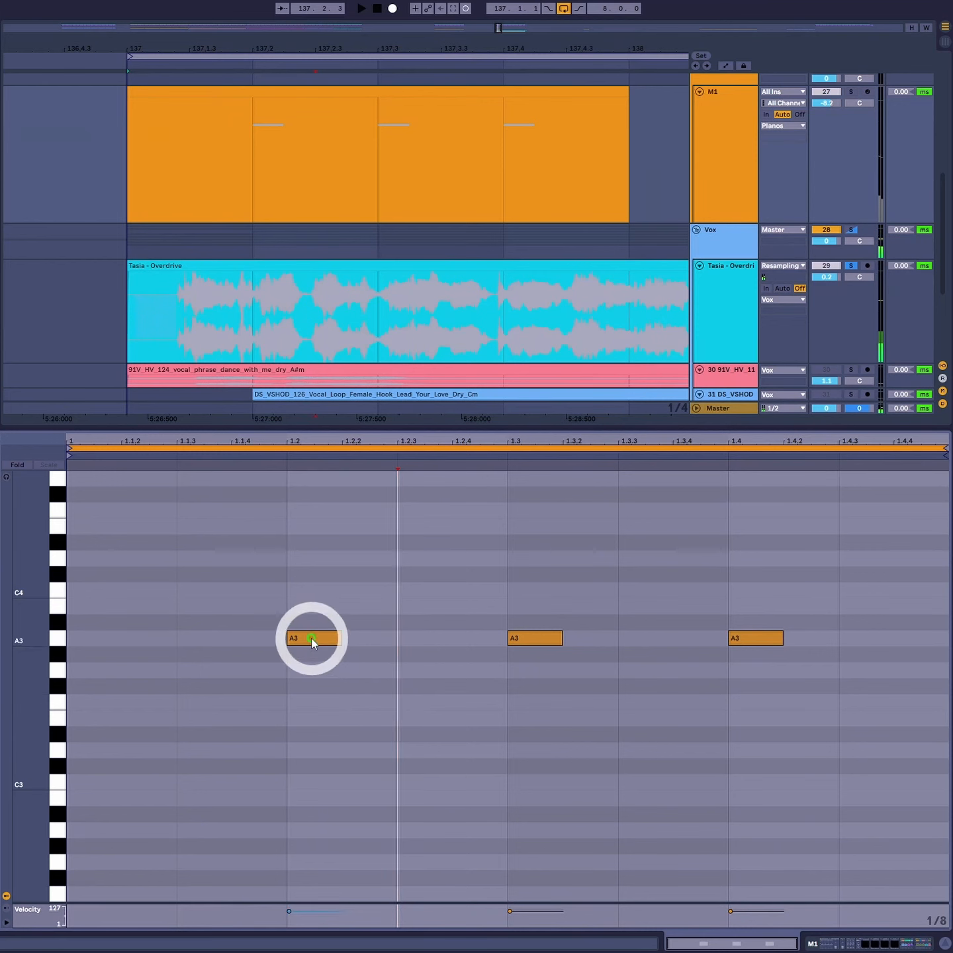
{"action": "double_click", "coordinate": [201, 648]}
{"action": "left_click_drag", "start_coordinate": [201, 649], "coordinate": [225, 641]}
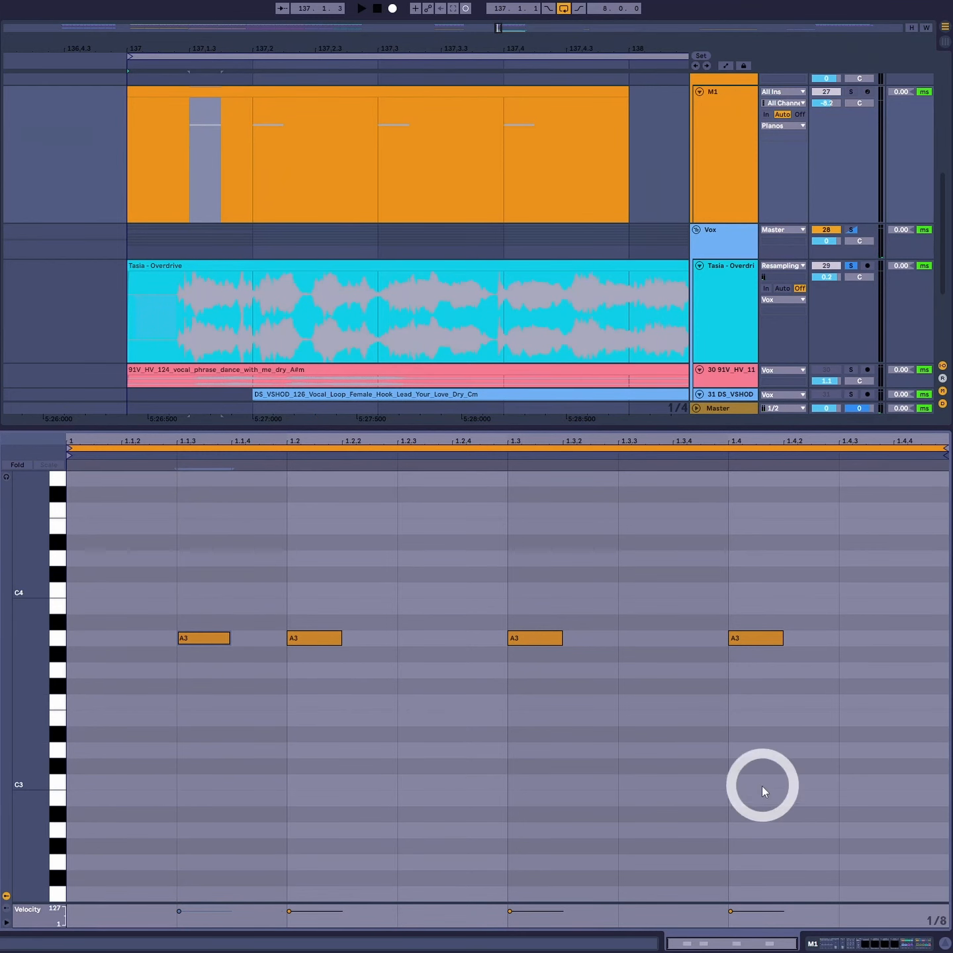
Add A3 notes at 1.2.3, 1.3.3 and 1.4.3, and solo the M1 track to hear them with the vocal.
{"action": "key", "text": "space"}
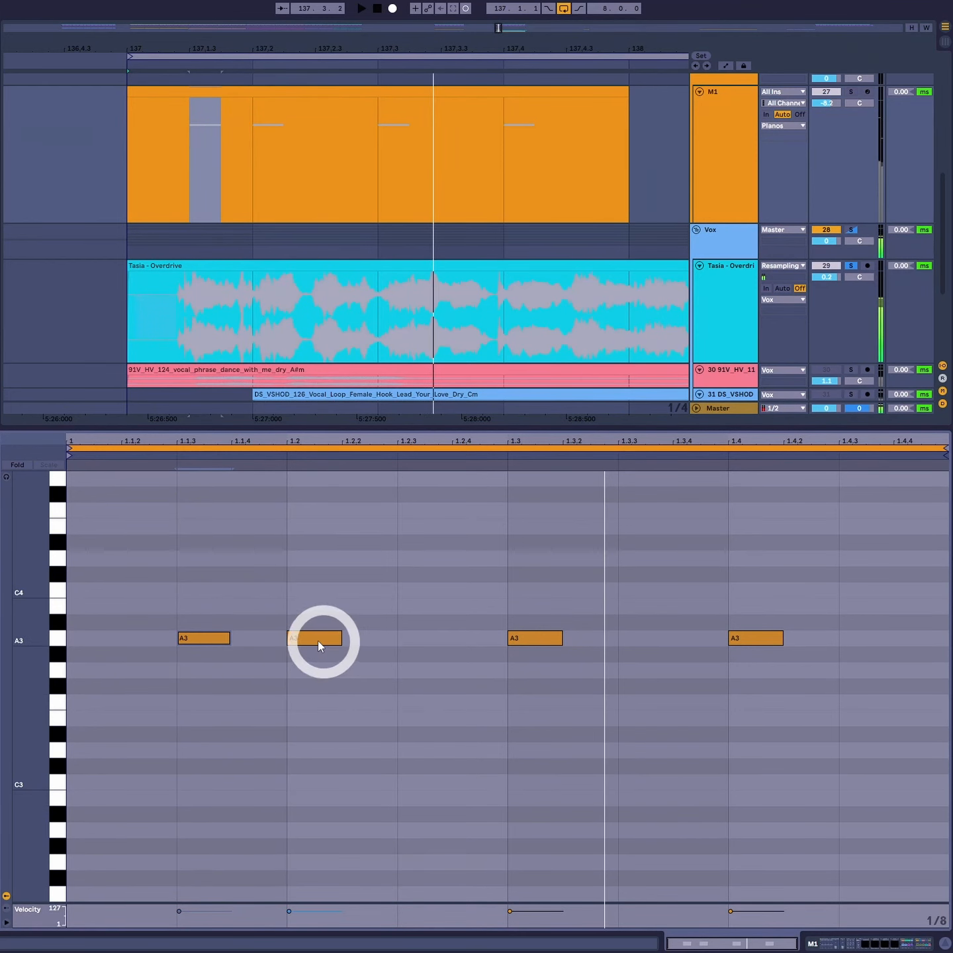
{"action": "double_click", "coordinate": [426, 640]}
{"action": "left_click", "coordinate": [536, 639]}
{"action": "double_click", "coordinate": [652, 640]}
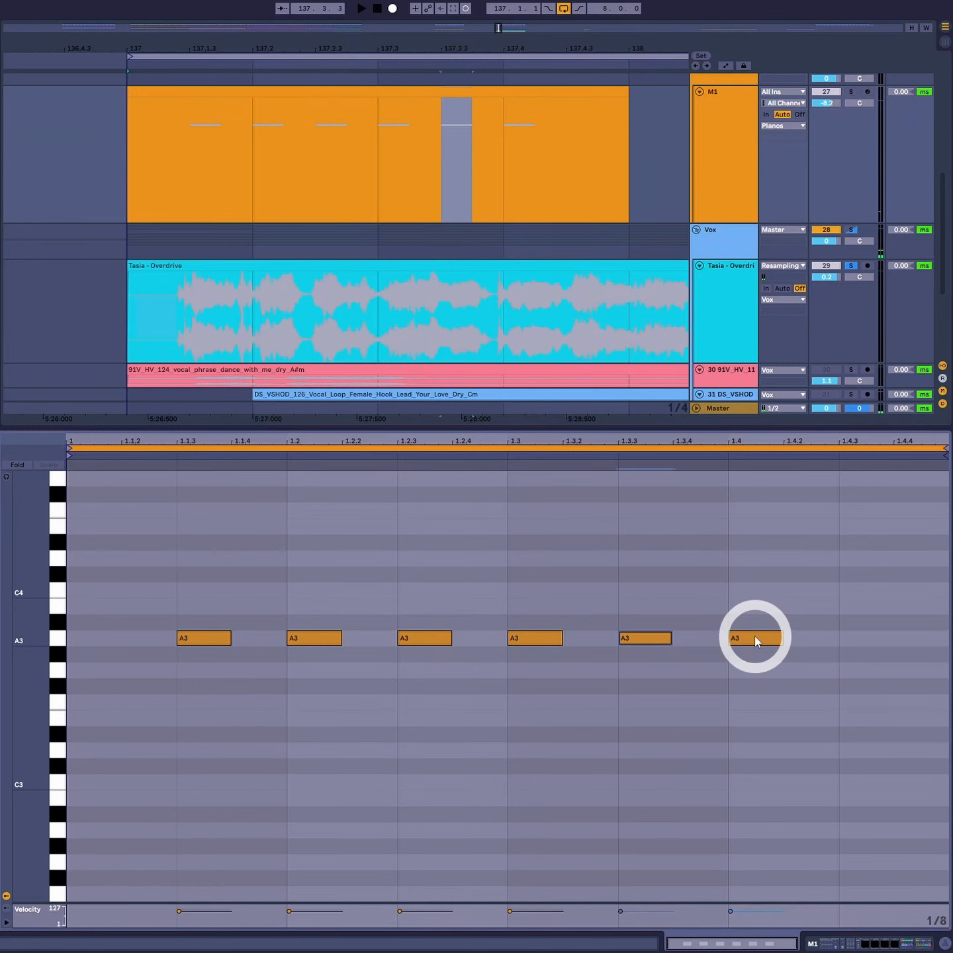
{"action": "double_click", "coordinate": [864, 640]}
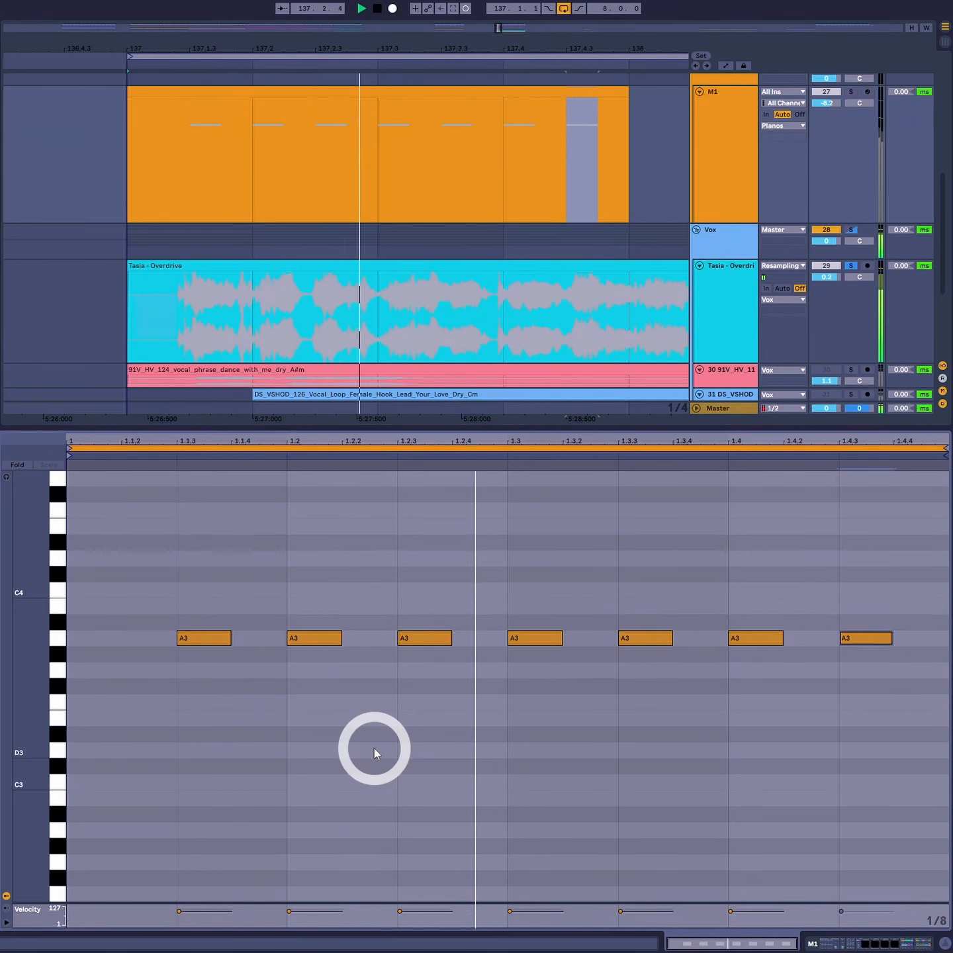
{"action": "left_click", "coordinate": [850, 94]}
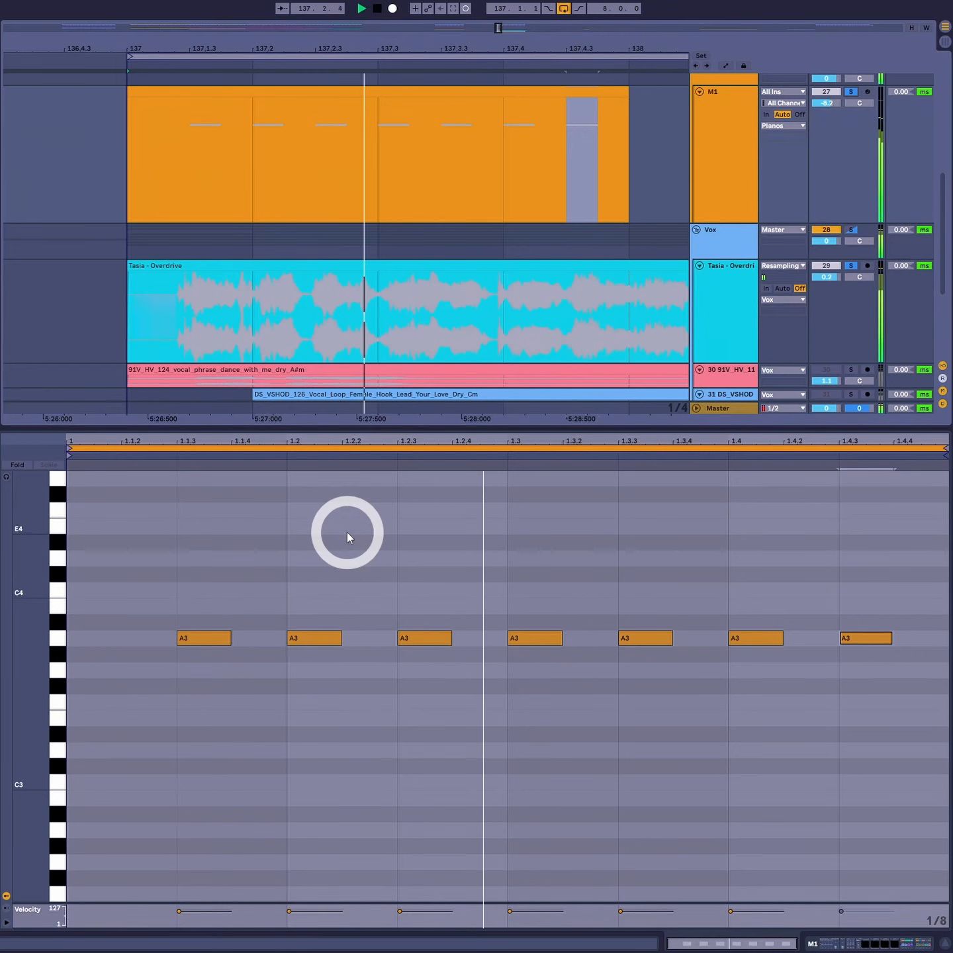
{"action": "key", "text": "space"}
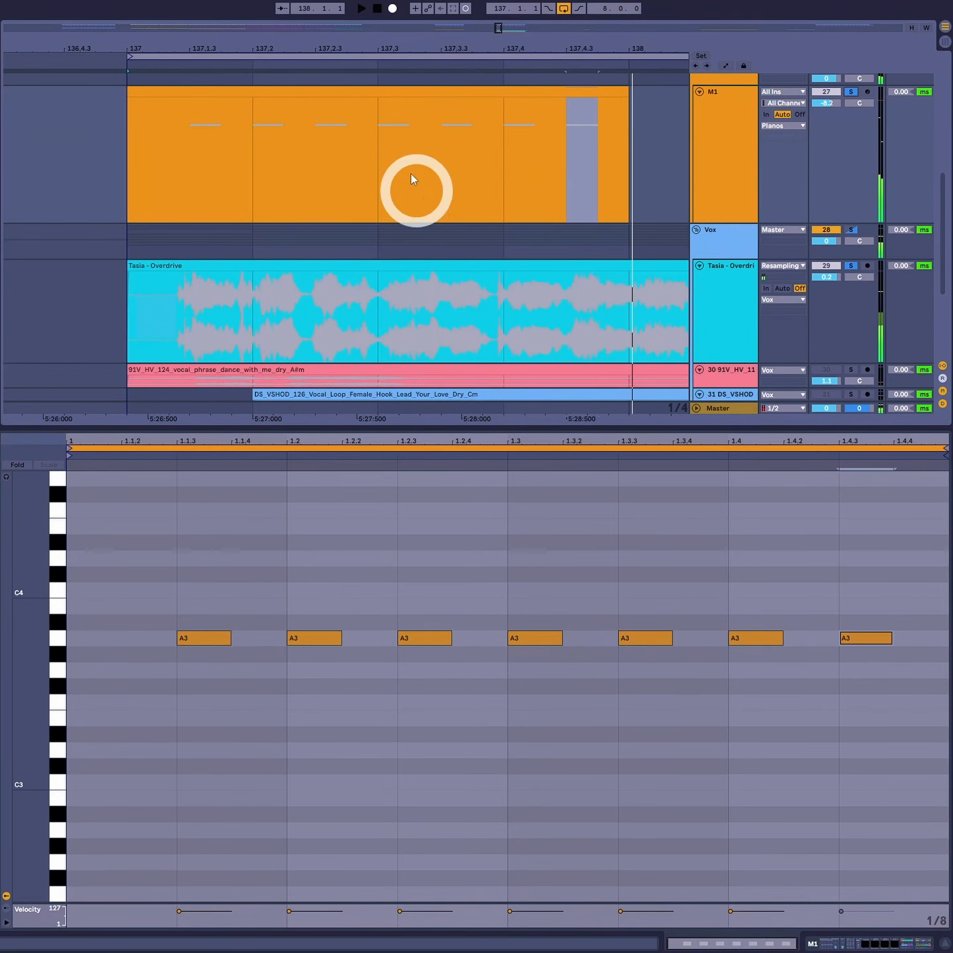
Insert an empty one-bar MIDI clip on the M1 track from bar 138 to bar 139.
{"action": "left_click_drag", "start_coordinate": [405, 44], "coordinate": [104, 44]}
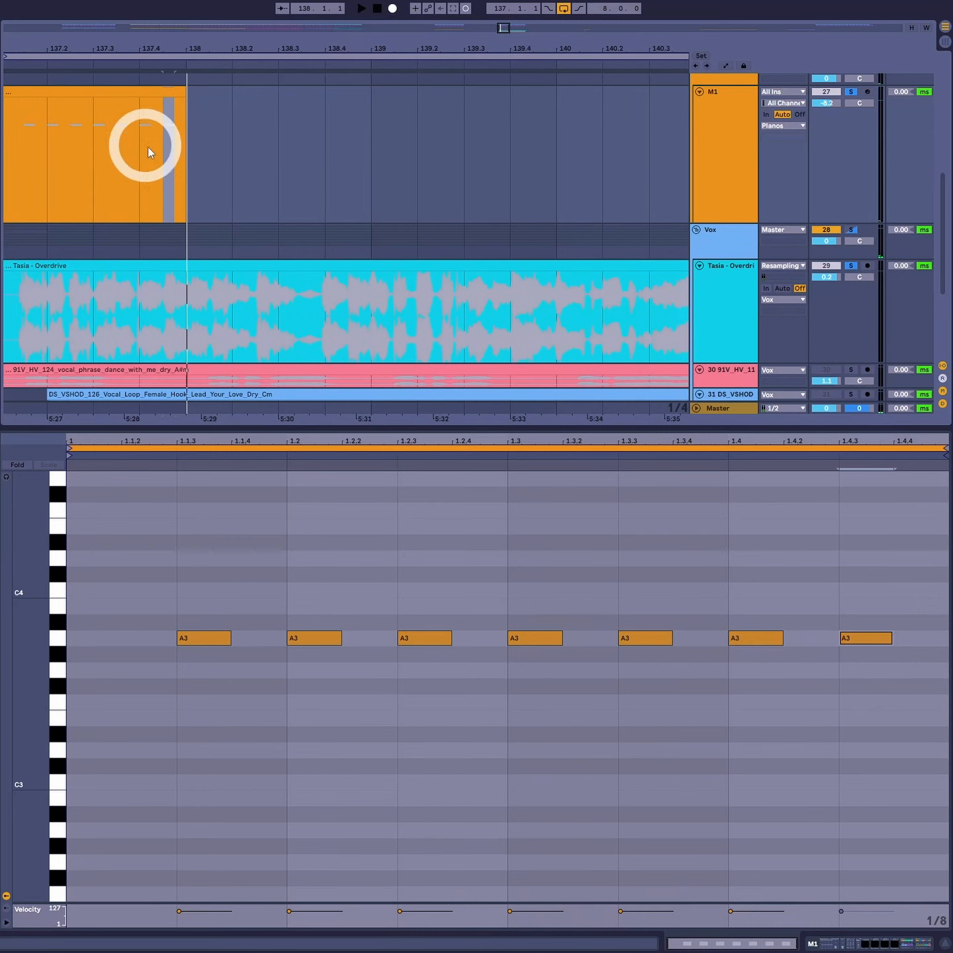
{"action": "left_click_drag", "start_coordinate": [190, 158], "coordinate": [369, 171]}
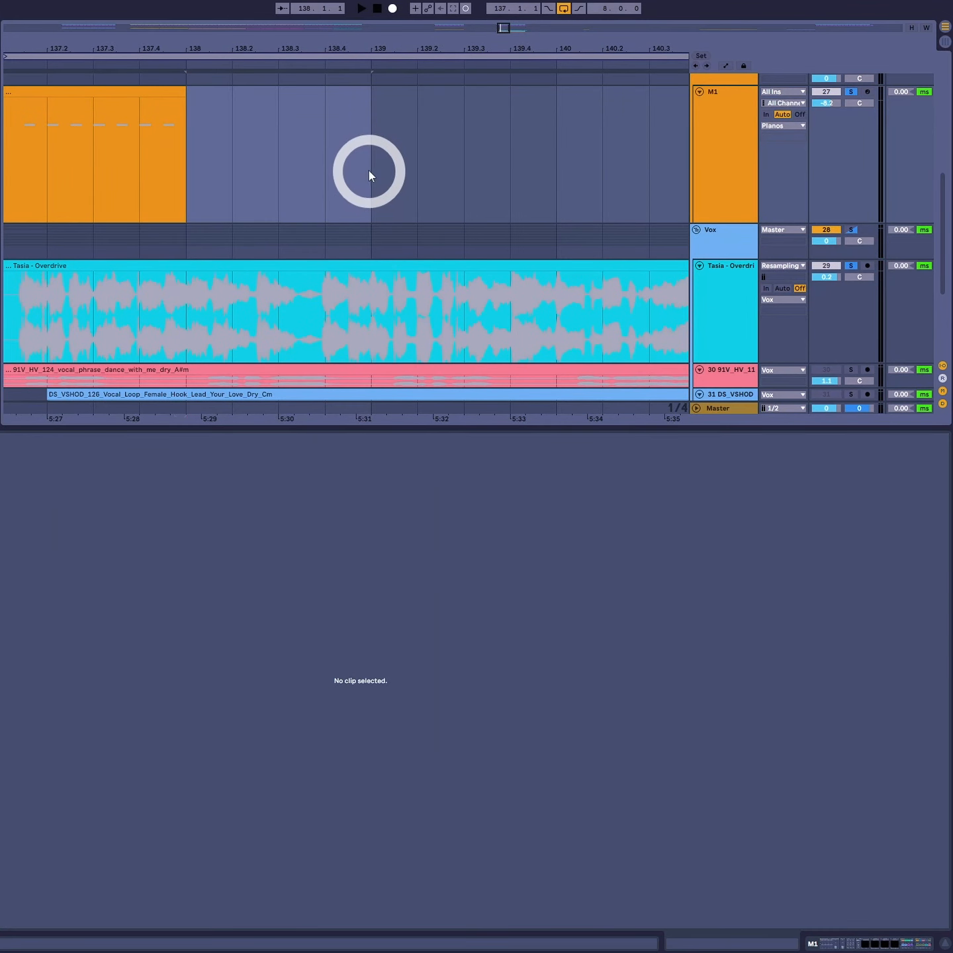
{"action": "left_click_drag", "start_coordinate": [211, 154], "coordinate": [365, 158]}
{"action": "key", "text": "super+shift+m"}
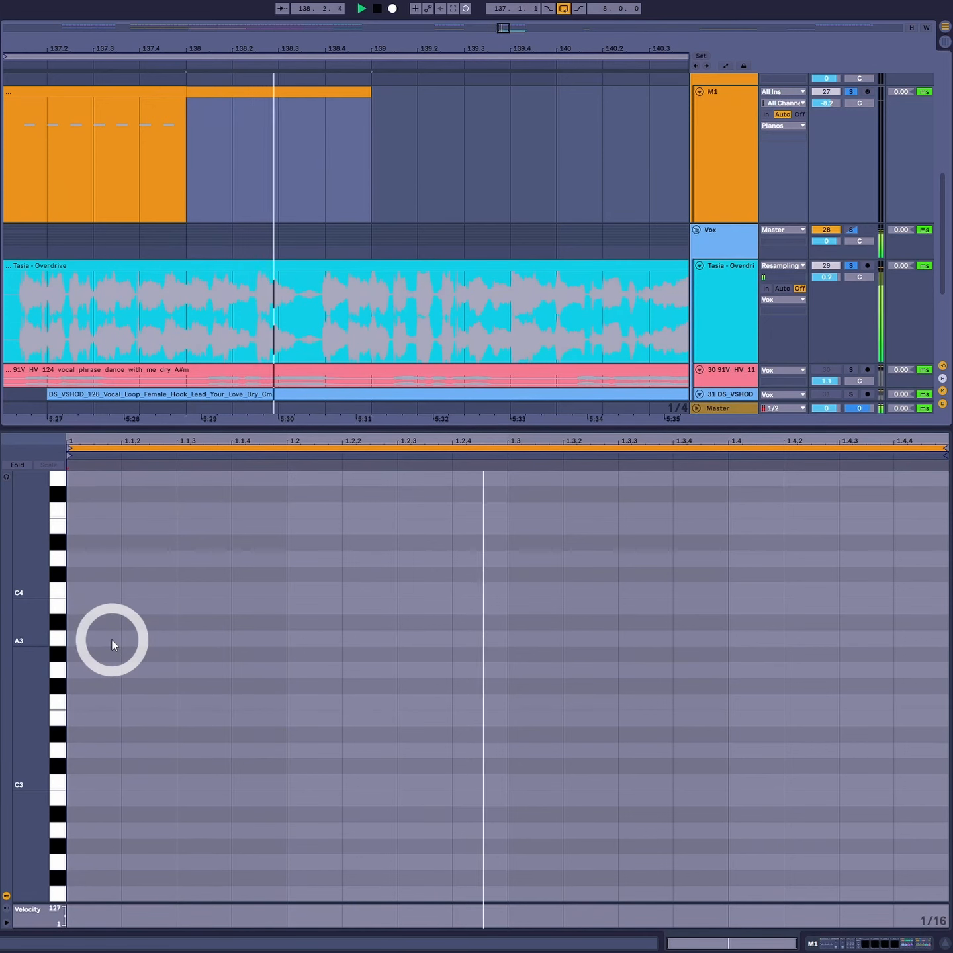
Listen to bar 138 and place A3 notes at 1, 1.4 and 1.4.3 in the new clip.
{"action": "key", "text": "space"}
{"action": "double_click", "coordinate": [115, 638]}
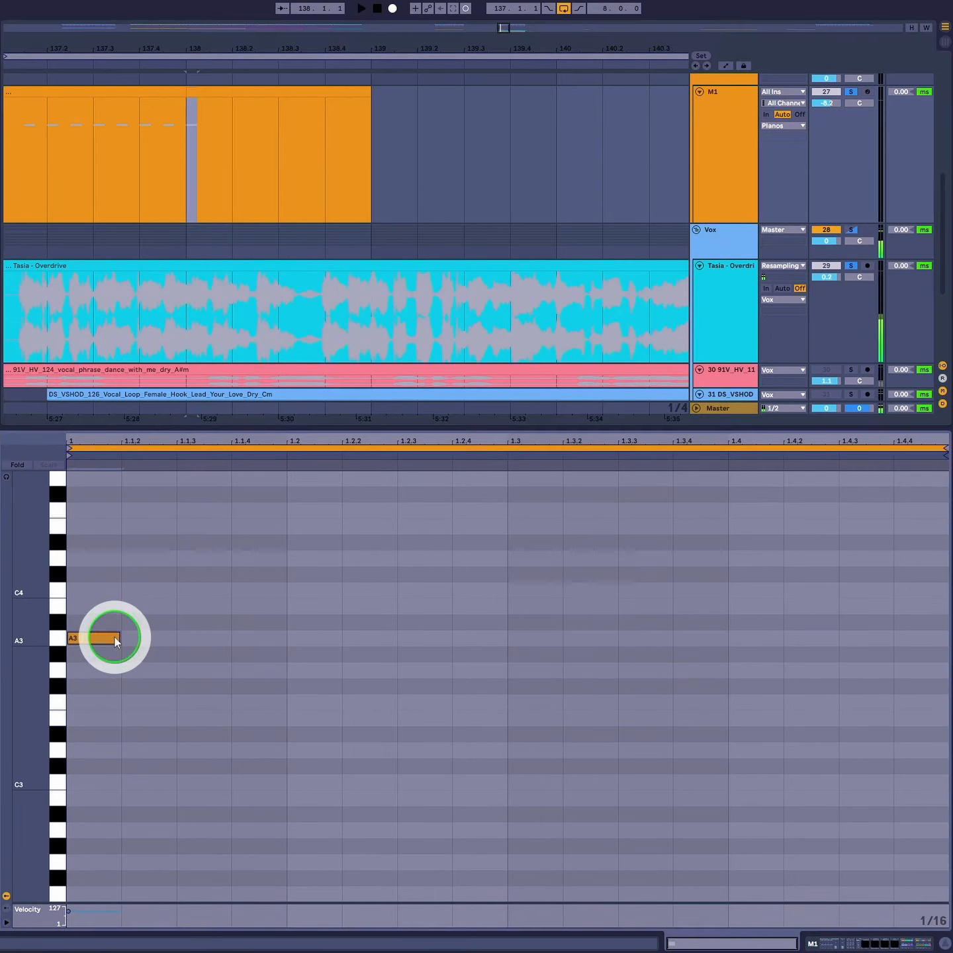
{"action": "key", "text": "space"}
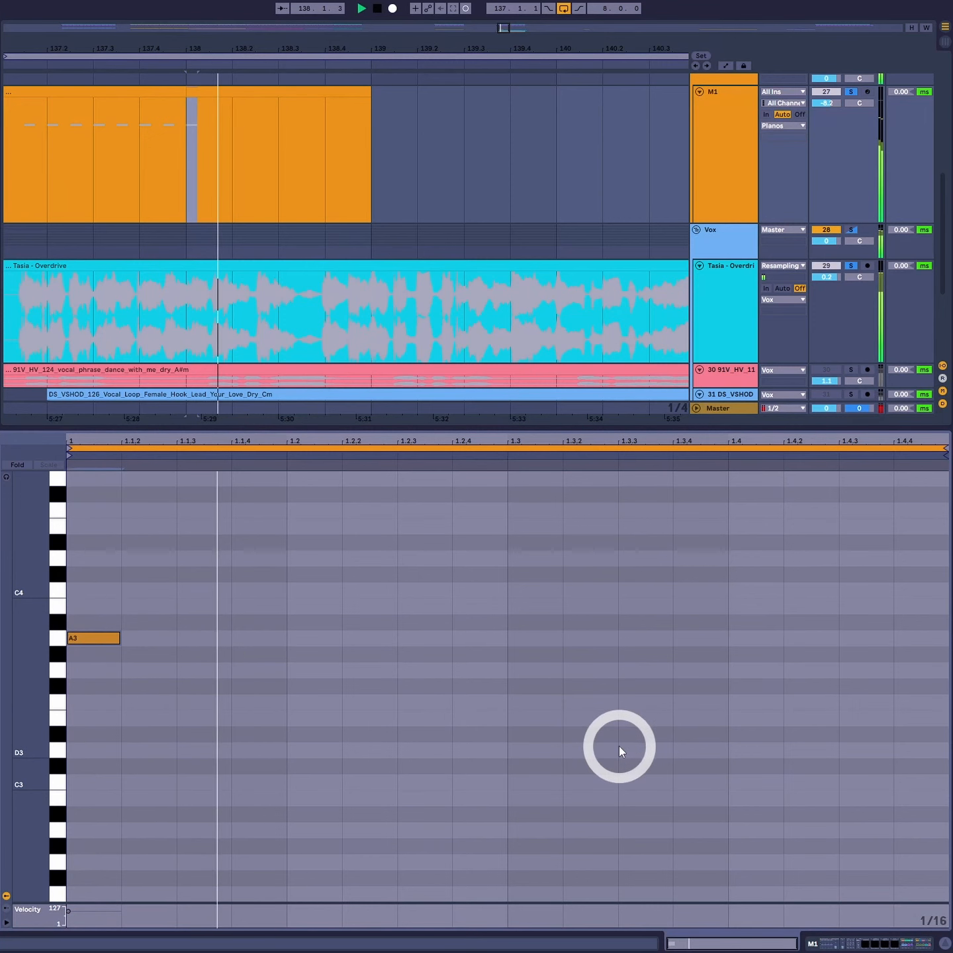
{"action": "key", "text": "space"}
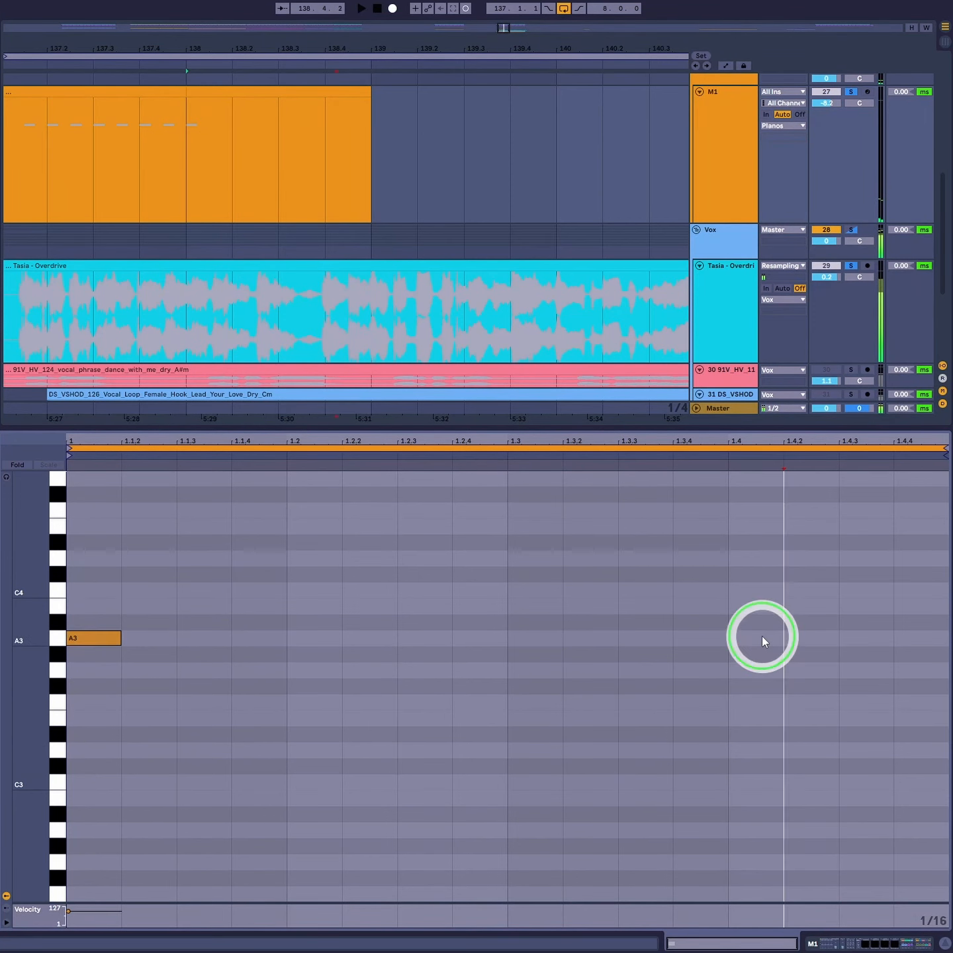
{"action": "double_click", "coordinate": [762, 637]}
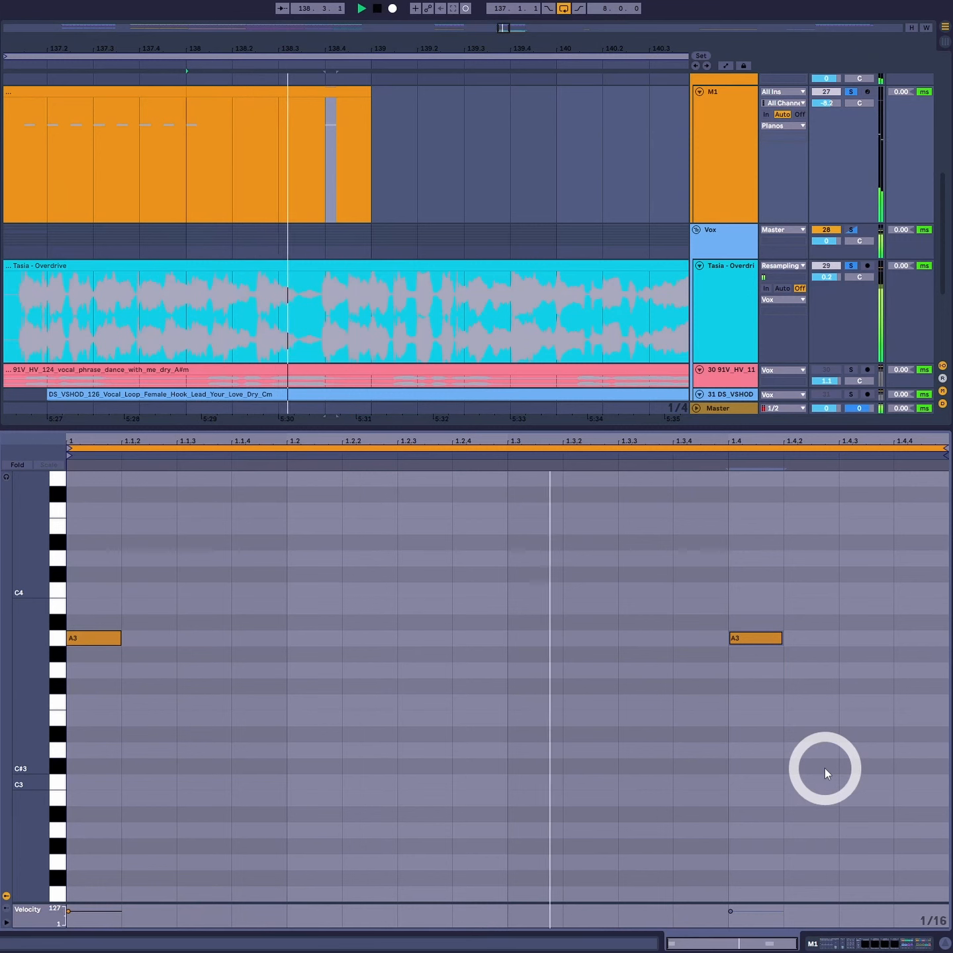
{"action": "key", "text": "space"}
{"action": "double_click", "coordinate": [863, 640]}
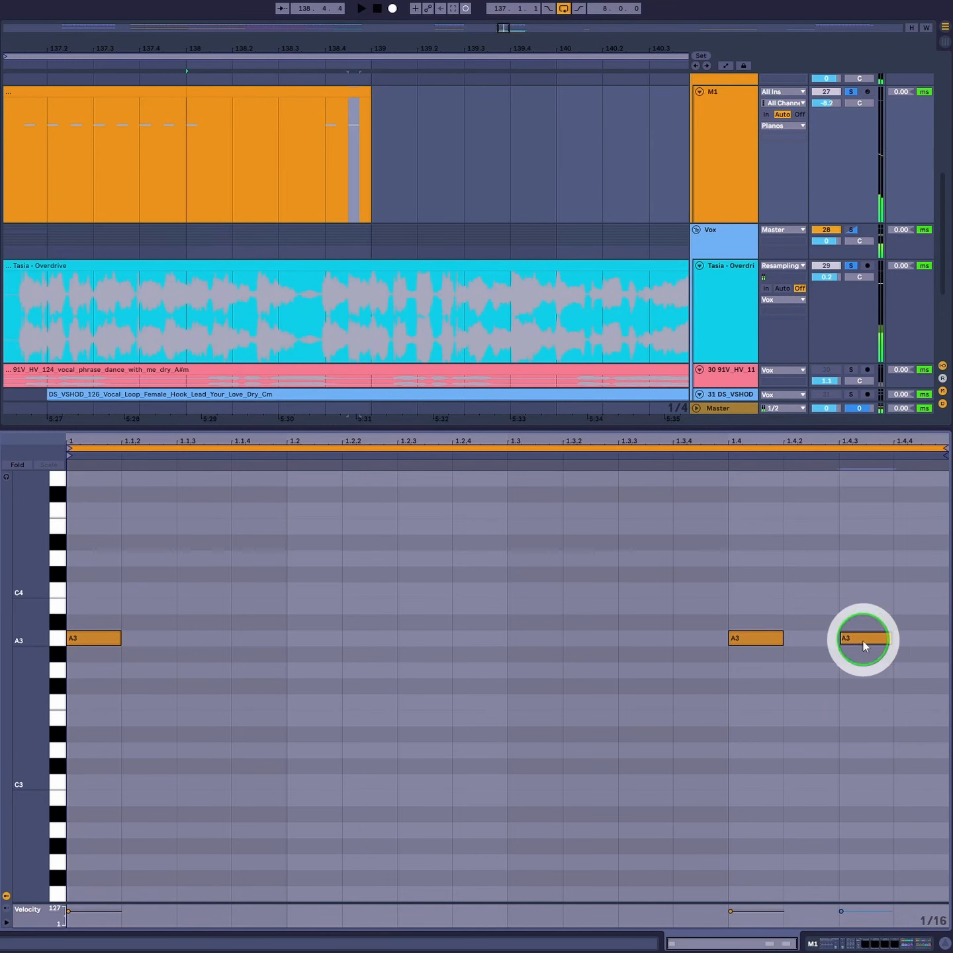
Replay bar 138 with the vocal and add an A3 note at 1.2.3.
{"action": "left_click", "coordinate": [721, 457]}
{"action": "left_click", "coordinate": [721, 456]}
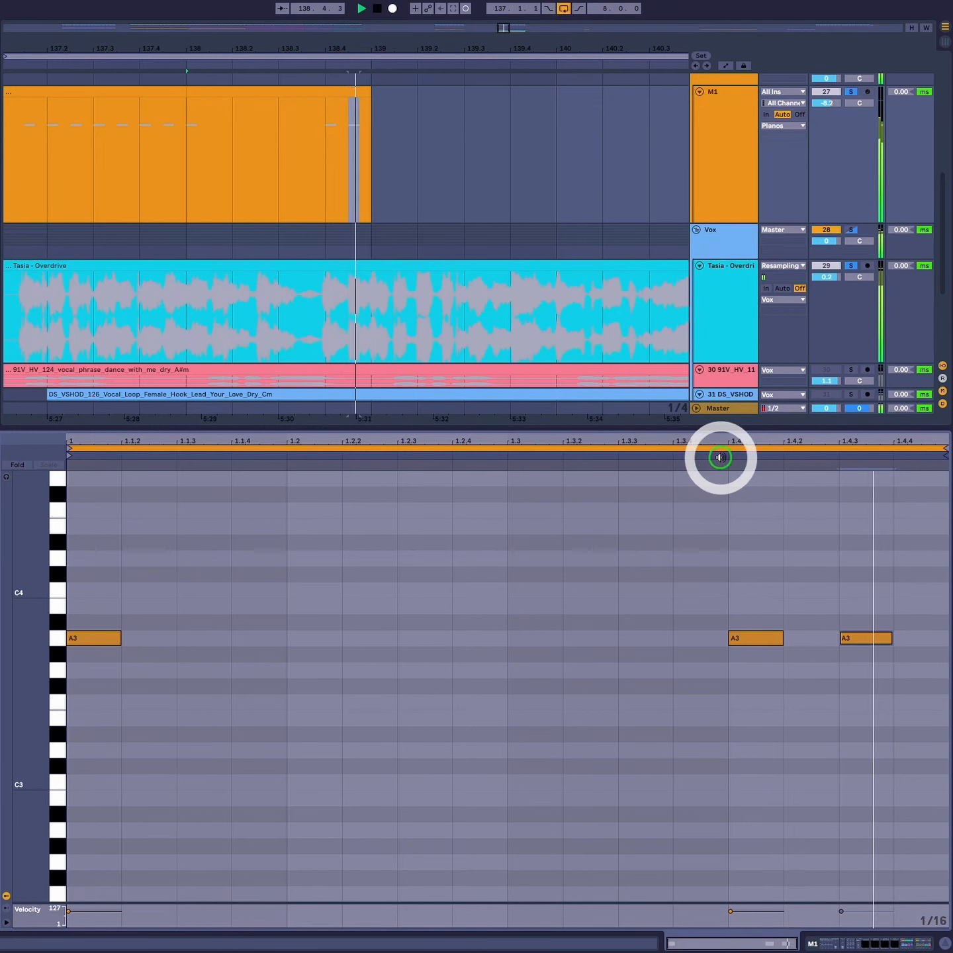
{"action": "left_click", "coordinate": [187, 593]}
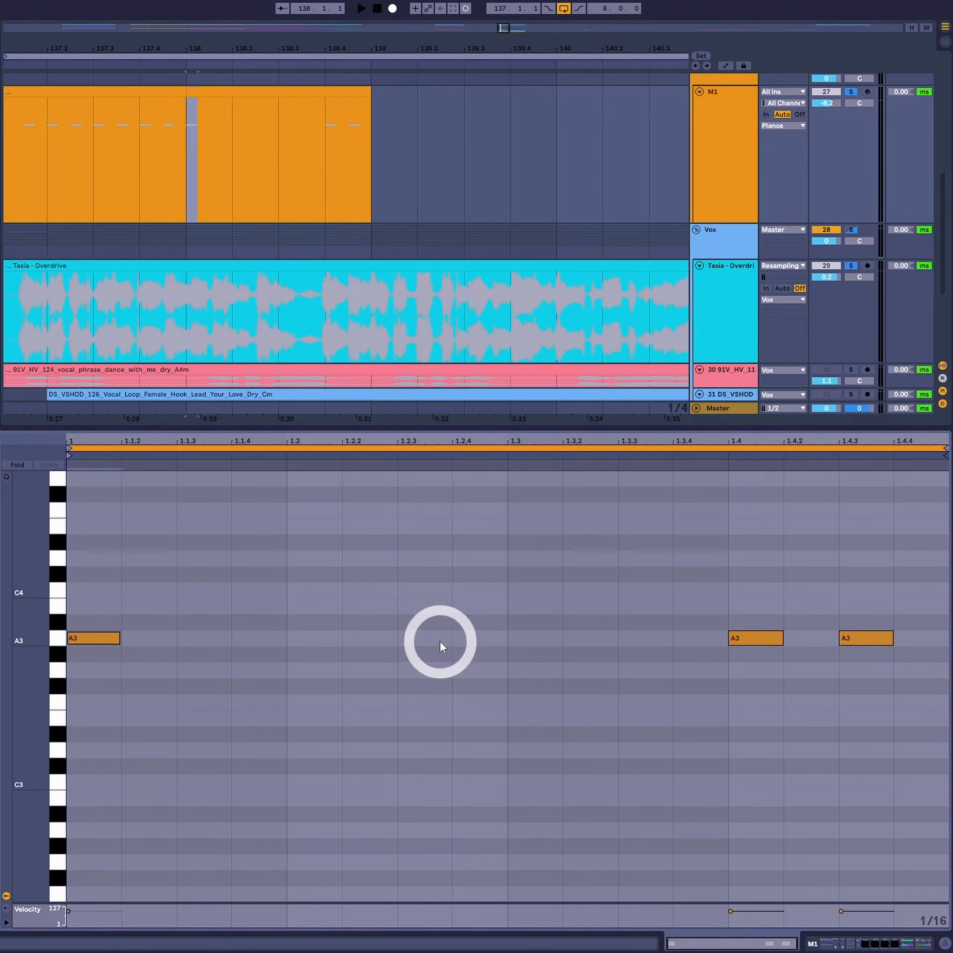
{"action": "key", "text": "space"}
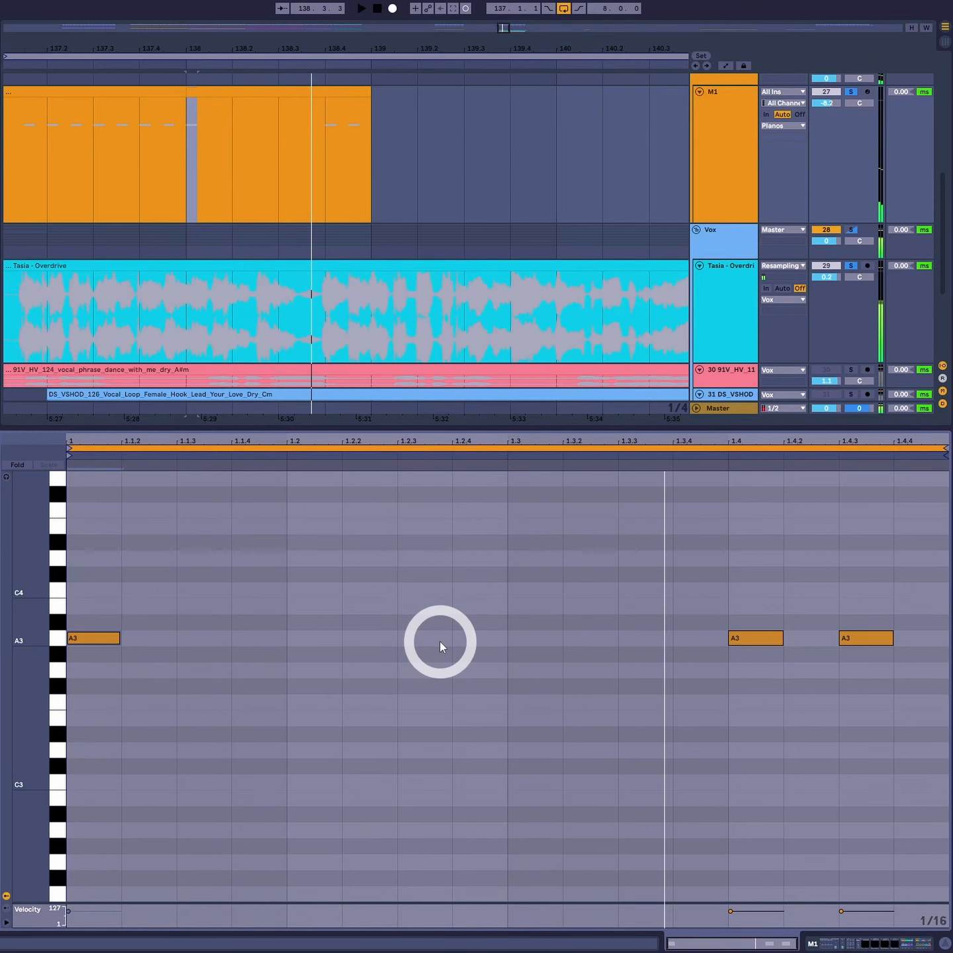
{"action": "double_click", "coordinate": [439, 641]}
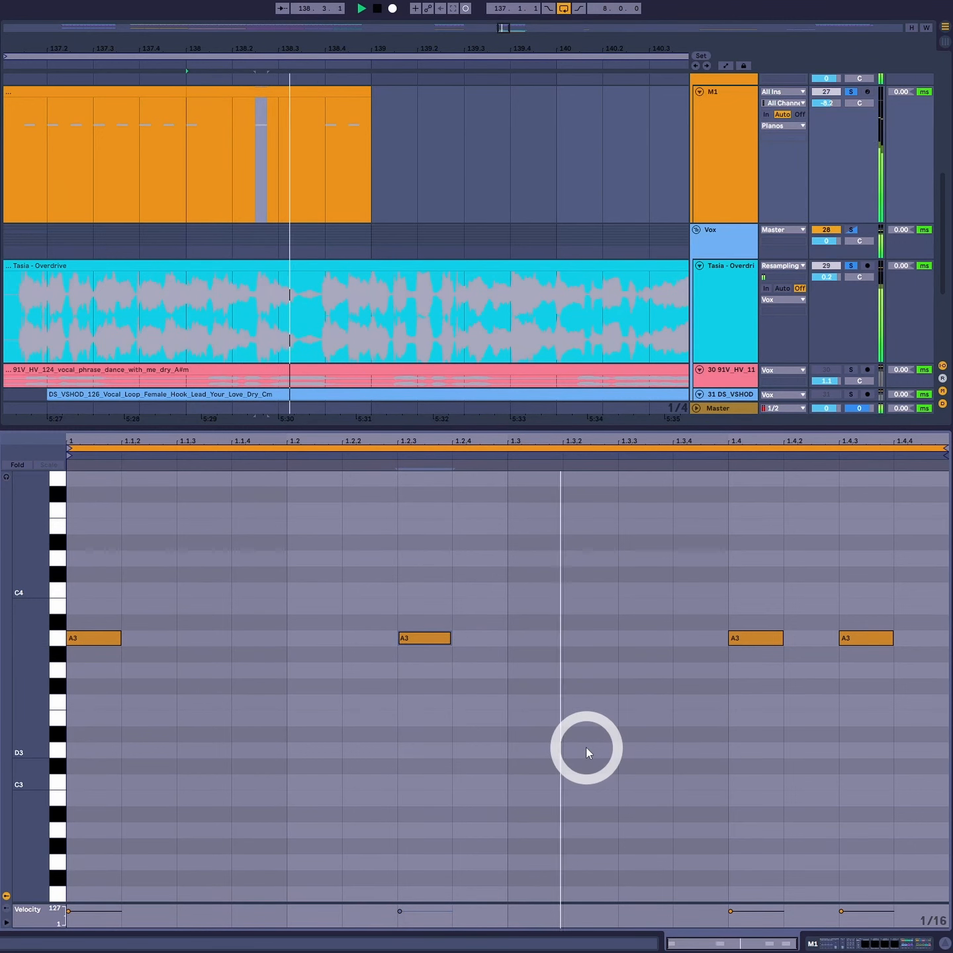
Add an A3 note at 1.1.3 in the bar 138 clip and shift it to 1.1.4 to match the vocal.
{"action": "double_click", "coordinate": [220, 636]}
{"action": "left_click", "coordinate": [264, 693]}
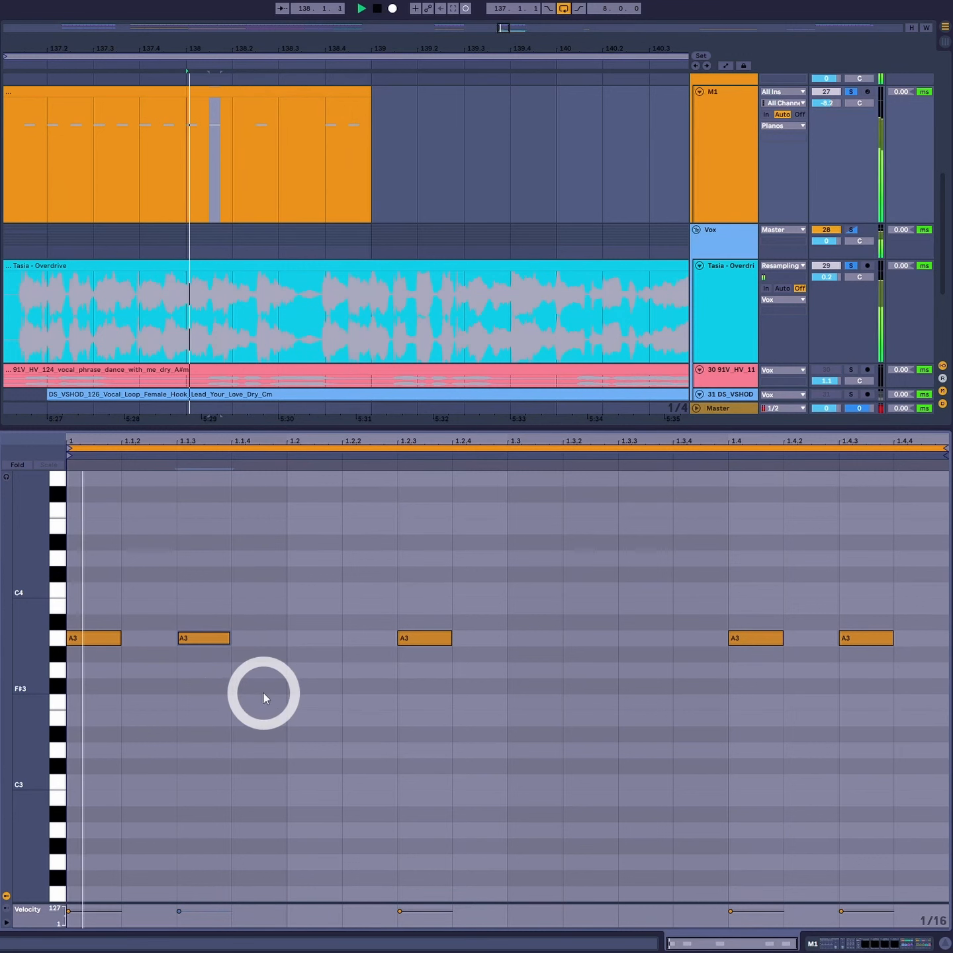
{"action": "left_click", "coordinate": [225, 651]}
{"action": "left_click_drag", "start_coordinate": [195, 635], "coordinate": [251, 640]}
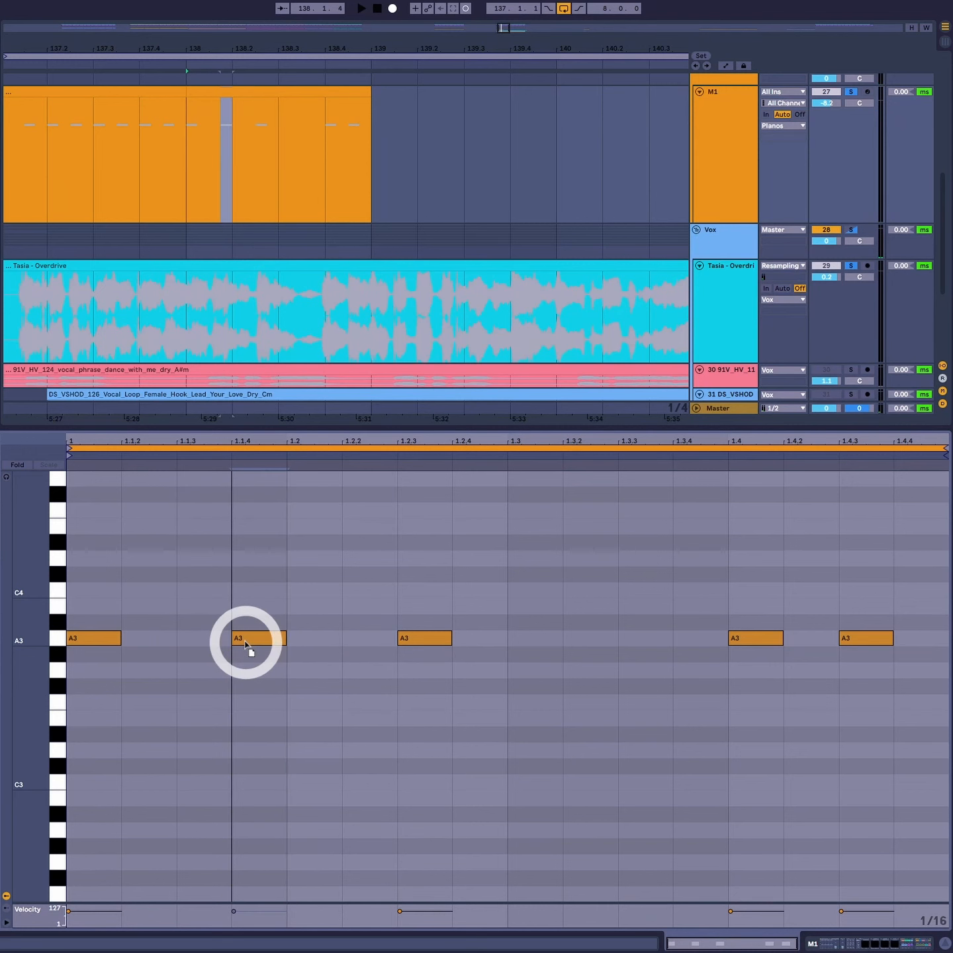
Replay bar 138 with the vocal and check the timing of the A3 note at 1.1.4.
{"action": "key", "text": "space"}
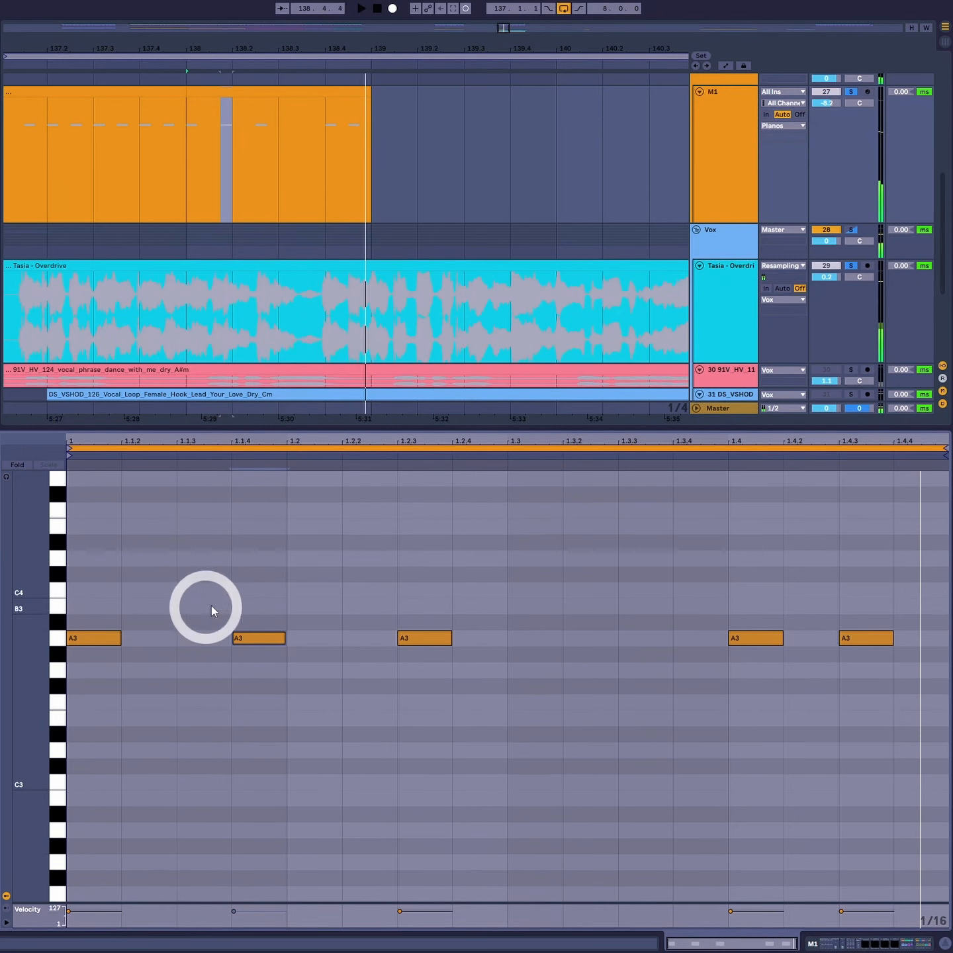
{"action": "key", "text": "space"}
{"action": "left_click", "coordinate": [263, 642]}
{"action": "left_click", "coordinate": [299, 652]}
{"action": "key", "text": "space"}
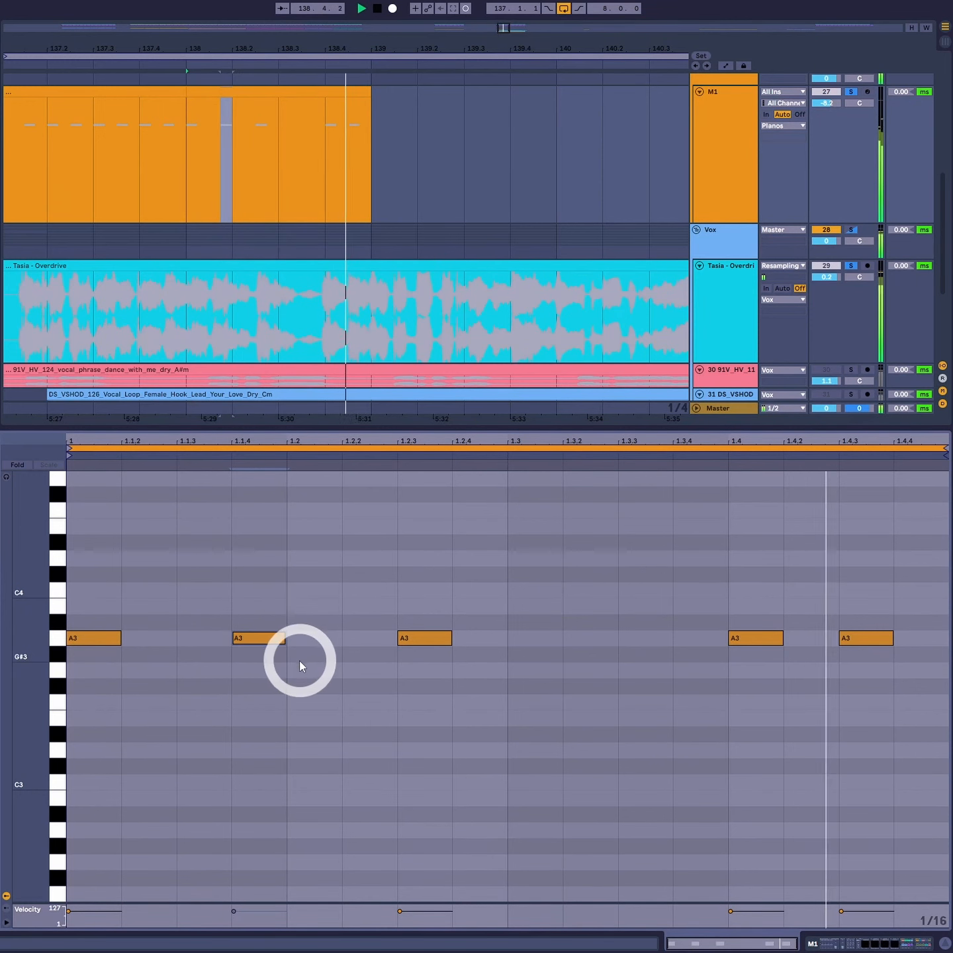
{"action": "key", "text": "space"}
{"action": "left_click", "coordinate": [265, 638]}
{"action": "mouse_move", "coordinate": [266, 640]}
{"action": "left_mouse_down"}
{"action": "mouse_move", "coordinate": [218, 651]}
{"action": "mouse_move", "coordinate": [349, 634]}
{"action": "mouse_move", "coordinate": [248, 630]}
{"action": "mouse_move", "coordinate": [264, 637]}
{"action": "left_mouse_up"}
{"action": "left_click", "coordinate": [299, 732]}
{"action": "key", "text": "space"}
{"action": "key", "text": "space"}
{"action": "key", "text": "space"}
{"action": "key", "text": "space"}
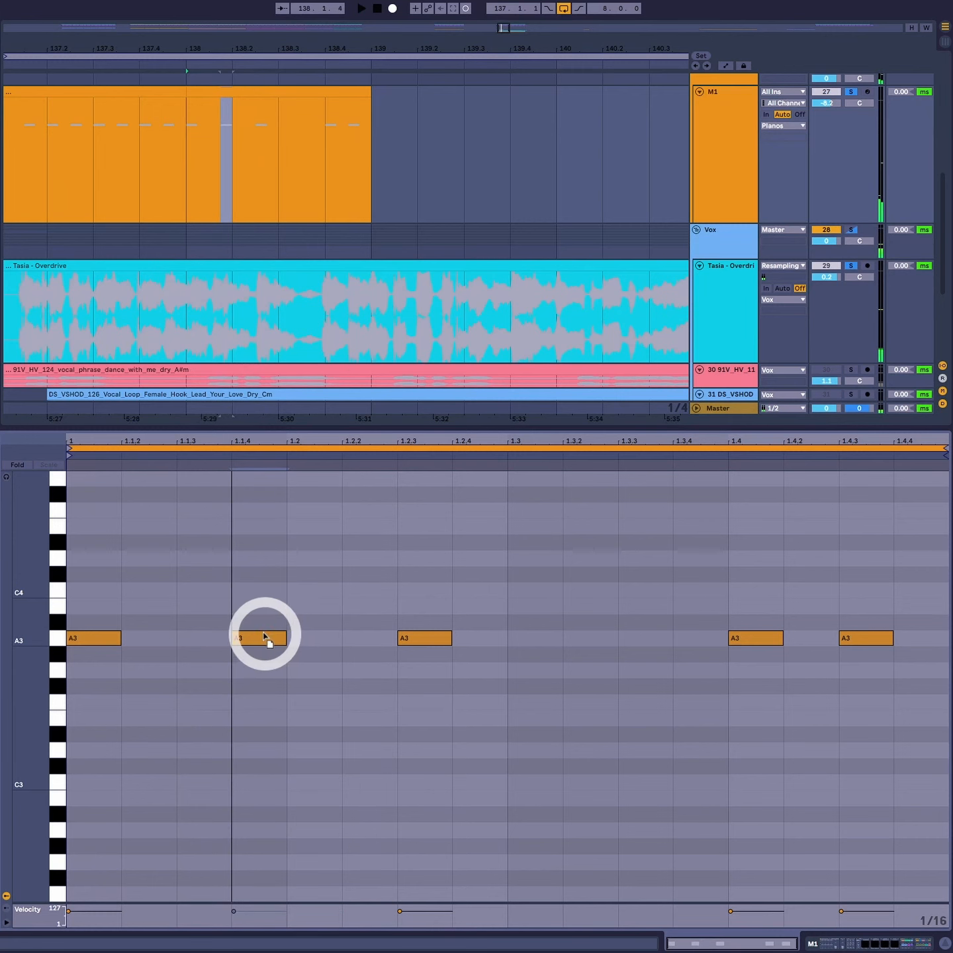
{"action": "key", "text": "space"}
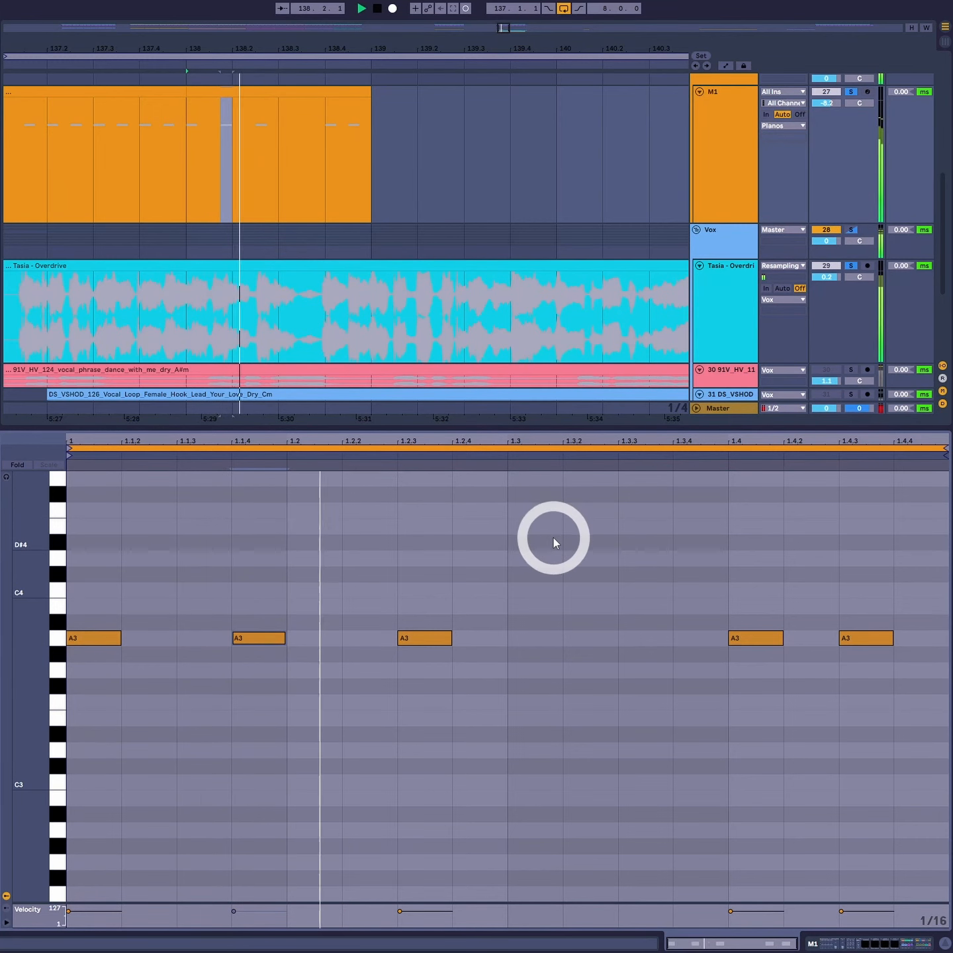
{"action": "key", "text": "space"}
Insert an empty one-bar MIDI clip on the M1 track from bar 139 to bar 140.
{"action": "left_click", "coordinate": [289, 94]}
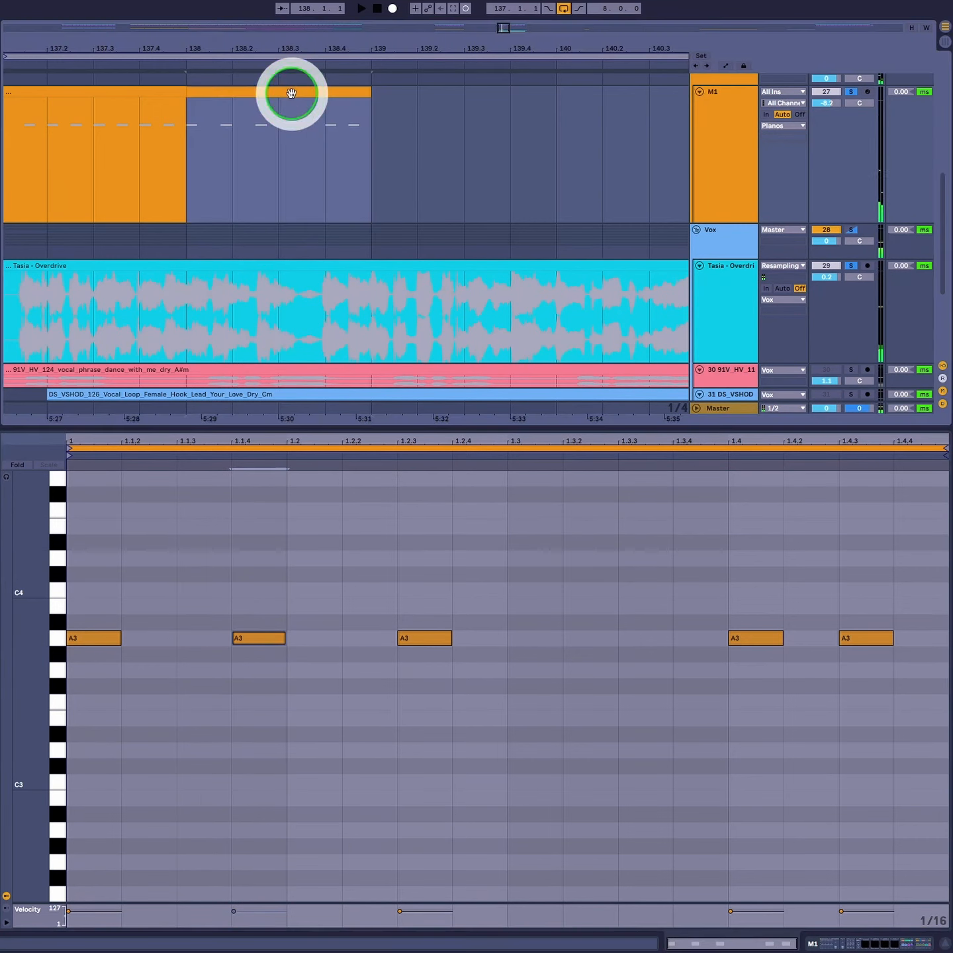
{"action": "left_click", "coordinate": [546, 138]}
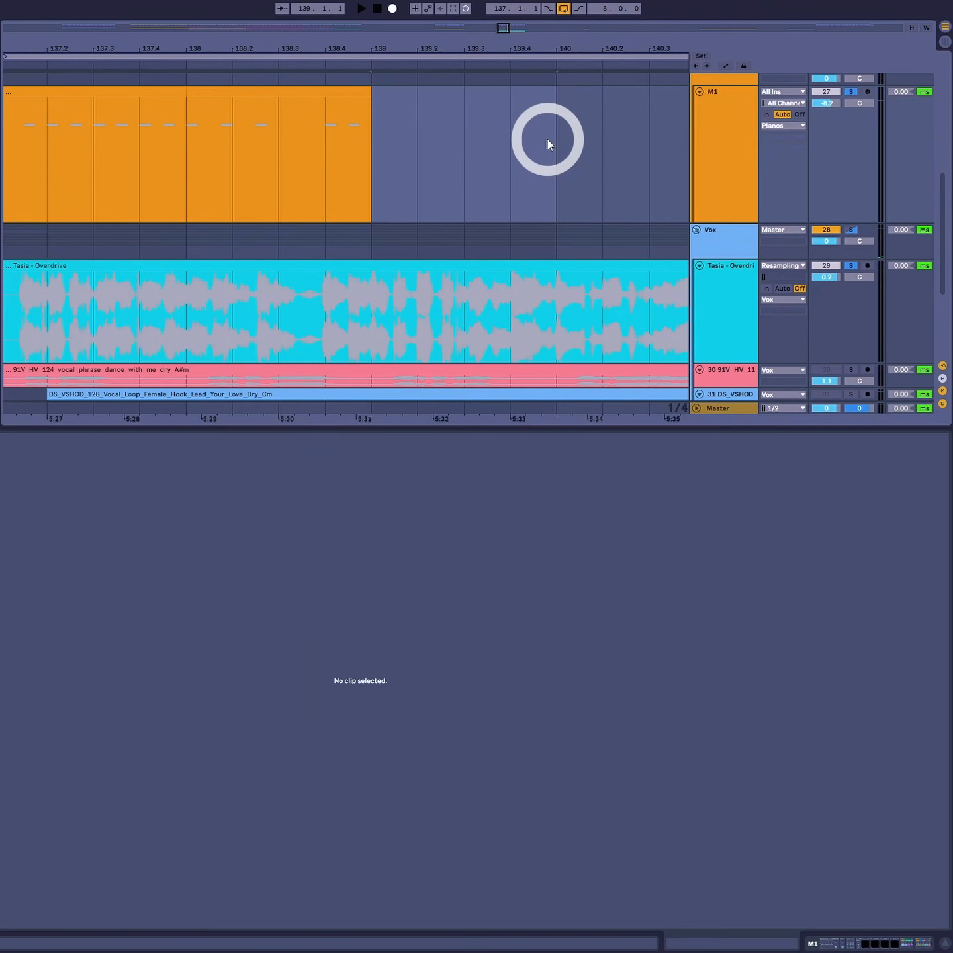
{"action": "left_click", "coordinate": [319, 91]}
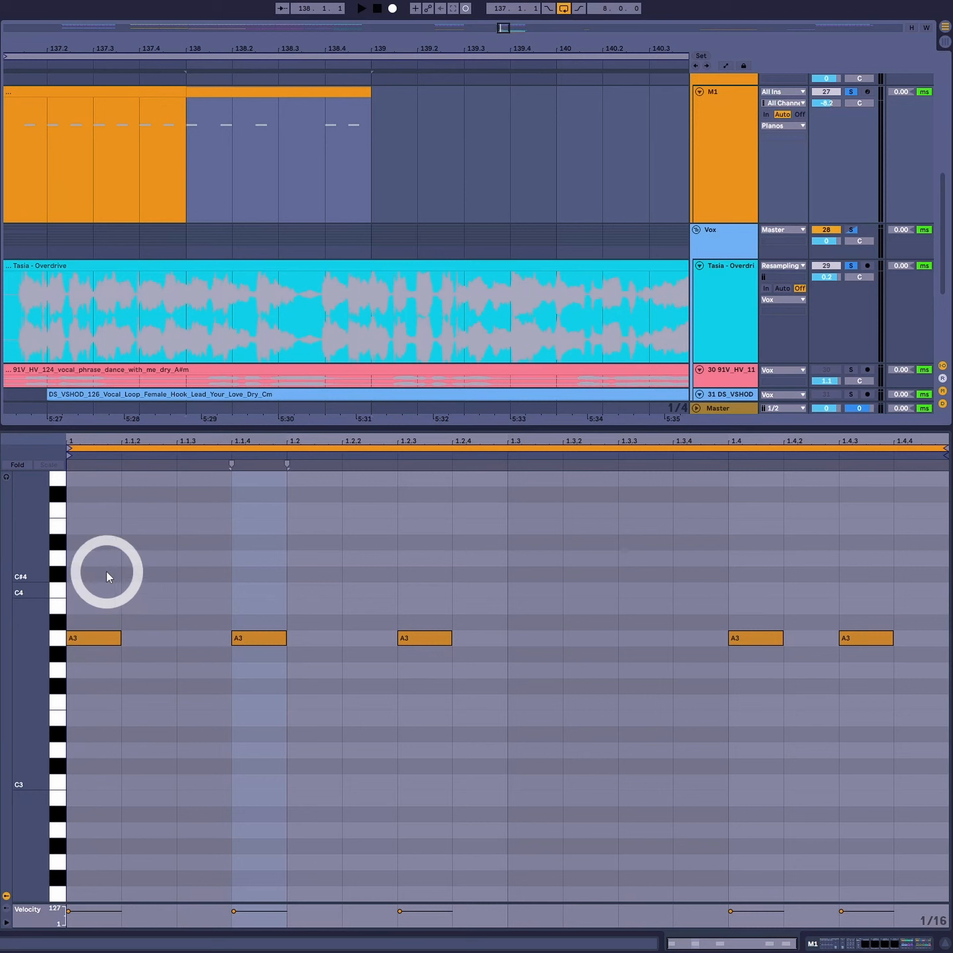
{"action": "left_click", "coordinate": [263, 578]}
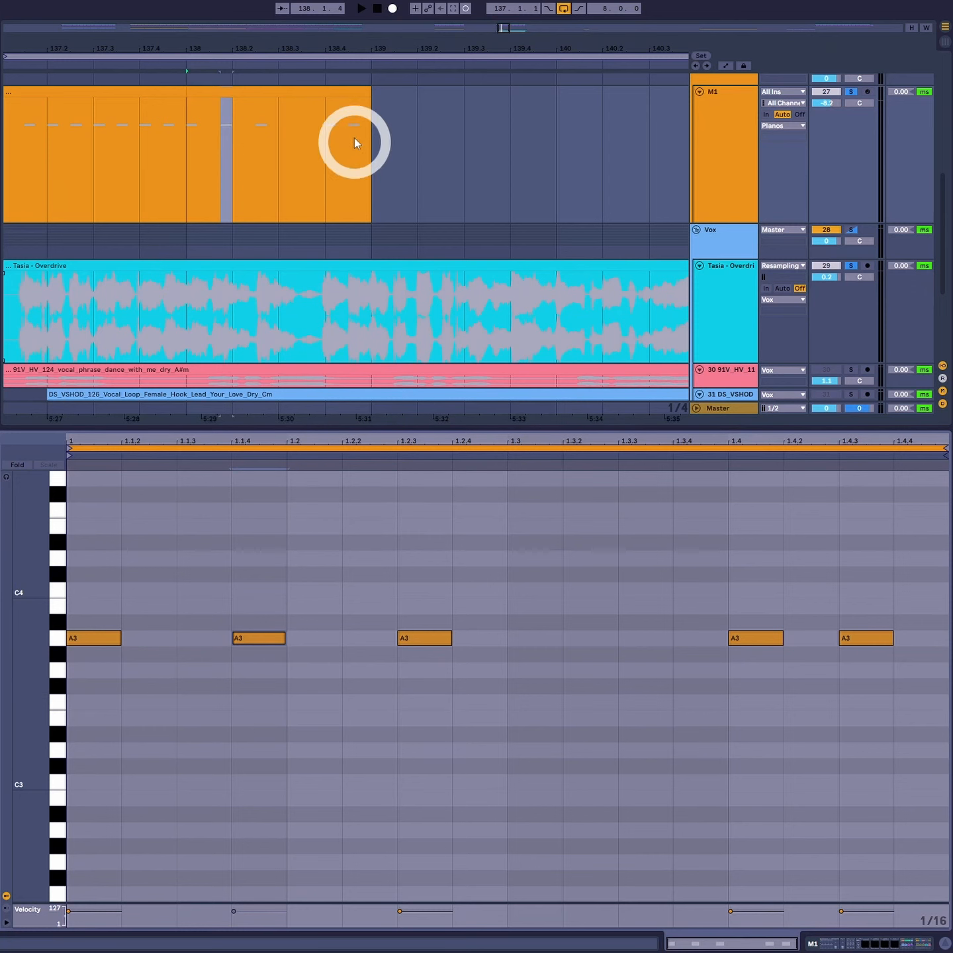
{"action": "left_click", "coordinate": [386, 107]}
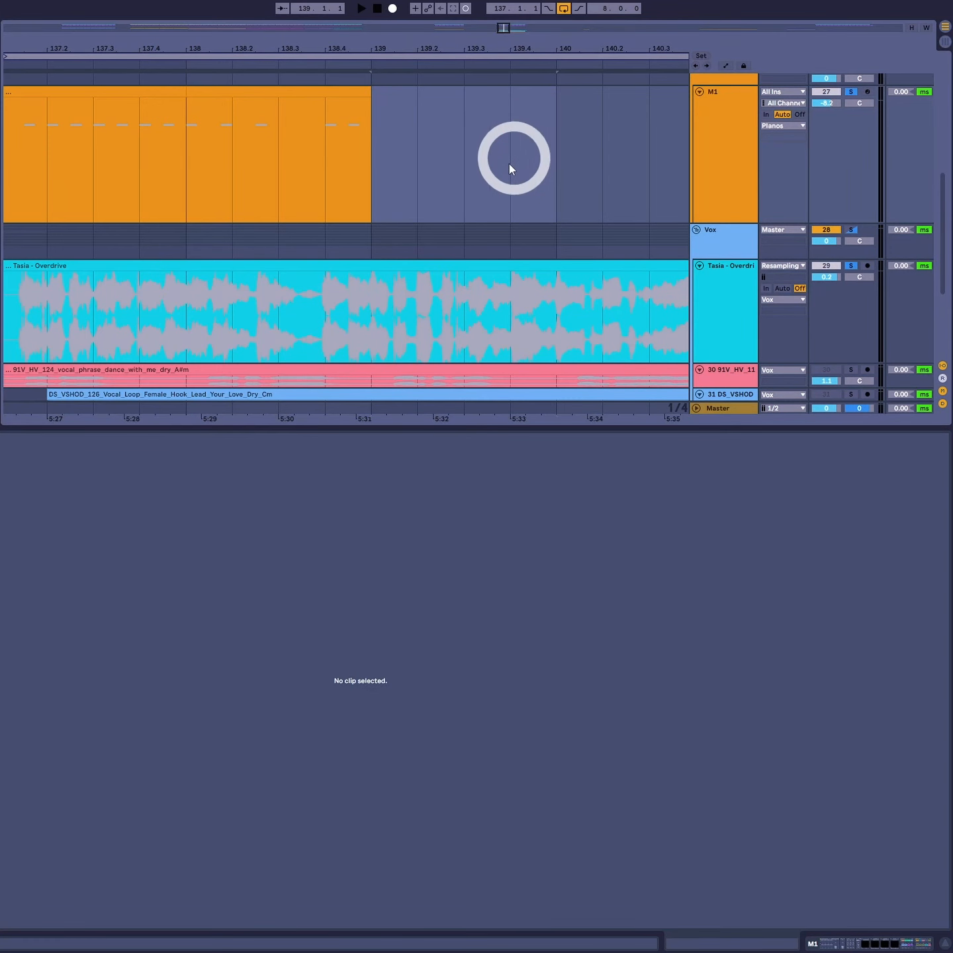
{"action": "double_click", "coordinate": [509, 163]}
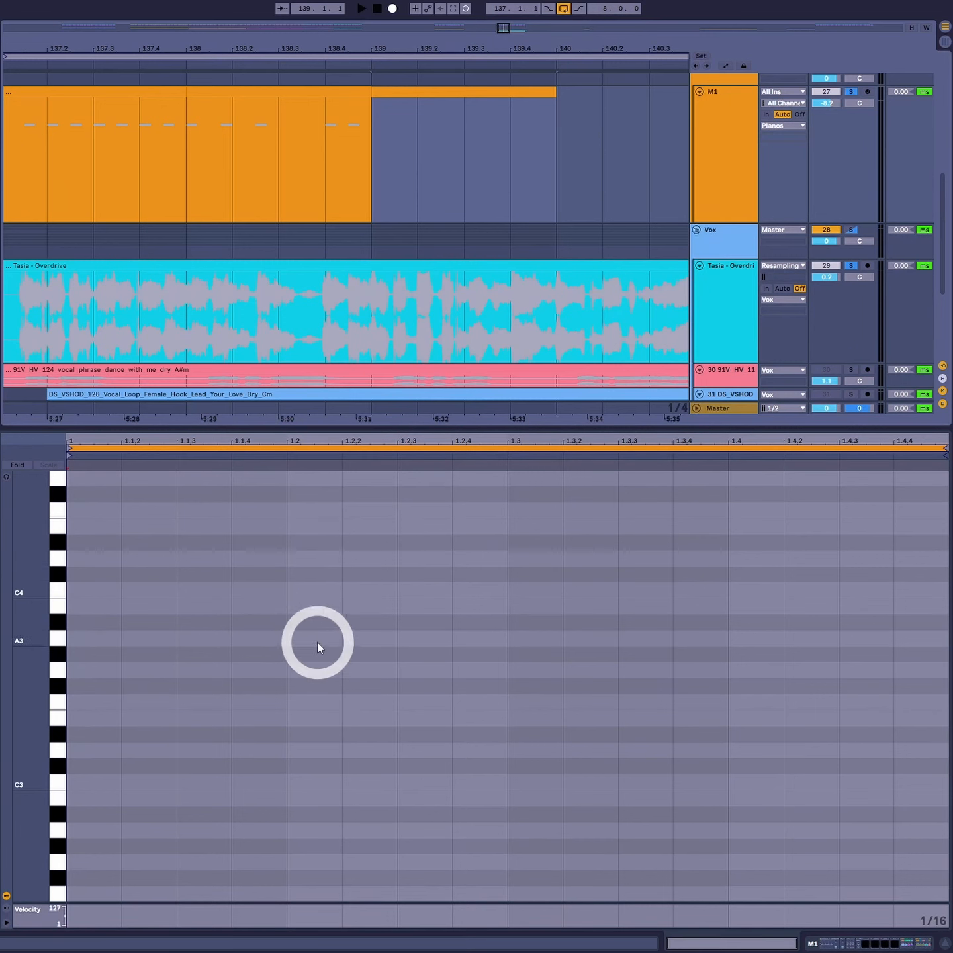
{"action": "double_click", "coordinate": [429, 101]}
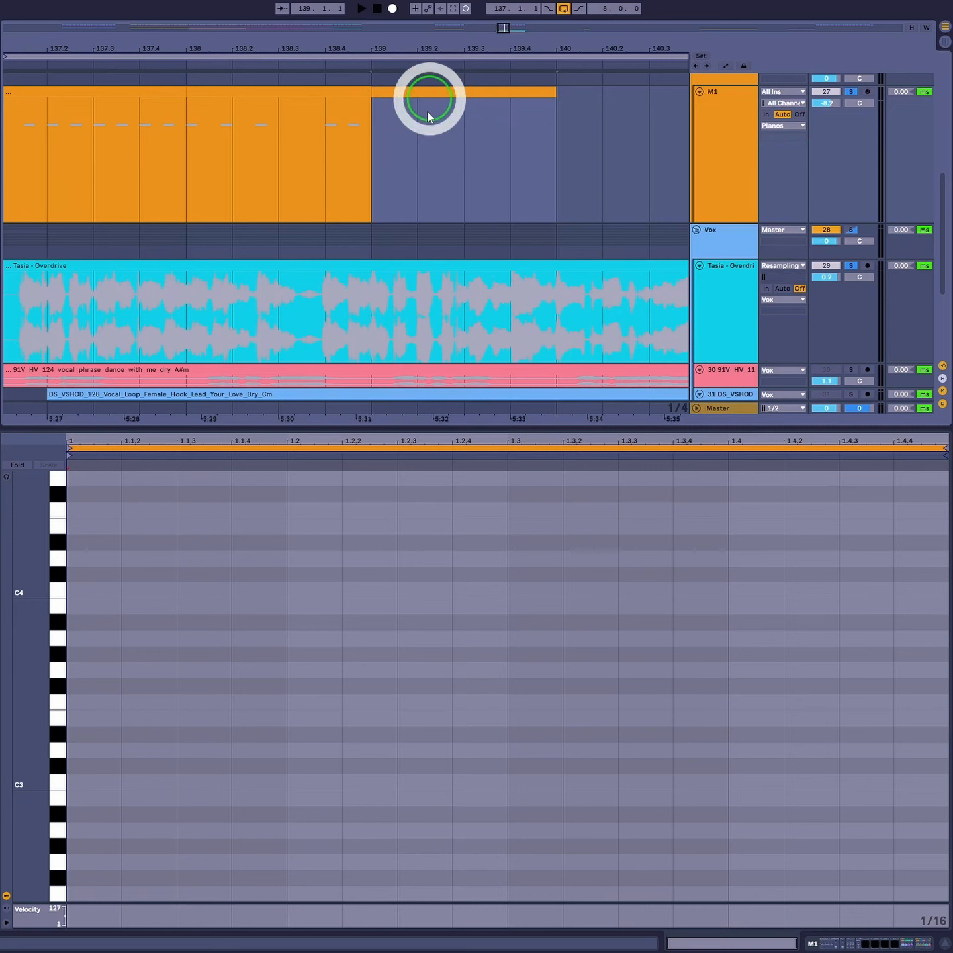
Listen to bar 139 and place A3 notes at 1, 1.2, 1.3 and 1.4 in the new clip.
{"action": "key", "text": "space"}
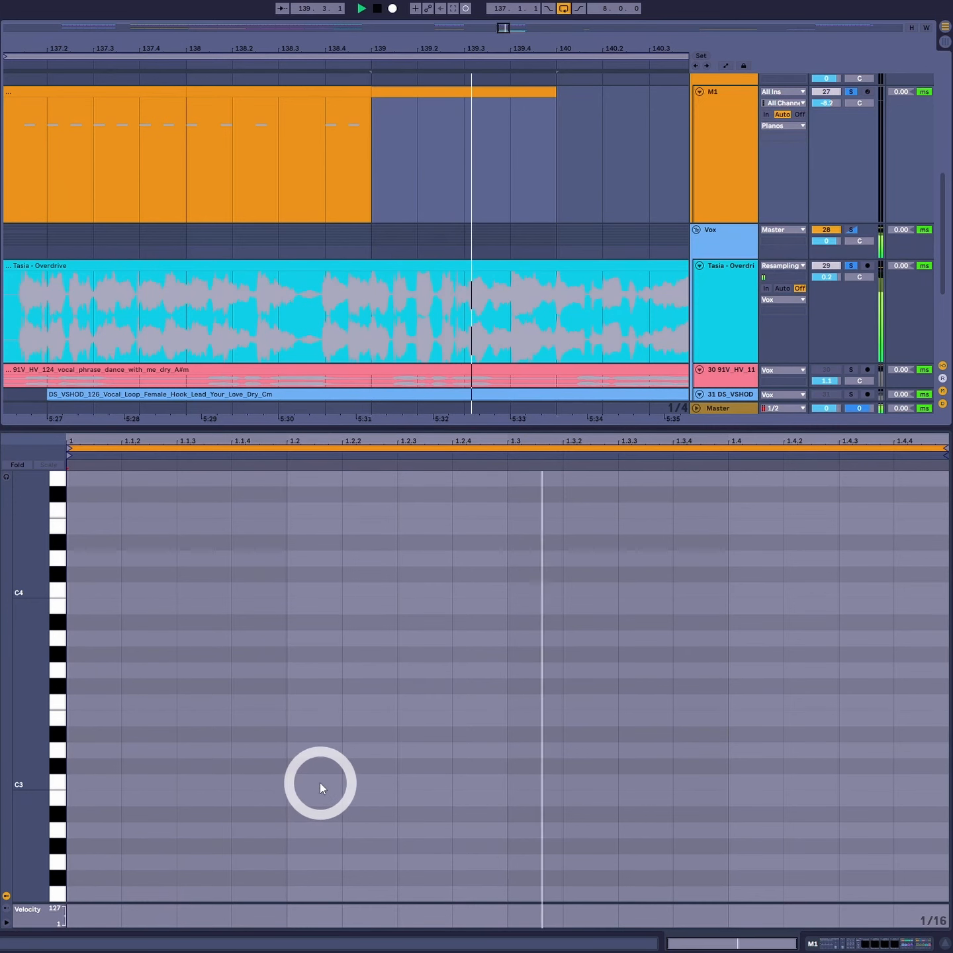
{"action": "key", "text": "space"}
{"action": "left_click", "coordinate": [102, 638]}
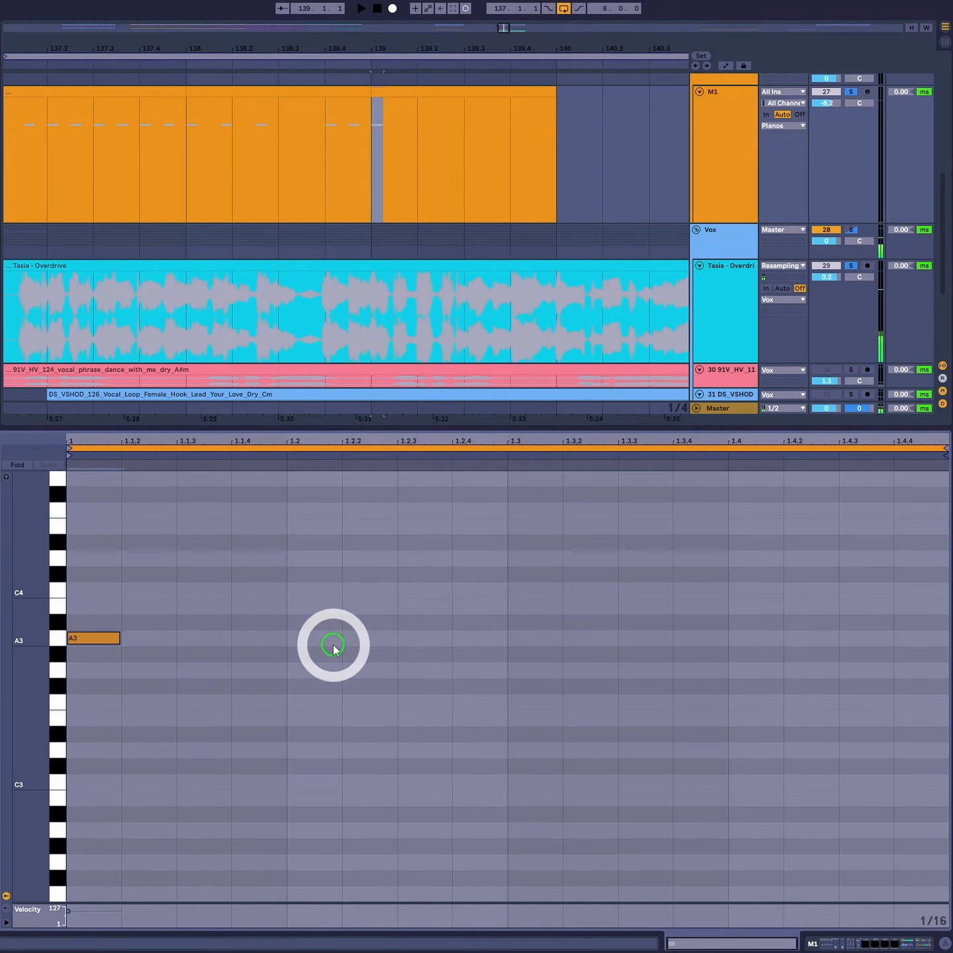
{"action": "left_click", "coordinate": [331, 639]}
{"action": "left_click", "coordinate": [538, 638]}
{"action": "left_click", "coordinate": [754, 637]}
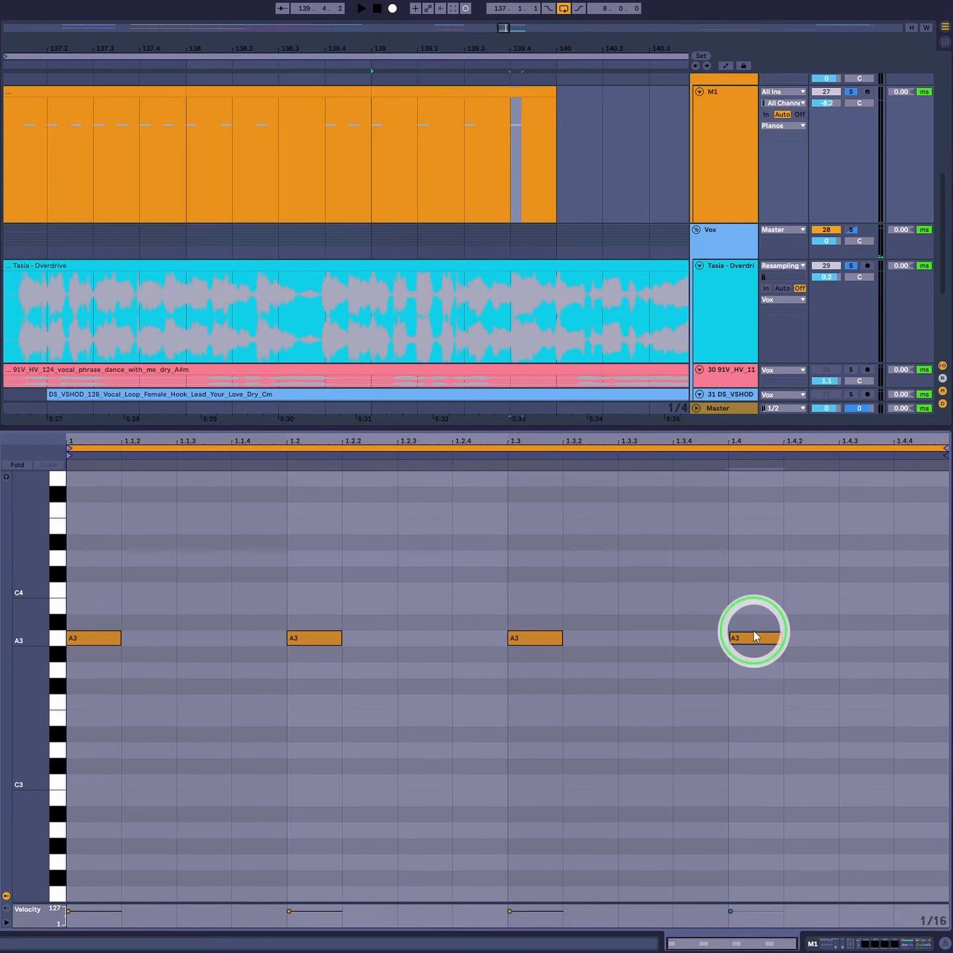
Replay bar 139 with the vocal and add A3 notes at 1.1.3, 1.2.3 and 1.3.3.
{"action": "key", "text": "space"}
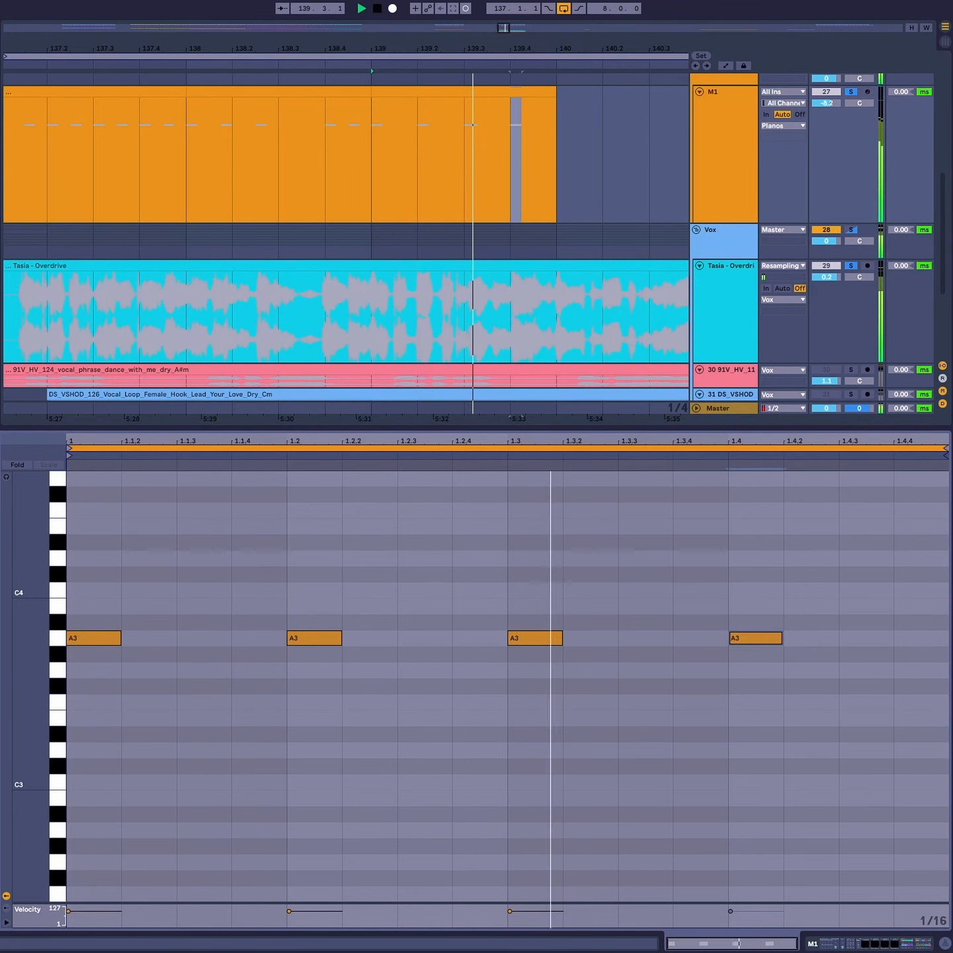
{"action": "key", "text": "space"}
{"action": "left_click", "coordinate": [231, 637]}
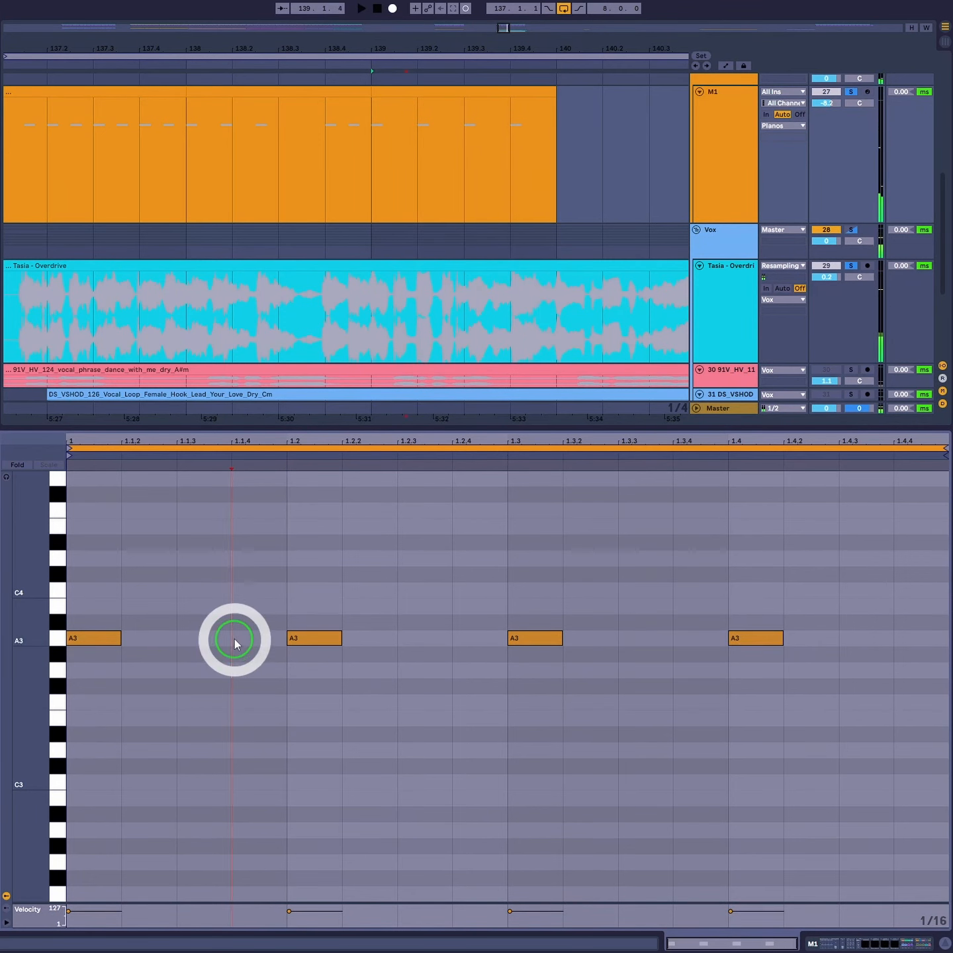
{"action": "left_click", "coordinate": [223, 636]}
{"action": "key", "text": "space"}
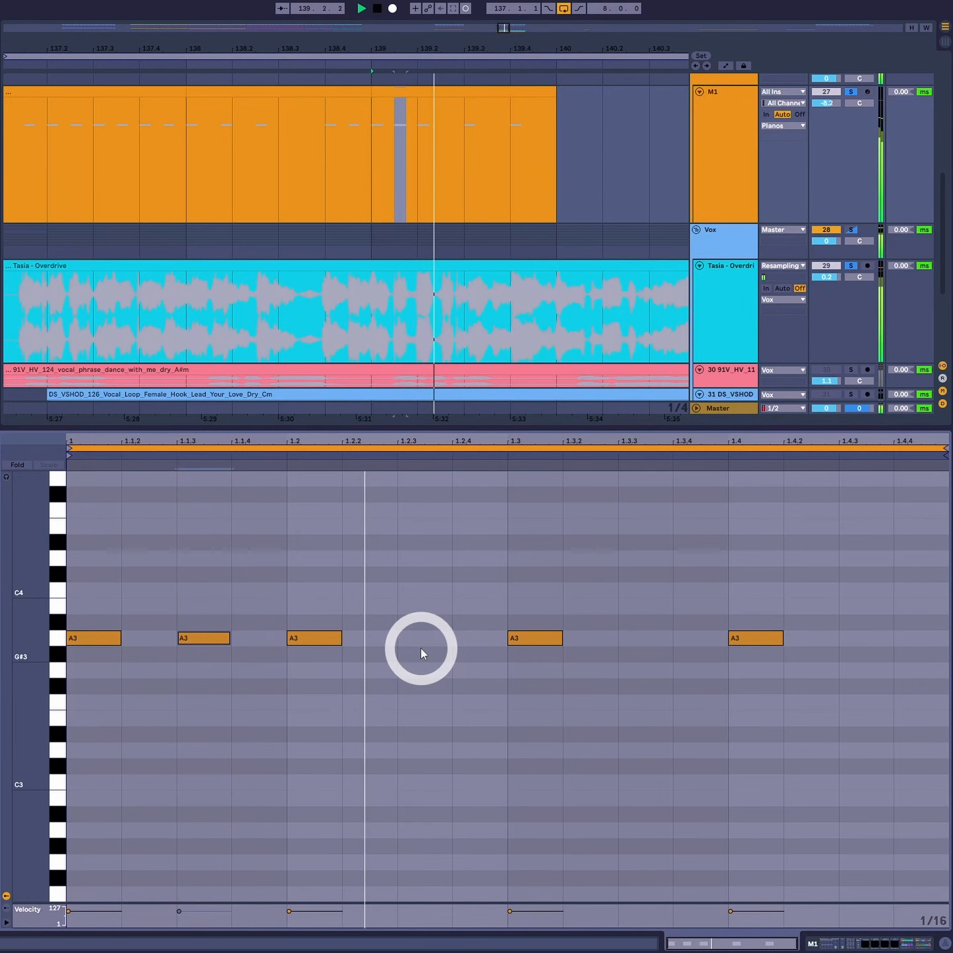
{"action": "key", "text": "space"}
{"action": "left_click", "coordinate": [422, 653]}
{"action": "left_click_drag", "start_coordinate": [427, 654], "coordinate": [430, 638]}
{"action": "key", "text": "space"}
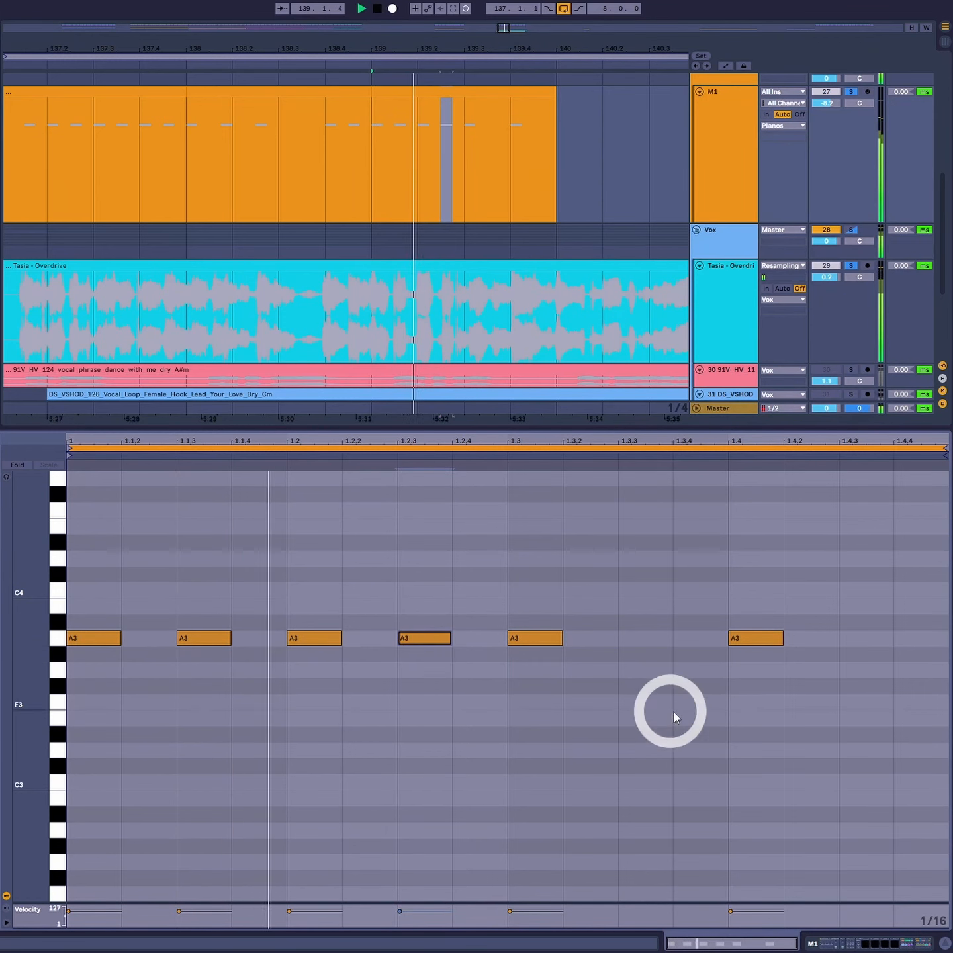
{"action": "left_click", "coordinate": [656, 640]}
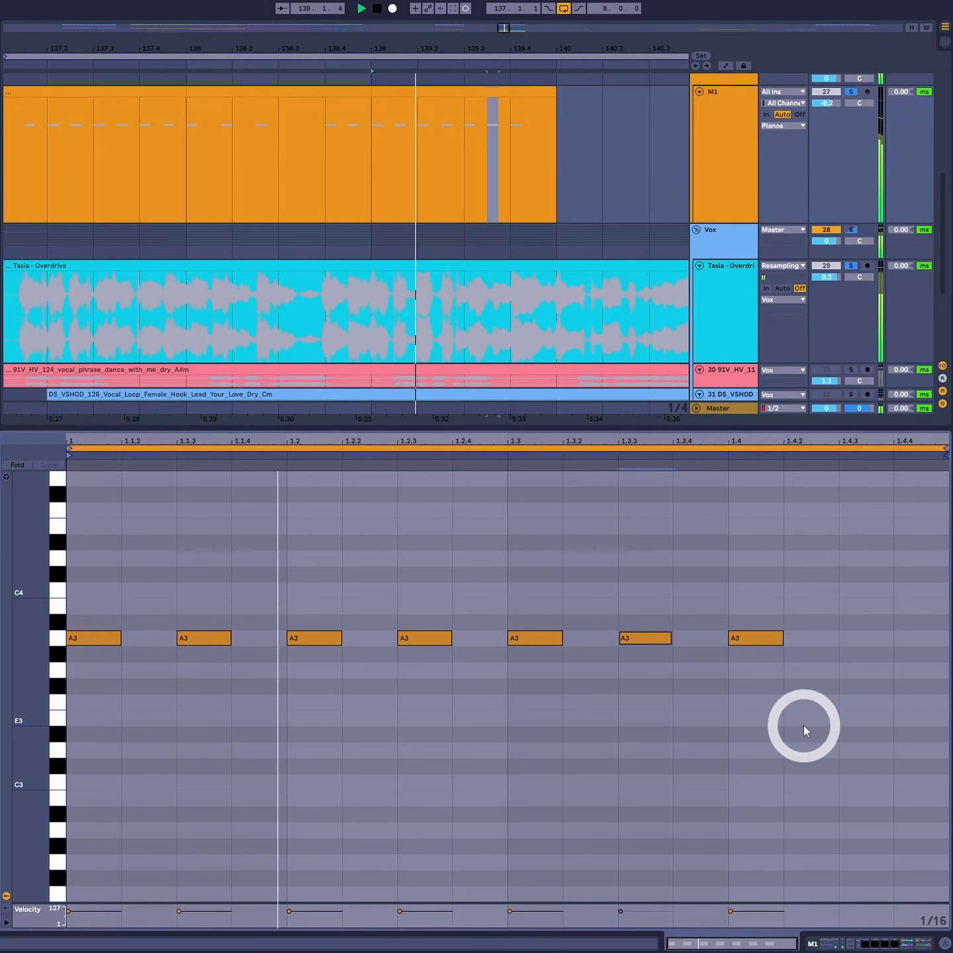
{"action": "key", "text": "space"}
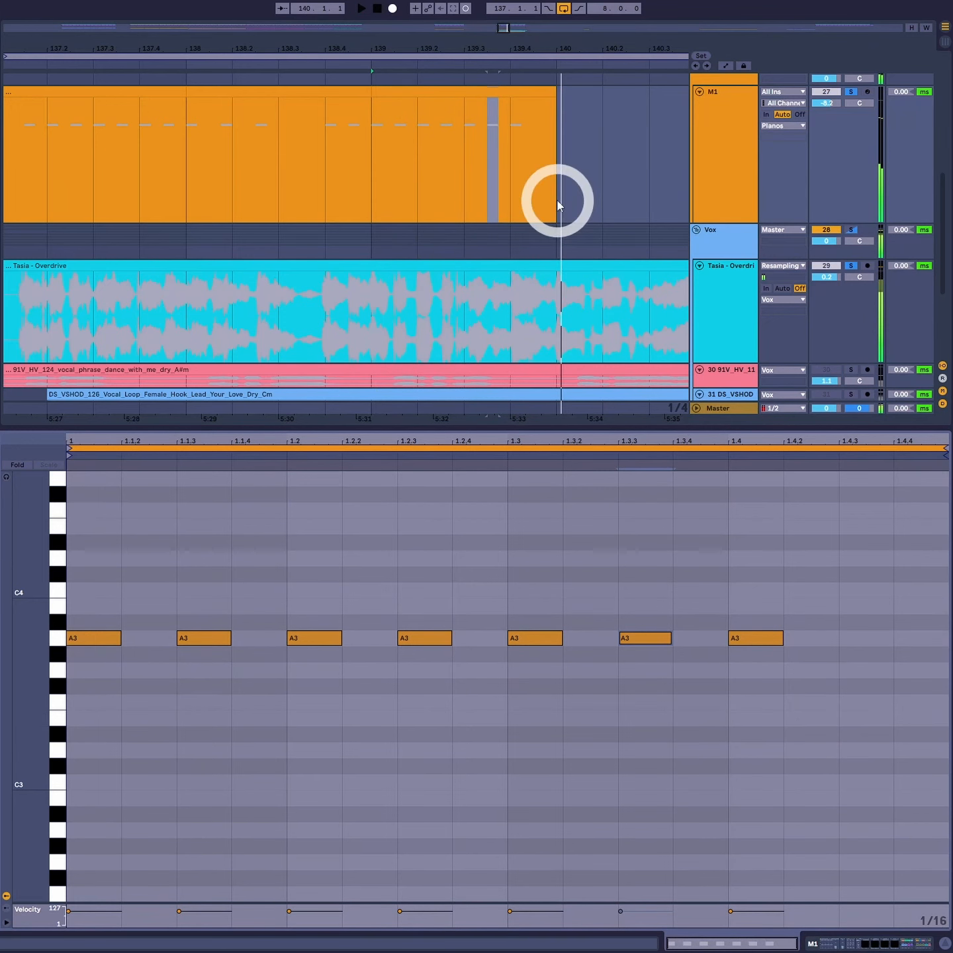
{"action": "left_click_drag", "start_coordinate": [782, 514], "coordinate": [752, 777]}
Insert an empty one-bar MIDI clip on the M1 track from bar 140 to bar 141 and listen to the vocal there.
{"action": "left_click", "coordinate": [573, 108]}
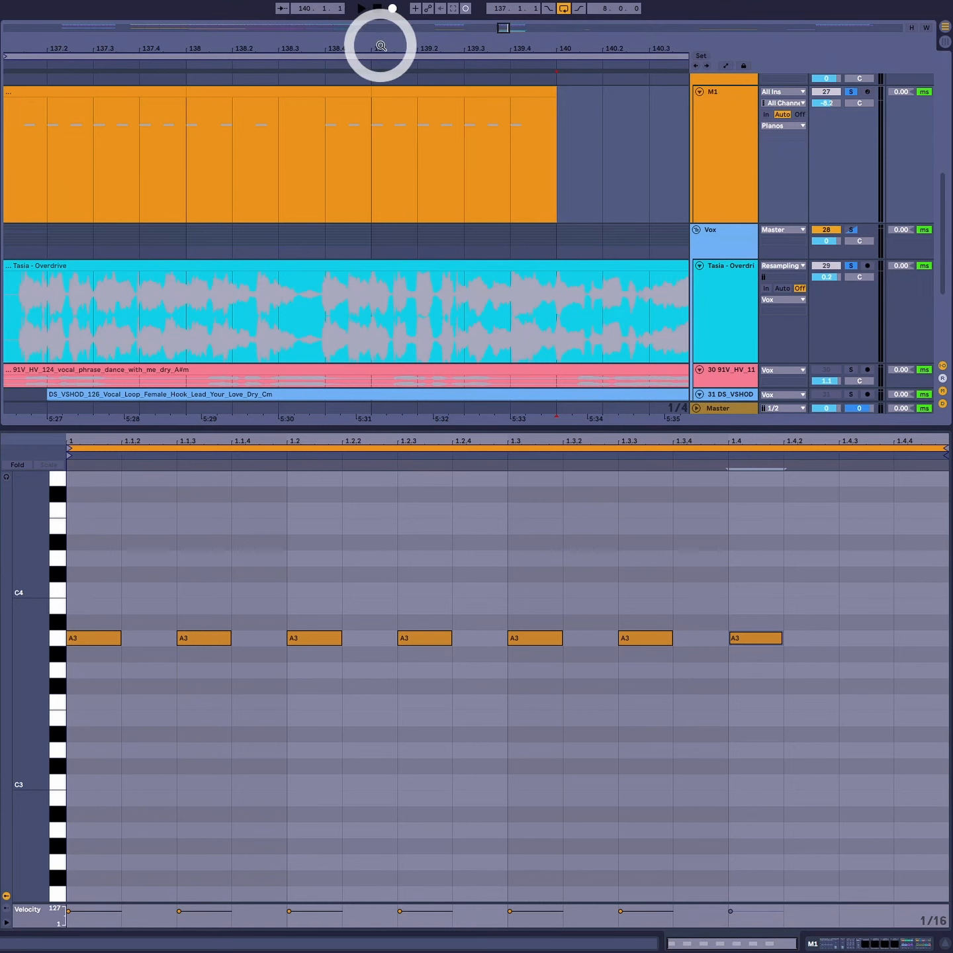
{"action": "left_click_drag", "start_coordinate": [403, 50], "coordinate": [116, 46]}
{"action": "left_click", "coordinate": [266, 165]}
{"action": "left_click_drag", "start_coordinate": [267, 165], "coordinate": [447, 164]}
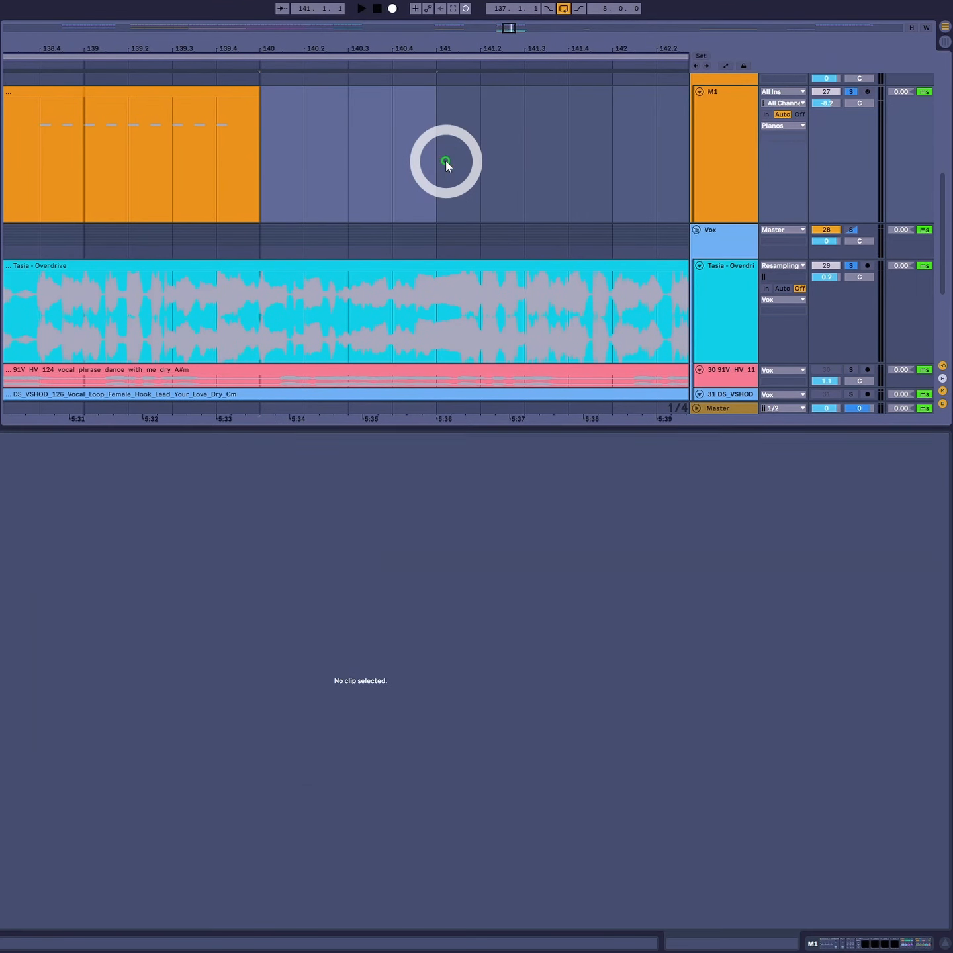
{"action": "key", "text": "ctrl+shift+m"}
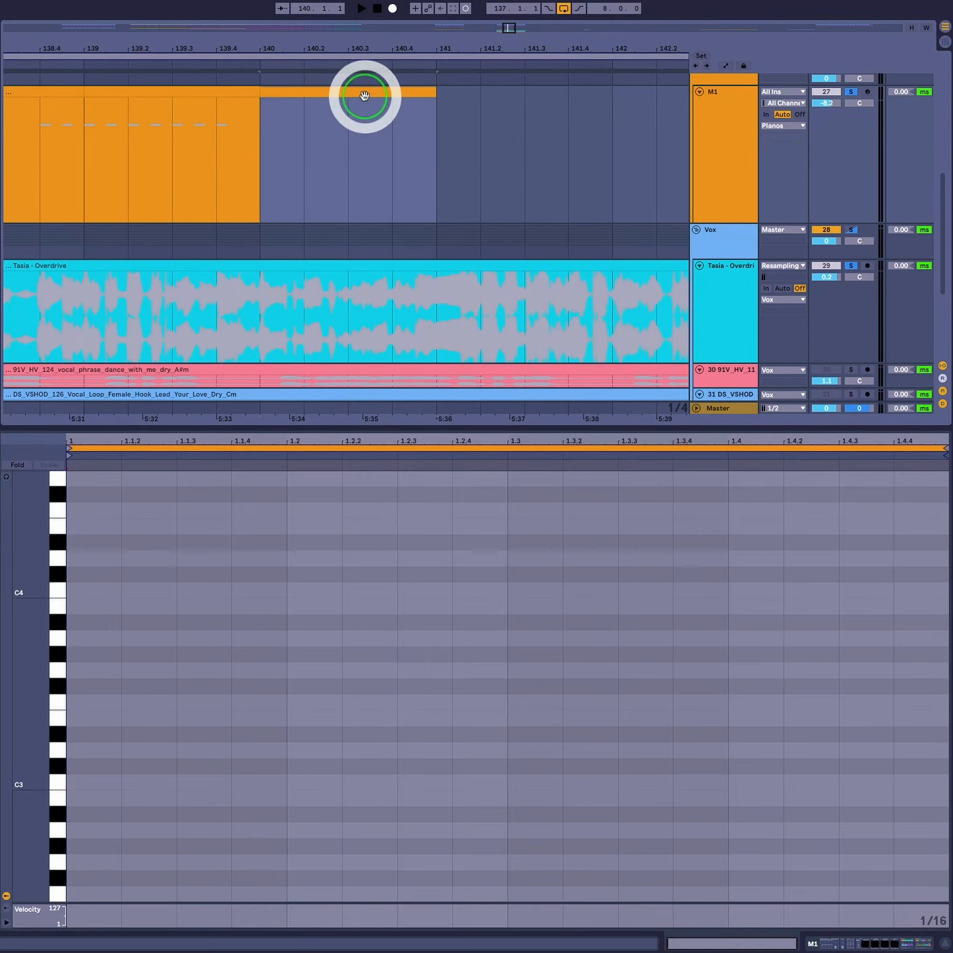
{"action": "key", "text": "space"}
{"action": "left_click", "coordinate": [651, 361]}
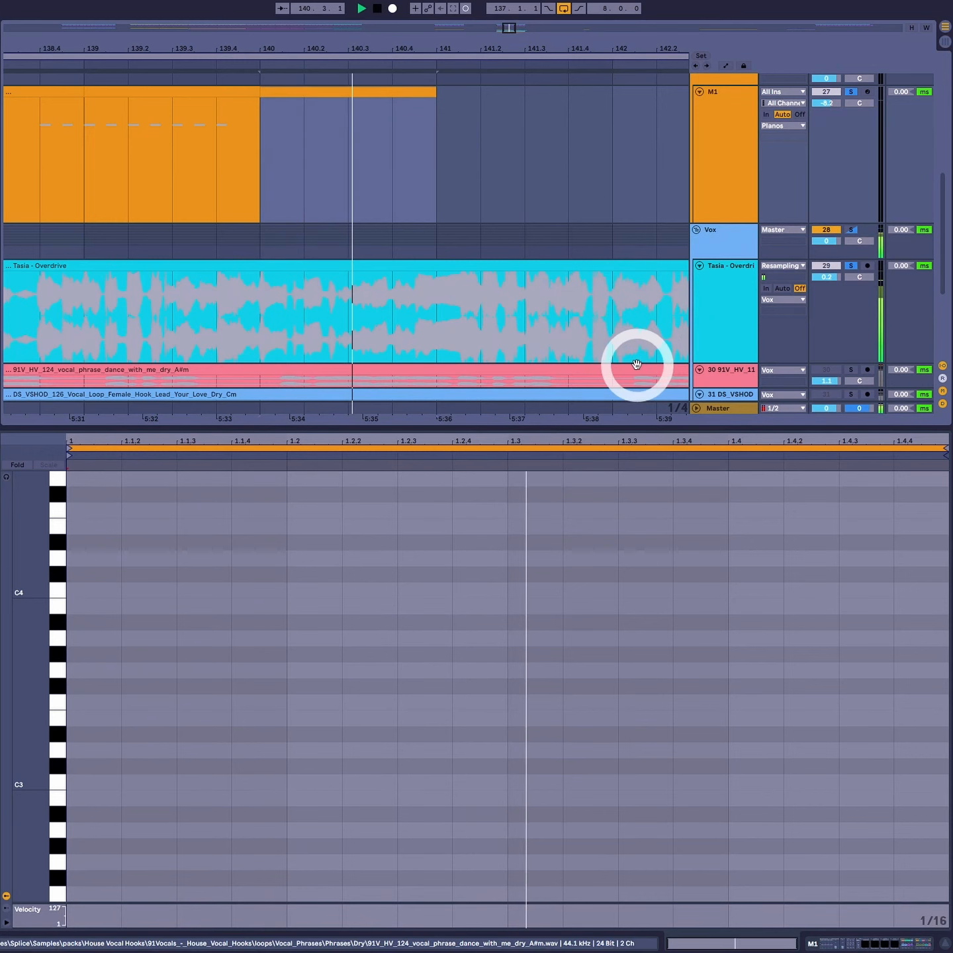
{"action": "key", "text": "space"}
Duplicate the M1 clips of bars 137 to 141 onto bars 141 to 145 and play the start of the copies.
{"action": "mouse_move", "coordinate": [427, 46]}
{"action": "left_mouse_down"}
{"action": "mouse_move", "coordinate": [213, 47]}
{"action": "mouse_move", "coordinate": [70, 93]}
{"action": "mouse_move", "coordinate": [220, 96]}
{"action": "left_mouse_up"}
{"action": "left_click", "coordinate": [211, 104]}
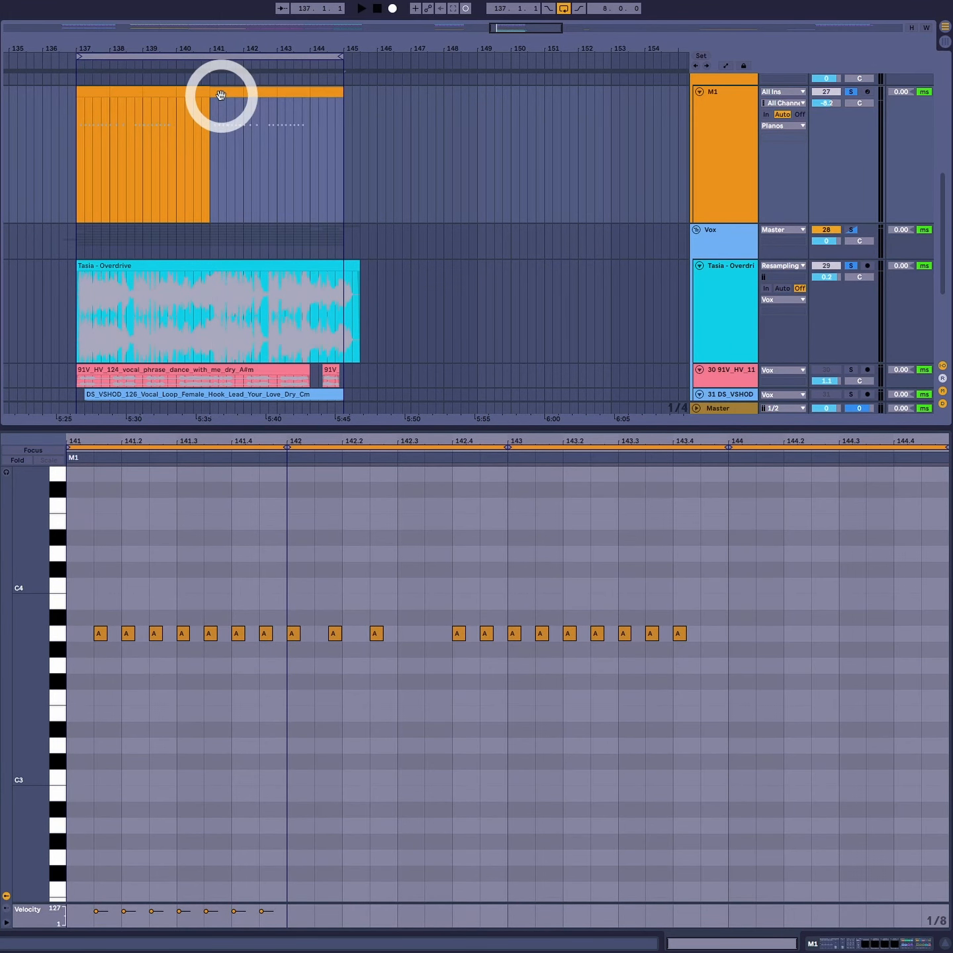
{"action": "key", "text": "space"}
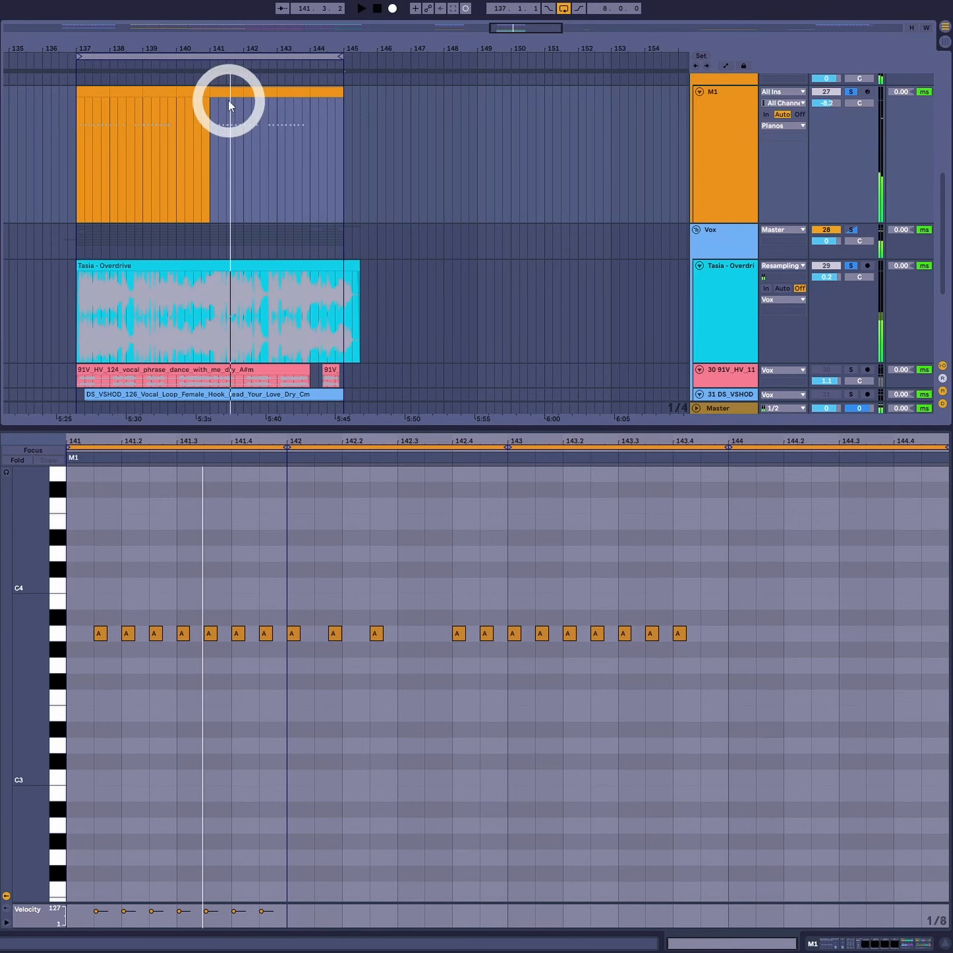
{"action": "key", "text": "space"}
Select the copied M1 clips from bar 141 to bar 145 and play them against the vocal to check their rhythm.
{"action": "left_click", "coordinate": [235, 96]}
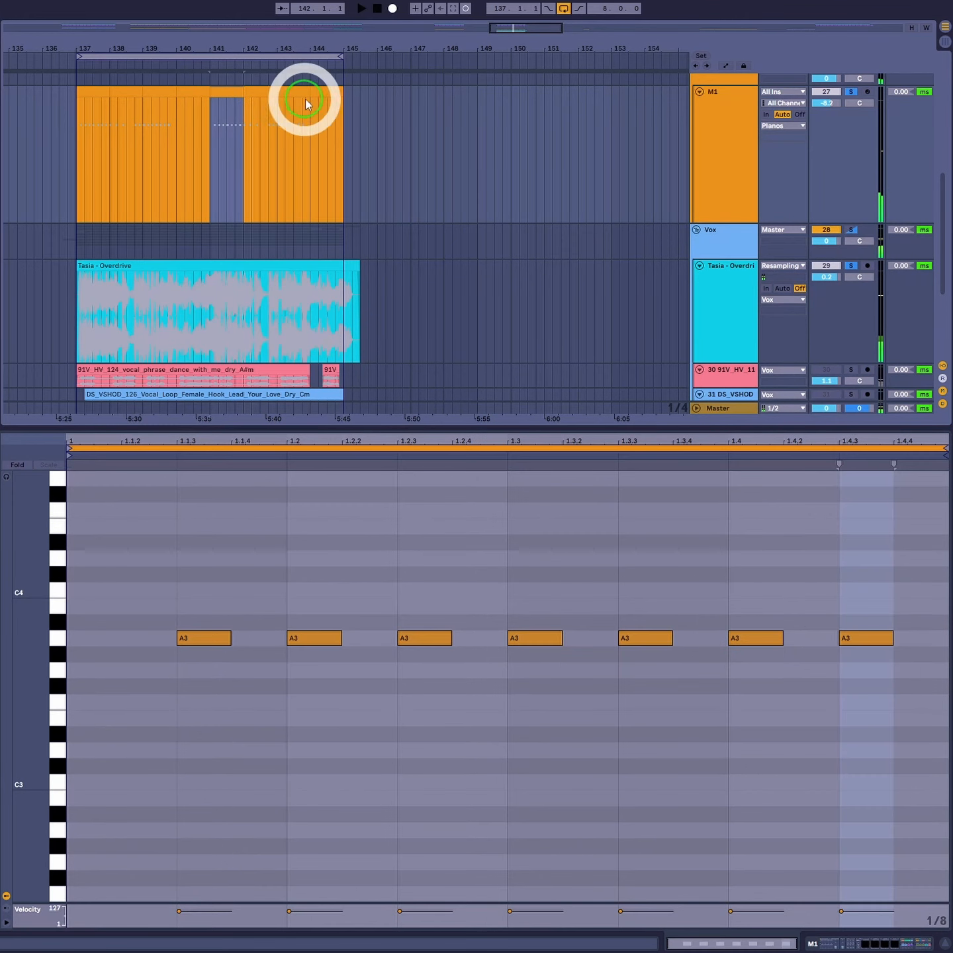
{"action": "left_click", "coordinate": [305, 97], "text": "shift"}
{"action": "left_click", "coordinate": [317, 95], "text": "shift"}
{"action": "key", "text": "space"}
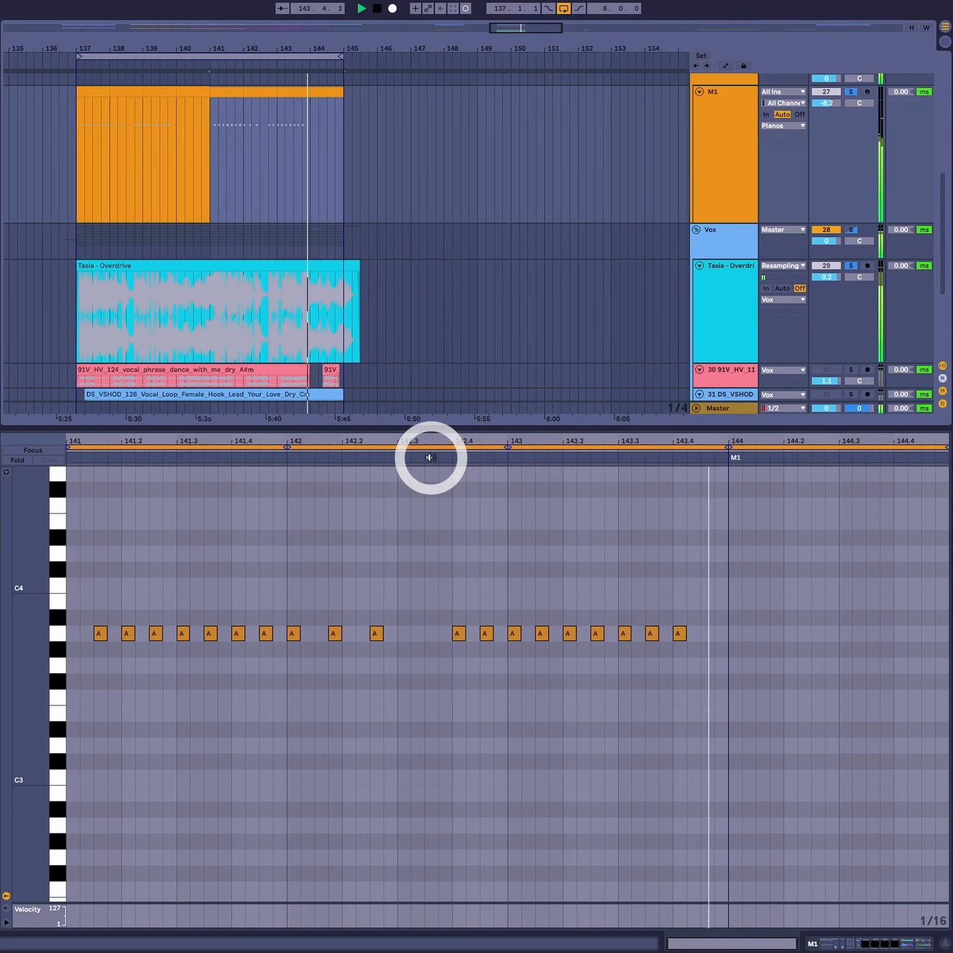
{"action": "key", "text": "space"}
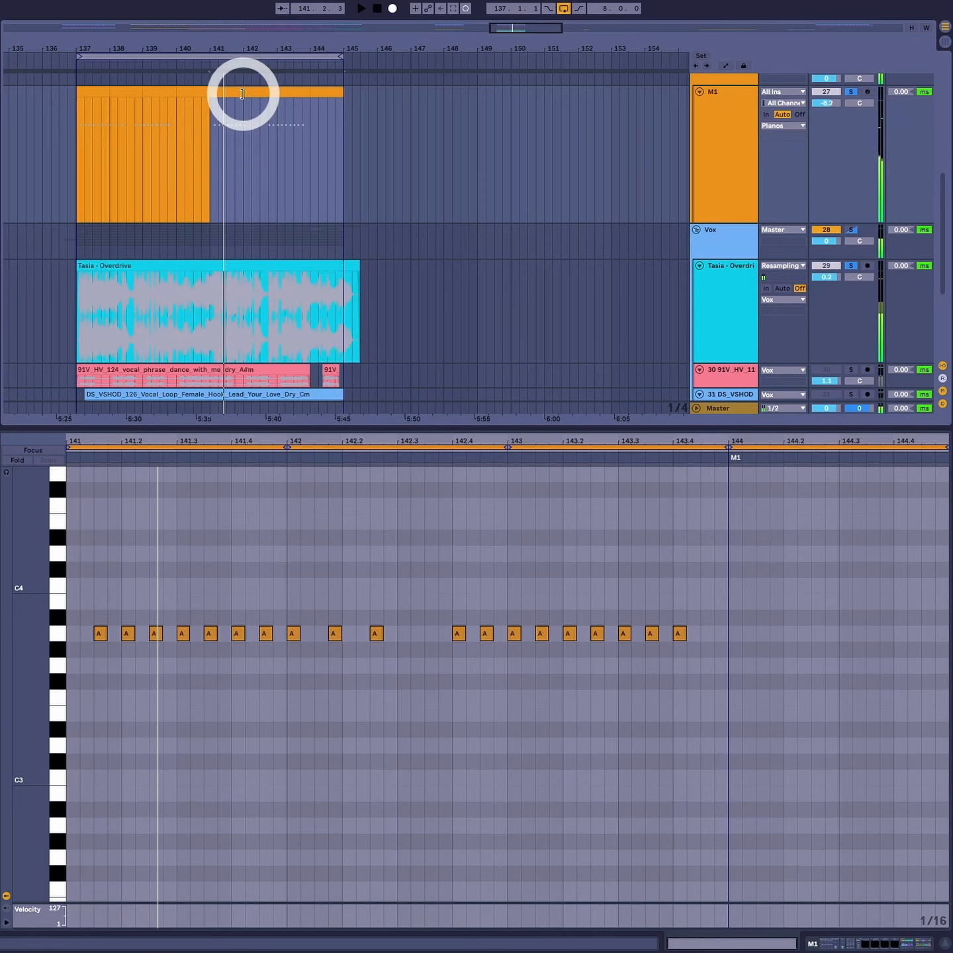
Consolidate all M1 clips from bar 137 to bar 145 into one eight-bar MIDI clip.
{"action": "left_click", "coordinate": [241, 94]}
{"action": "left_click", "coordinate": [323, 94], "text": "shift"}
{"action": "left_click", "coordinate": [91, 92], "text": "shift"}
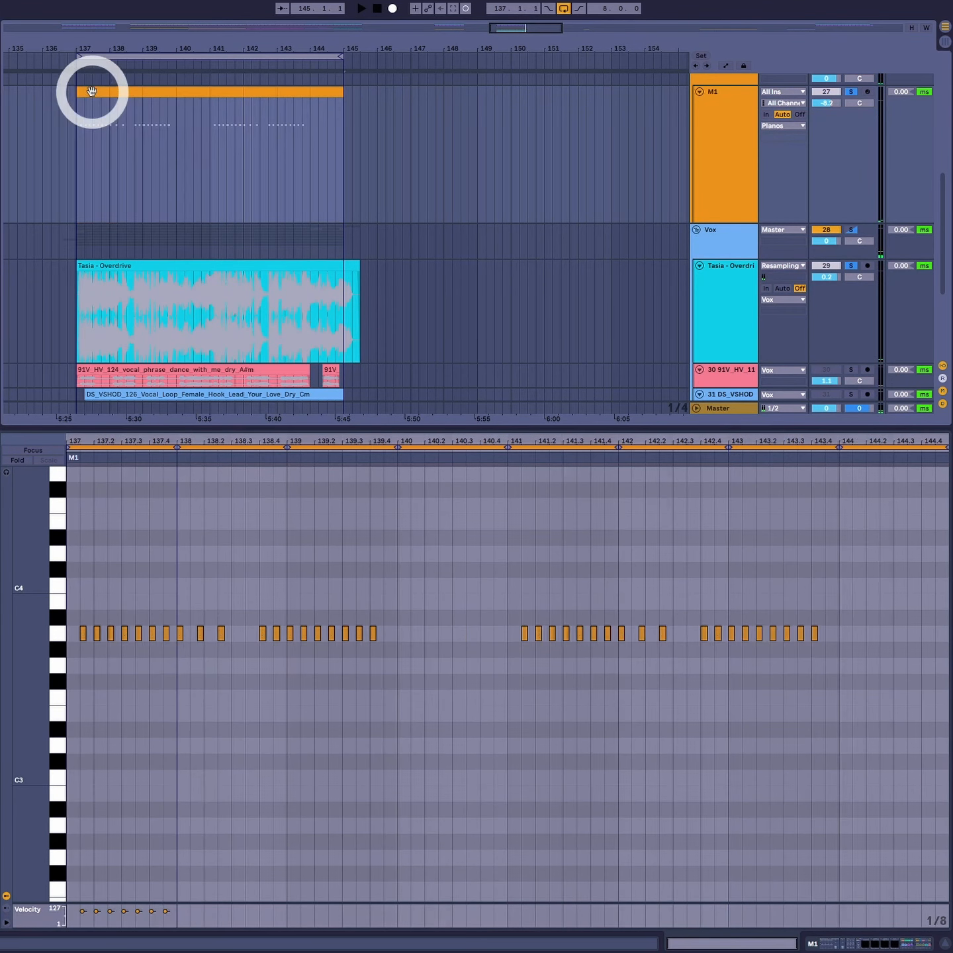
{"action": "key", "text": "ctrl+j"}
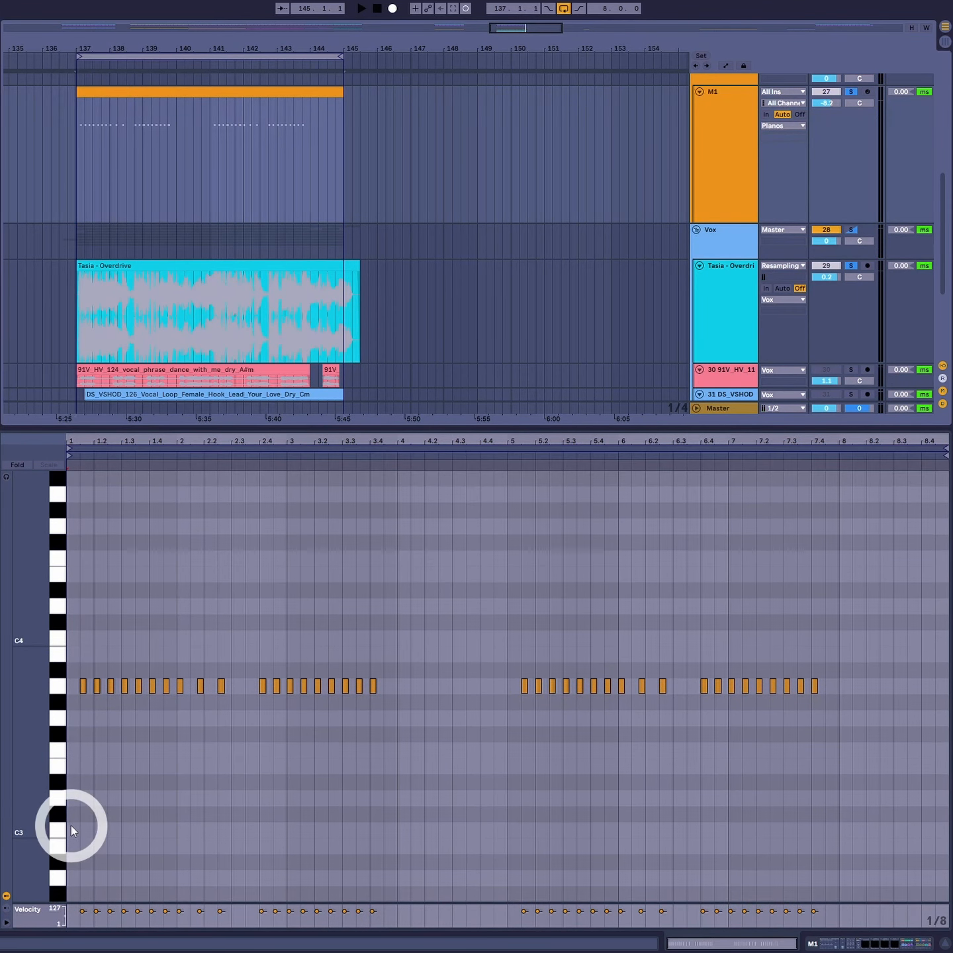
Examine the A3 notes at 2, 2.1.4 and 2.2.3 in the consolidated clip up close.
{"action": "scroll", "coordinate": [84, 673], "scroll_direction": "down", "scroll_amount": 3}
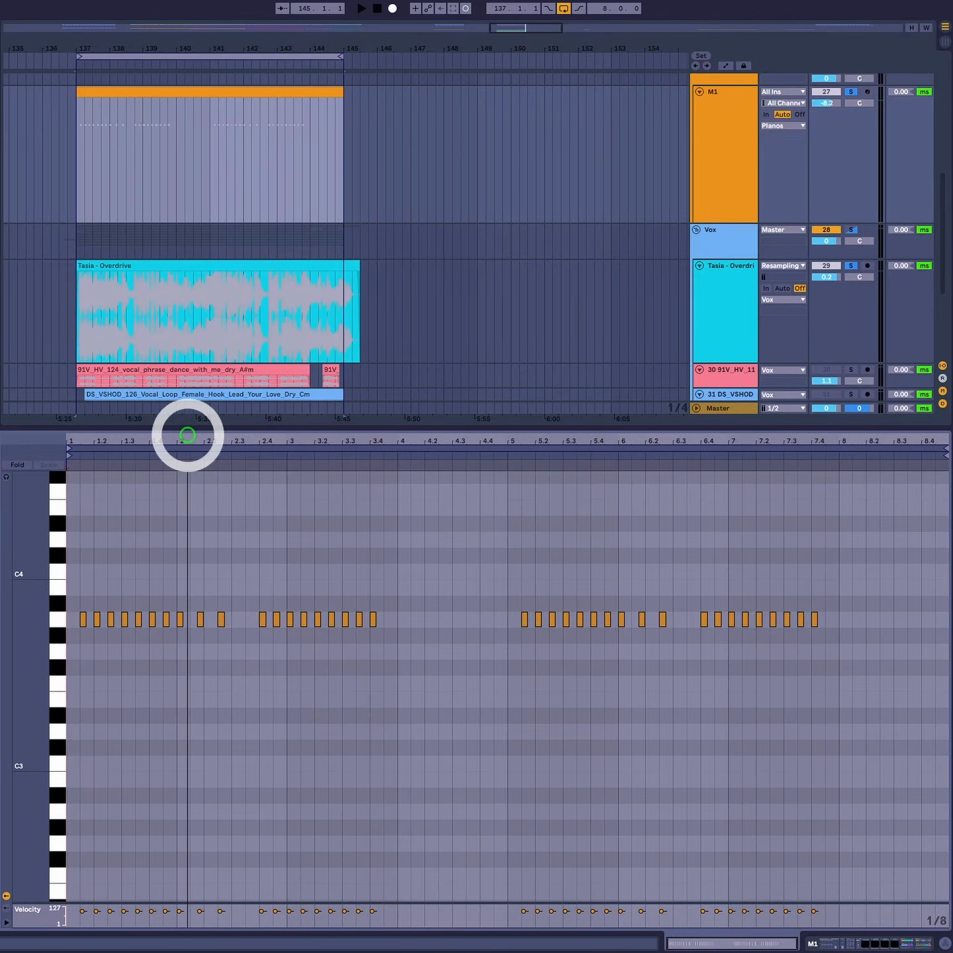
{"action": "scroll", "coordinate": [188, 436], "scroll_direction": "up", "scroll_amount": 5}
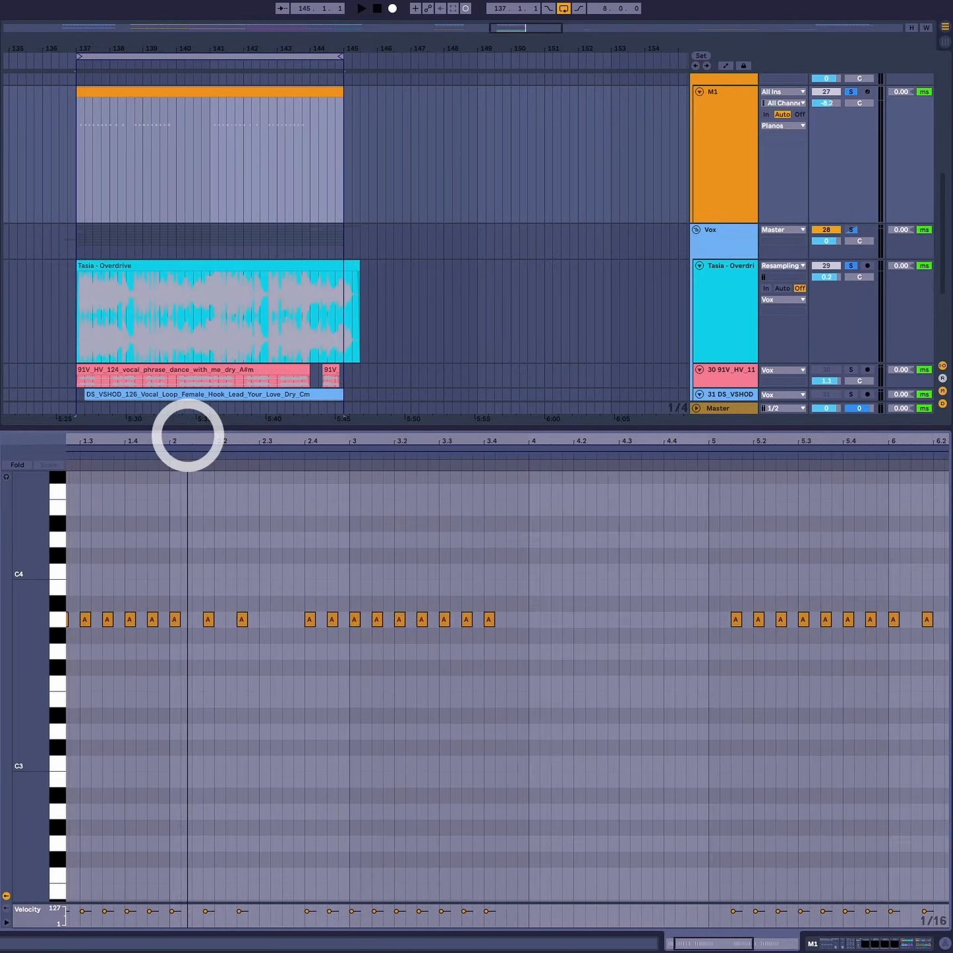
{"action": "left_click_drag", "start_coordinate": [188, 436], "coordinate": [186, 441]}
{"action": "left_click_drag", "start_coordinate": [196, 533], "coordinate": [574, 708]}
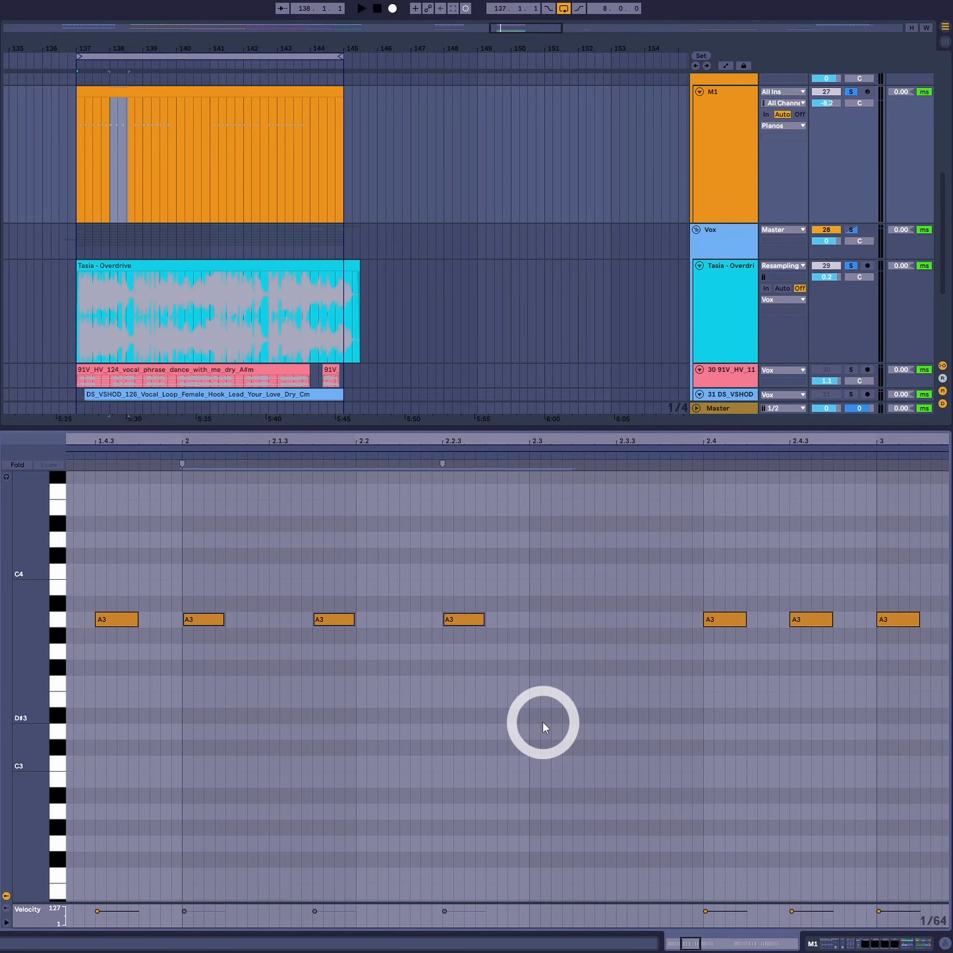
{"action": "left_click", "coordinate": [339, 579]}
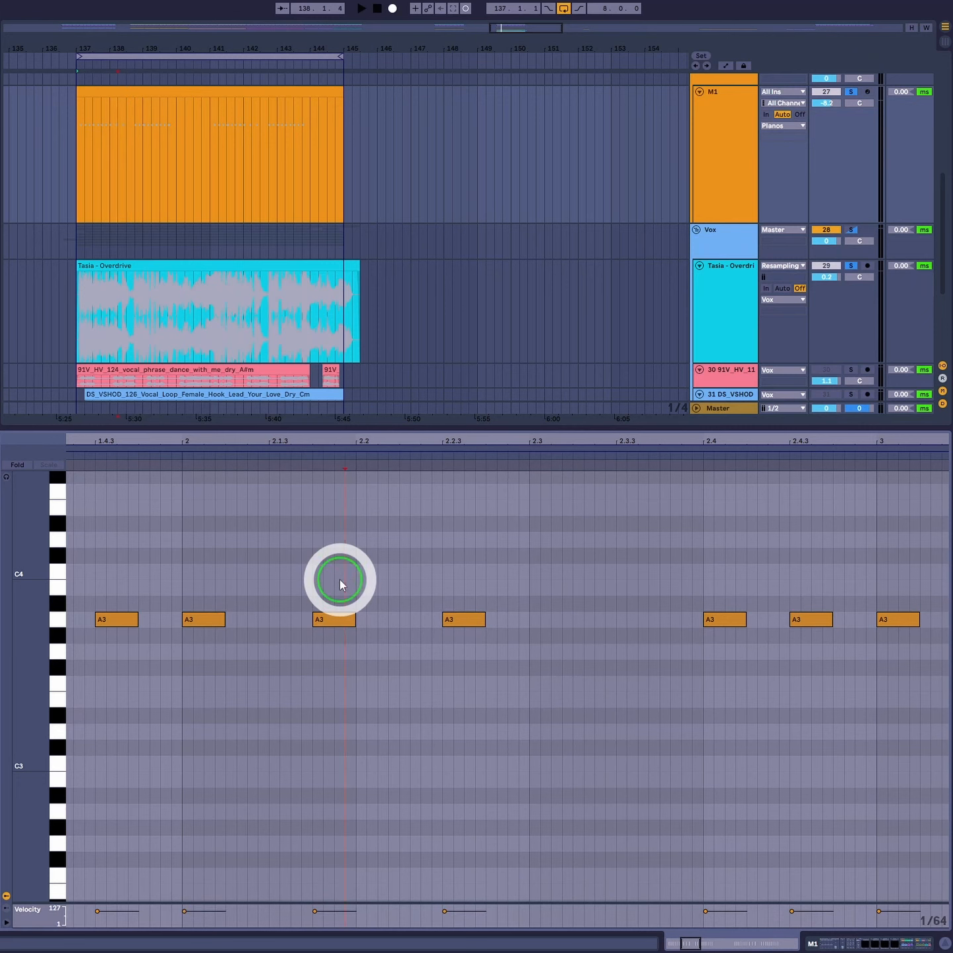
Select the three A3 notes at 2, 2.1.4 and 2.2.3 on a 1/16 grid and play them against the vocal.
{"action": "key", "text": "super+2"}
{"action": "key", "text": "super+2"}
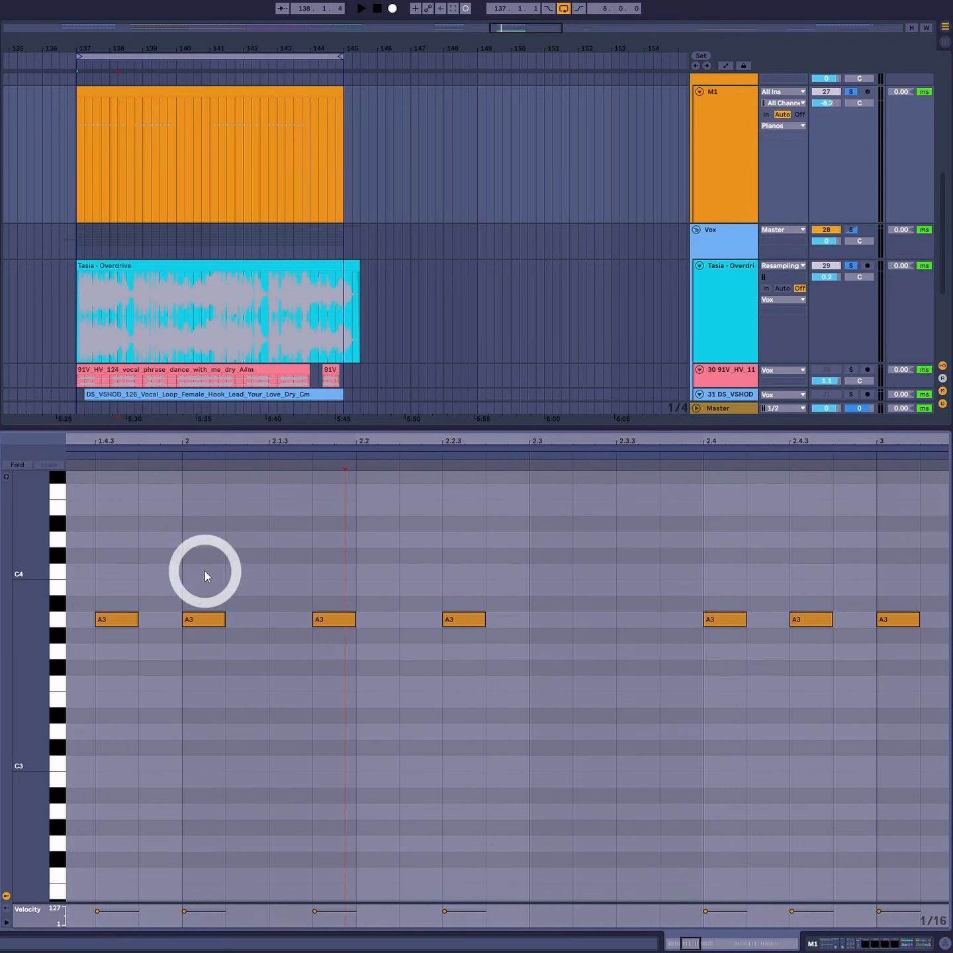
{"action": "left_click_drag", "start_coordinate": [204, 571], "coordinate": [511, 782]}
{"action": "scroll", "coordinate": [511, 783], "scroll_direction": "down", "scroll_amount": 2}
{"action": "left_click_drag", "start_coordinate": [216, 516], "coordinate": [613, 688]}
{"action": "left_click_drag", "start_coordinate": [189, 495], "coordinate": [544, 713]}
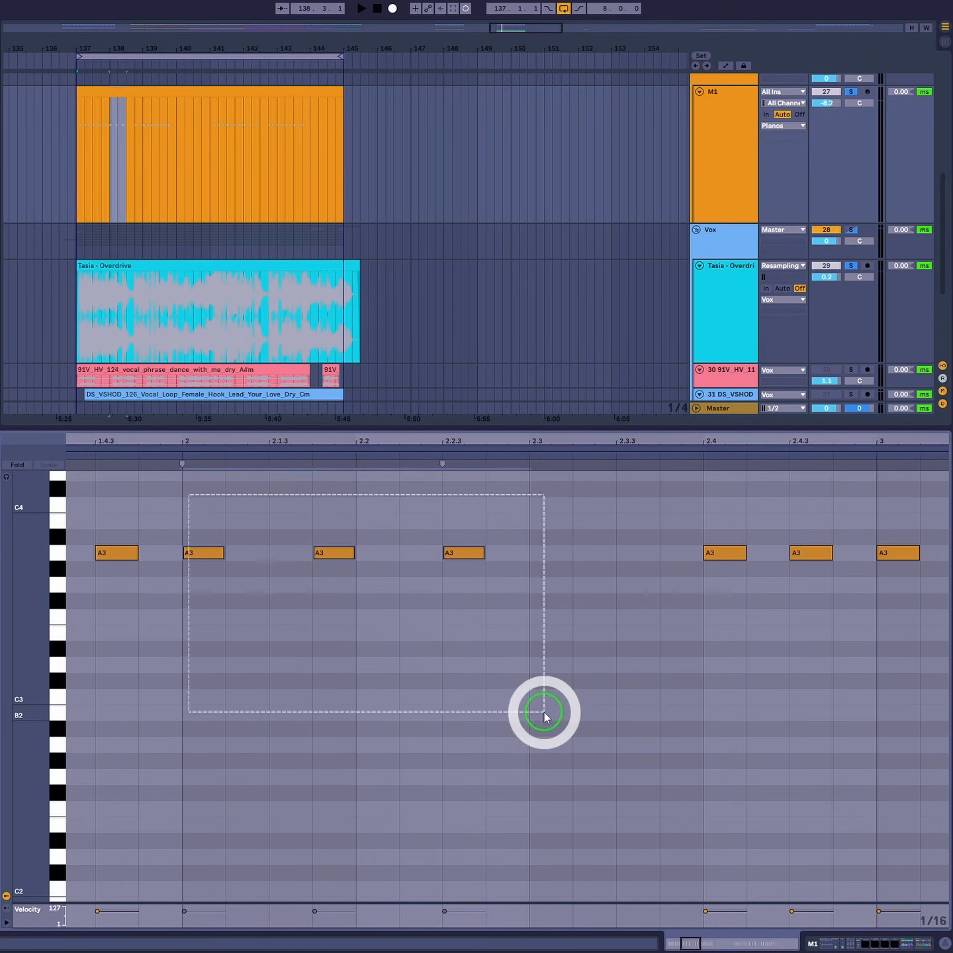
{"action": "left_click", "coordinate": [172, 455]}
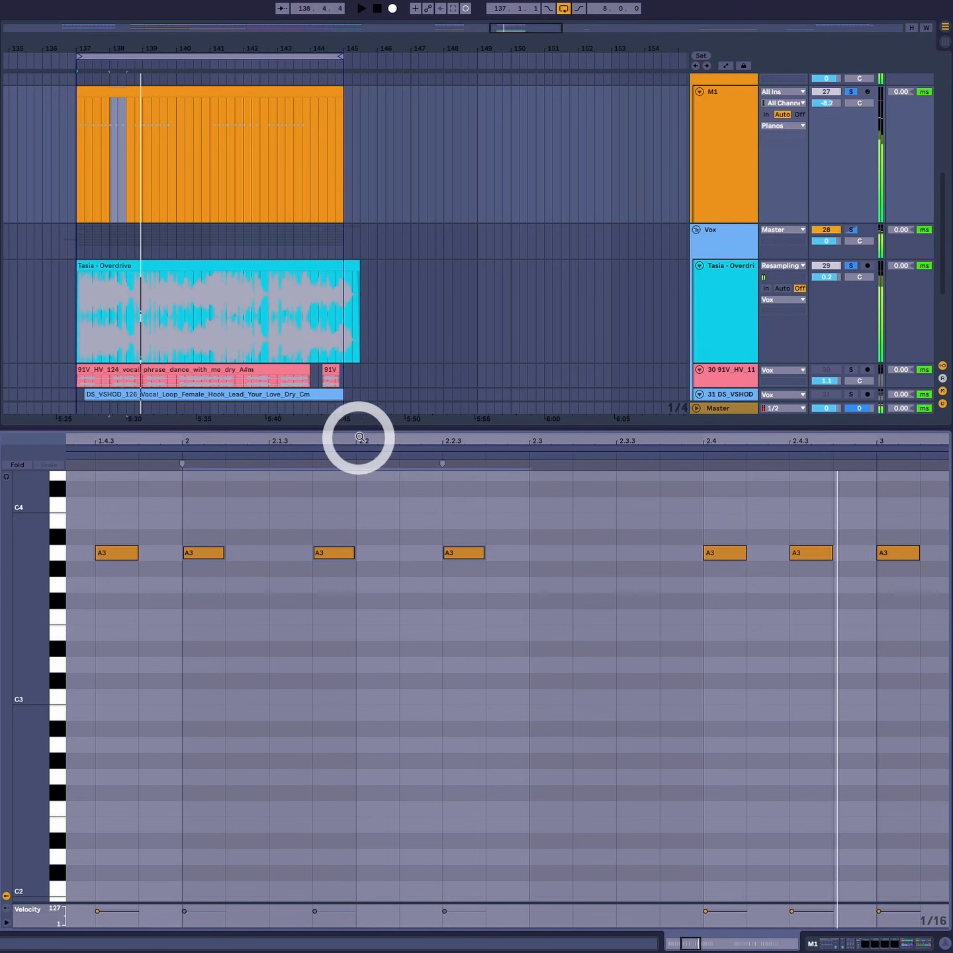
Copy the three A3 notes at 2, 2.1.4 and 2.2.3 down an octave to A2 and turn off solo on the tracks.
{"action": "left_click_drag", "start_coordinate": [360, 437], "coordinate": [359, 435]}
{"action": "left_click_drag", "start_coordinate": [479, 513], "coordinate": [255, 617]}
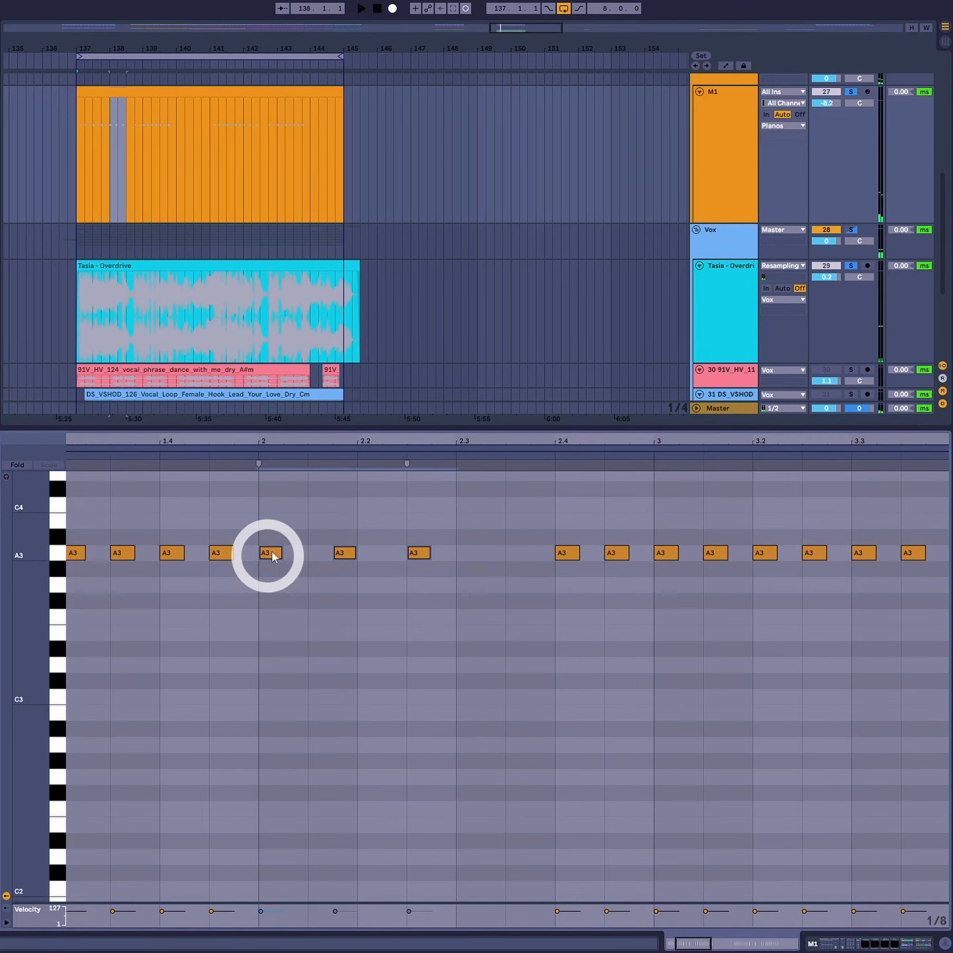
{"action": "left_click_drag", "start_coordinate": [273, 556], "coordinate": [270, 745]}
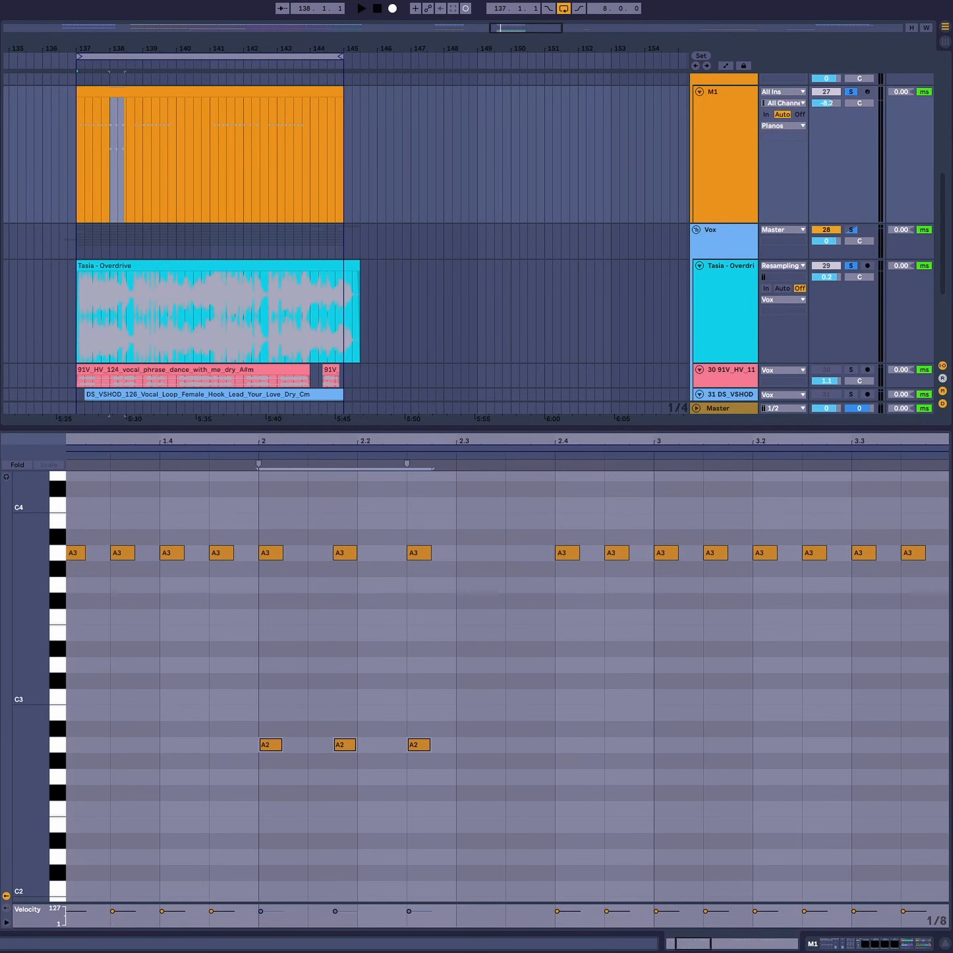
{"action": "scroll", "coordinate": [657, 278], "scroll_direction": "up", "scroll_amount": 2}
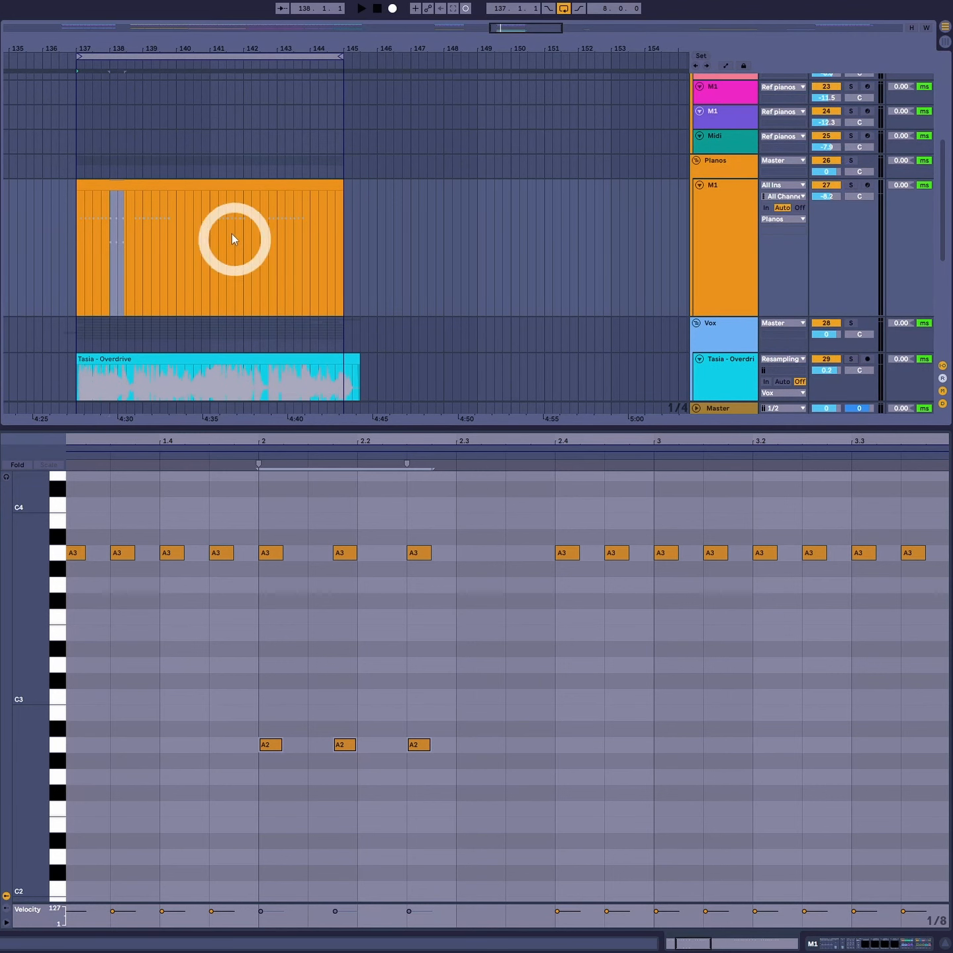
{"action": "scroll", "coordinate": [235, 238], "scroll_direction": "down", "scroll_amount": 3}
Add C3 and E3 copies above the three A2 notes to form chords and play them with the vocal.
{"action": "left_click_drag", "start_coordinate": [276, 751], "coordinate": [271, 635]}
{"action": "key", "text": "space"}
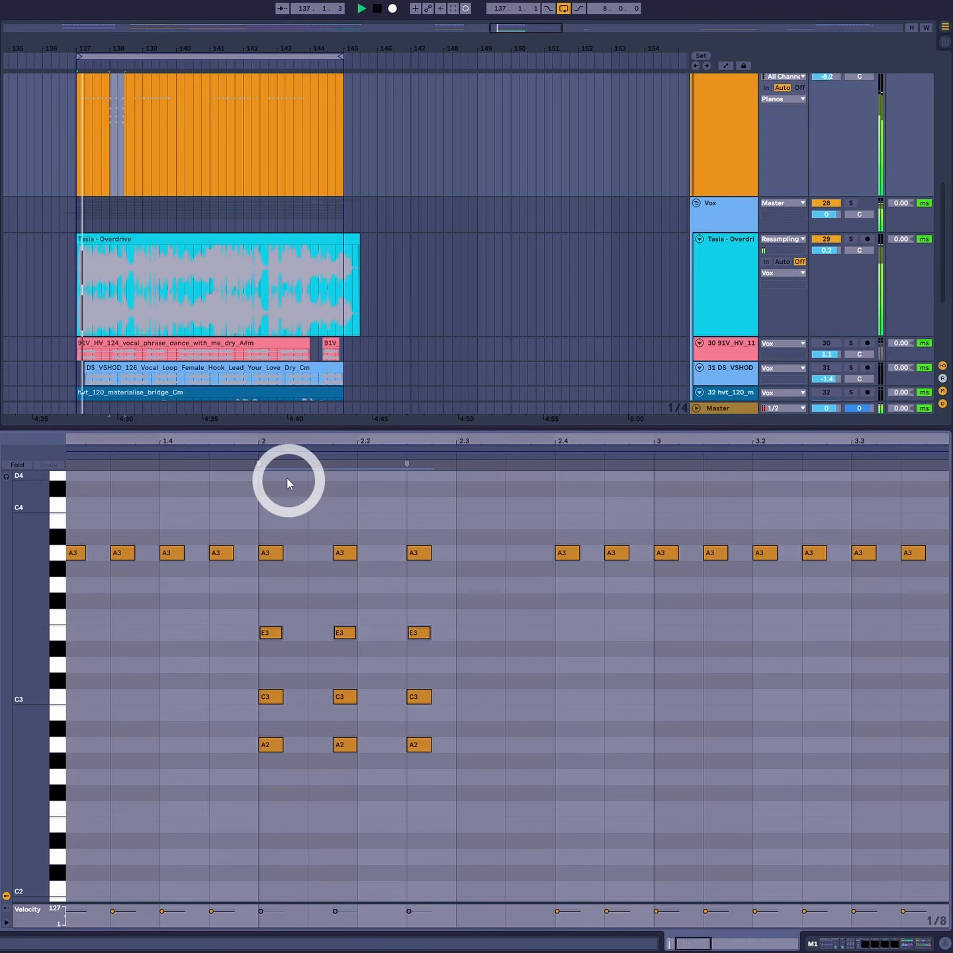
{"action": "left_click", "coordinate": [255, 456]}
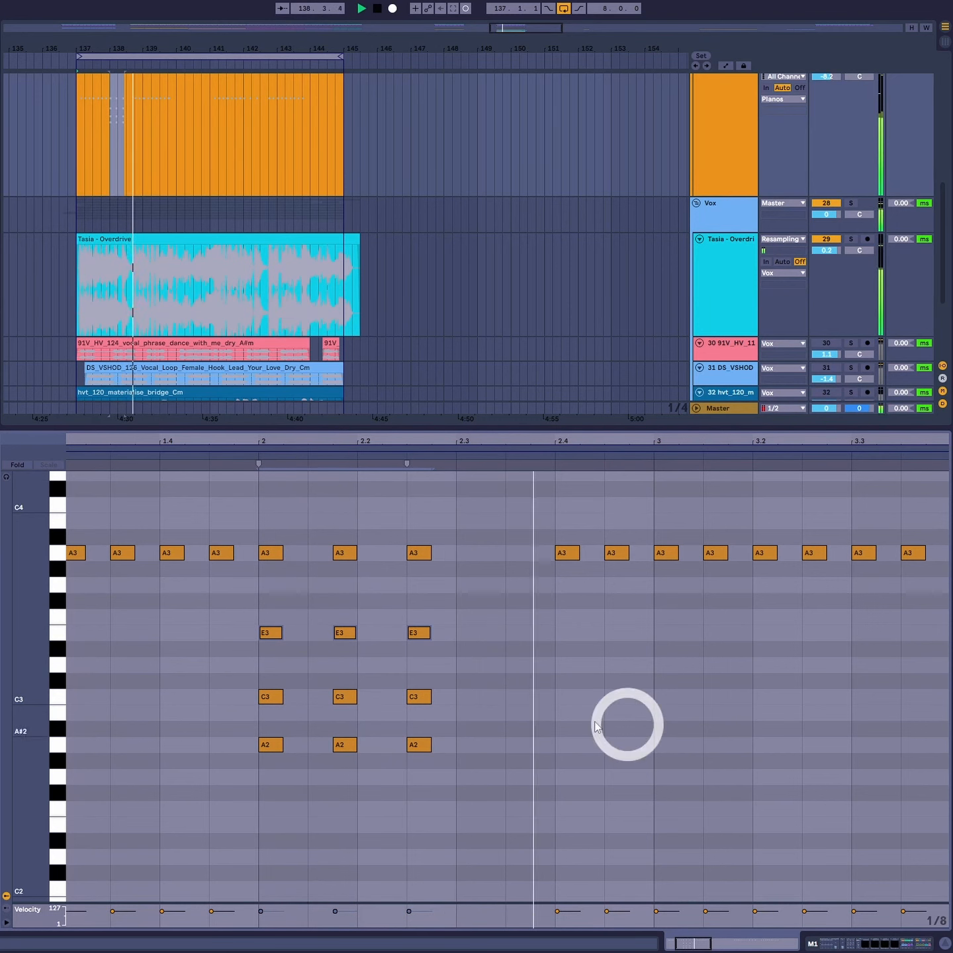
Repeat the A2, C3, E3 chord at 2.4 and 2.4.3 and play the bar 2 chord rhythm.
{"action": "key", "text": "space"}
{"action": "mouse_move", "coordinate": [470, 620]}
{"action": "left_mouse_down"}
{"action": "mouse_move", "coordinate": [405, 799]}
{"action": "mouse_move", "coordinate": [592, 734]}
{"action": "mouse_move", "coordinate": [566, 744]}
{"action": "mouse_move", "coordinate": [639, 749]}
{"action": "left_mouse_up"}
{"action": "left_click", "coordinate": [298, 459]}
{"action": "left_click", "coordinate": [257, 456]}
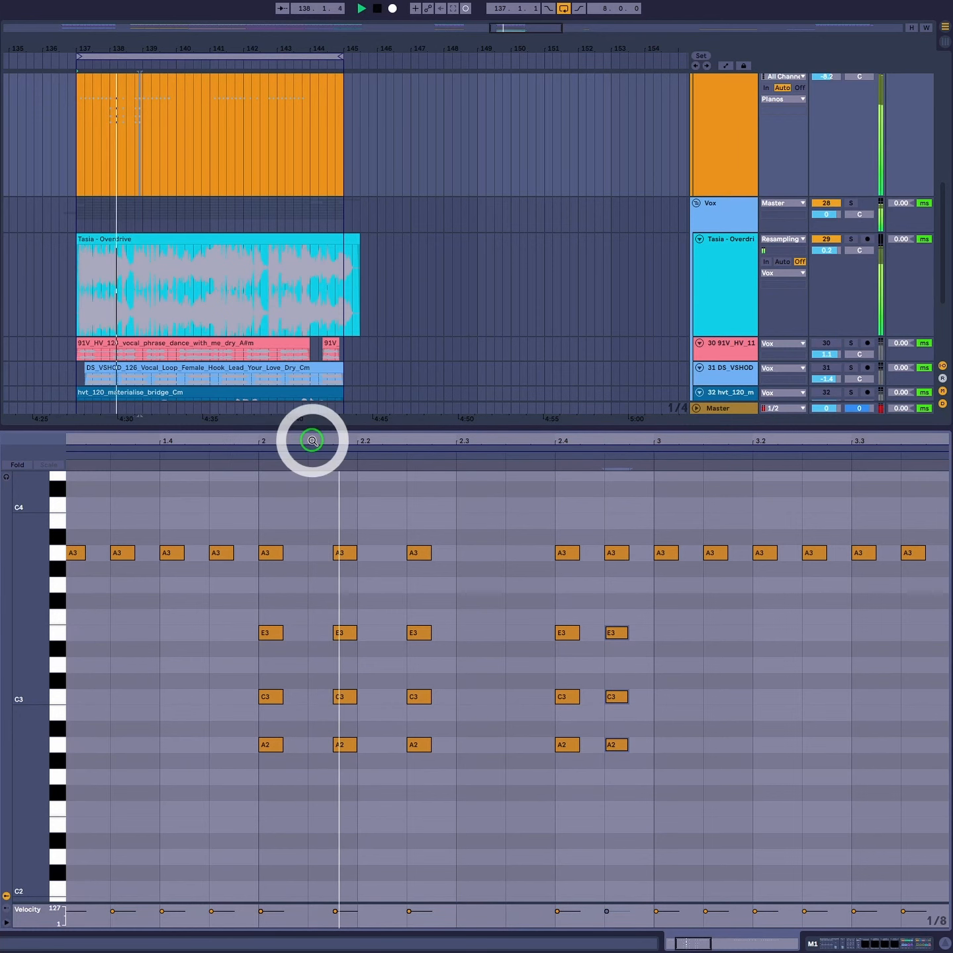
{"action": "key", "text": "space"}
{"action": "left_click_drag", "start_coordinate": [312, 436], "coordinate": [312, 437]}
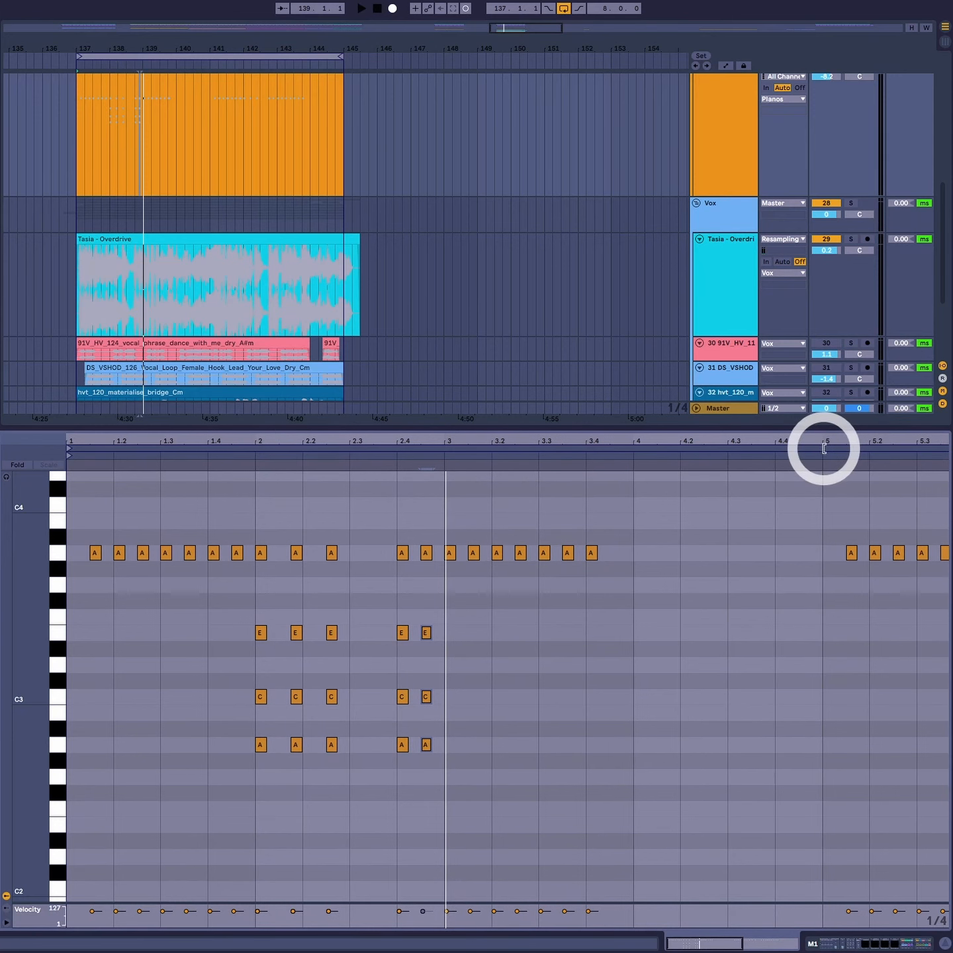
Set the M1 clip's loop to its first four bars and delete the notes from bar 5 onward.
{"action": "left_click", "coordinate": [822, 449]}
{"action": "left_click", "coordinate": [718, 447]}
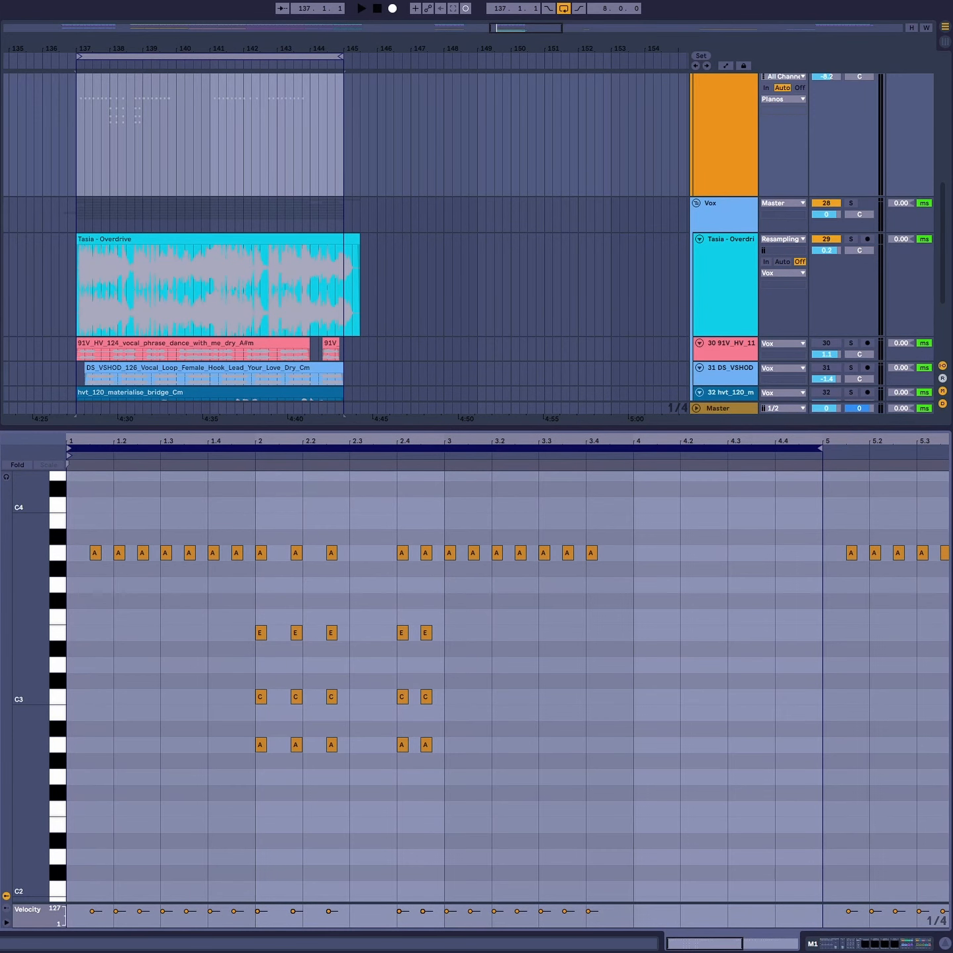
{"action": "left_click", "coordinate": [2, 475]}
{"action": "left_click_drag", "start_coordinate": [587, 442], "coordinate": [424, 443]}
{"action": "left_click", "coordinate": [587, 522]}
{"action": "left_click_drag", "start_coordinate": [650, 574], "coordinate": [950, 596]}
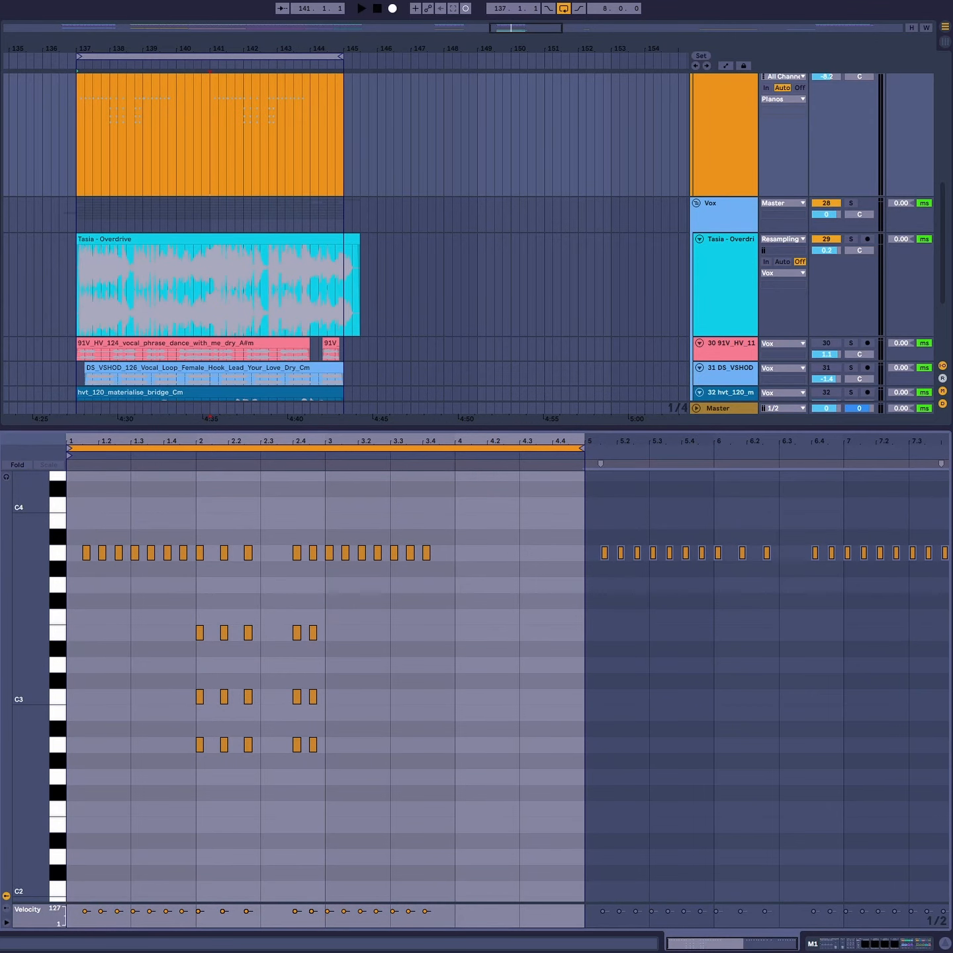
{"action": "key", "text": "Delete"}
{"action": "double_click", "coordinate": [337, 440]}
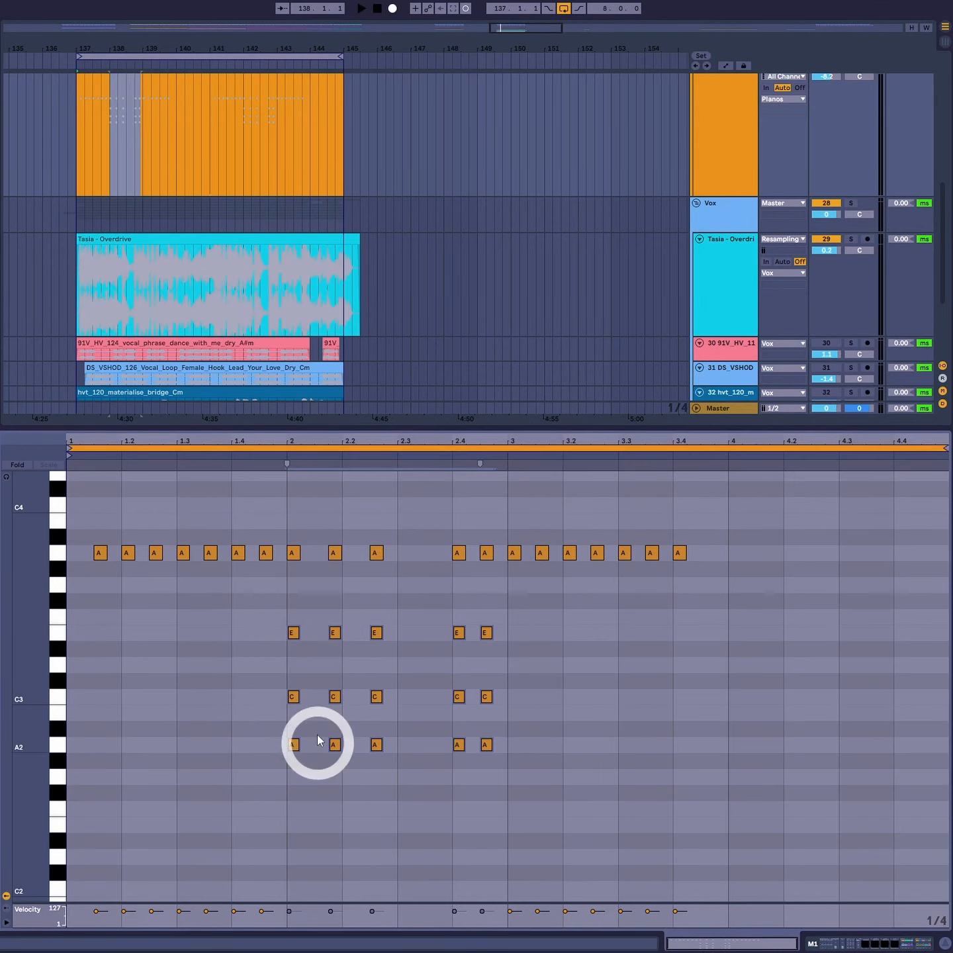
Copy the five-chord pattern of bar 2 to bars 1, 3 and 4 of the clip.
{"action": "left_click_drag", "start_coordinate": [277, 604], "coordinate": [571, 785]}
{"action": "left_click", "coordinate": [297, 744]}
{"action": "left_click_drag", "start_coordinate": [296, 747], "coordinate": [75, 744]}
{"action": "left_click", "coordinate": [325, 539]}
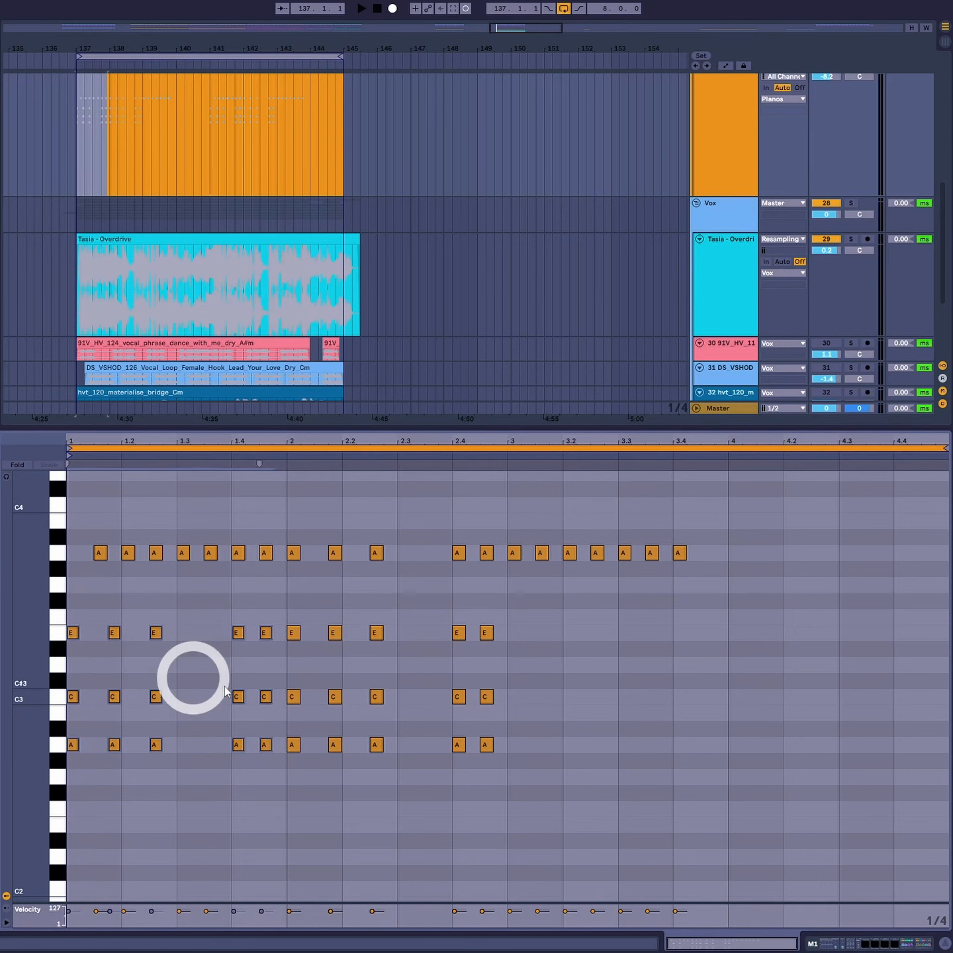
{"action": "left_click_drag", "start_coordinate": [511, 774], "coordinate": [282, 617]}
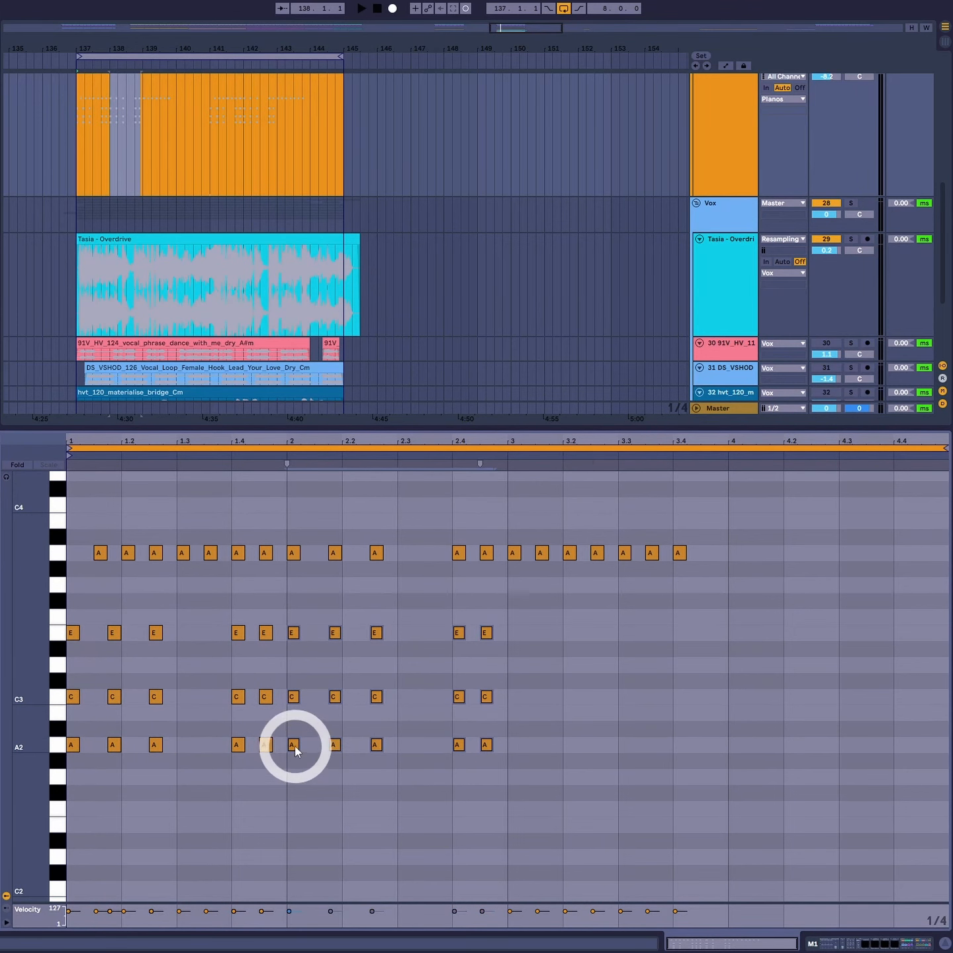
{"action": "left_click_drag", "start_coordinate": [296, 747], "coordinate": [720, 748]}
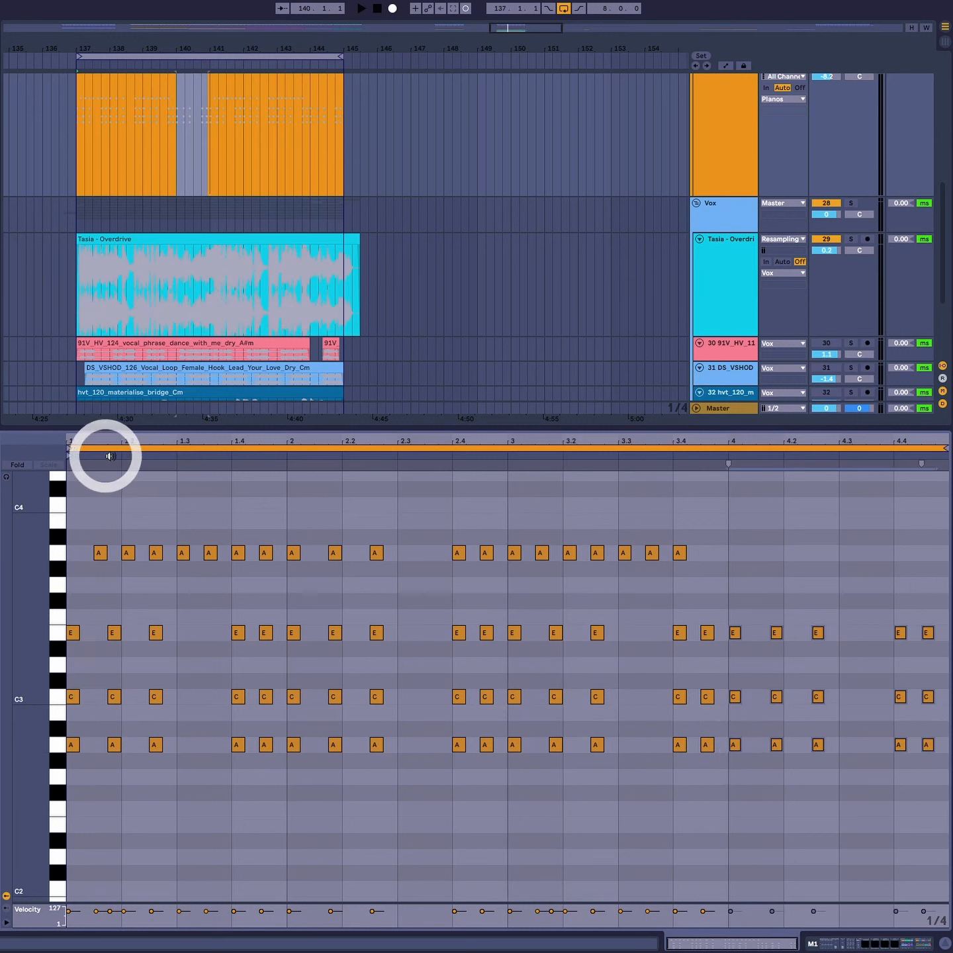
Deactivate all the A3 notes in the clip and play the chord pattern without them.
{"action": "left_click_drag", "start_coordinate": [696, 526], "coordinate": [66, 586]}
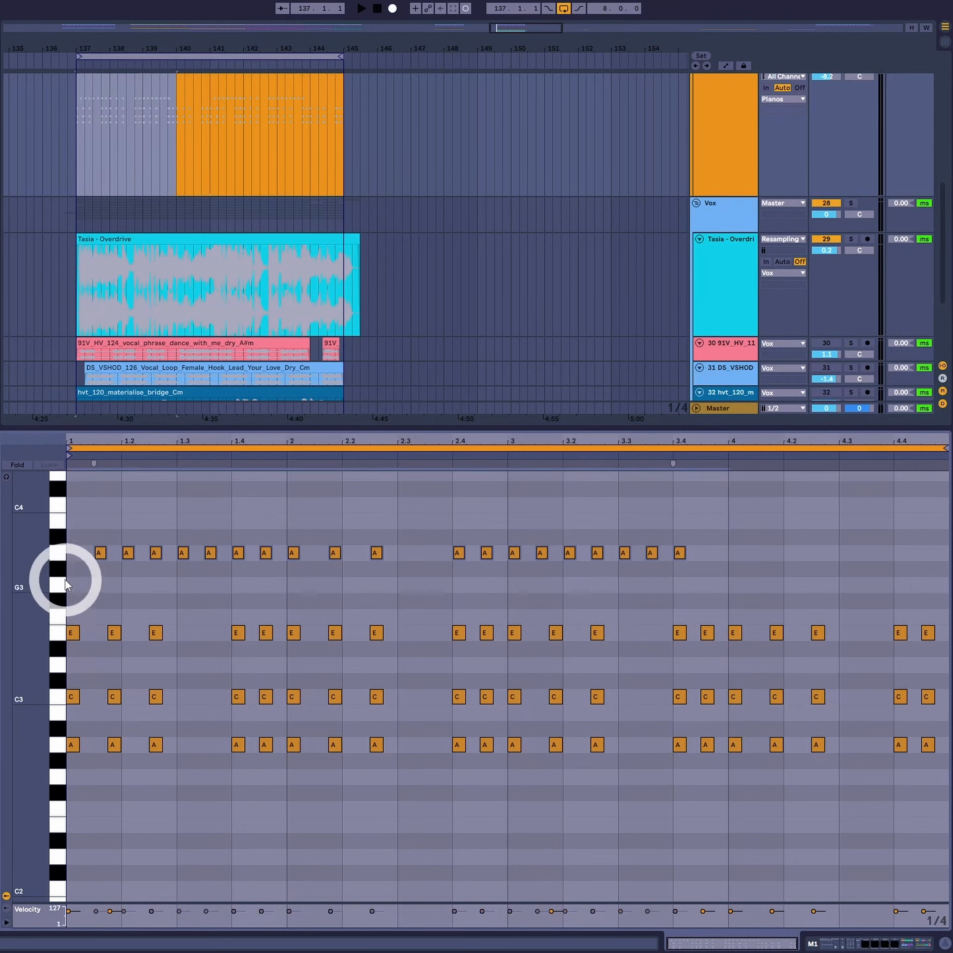
{"action": "key", "text": "0"}
{"action": "key", "text": "space"}
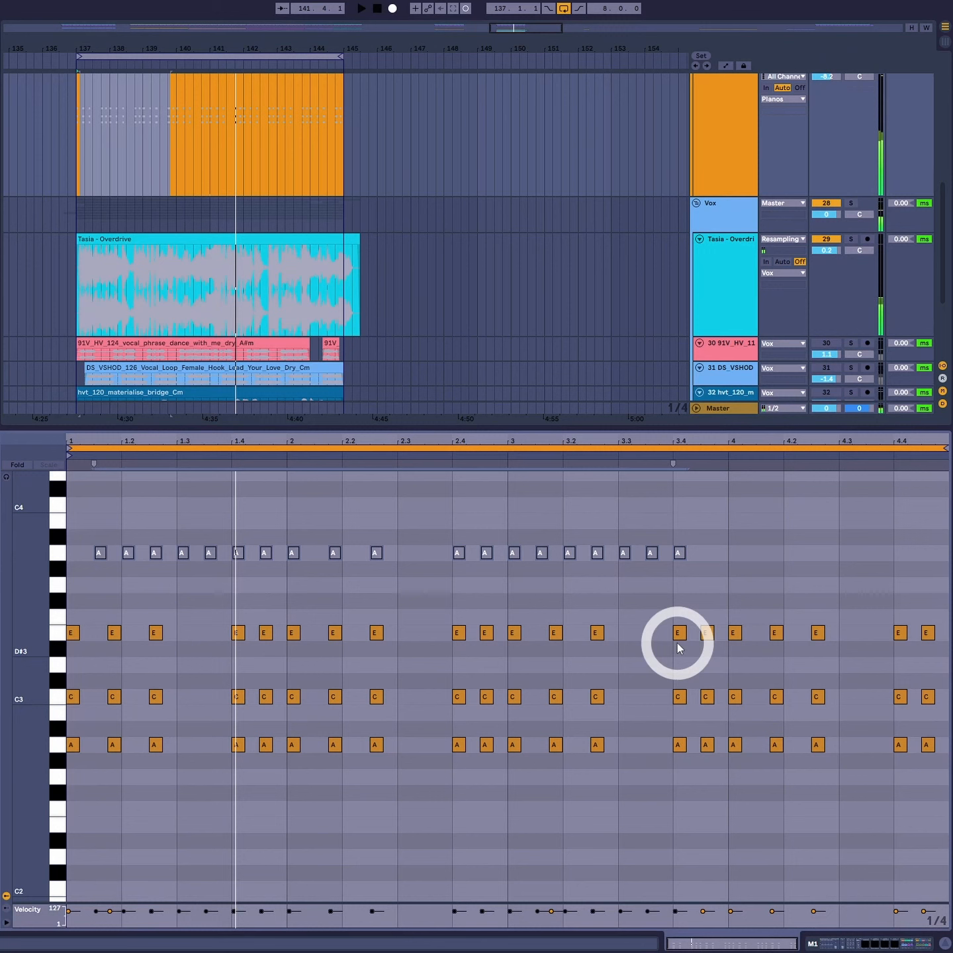
Shorten the clip's loop to bar 1 and copy the chord at 1.2.3 to 1.3.2.
{"action": "left_click_drag", "start_coordinate": [193, 634], "coordinate": [196, 745]}
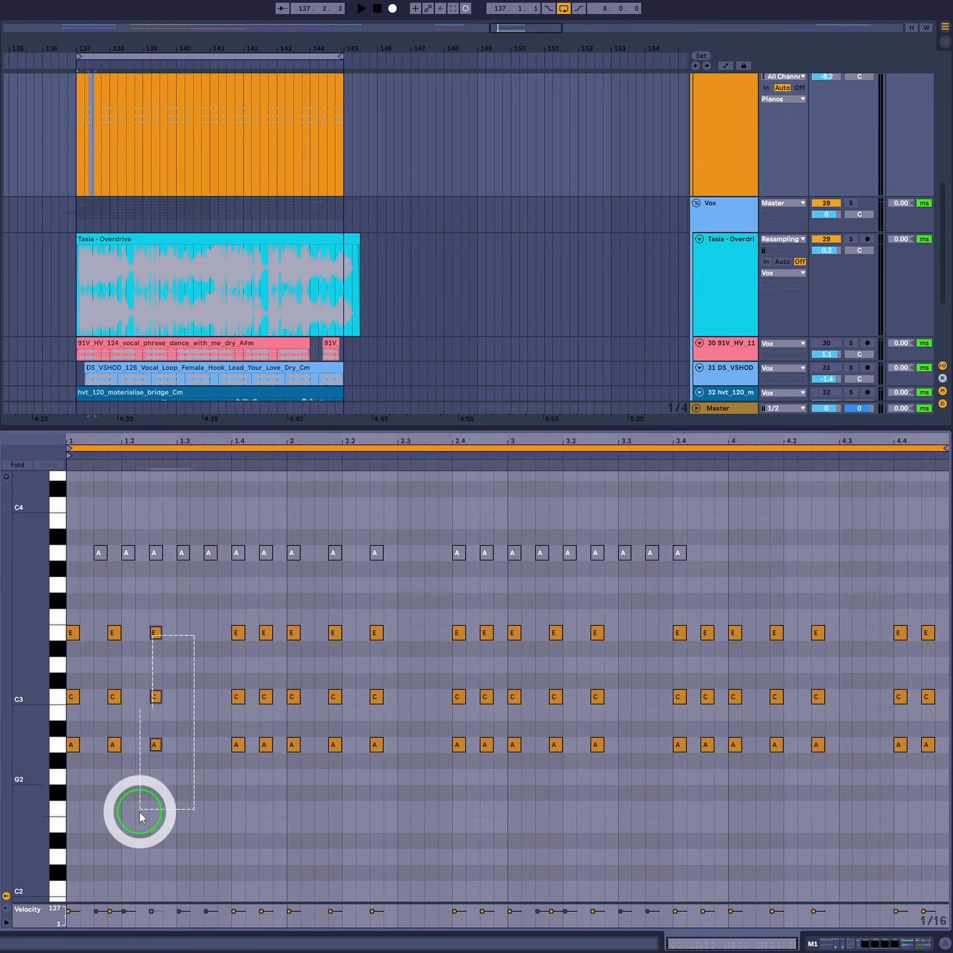
{"action": "key", "text": "ctrl+z"}
{"action": "left_click", "coordinate": [289, 449]}
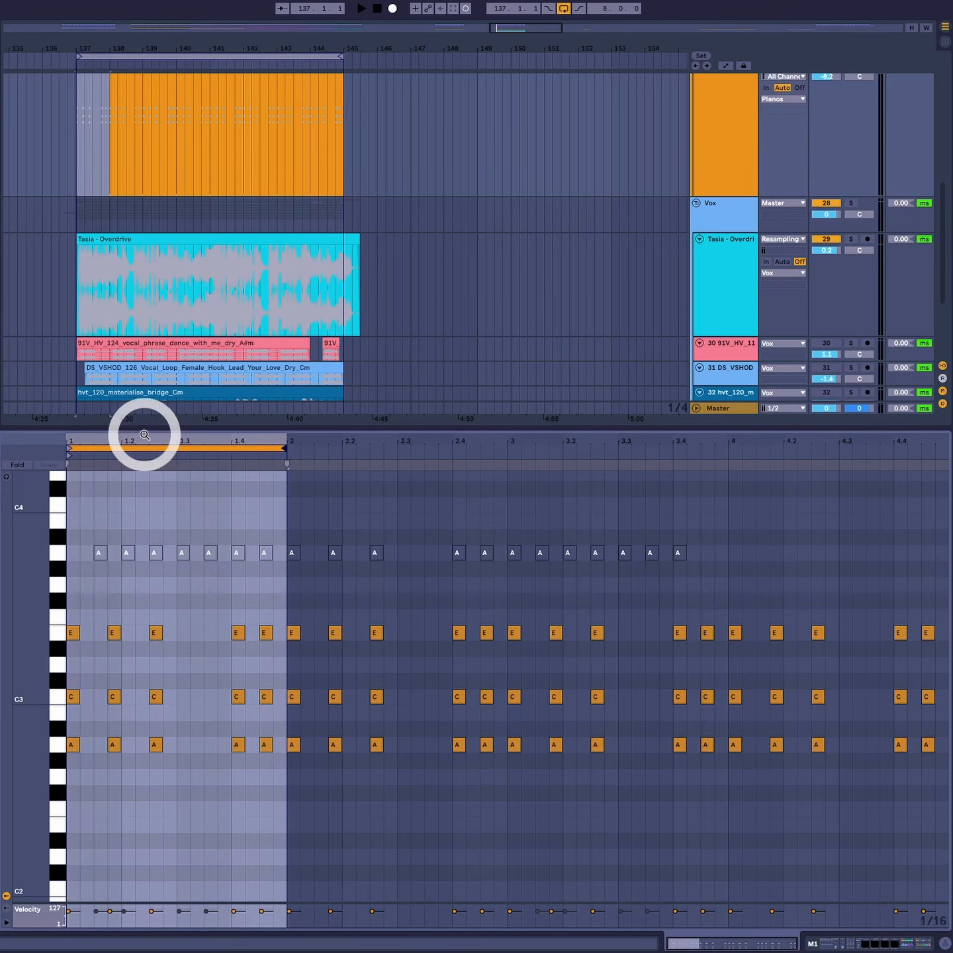
{"action": "left_click_drag", "start_coordinate": [145, 436], "coordinate": [220, 445]}
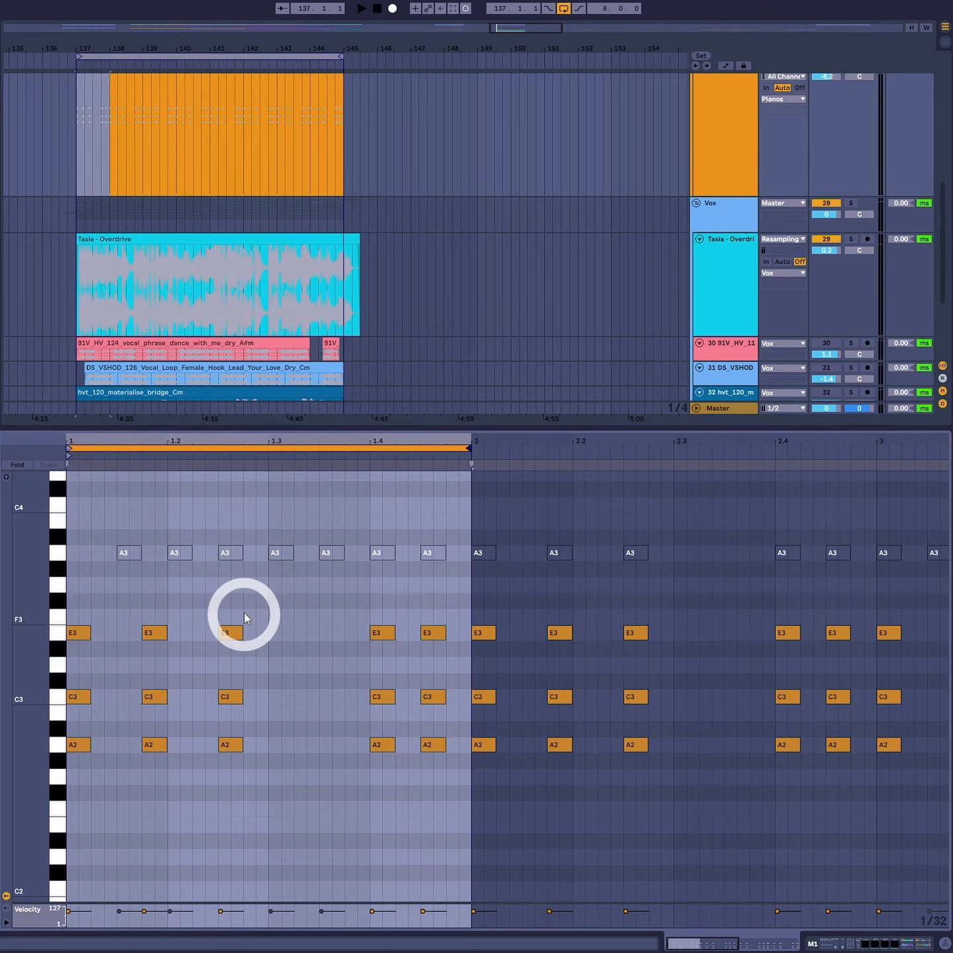
{"action": "left_click_drag", "start_coordinate": [245, 616], "coordinate": [313, 747]}
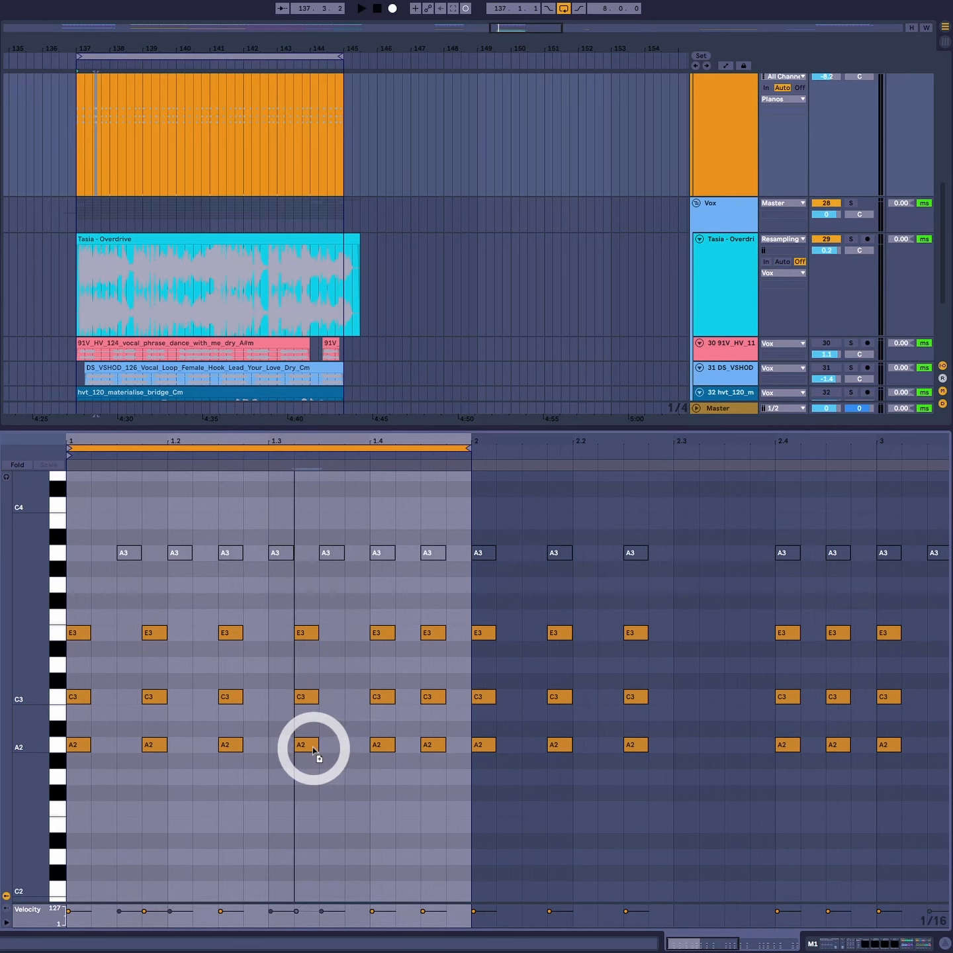
Set the fixed grid to 1/16 and play the one-bar chord loop against the vocal.
{"action": "right_click", "coordinate": [314, 750]}
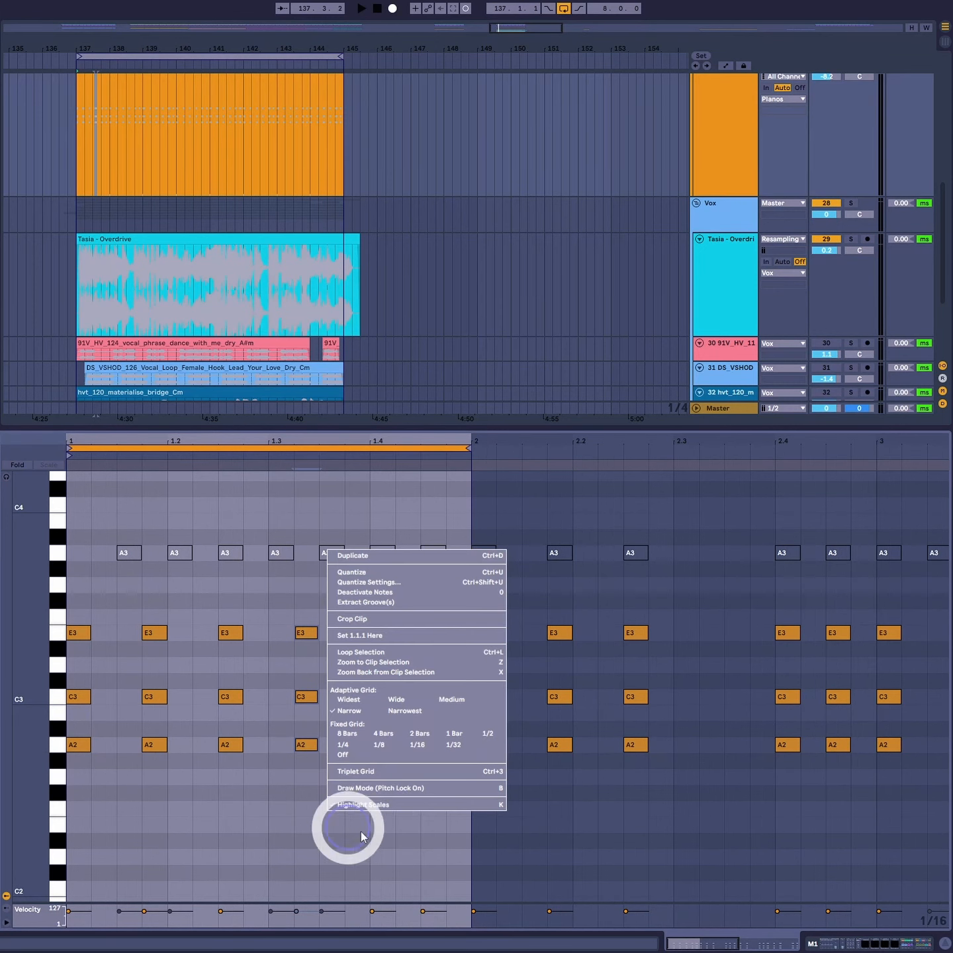
{"action": "left_click", "coordinate": [424, 742]}
{"action": "key", "text": "space"}
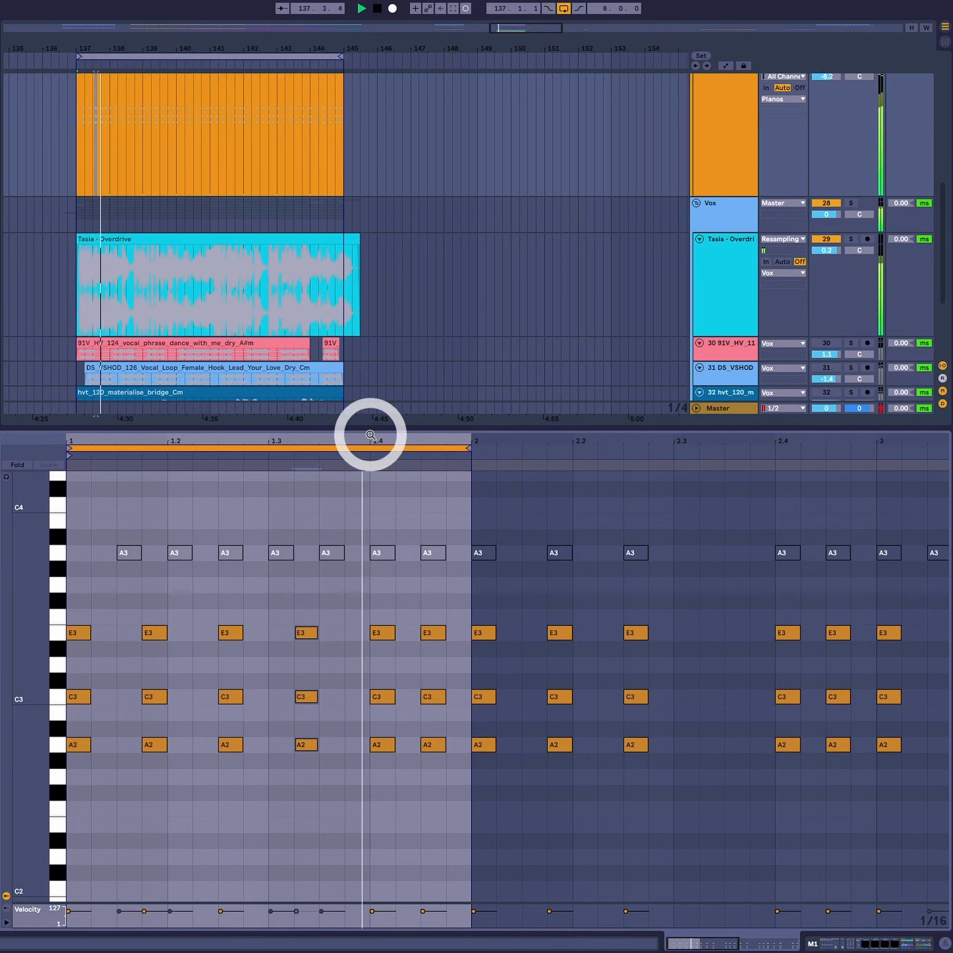
{"action": "left_click_drag", "start_coordinate": [371, 435], "coordinate": [726, 435]}
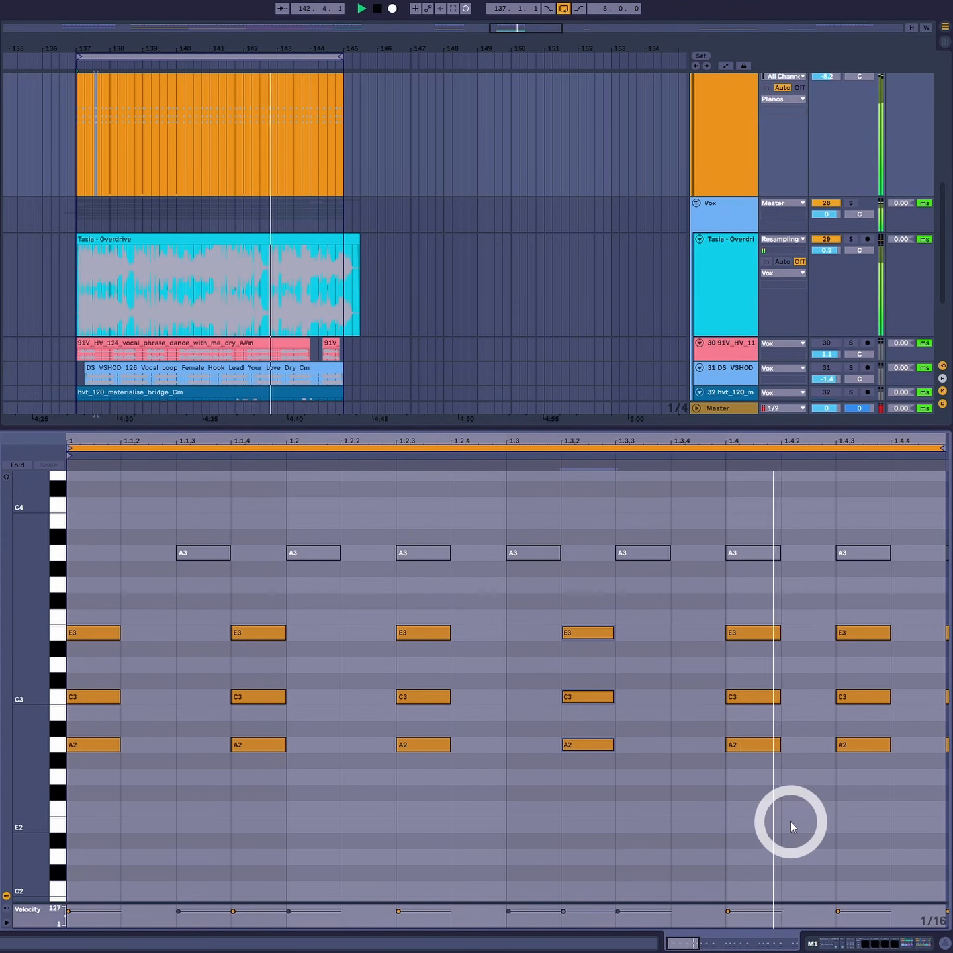
{"action": "key", "text": "space"}
Try a rhythm variation by deleting the chord at 1.3.2 and moving the 1.4 chord to 1.3.4, and play it.
{"action": "left_click_drag", "start_coordinate": [643, 613], "coordinate": [623, 809]}
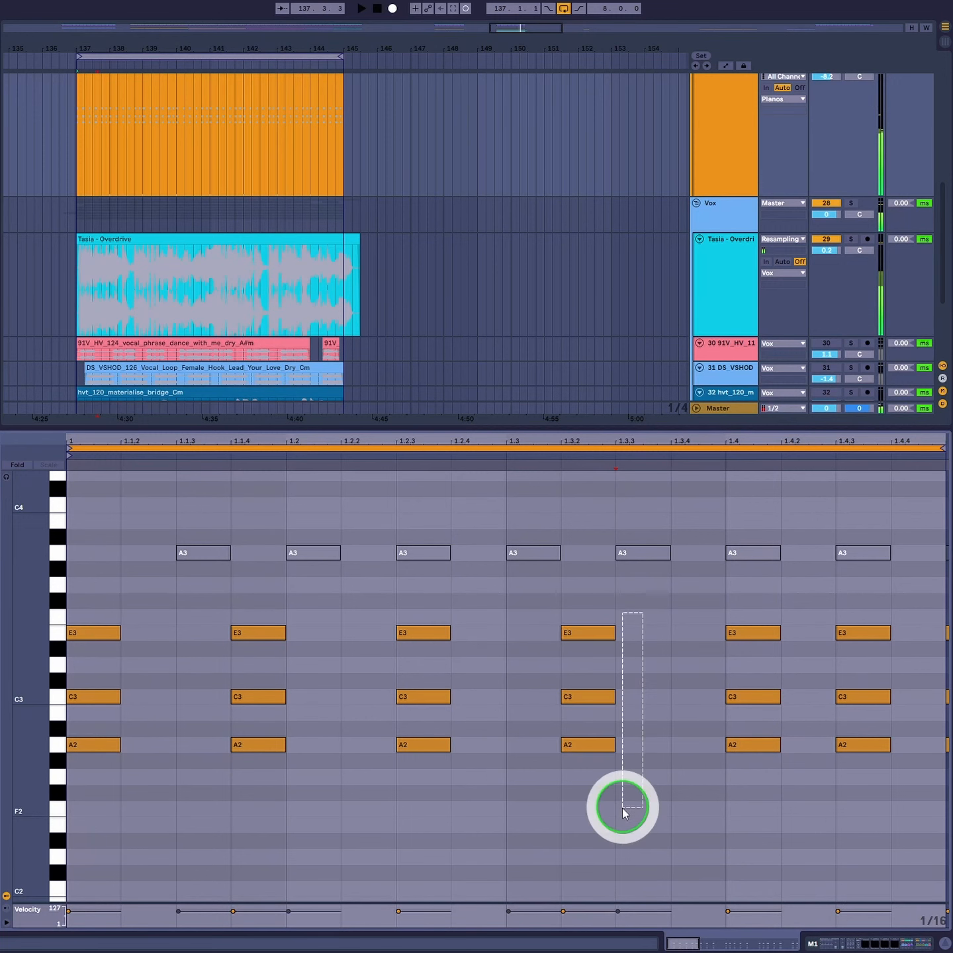
{"action": "left_click_drag", "start_coordinate": [646, 591], "coordinate": [552, 795]}
{"action": "key", "text": "Delete"}
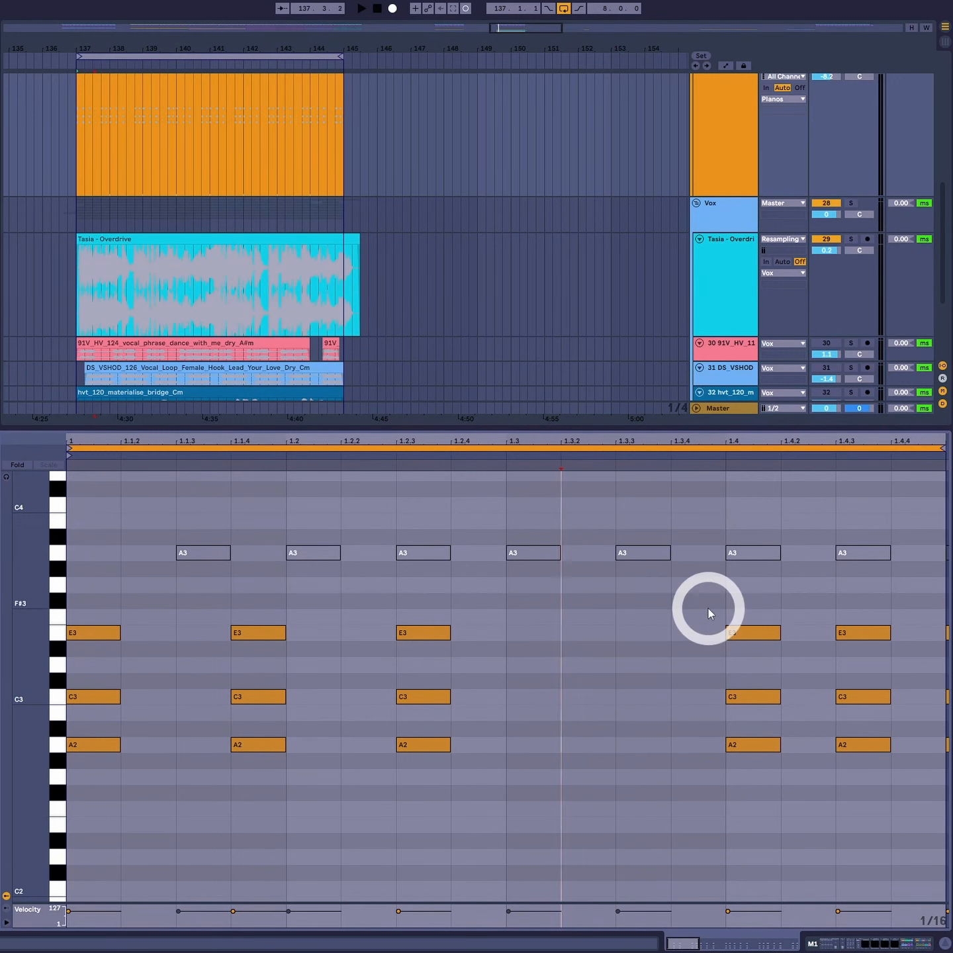
{"action": "left_click_drag", "start_coordinate": [708, 609], "coordinate": [775, 850]}
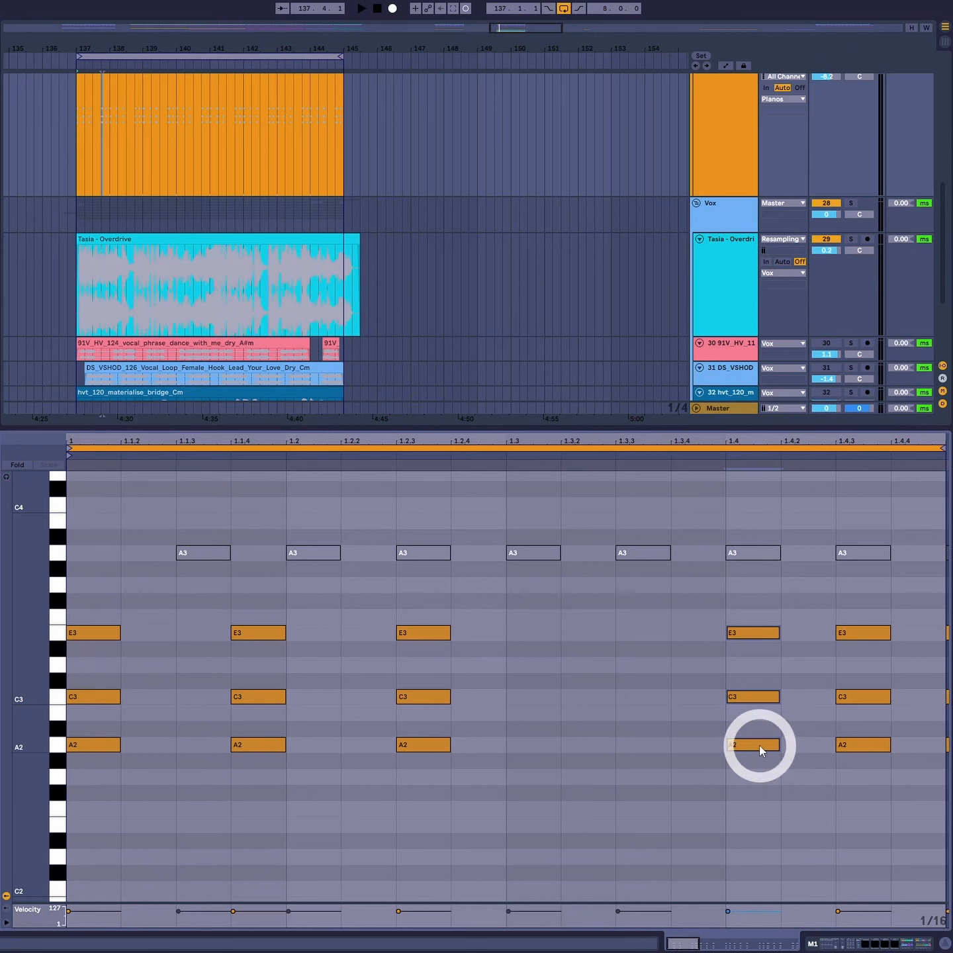
{"action": "left_click_drag", "start_coordinate": [760, 746], "coordinate": [709, 748]}
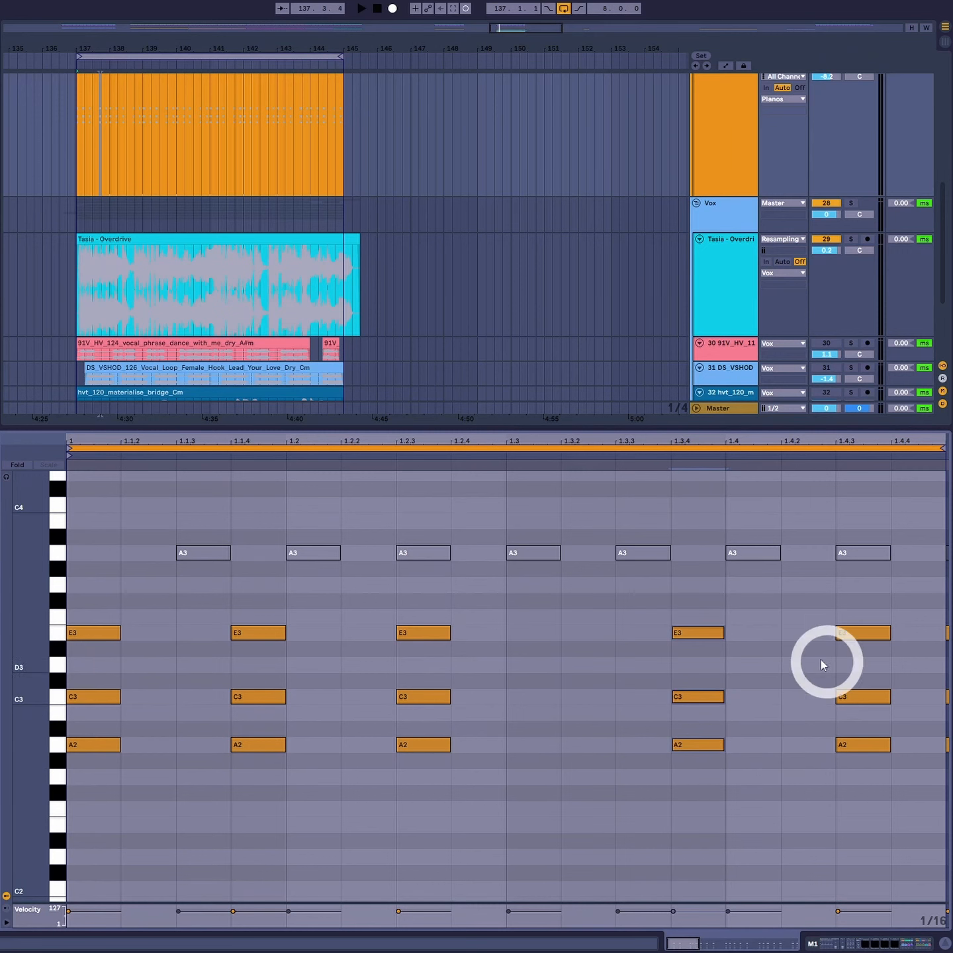
{"action": "left_click_drag", "start_coordinate": [646, 594], "coordinate": [935, 805]}
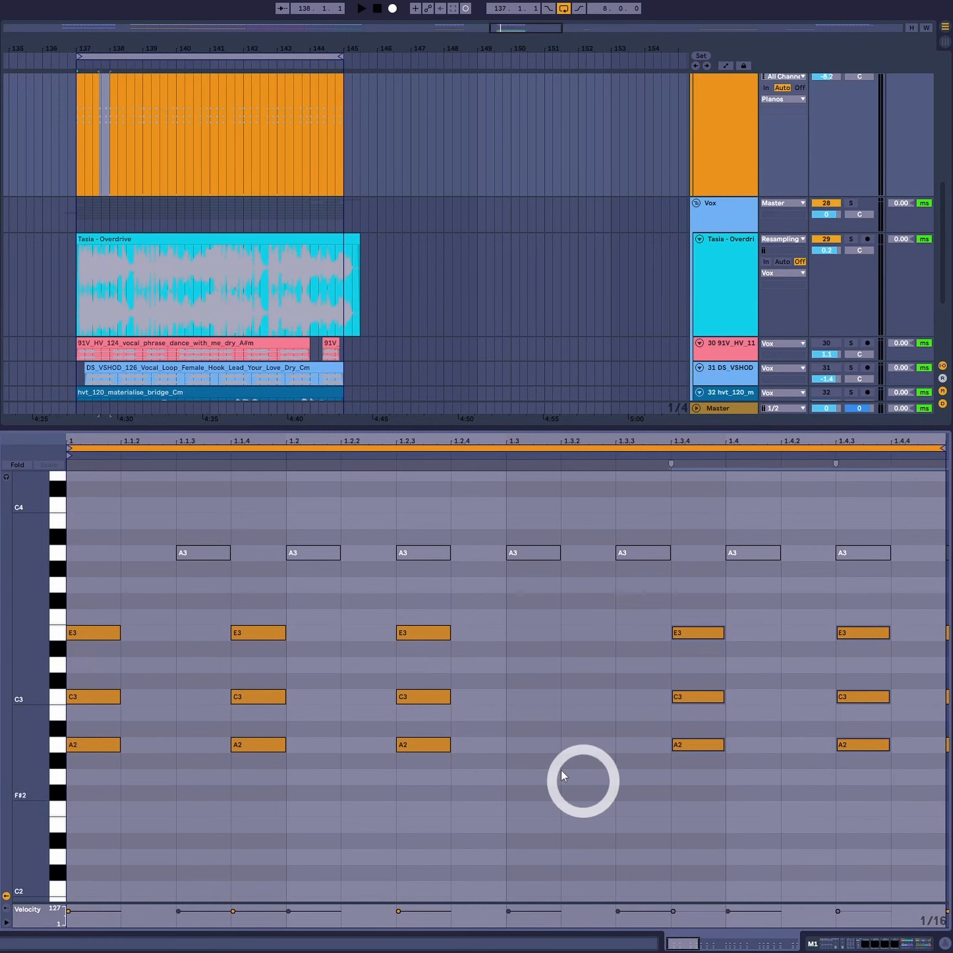
{"action": "key", "text": "space"}
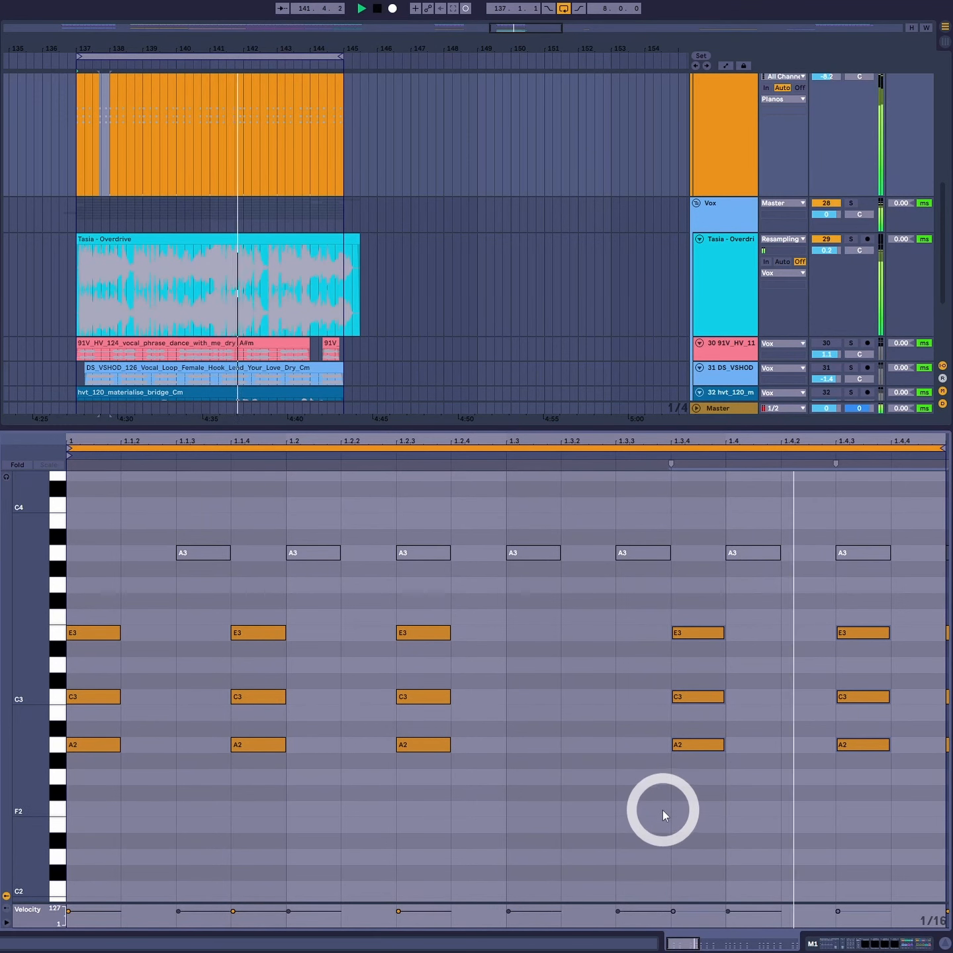
{"action": "left_click_drag", "start_coordinate": [646, 619], "coordinate": [772, 745]}
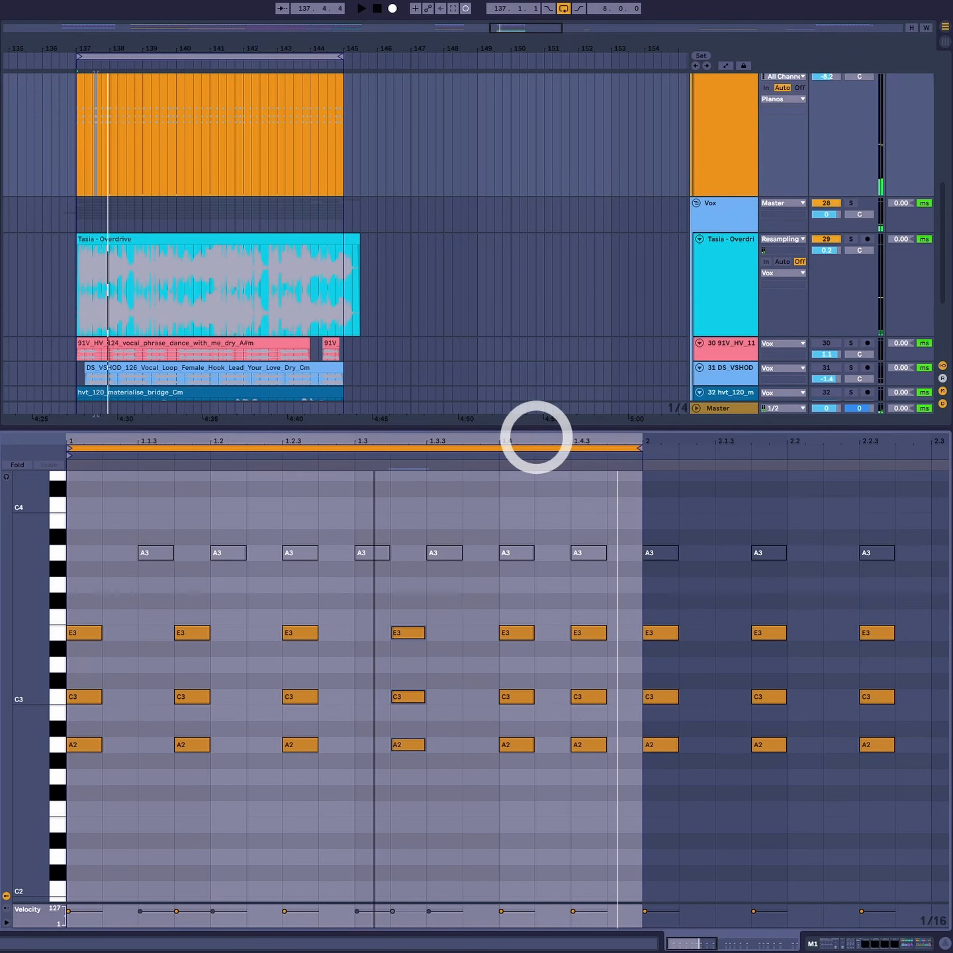
Delete the chords after bar 1 and all the deactivated A3 notes.
{"action": "key", "text": "minus"}
{"action": "key", "text": "minus"}
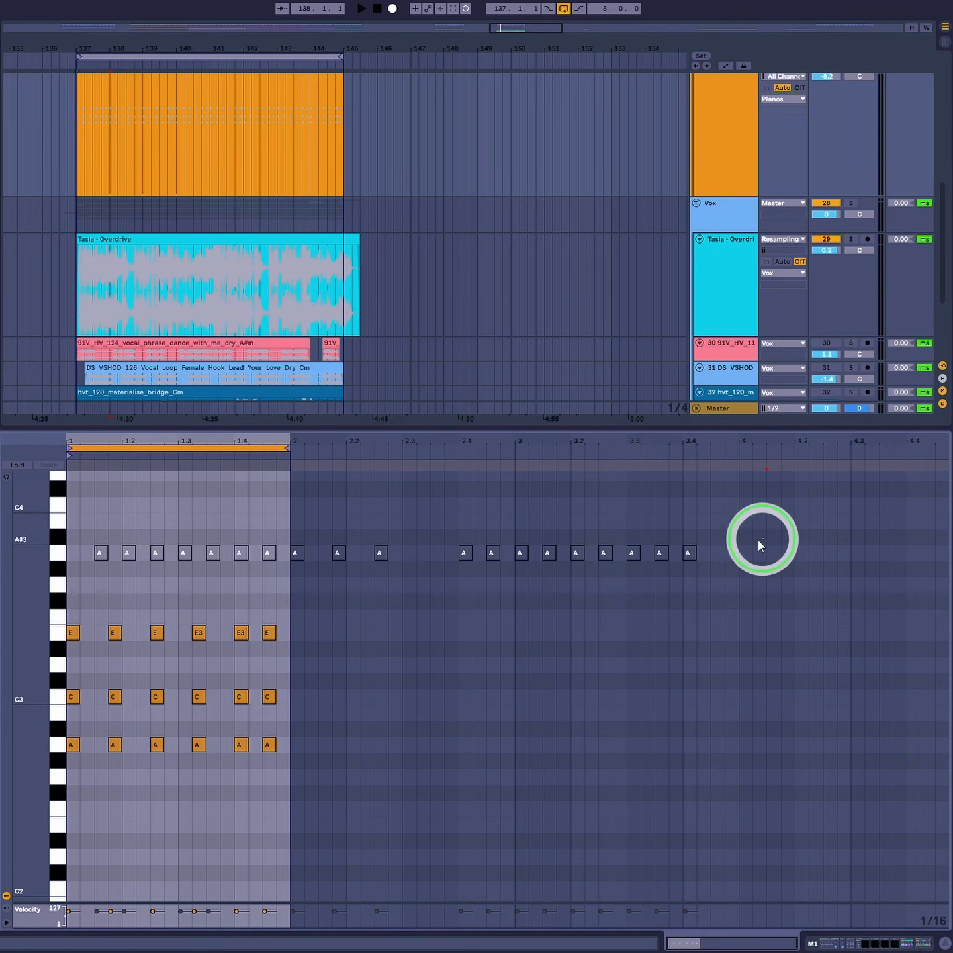
{"action": "key", "text": "Delete"}
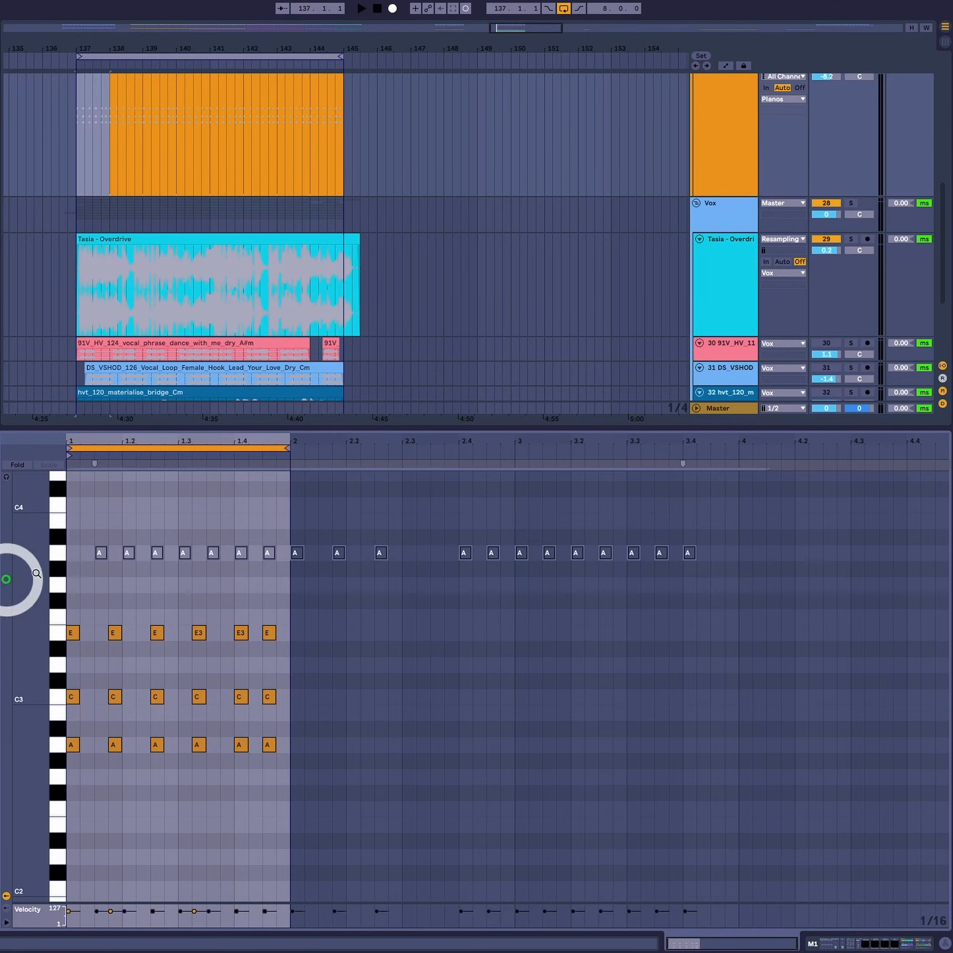
Extend the clip's loop to four bars and duplicate bar 1's A2–C3–E3 chords into bars 2, 3 and 4.
{"action": "mouse_move", "coordinate": [288, 449]}
{"action": "left_mouse_down"}
{"action": "mouse_move", "coordinate": [946, 449]}
{"action": "mouse_move", "coordinate": [767, 456]}
{"action": "mouse_move", "coordinate": [795, 467]}
{"action": "left_mouse_up"}
{"action": "left_click_drag", "start_coordinate": [288, 549], "coordinate": [66, 817]}
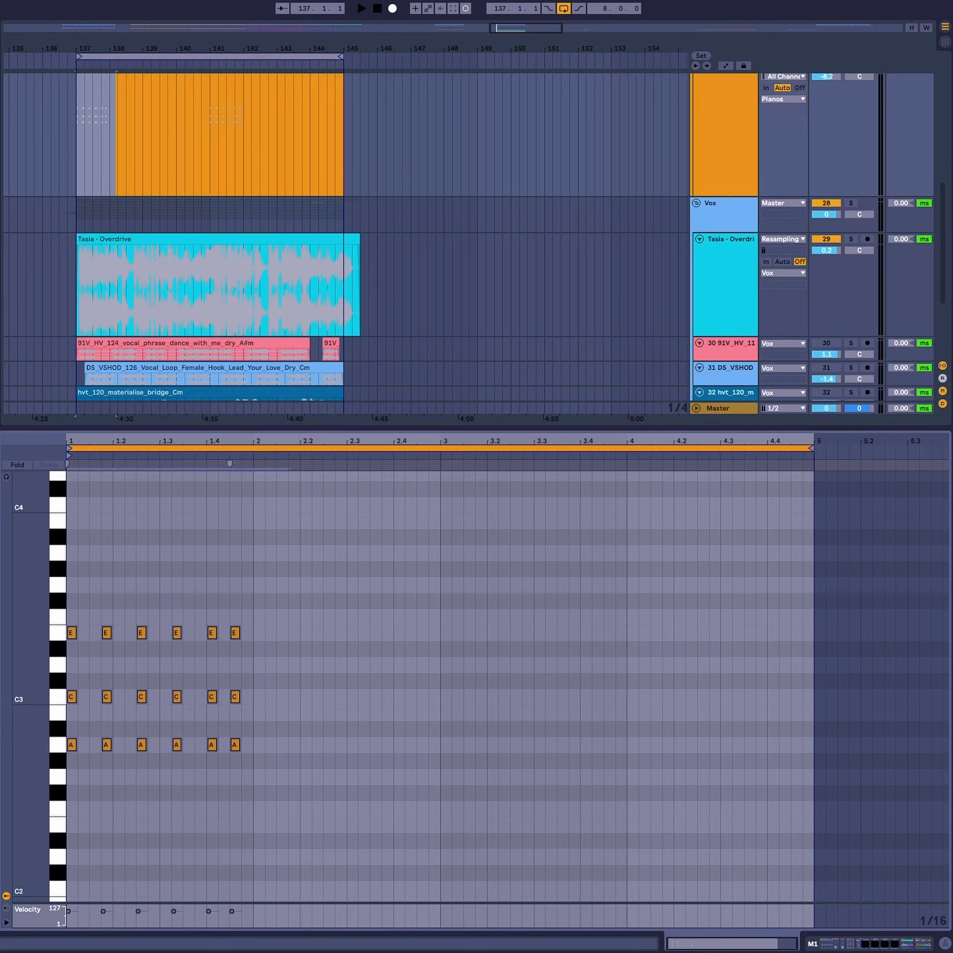
{"action": "left_click_drag", "start_coordinate": [73, 633], "coordinate": [630, 628]}
{"action": "scroll", "coordinate": [182, 754], "scroll_direction": "down", "scroll_amount": 2}
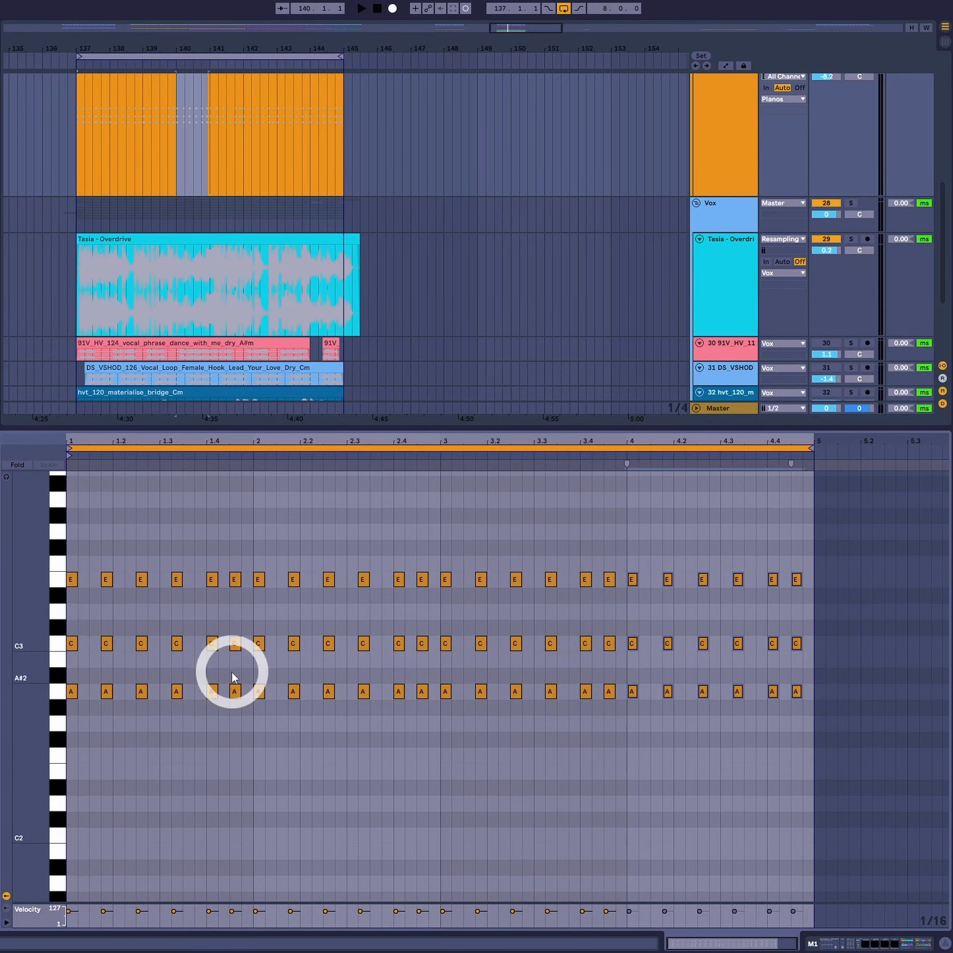
Try a bass line in the chord rhythm, with F2 in bar 1, D2 in bar 2, A1 in bar 3 and G1 in bar 4.
{"action": "left_click_drag", "start_coordinate": [229, 673], "coordinate": [449, 879]}
{"action": "scroll", "coordinate": [440, 840], "scroll_direction": "down", "scroll_amount": 3}
{"action": "left_click_drag", "start_coordinate": [445, 807], "coordinate": [635, 837]}
{"action": "scroll", "coordinate": [417, 628], "scroll_direction": "up", "scroll_amount": 2}
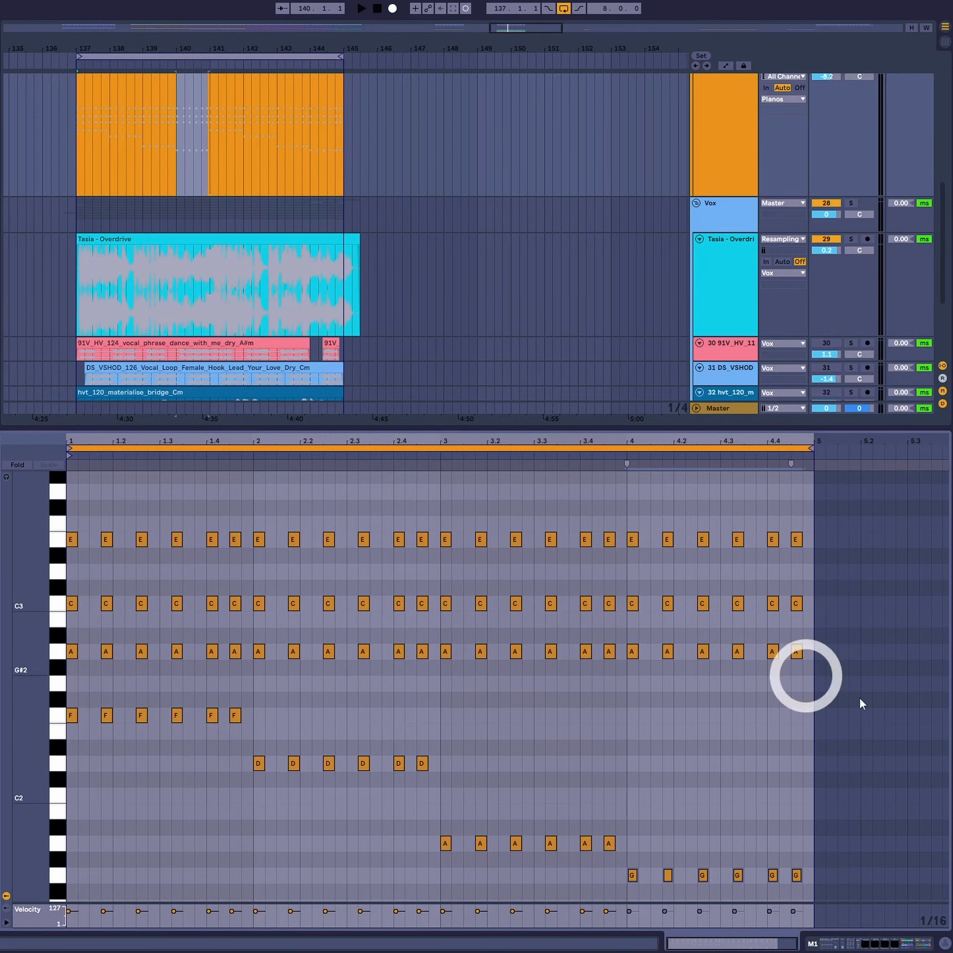
Play the chords with the bass line against the vocal and delete all the bass notes below A2.
{"action": "key", "text": "space"}
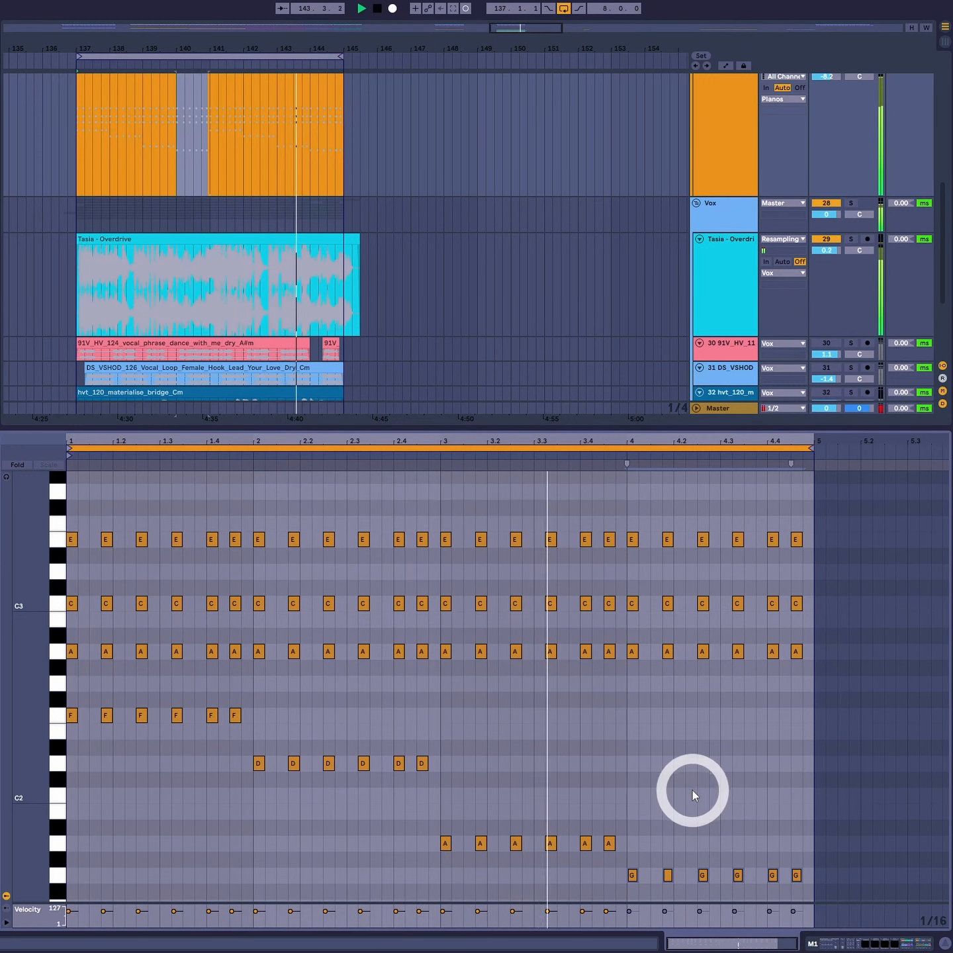
{"action": "key", "text": "space"}
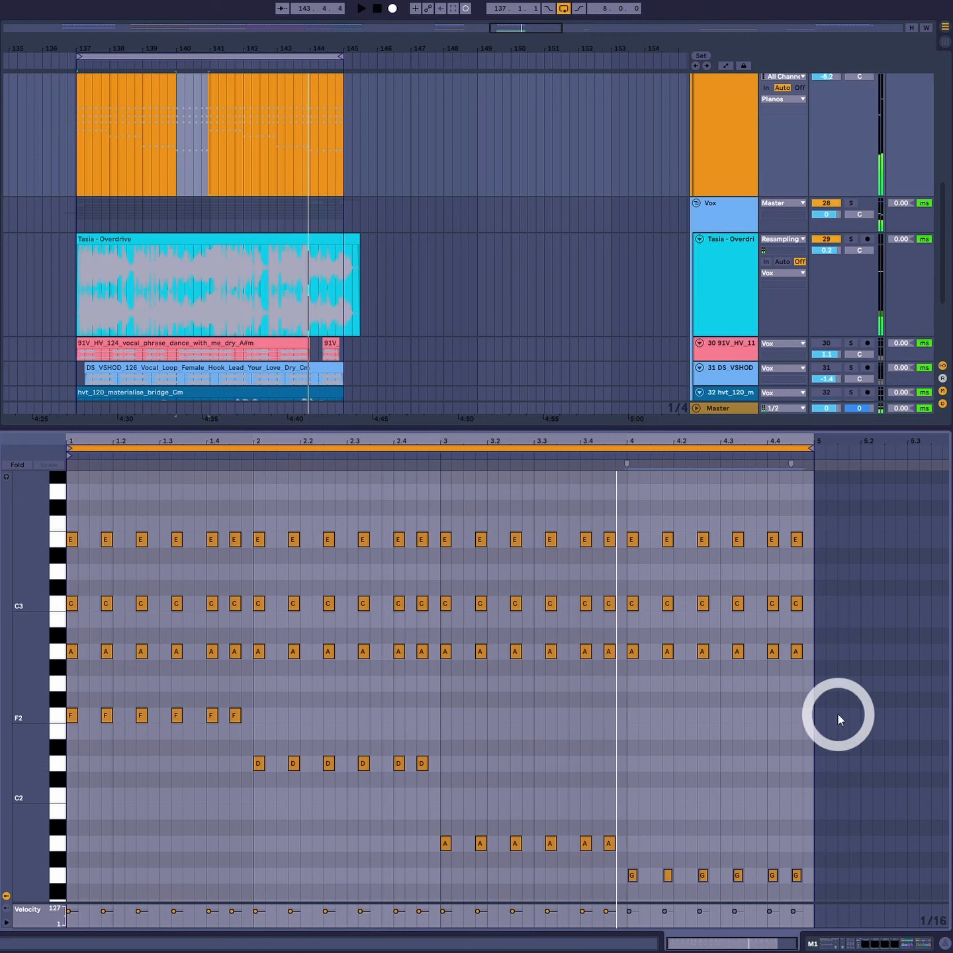
{"action": "left_click_drag", "start_coordinate": [839, 708], "coordinate": [61, 899]}
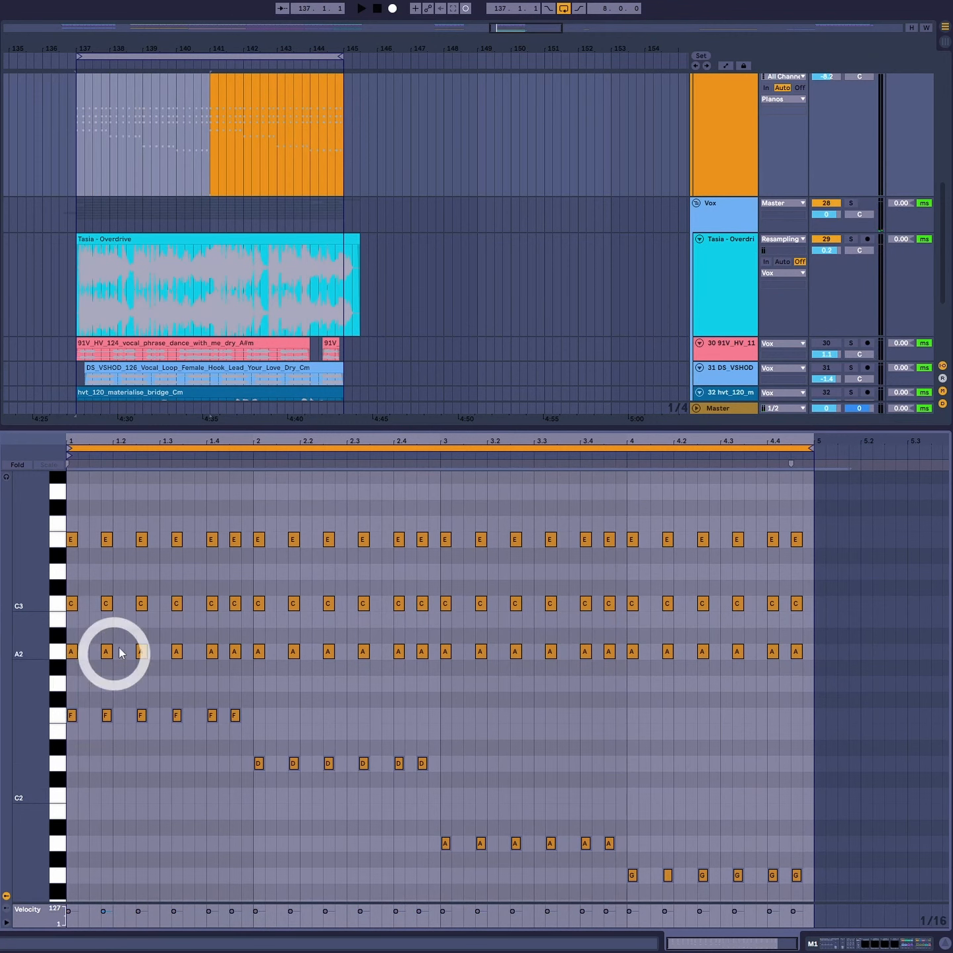
{"action": "key", "text": "Delete"}
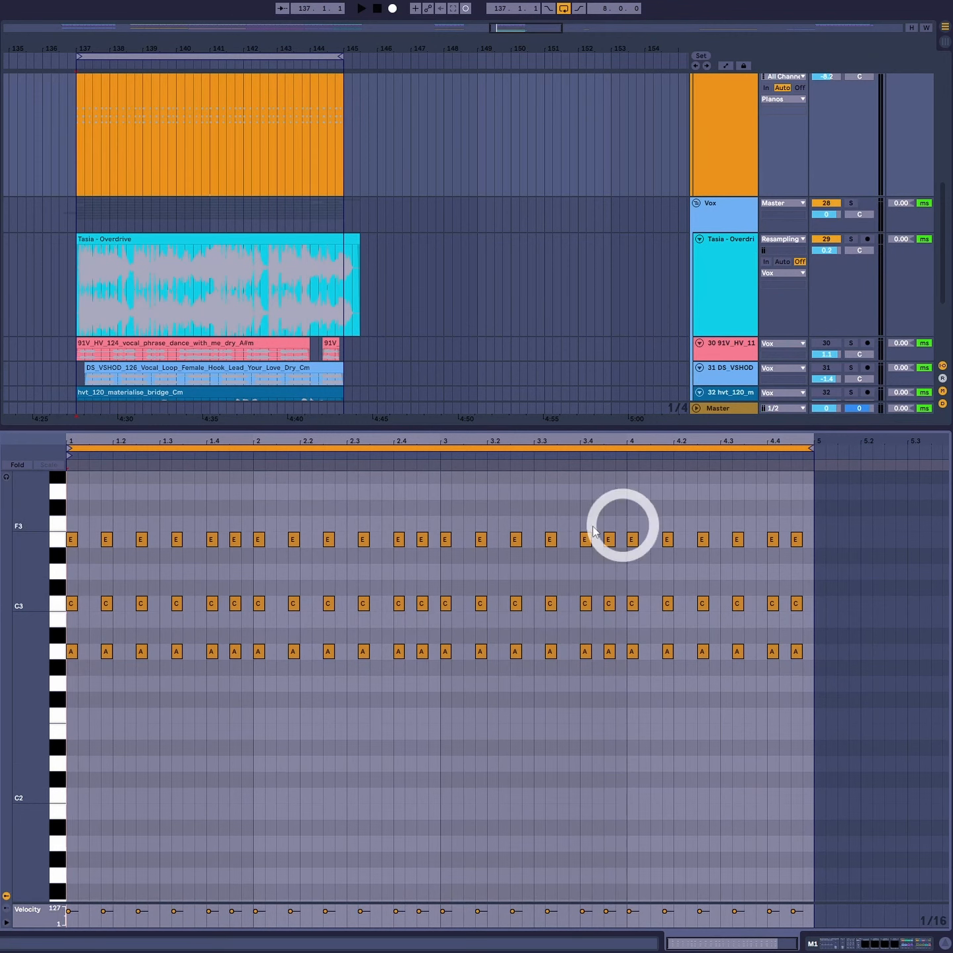
Delete the chords in bars 1, 3 and 4, keeping only the bar 2 chords.
{"action": "scroll", "coordinate": [106, 638], "scroll_direction": "up", "scroll_amount": 3}
{"action": "left_click_drag", "start_coordinate": [56, 617], "coordinate": [39, 602]}
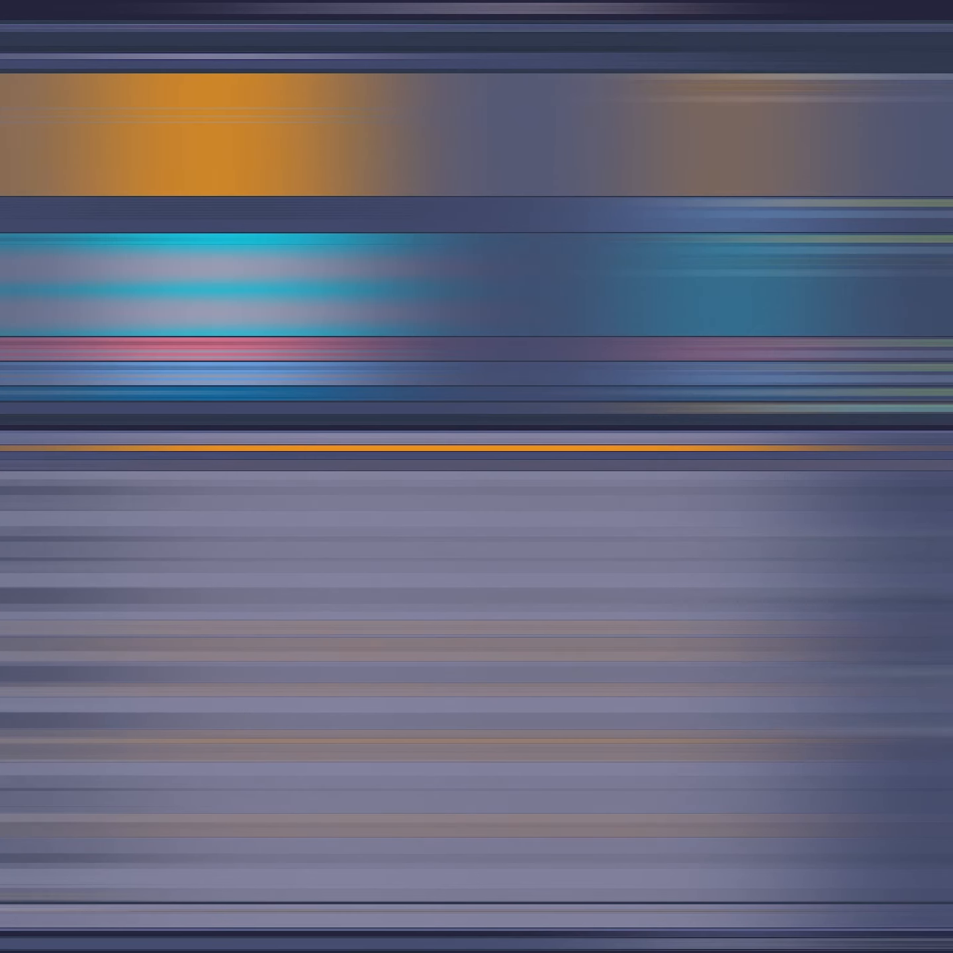
{"action": "left_click_drag", "start_coordinate": [829, 561], "coordinate": [67, 762]}
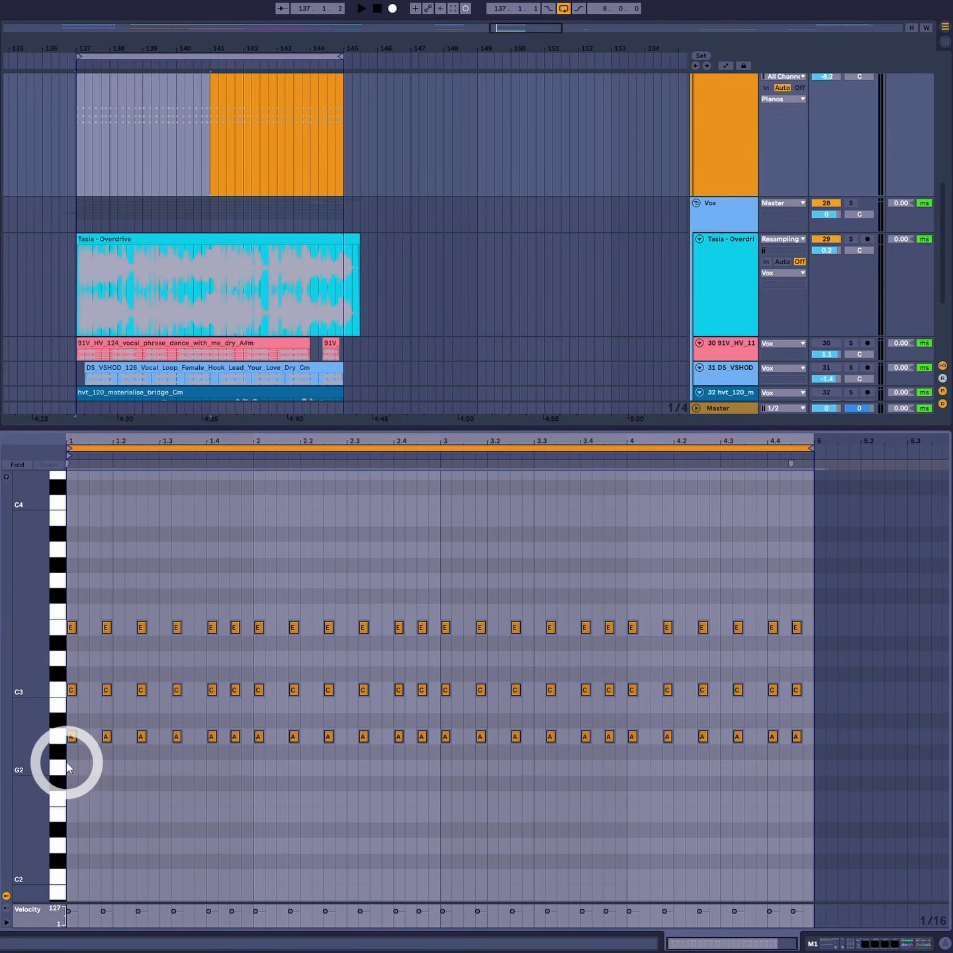
{"action": "left_click_drag", "start_coordinate": [255, 603], "coordinate": [919, 809]}
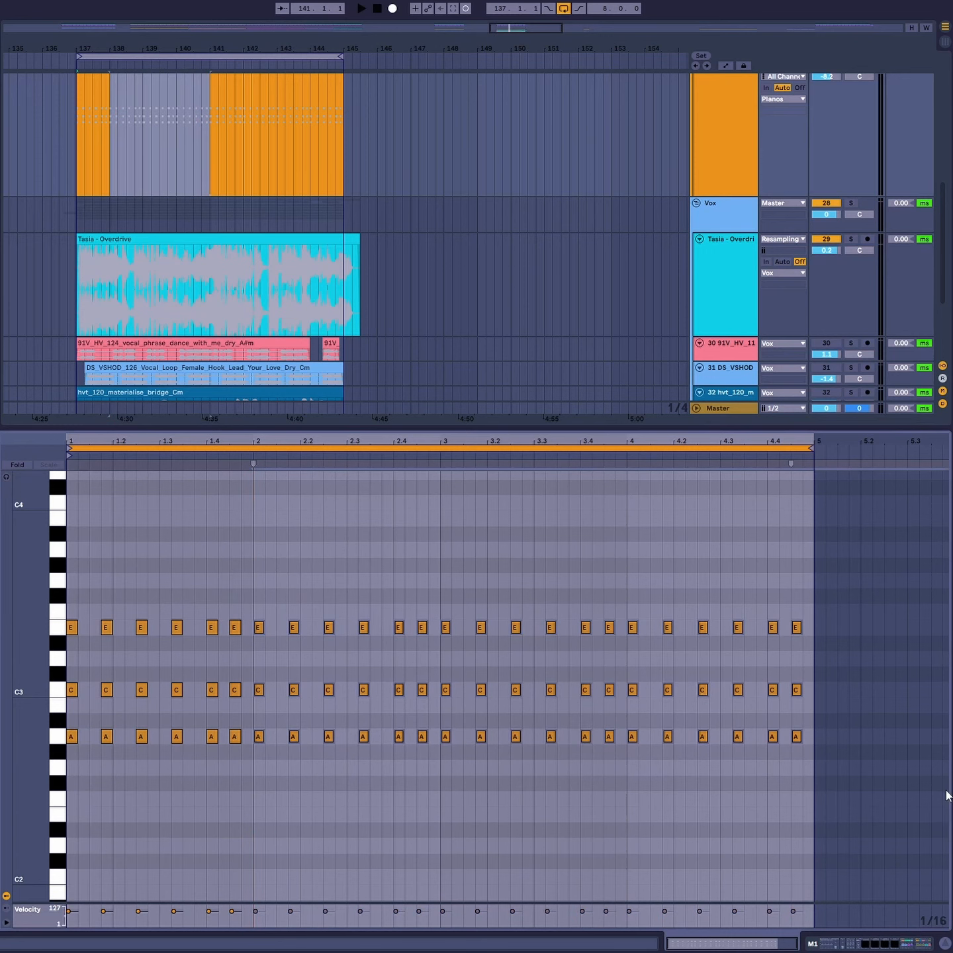
{"action": "key", "text": "Delete"}
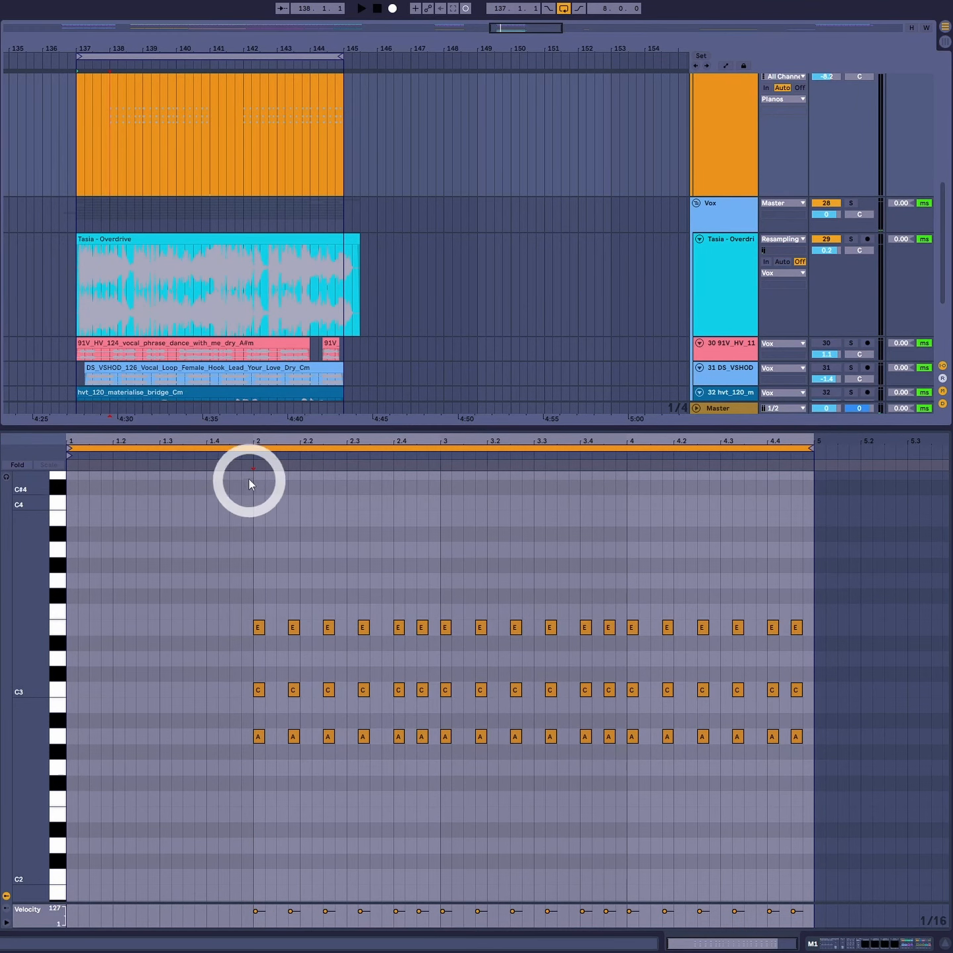
{"action": "key", "text": "space"}
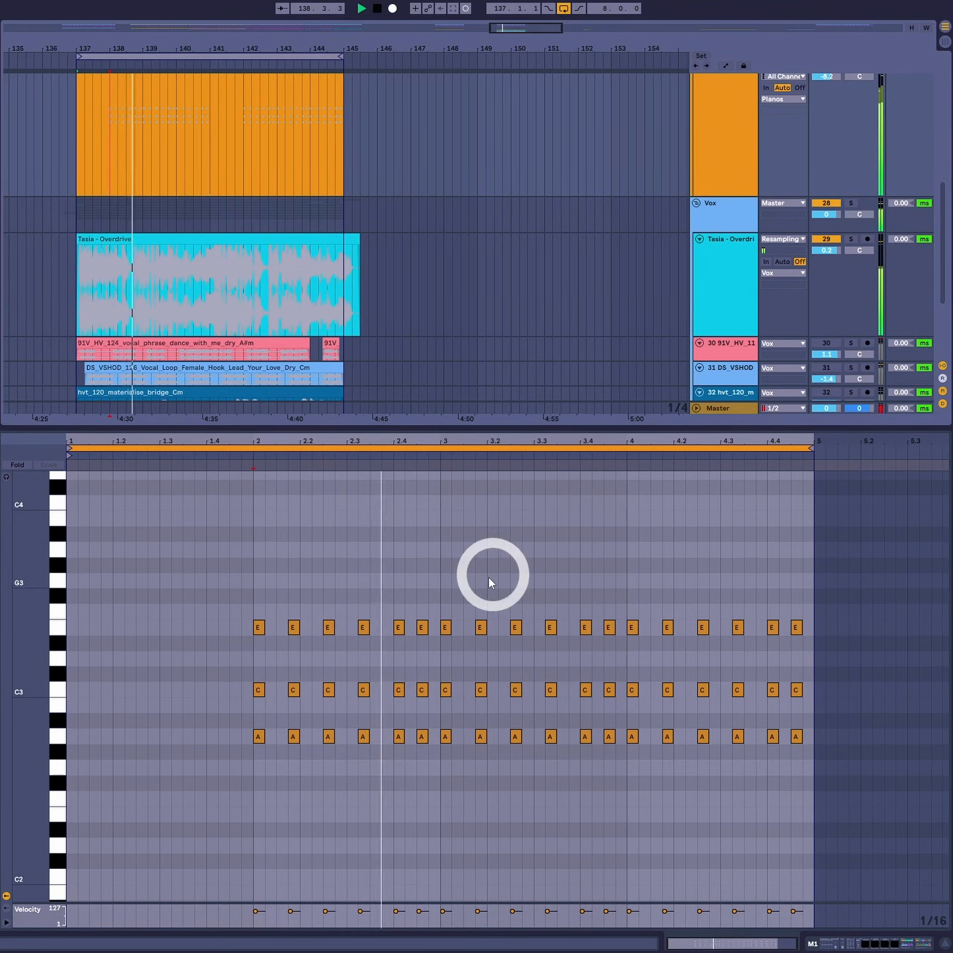
{"action": "key", "text": "space"}
{"action": "left_click_drag", "start_coordinate": [448, 581], "coordinate": [917, 818]}
{"action": "key", "text": "Delete"}
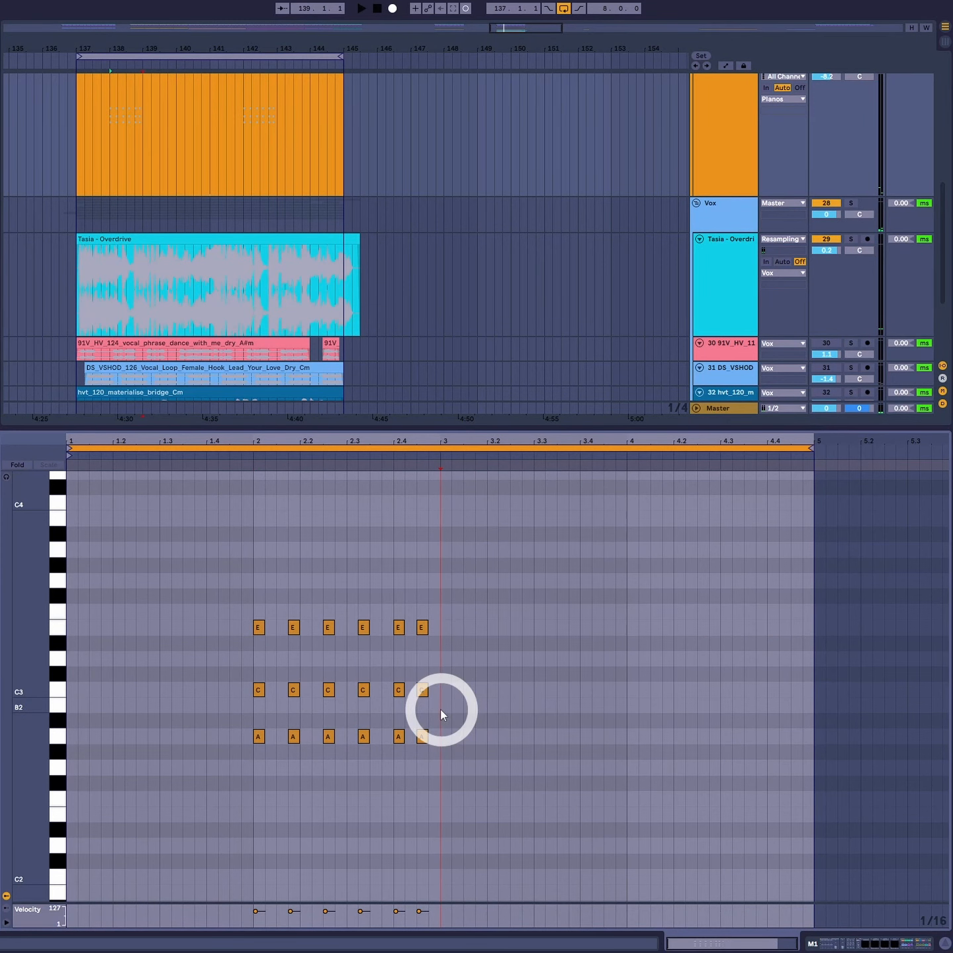
Try a repeated three-chord rhythm in bar 1 by copying bar 2's first three chords to 1.1.1 and again to 1.3.
{"action": "left_click_drag", "start_coordinate": [250, 582], "coordinate": [477, 879]}
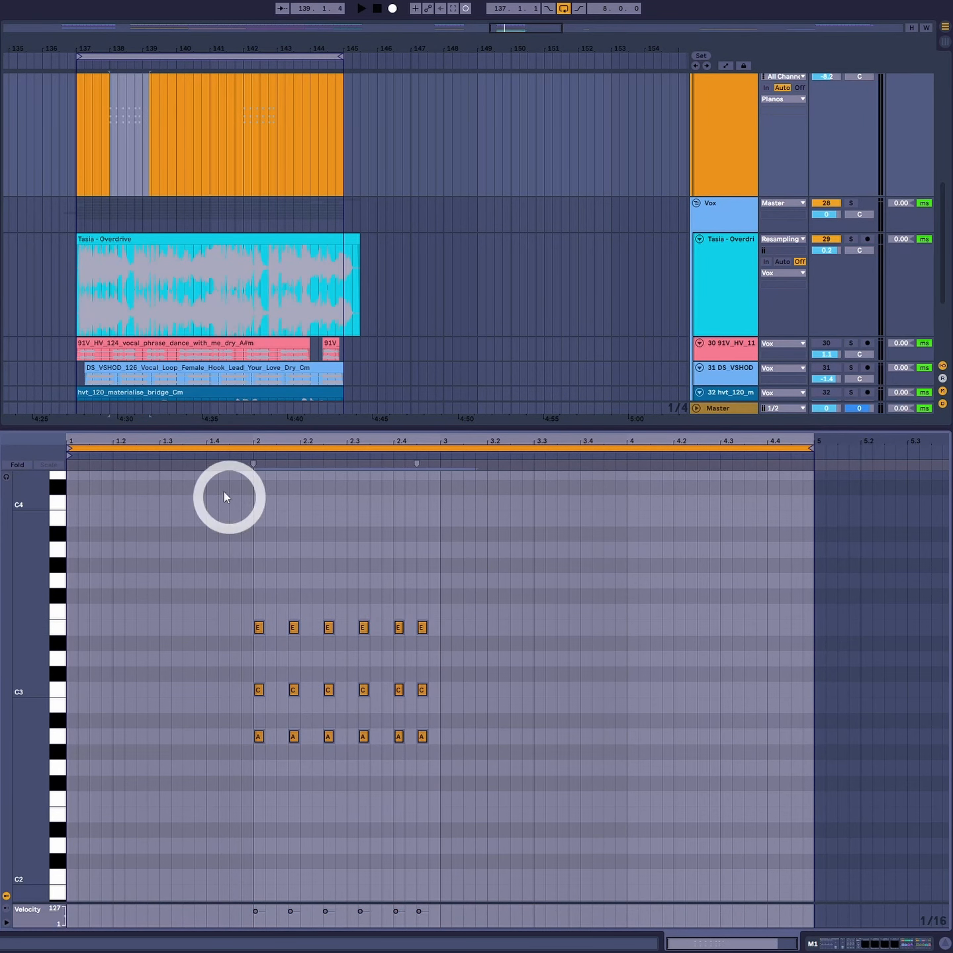
{"action": "left_click_drag", "start_coordinate": [236, 435], "coordinate": [420, 440]}
{"action": "left_click_drag", "start_coordinate": [94, 594], "coordinate": [348, 789]}
{"action": "left_click_drag", "start_coordinate": [358, 575], "coordinate": [701, 833]}
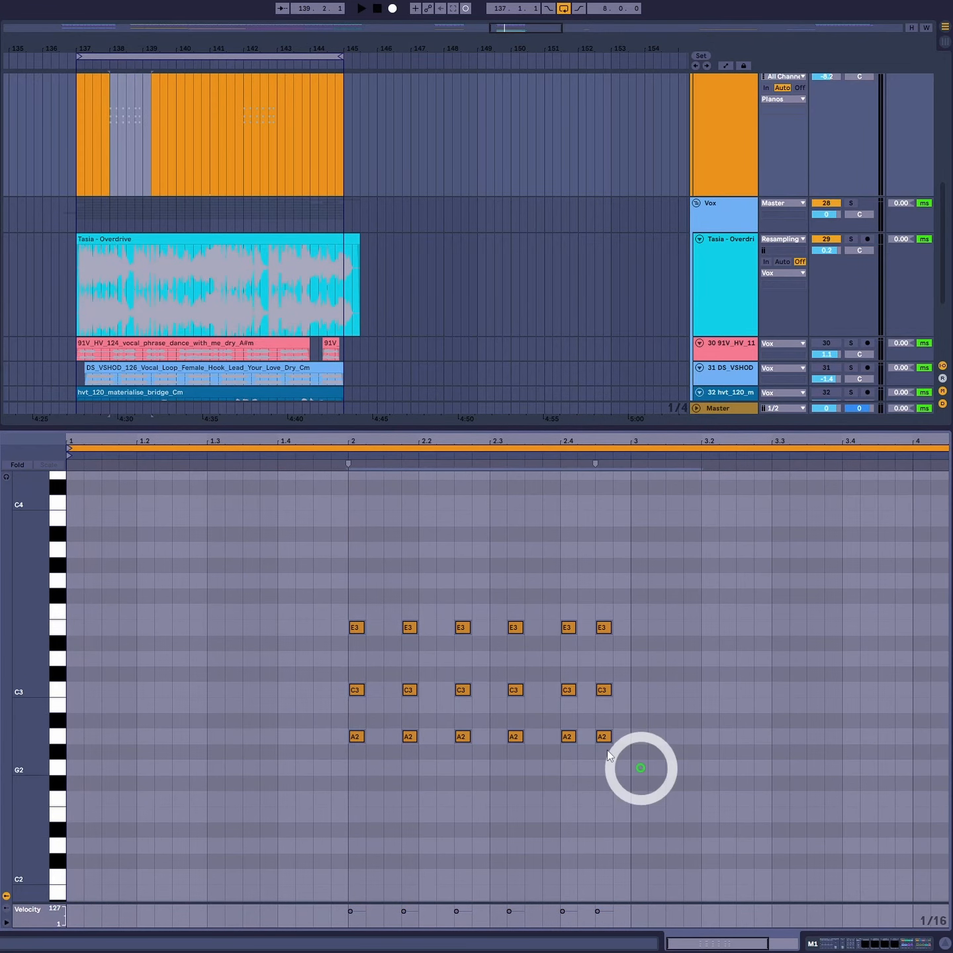
{"action": "left_click_drag", "start_coordinate": [357, 575], "coordinate": [459, 787]}
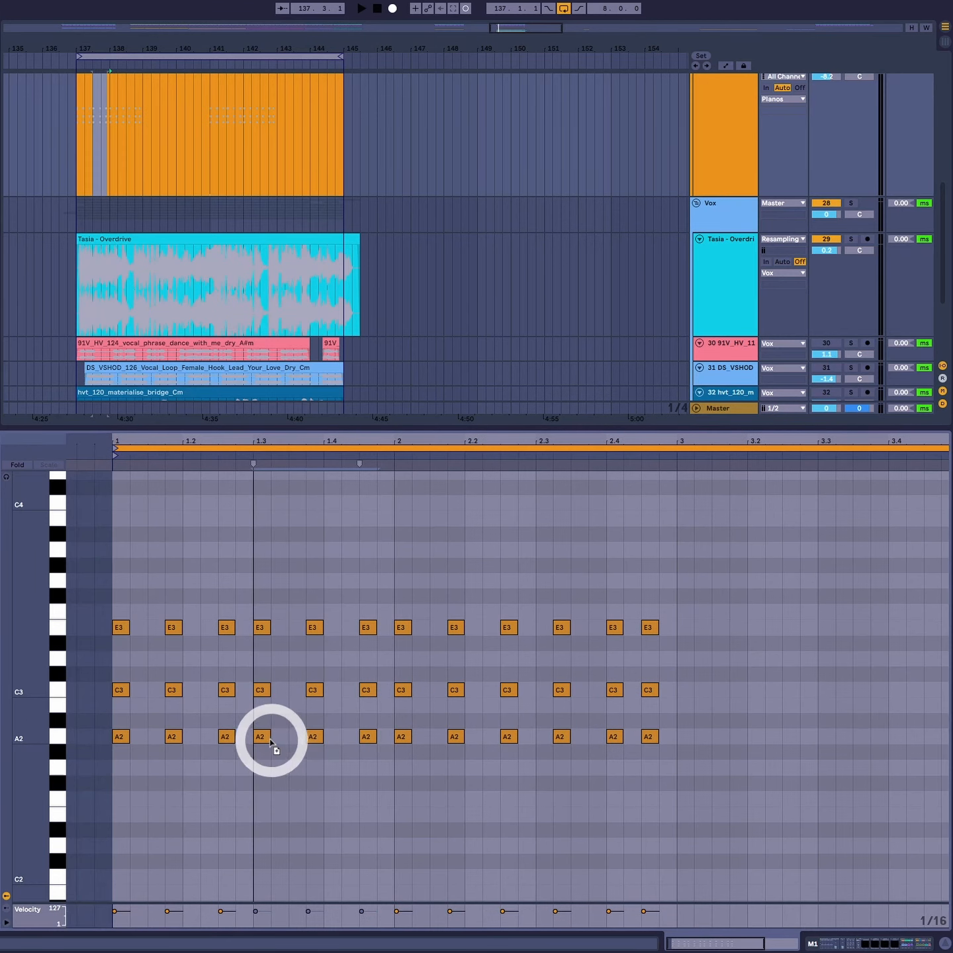
Shorten the clip's loop to two bars and play the pattern against the vocal from bar 137.
{"action": "key", "text": "space"}
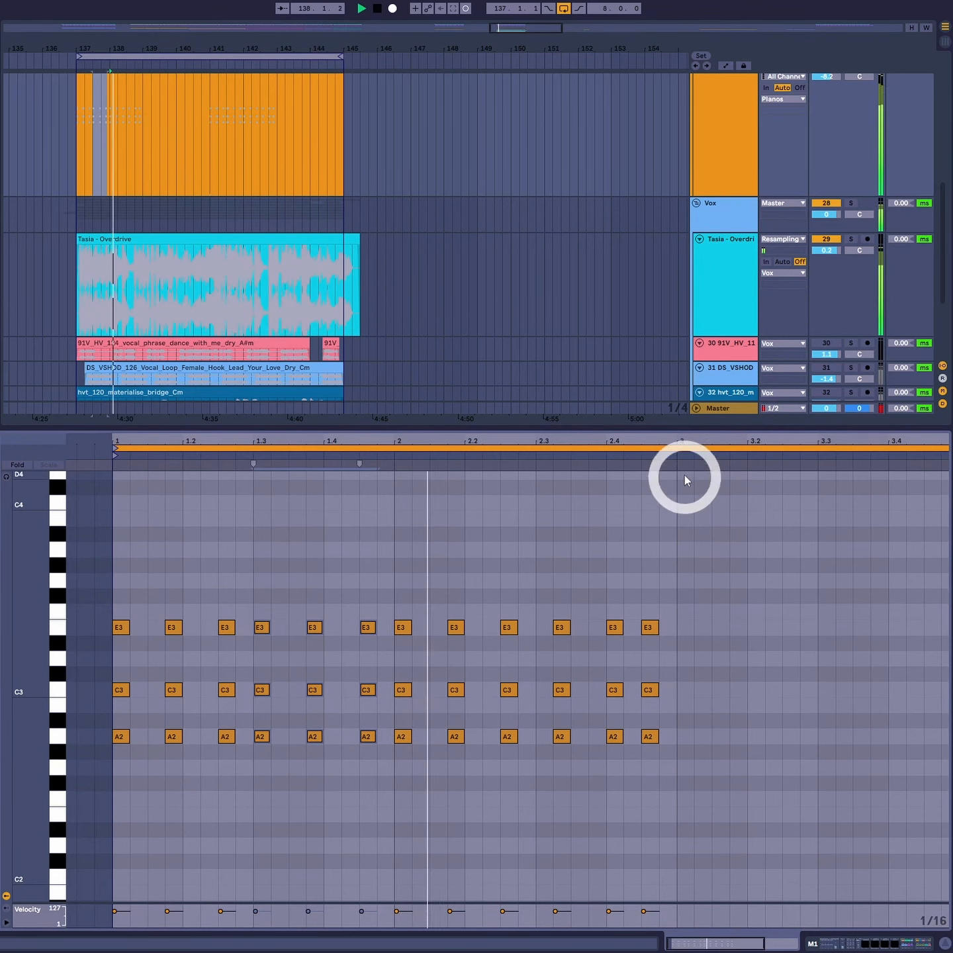
{"action": "left_click", "coordinate": [672, 448]}
{"action": "key", "text": "ctrl+Up"}
{"action": "key", "text": "space"}
{"action": "key", "text": "space"}
{"action": "left_click", "coordinate": [99, 191]}
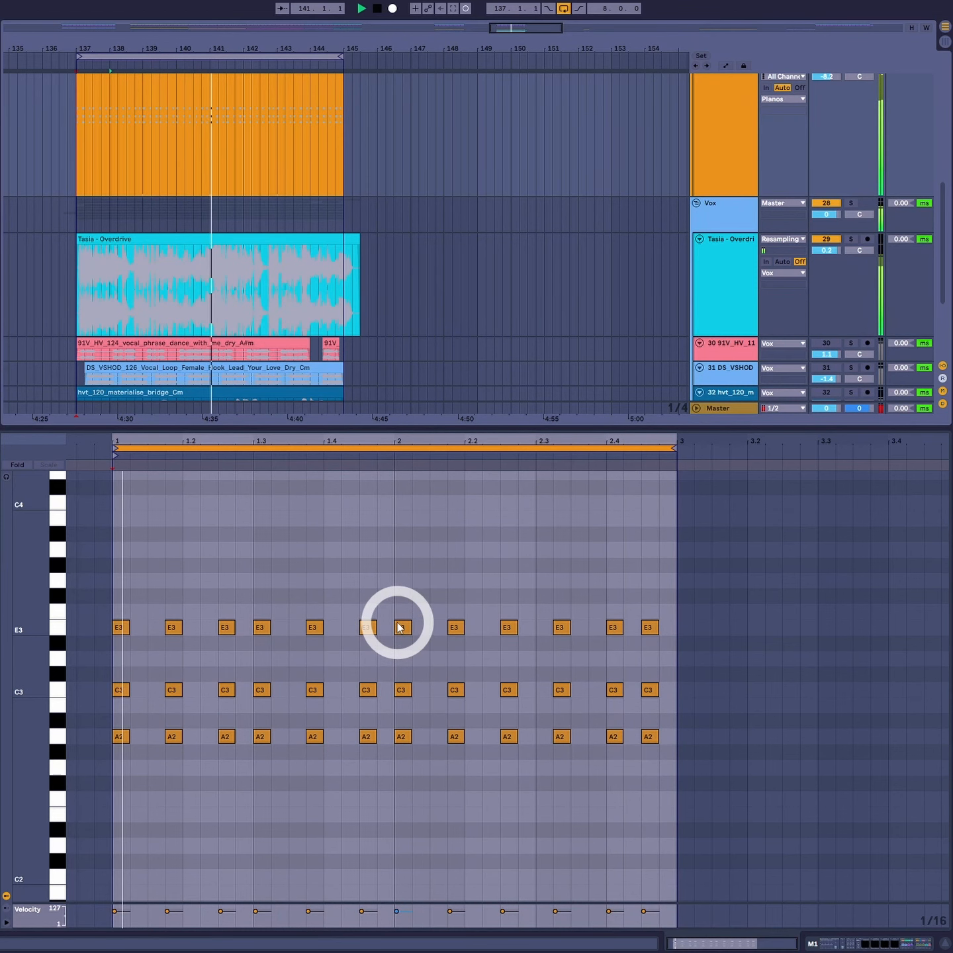
Clear the chords from bar 1 and place a single A2–C3–E3 chord at 1.1.3, where the vocal enters.
{"action": "left_click", "coordinate": [372, 569]}
{"action": "left_click_drag", "start_coordinate": [372, 568], "coordinate": [84, 811]}
{"action": "key", "text": "space"}
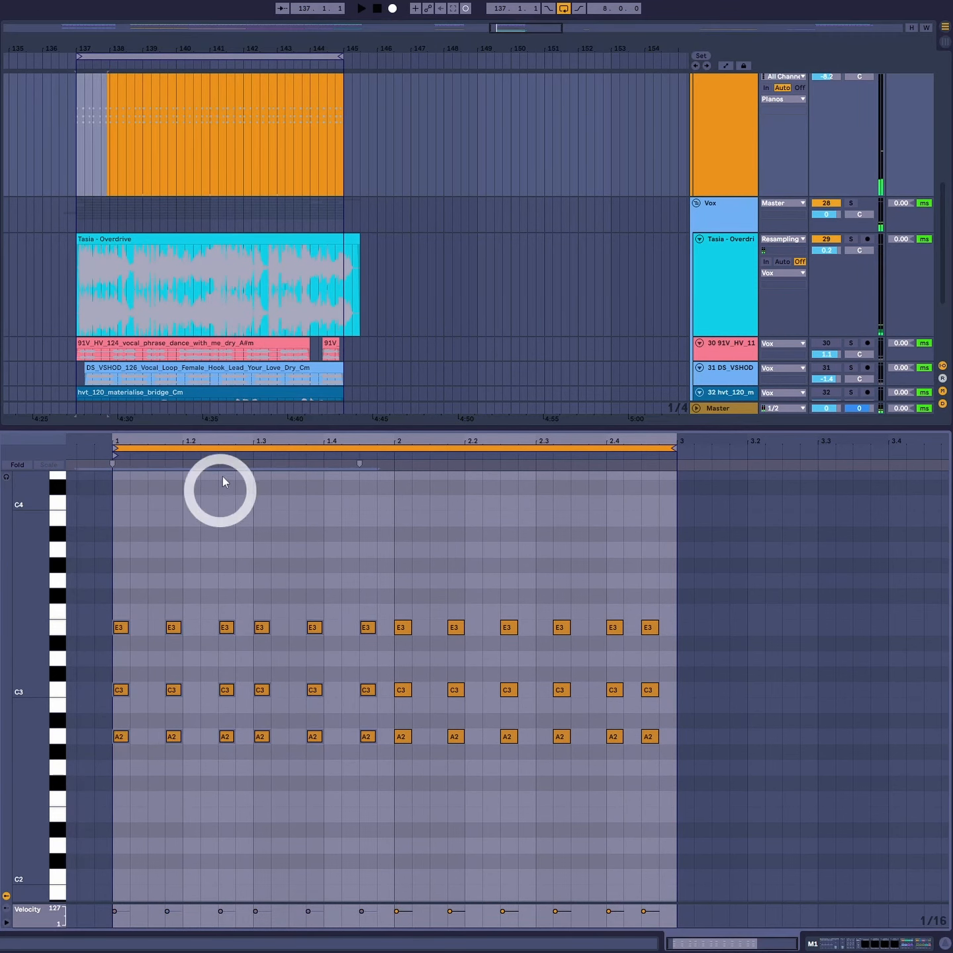
{"action": "key", "text": "Delete"}
{"action": "left_click_drag", "start_coordinate": [85, 51], "coordinate": [78, 45]}
{"action": "left_click_drag", "start_coordinate": [345, 627], "coordinate": [211, 734]}
{"action": "key", "text": "ctrl+z"}
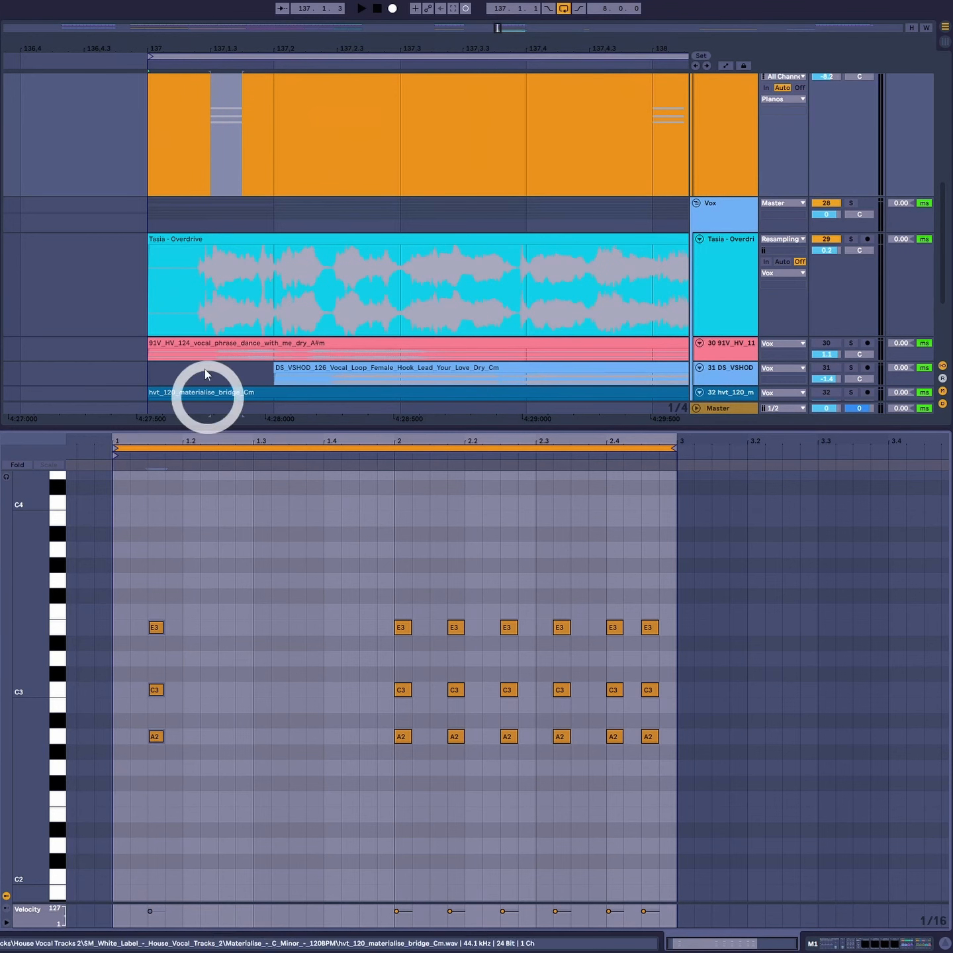
Narrow the arrangement grid to 1/16 and play the Tasia - Overdrive vocal from 137.1.3 to check its timing.
{"action": "left_click", "coordinate": [205, 301]}
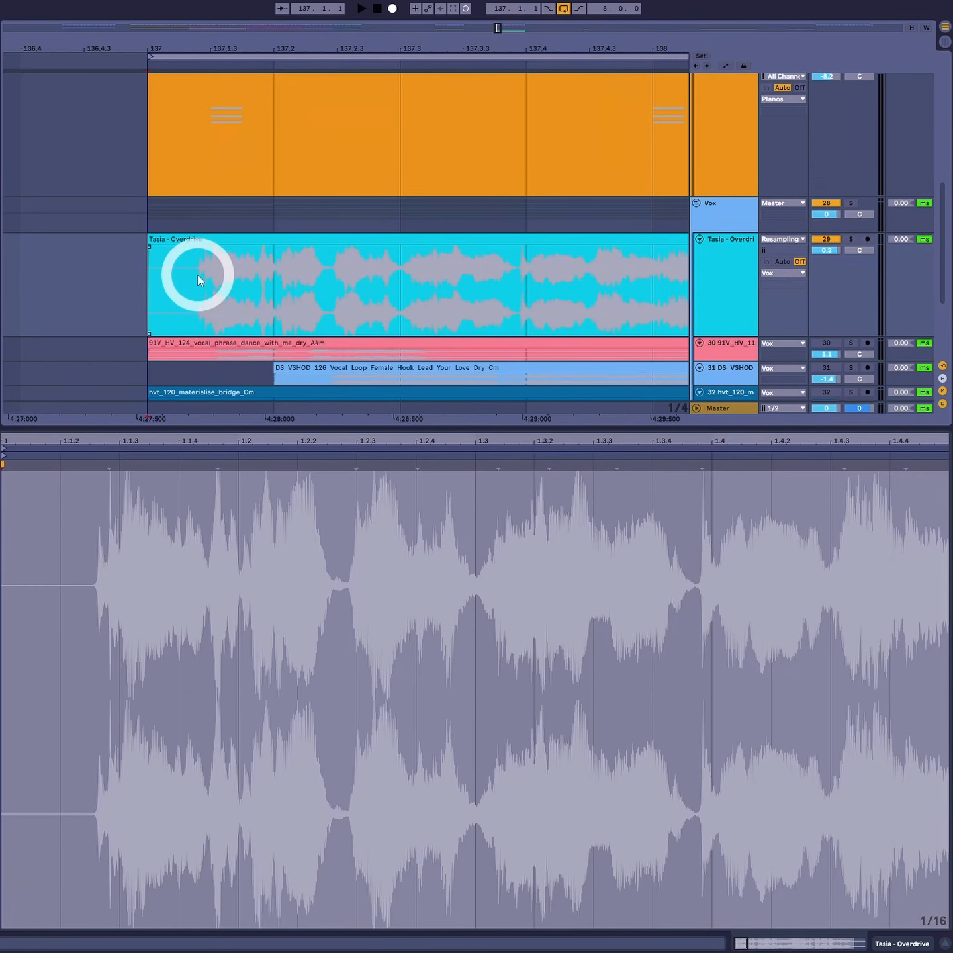
{"action": "key", "text": "super+1"}
{"action": "key", "text": "super+1"}
{"action": "left_click", "coordinate": [206, 288]}
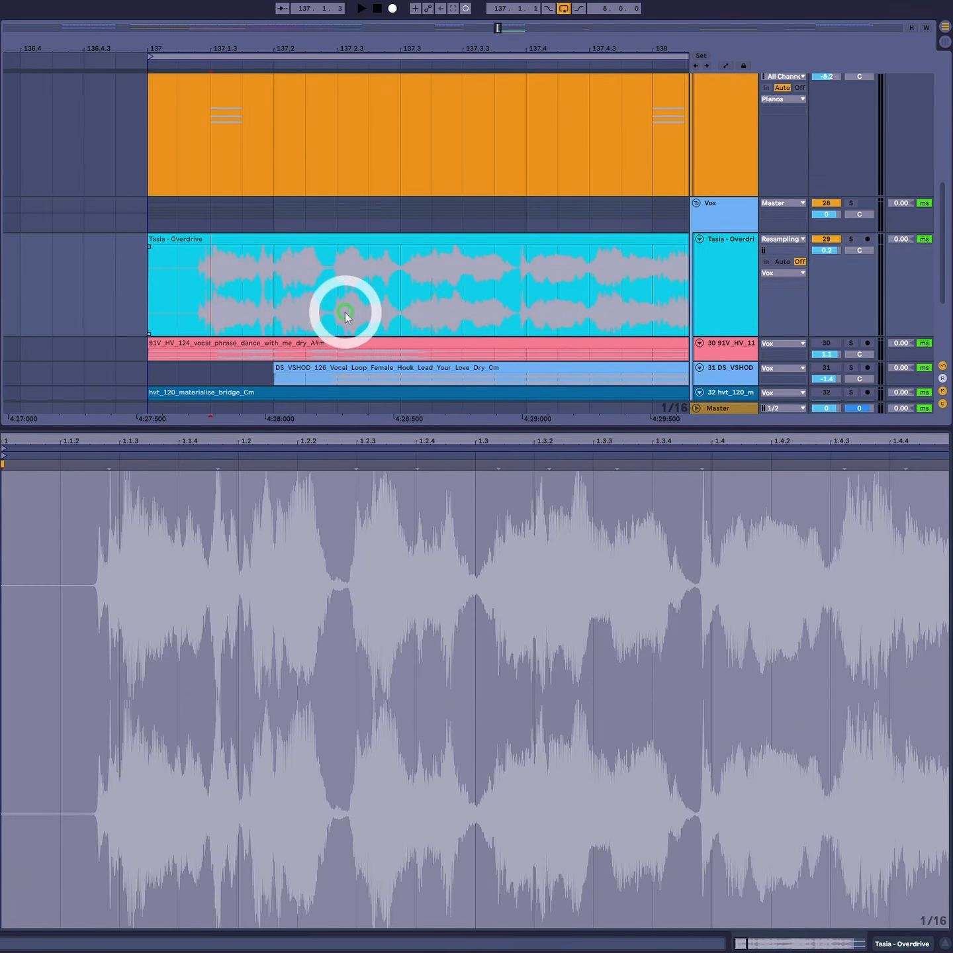
{"action": "key", "text": "space"}
{"action": "key", "text": "space"}
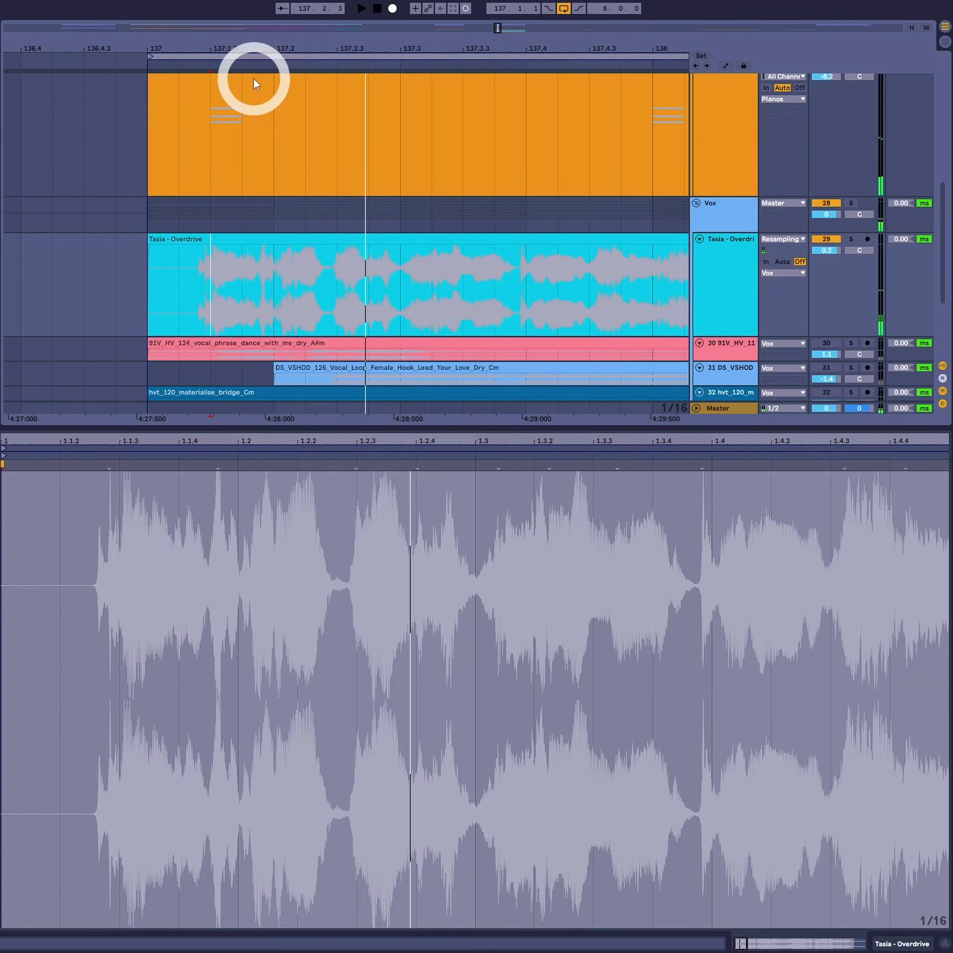
Copy the chord at 1.1.3 to 1.2 and play it against the vocal.
{"action": "left_click", "coordinate": [255, 79]}
{"action": "left_click_drag", "start_coordinate": [205, 635], "coordinate": [194, 733]}
{"action": "left_click", "coordinate": [159, 734]}
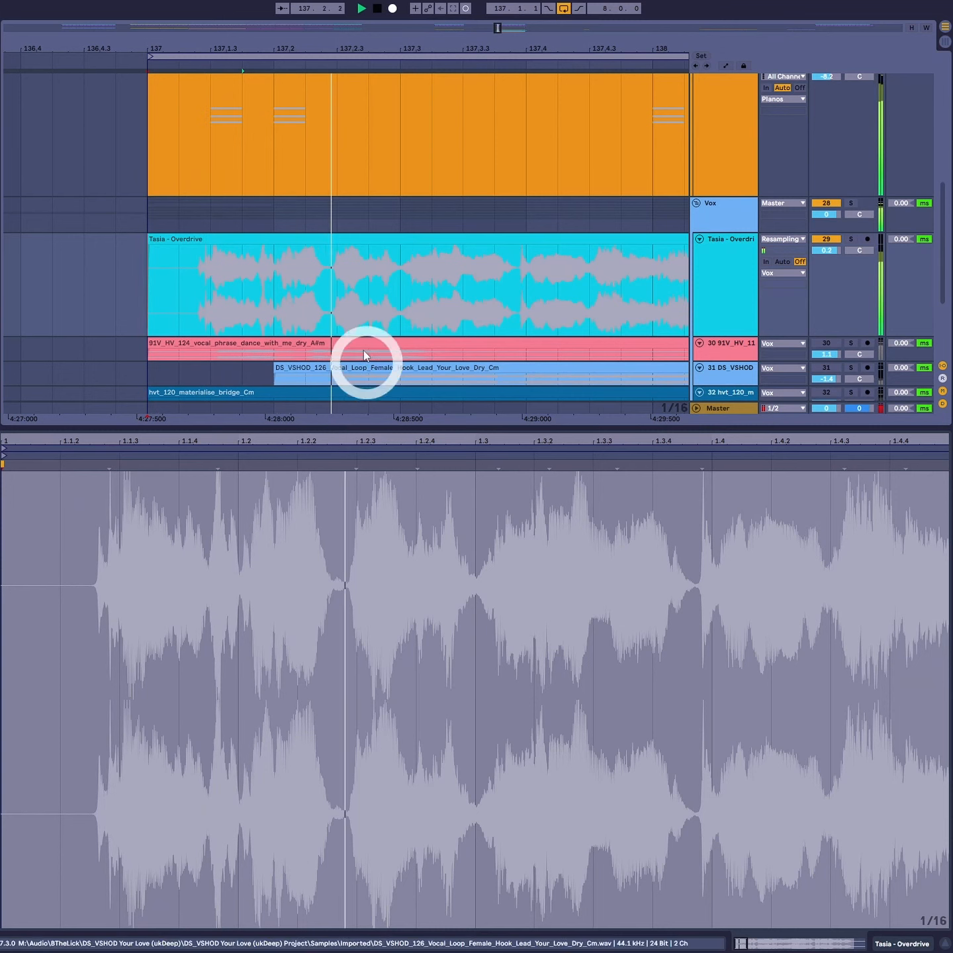
{"action": "key", "text": "space"}
Copy the chord to 1.3, 1.3.4 and 1.4.3 in bar 1 and play the two-bar loop with the vocal.
{"action": "scroll", "coordinate": [357, 114], "scroll_direction": "up", "scroll_amount": 2}
{"action": "left_click", "coordinate": [355, 128]}
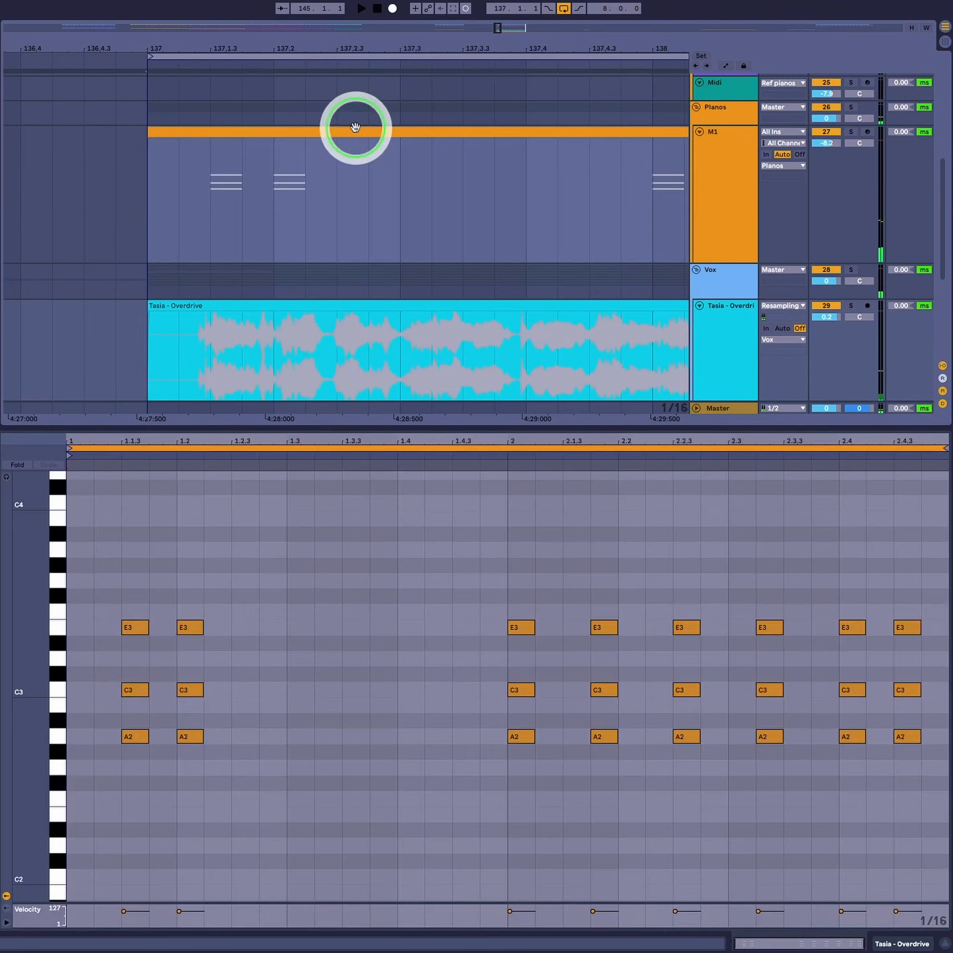
{"action": "left_click_drag", "start_coordinate": [251, 632], "coordinate": [149, 794]}
{"action": "left_click_drag", "start_coordinate": [193, 749], "coordinate": [460, 745]}
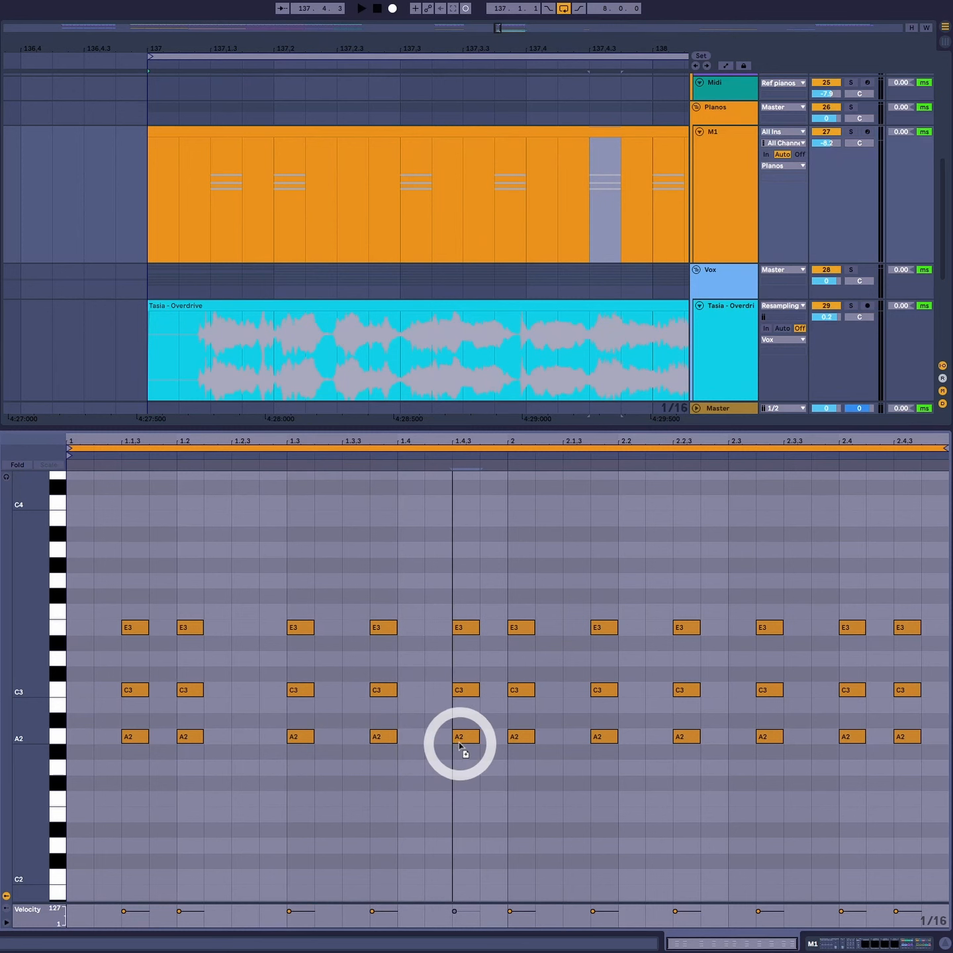
{"action": "key", "text": "space"}
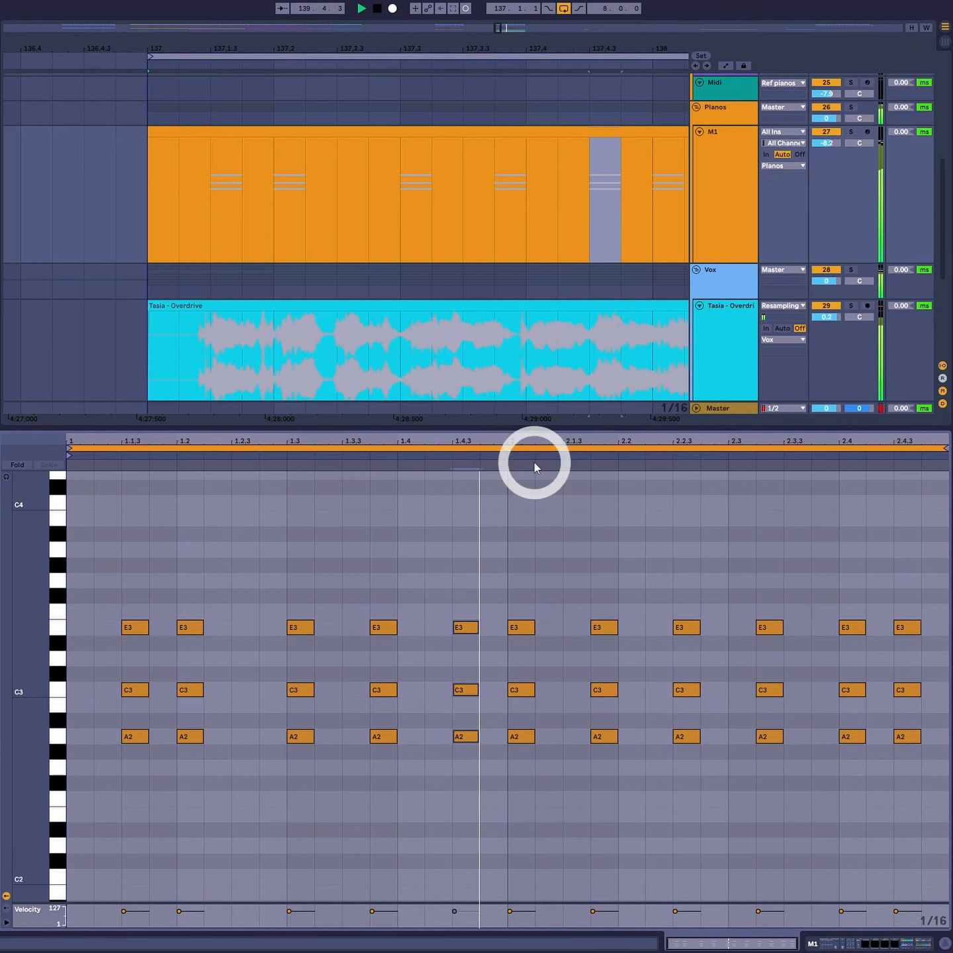
{"action": "left_click", "coordinate": [541, 445]}
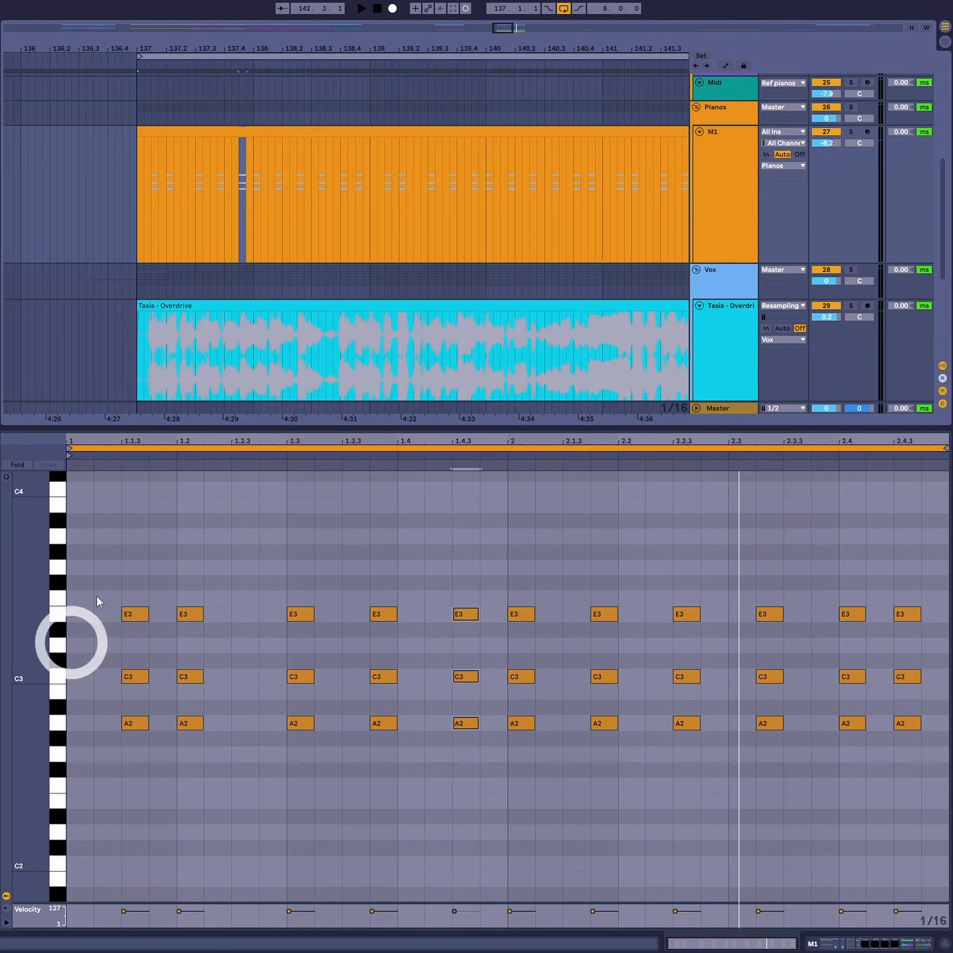
Remove the M1 clip and switch the active vocal from Tasia - Overdrive to the 91V_HV_124_vocal_phrase_dance_with_me_dry_A#m track.
{"action": "left_click_drag", "start_coordinate": [284, 41], "coordinate": [284, 47]}
{"action": "scroll", "coordinate": [240, 351], "scroll_direction": "down", "scroll_amount": 3}
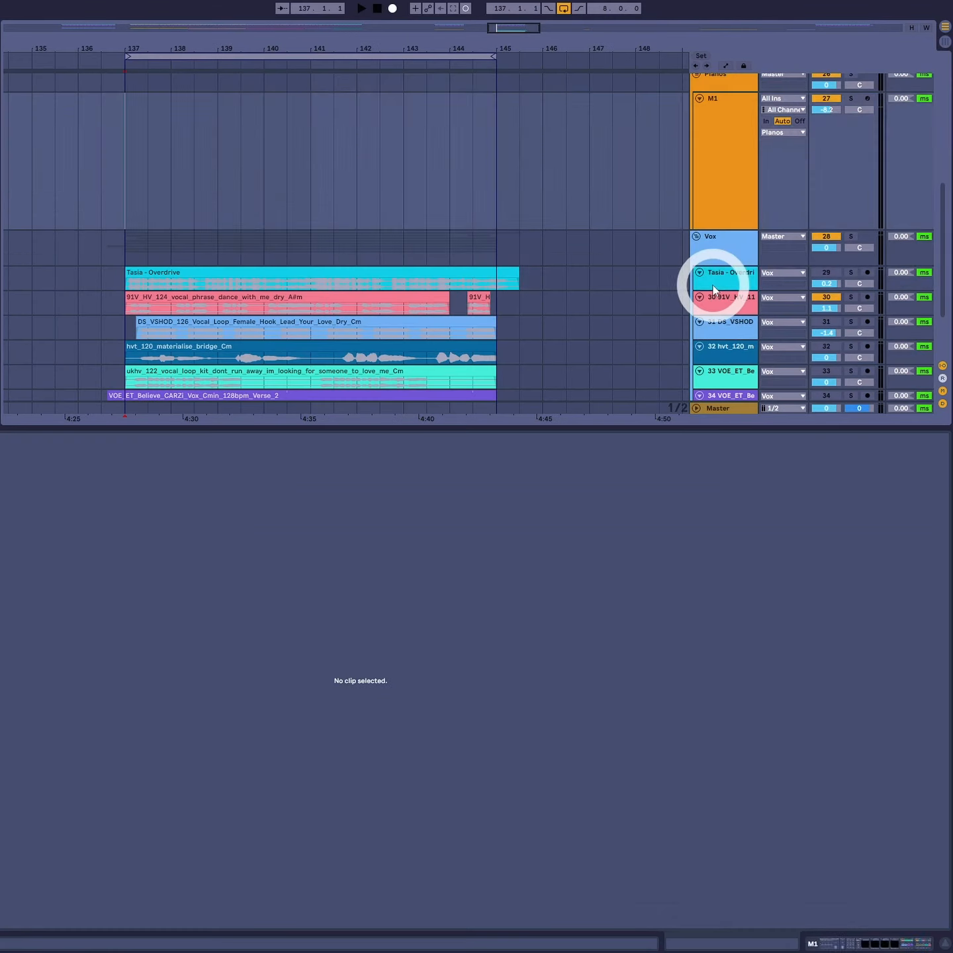
{"action": "left_click", "coordinate": [713, 289]}
{"action": "left_click_drag", "start_coordinate": [126, 159], "coordinate": [487, 197]}
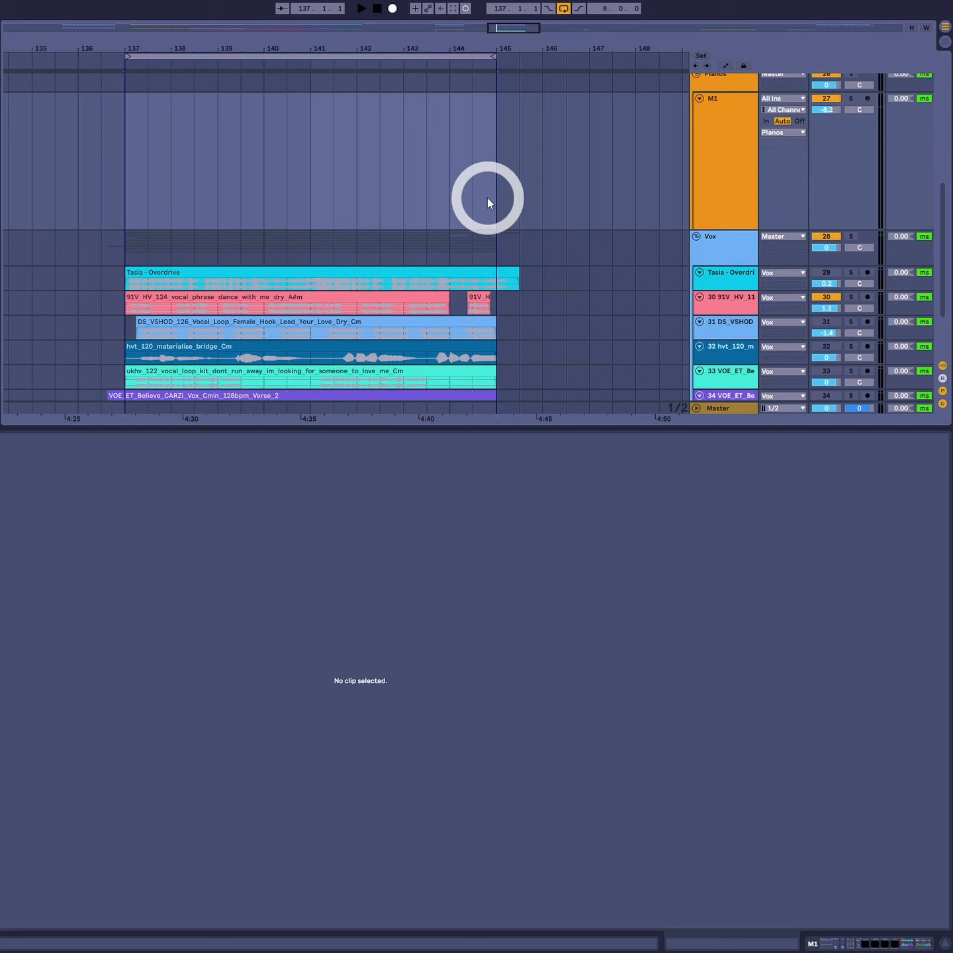
{"action": "left_click", "coordinate": [161, 198]}
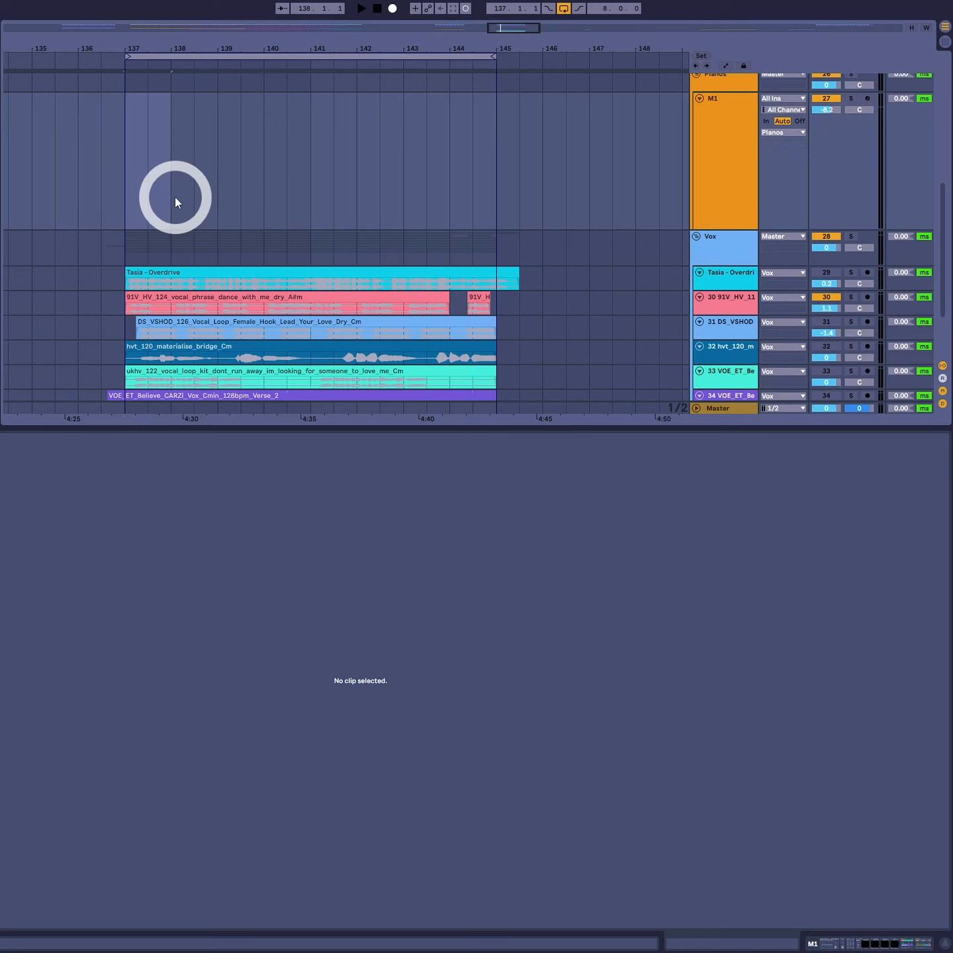
{"action": "left_click_drag", "start_coordinate": [175, 196], "coordinate": [492, 206]}
{"action": "left_click", "coordinate": [164, 184]}
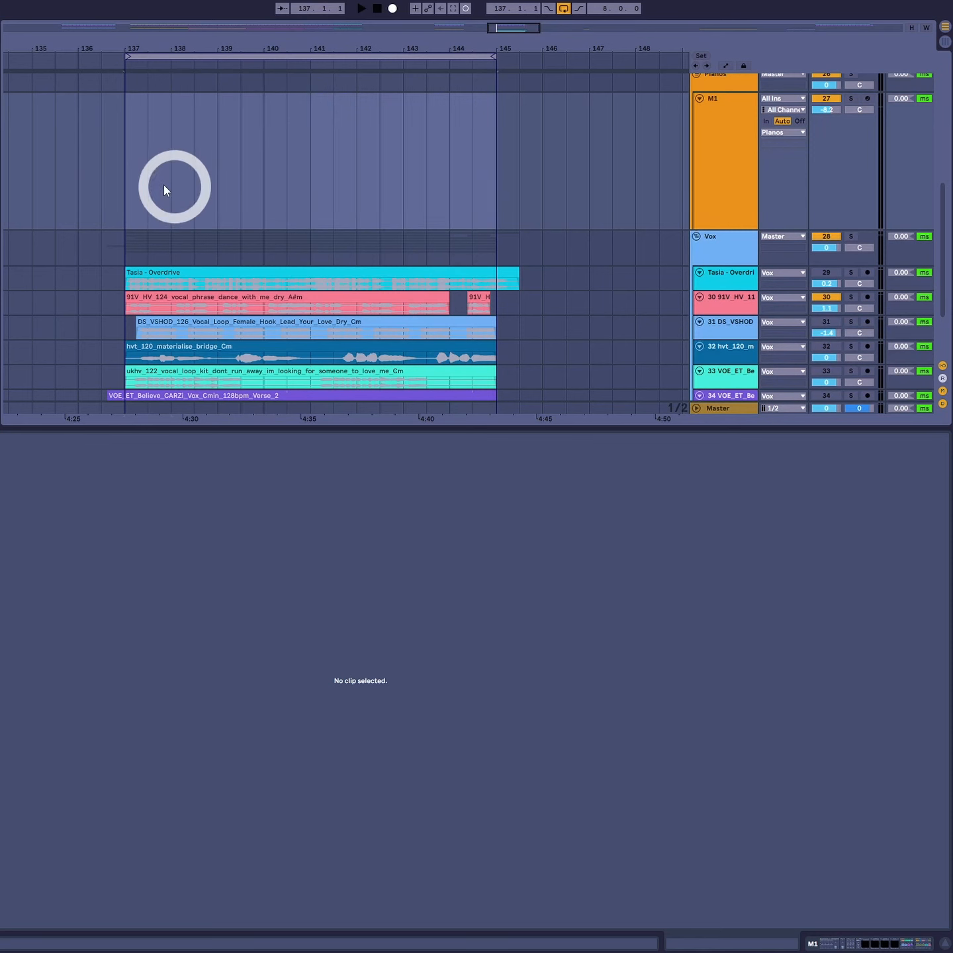
{"action": "left_click_drag", "start_coordinate": [126, 185], "coordinate": [165, 187]}
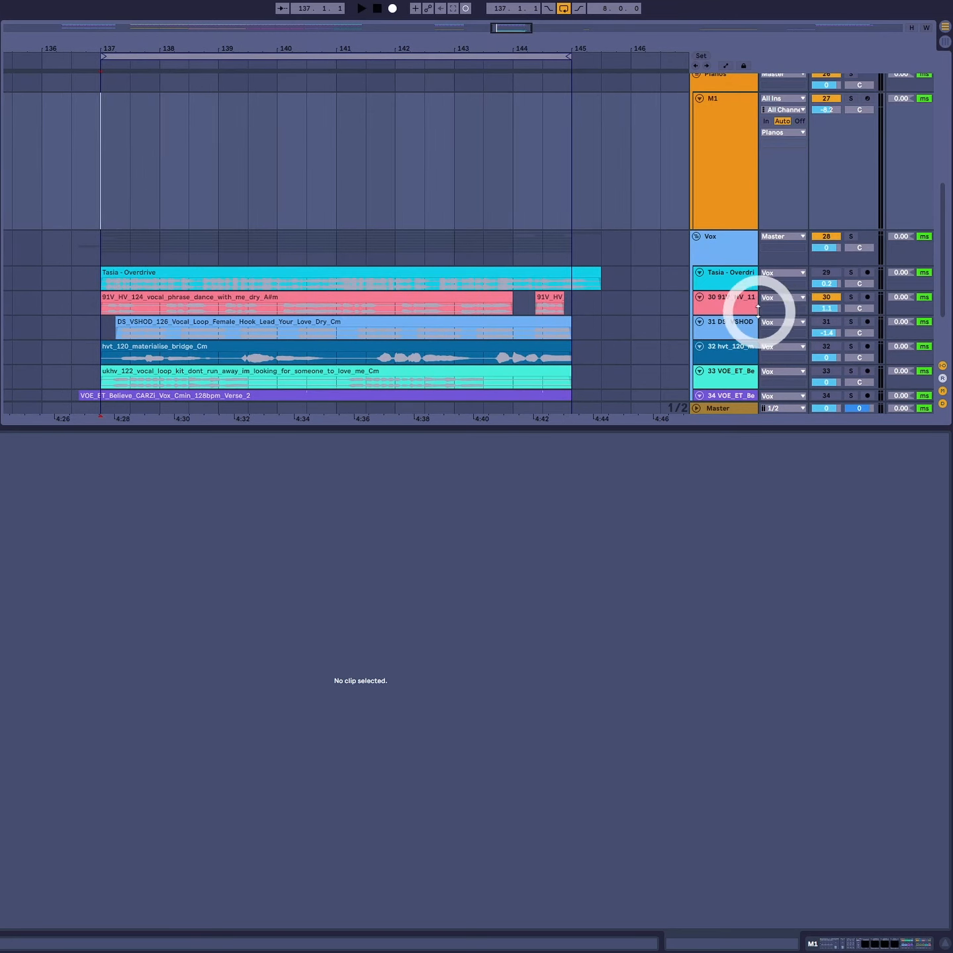
Play the dance_with_me vocal from bar 137 and create an empty one-bar MIDI clip at bar 137 on the M1 track.
{"action": "left_click", "coordinate": [740, 307]}
{"action": "key", "text": "space"}
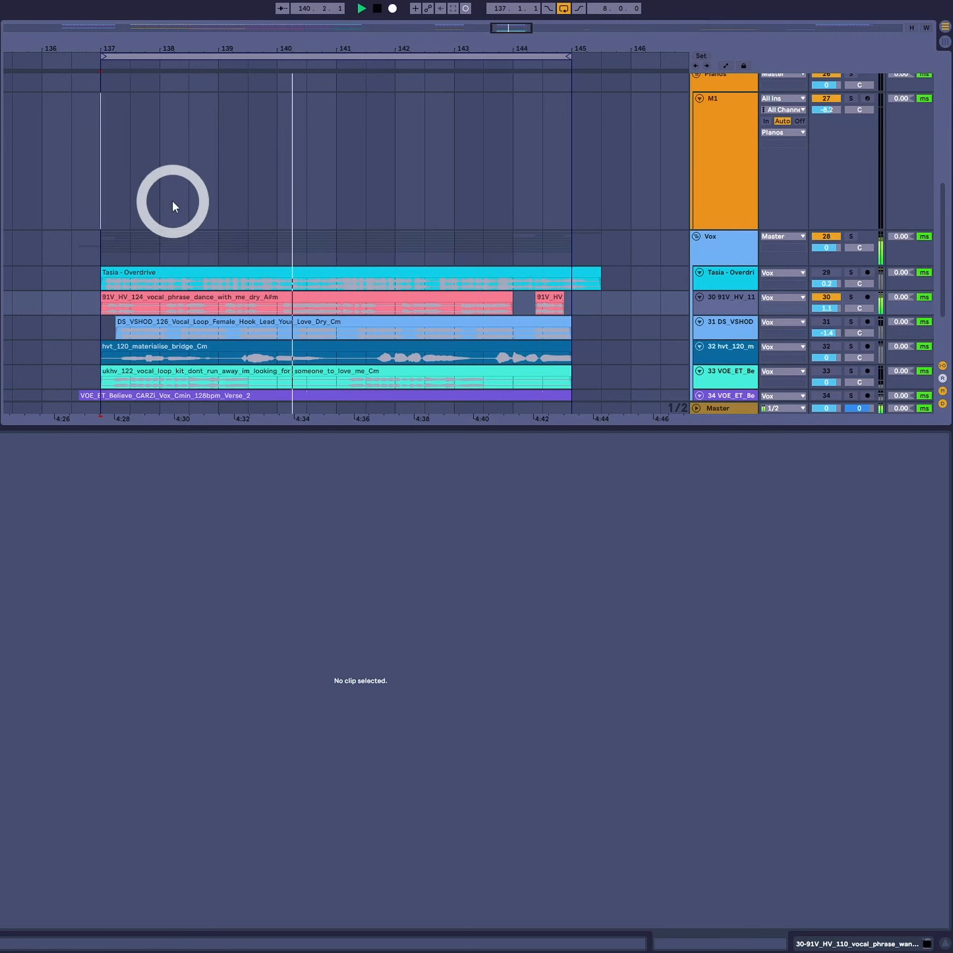
{"action": "key", "text": "space"}
{"action": "left_click_drag", "start_coordinate": [102, 181], "coordinate": [161, 198]}
{"action": "key", "text": "ctrl+shift+m"}
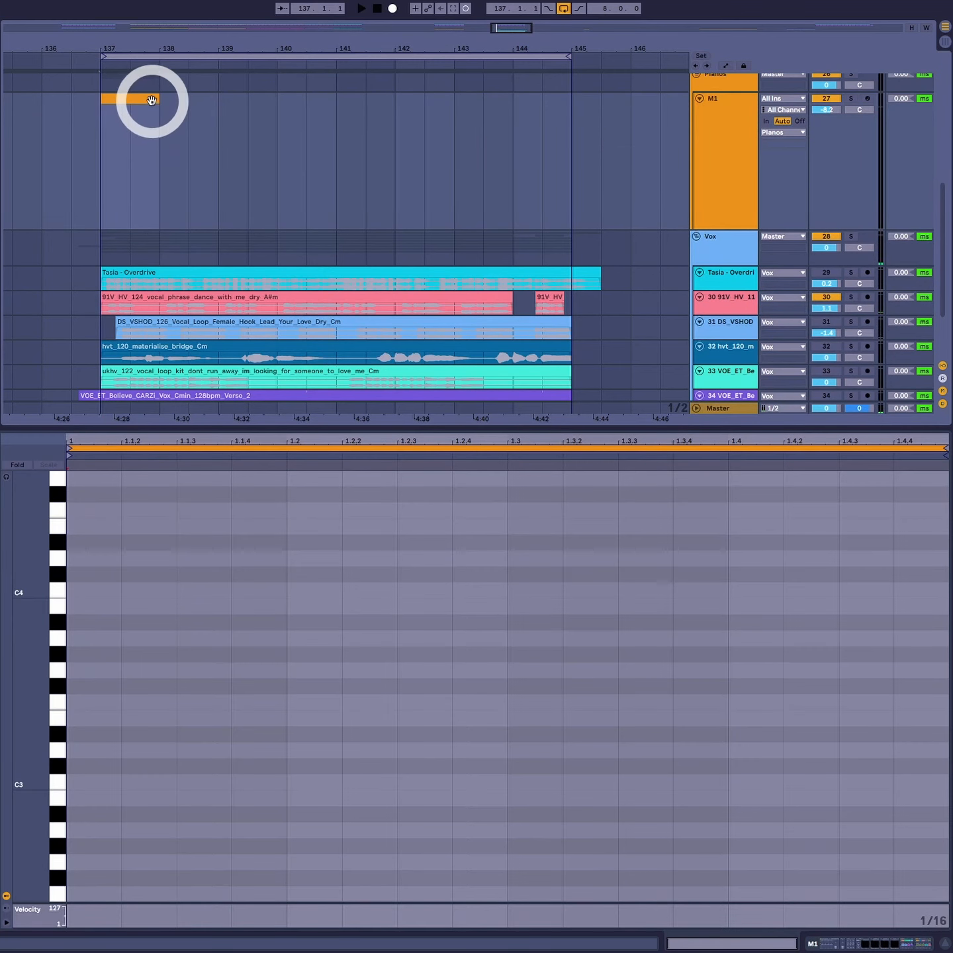
Extend the M1 clip to bar 145, add 1/16 A3 notes at 1.1.3, 1.2.2 and 1.3, and play them with the vocal.
{"action": "left_click_drag", "start_coordinate": [153, 100], "coordinate": [587, 408]}
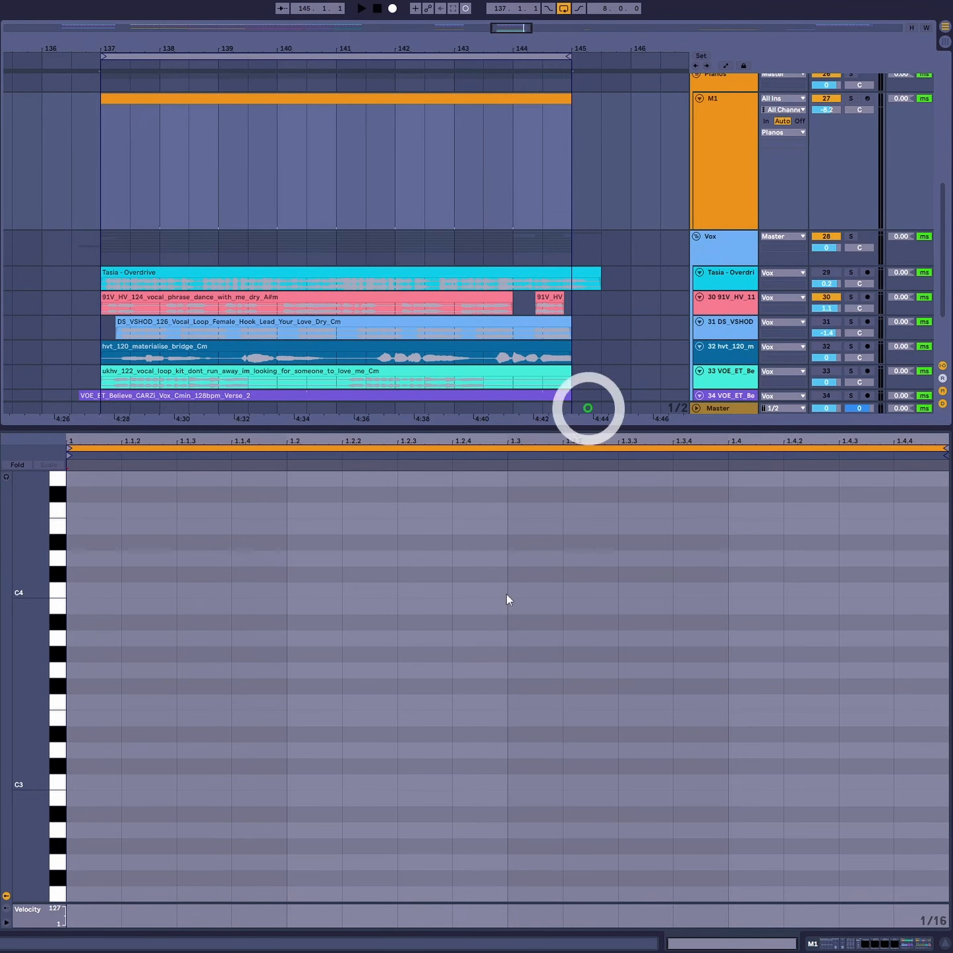
{"action": "double_click", "coordinate": [213, 637]}
{"action": "double_click", "coordinate": [380, 642]}
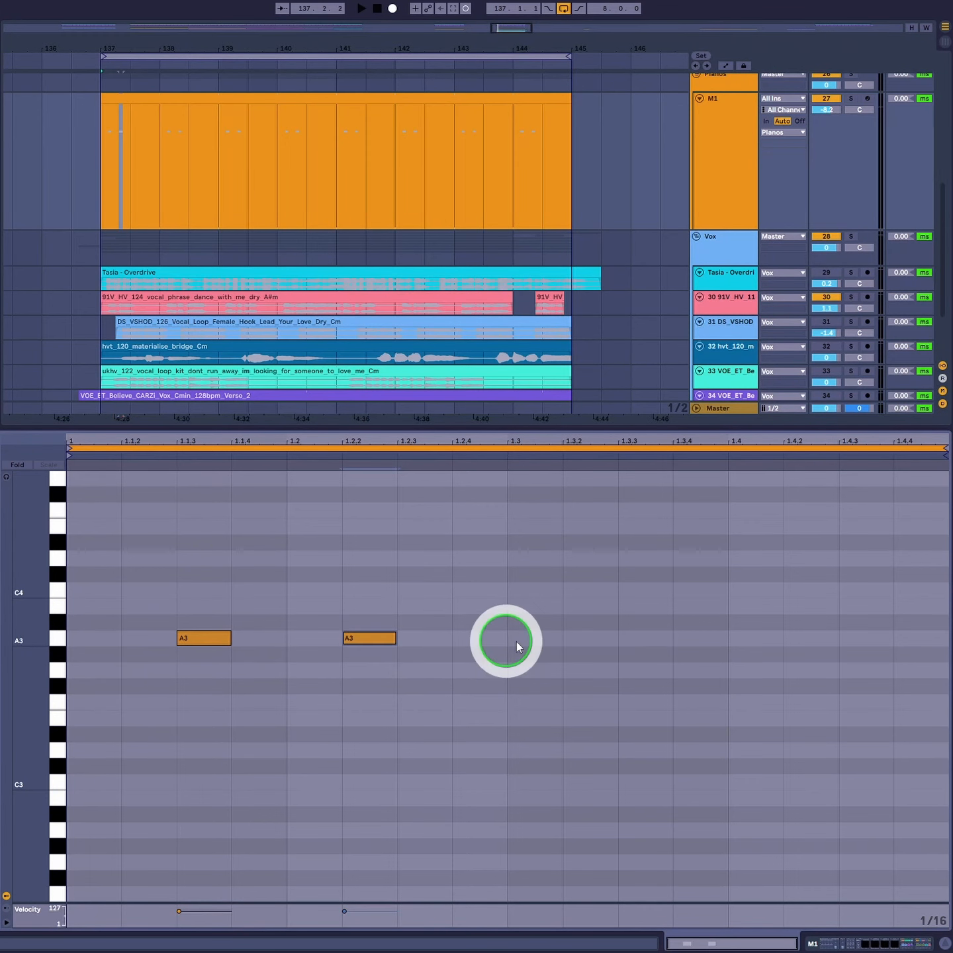
{"action": "double_click", "coordinate": [538, 642]}
{"action": "key", "text": "space"}
{"action": "left_click_drag", "start_coordinate": [665, 584], "coordinate": [277, 655]}
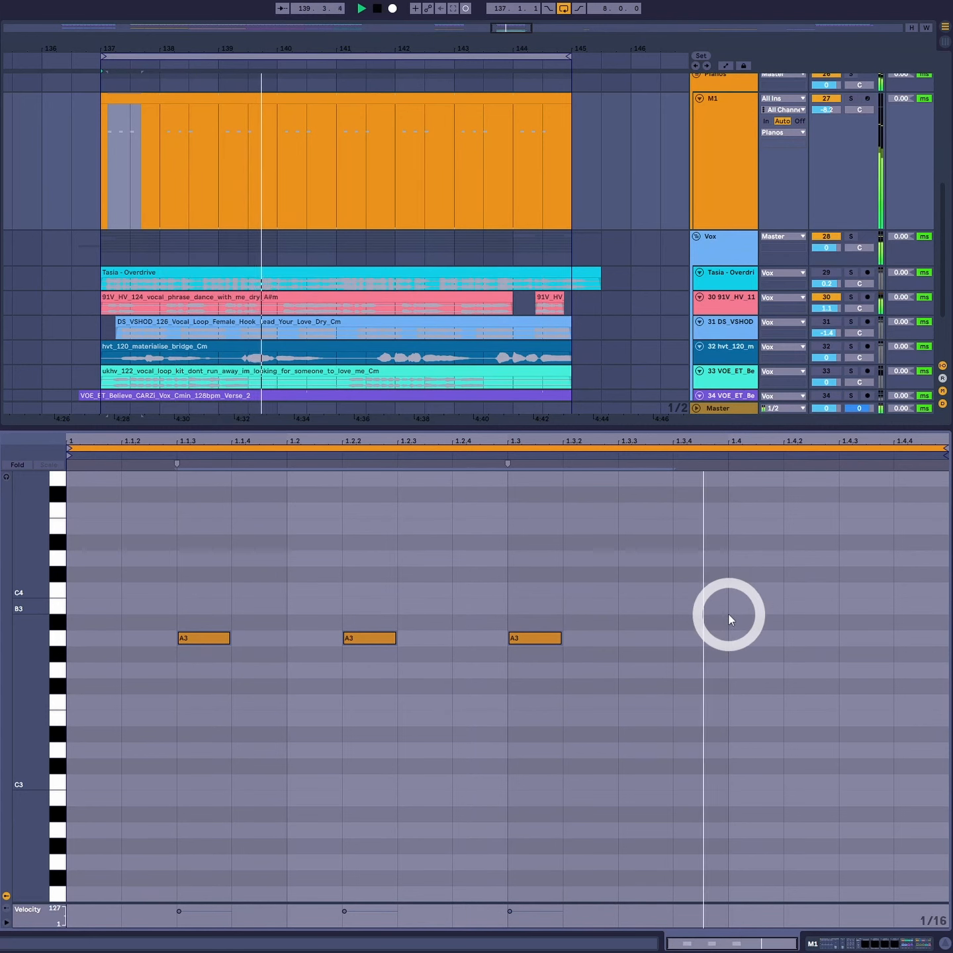
Turn the three A3 hits into A2–C3–E3 chords at 1.1.3, 1.2.2 and 1.3 and play them with the vocal.
{"action": "scroll", "coordinate": [729, 616], "scroll_direction": "down", "scroll_amount": 5}
{"action": "scroll", "coordinate": [670, 606], "scroll_direction": "up", "scroll_amount": 2}
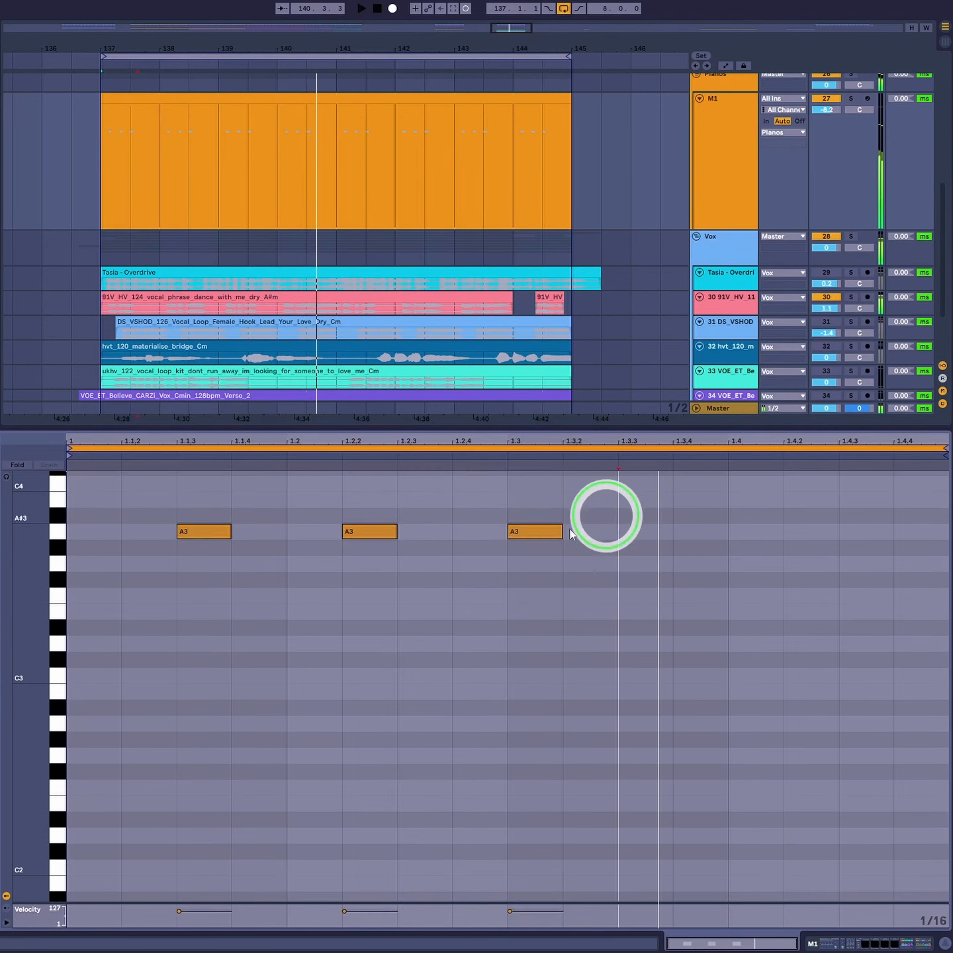
{"action": "key", "text": "space"}
{"action": "left_click_drag", "start_coordinate": [195, 533], "coordinate": [222, 563]}
{"action": "scroll", "coordinate": [341, 723], "scroll_direction": "down", "scroll_amount": 2}
{"action": "scroll", "coordinate": [278, 569], "scroll_direction": "up", "scroll_amount": 4}
{"action": "left_click_drag", "start_coordinate": [604, 532], "coordinate": [123, 628]}
{"action": "key", "text": "Delete"}
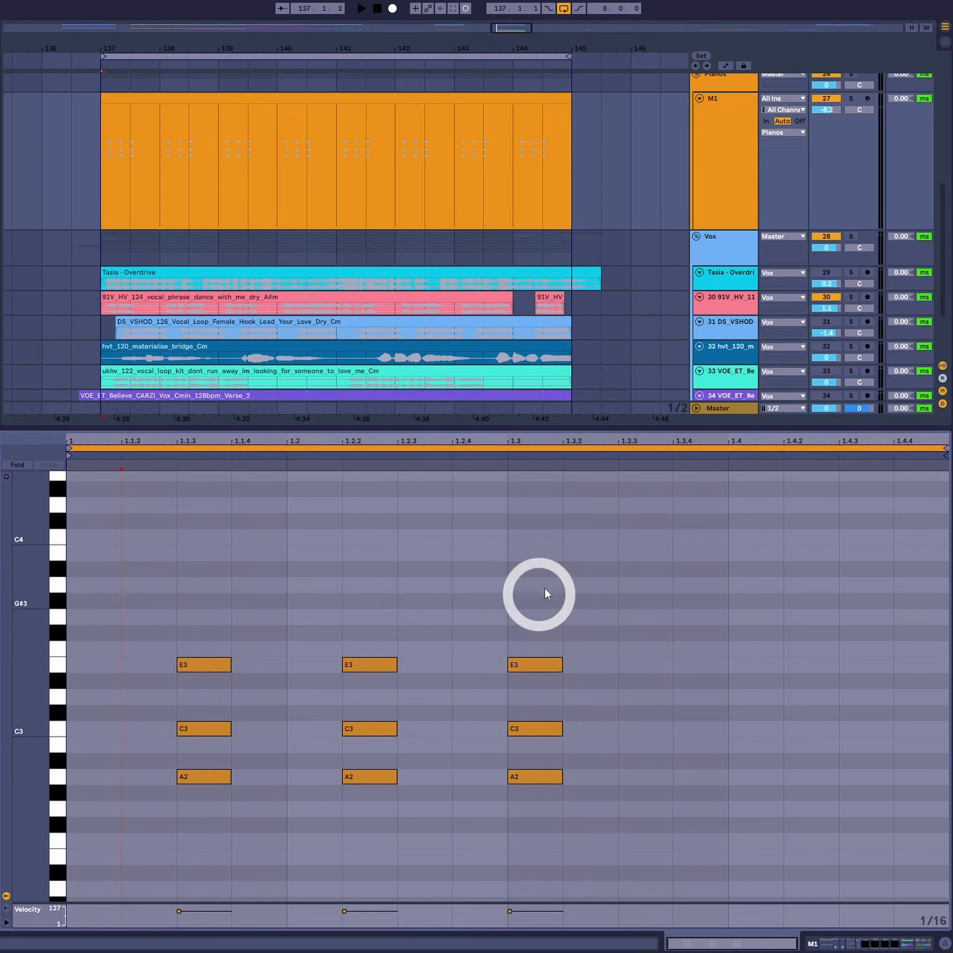
{"action": "left_click", "coordinate": [99, 802]}
{"action": "key", "text": "space"}
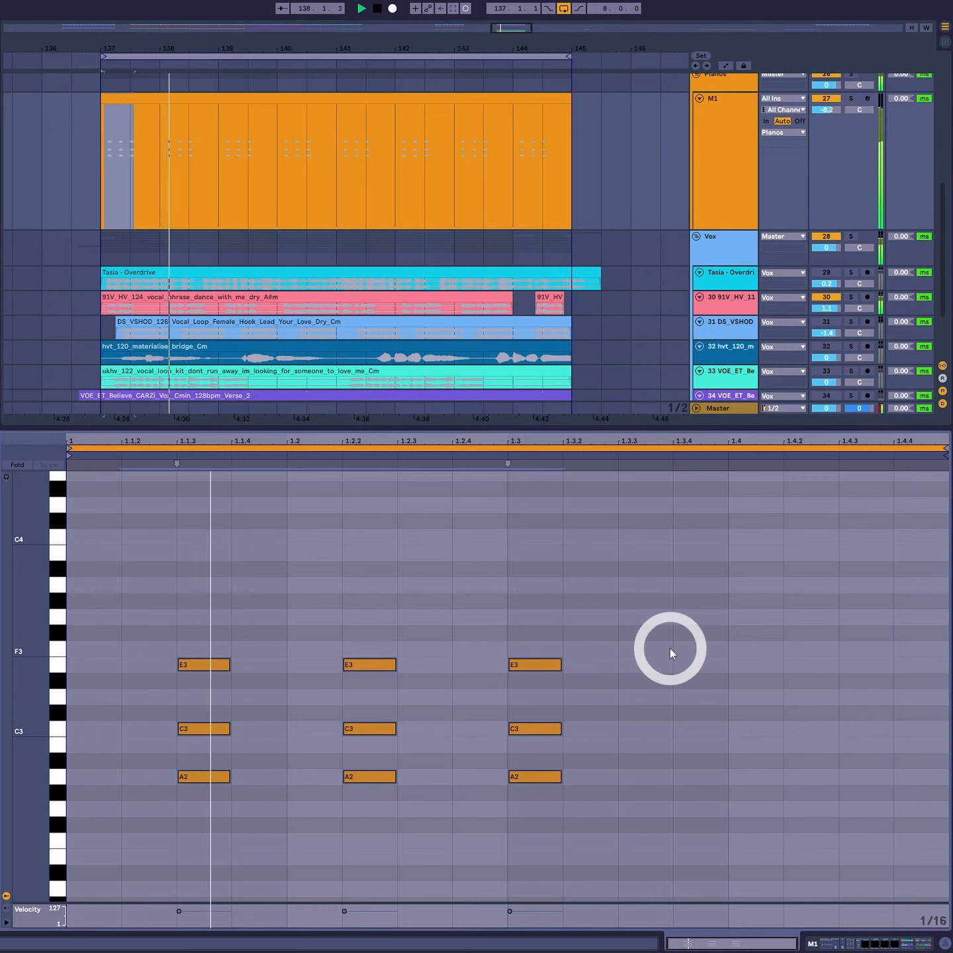
Copy the chord at 1.3 to 1.3.4 and 1.4.3 and play the five-chord pattern against the vocal.
{"action": "left_click", "coordinate": [514, 827]}
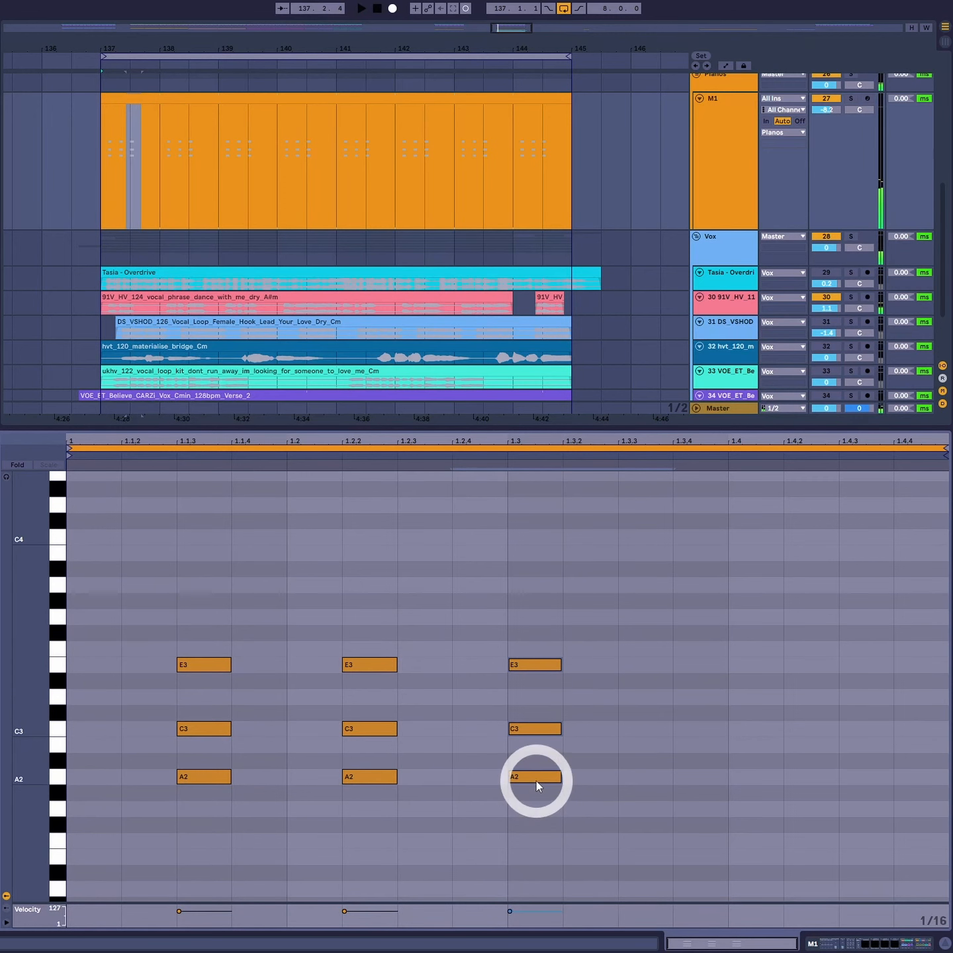
{"action": "left_click_drag", "start_coordinate": [536, 782], "coordinate": [874, 772]}
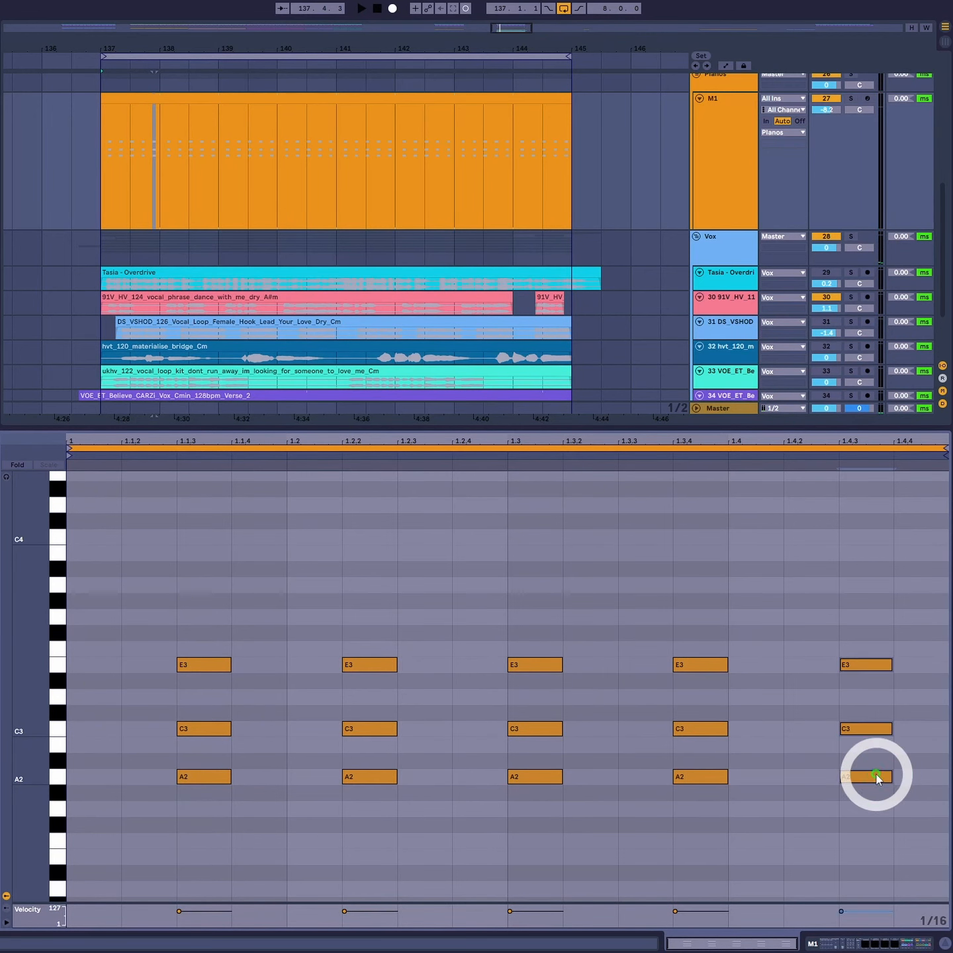
{"action": "key", "text": "space"}
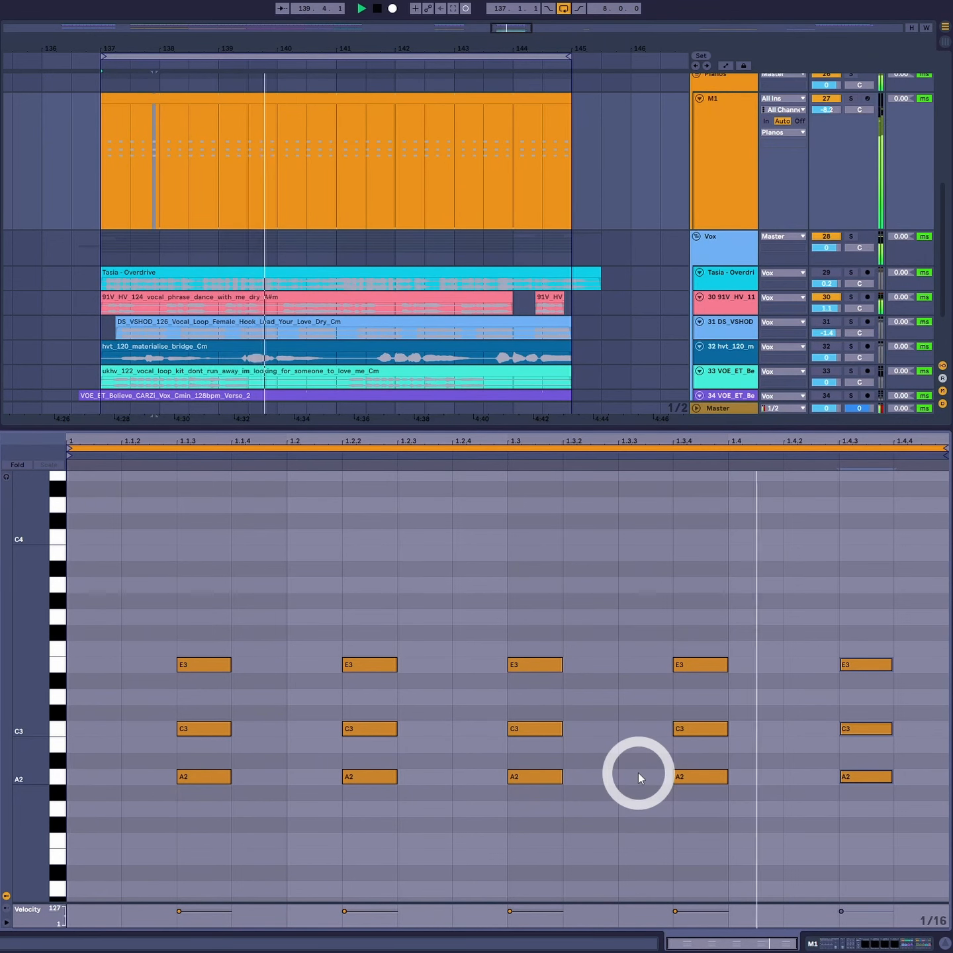
{"action": "key", "text": "space"}
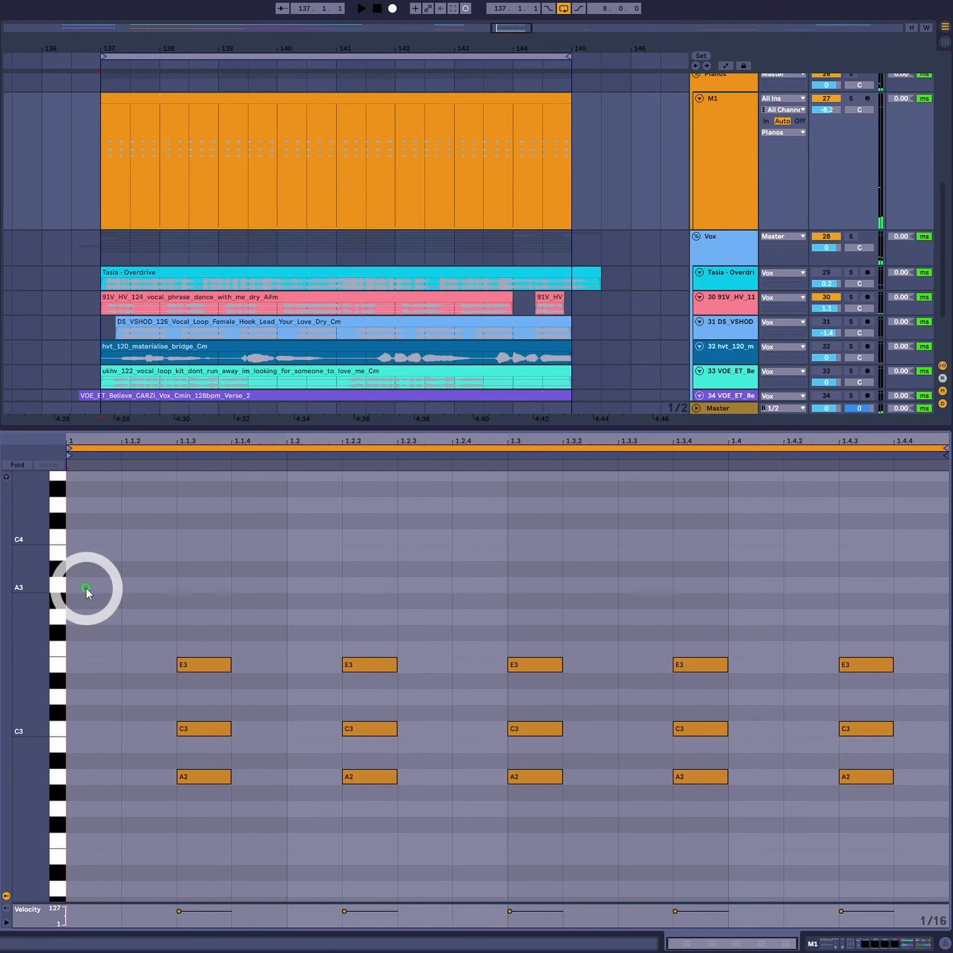
Try an additional A2–C3–E3 chord at the start of the bar, play it with the vocal, and delete it.
{"action": "left_click_drag", "start_coordinate": [124, 542], "coordinate": [111, 861]}
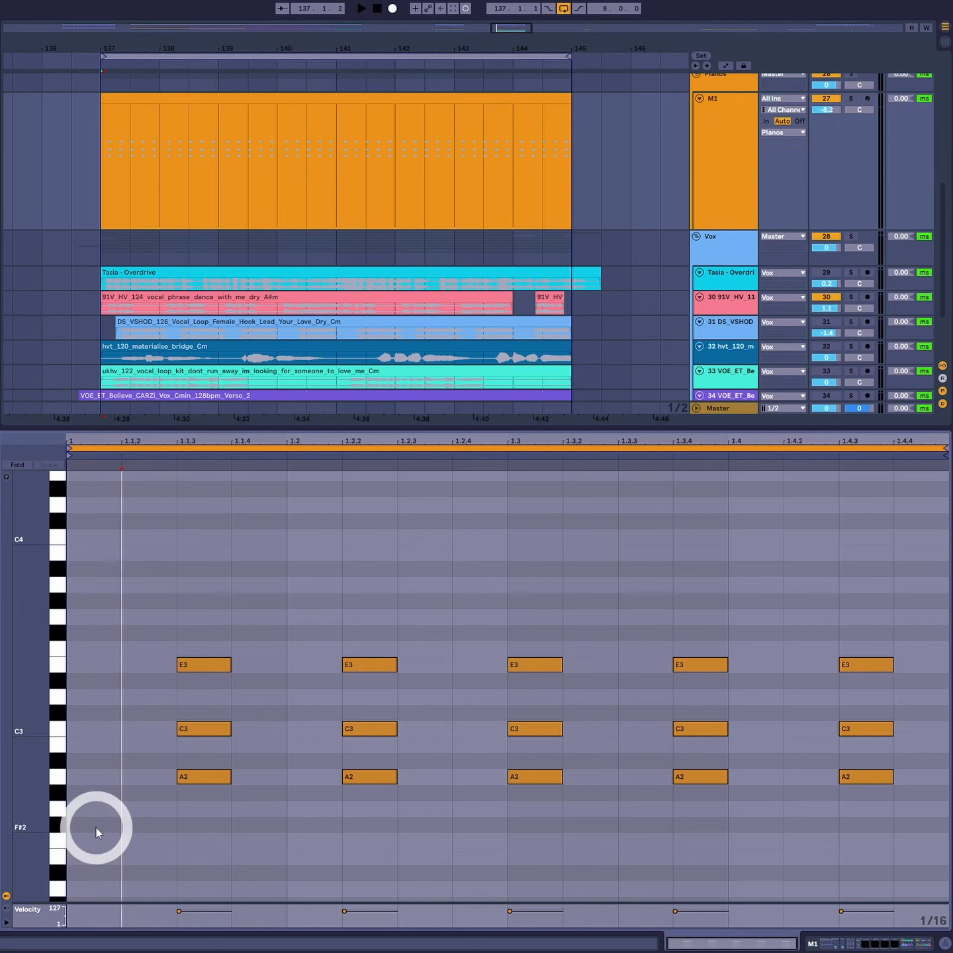
{"action": "left_click_drag", "start_coordinate": [192, 634], "coordinate": [87, 781]}
{"action": "key", "text": "space"}
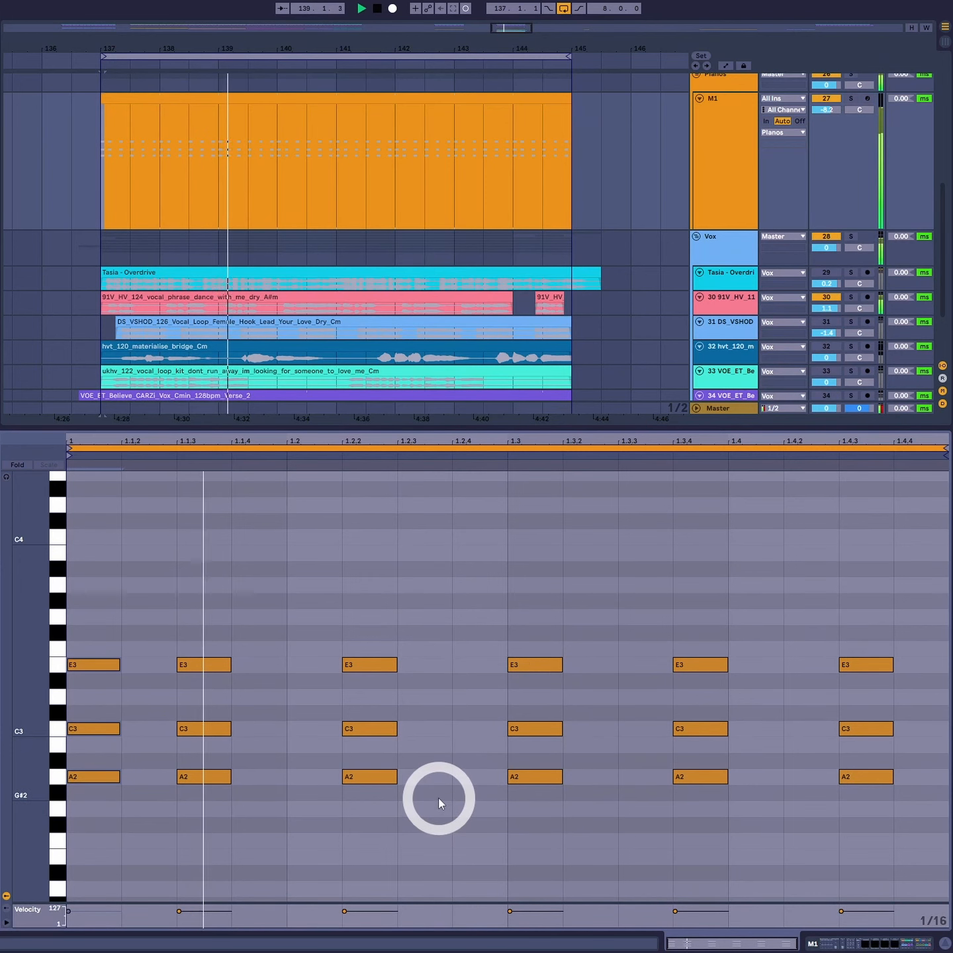
{"action": "key", "text": "space"}
{"action": "left_click_drag", "start_coordinate": [137, 595], "coordinate": [101, 857]}
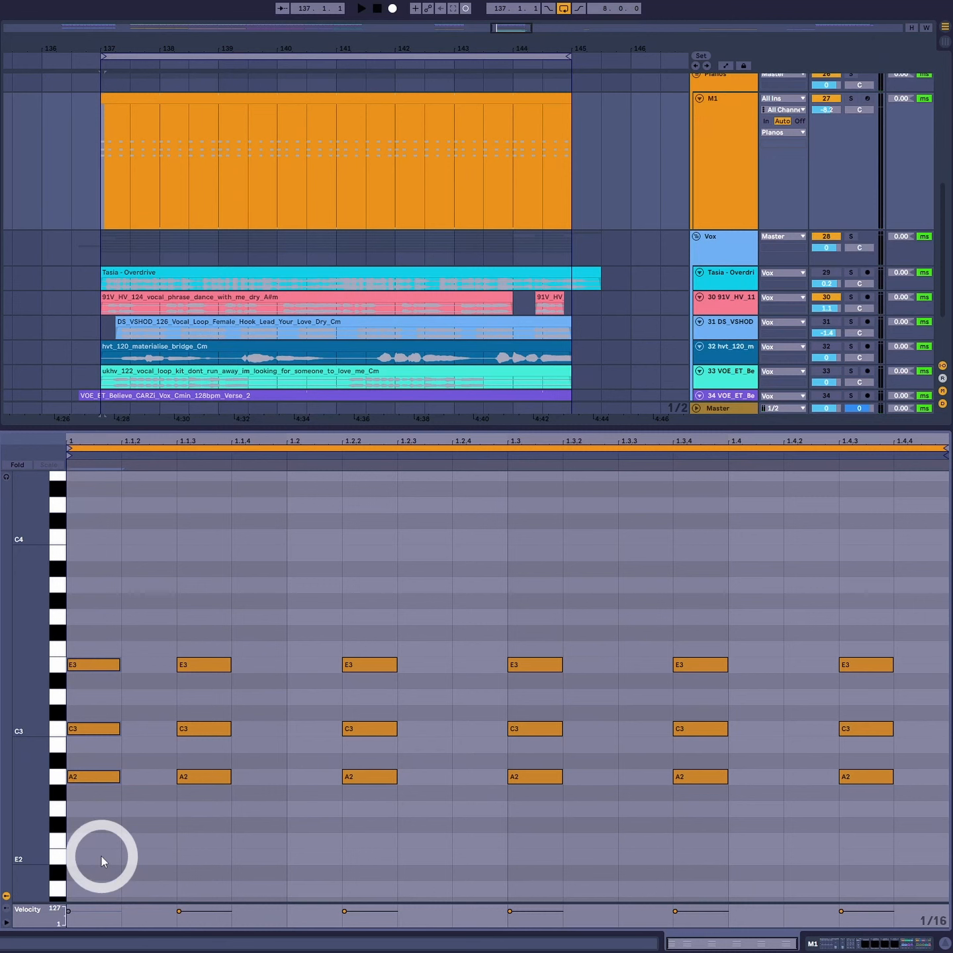
{"action": "key", "text": "Delete"}
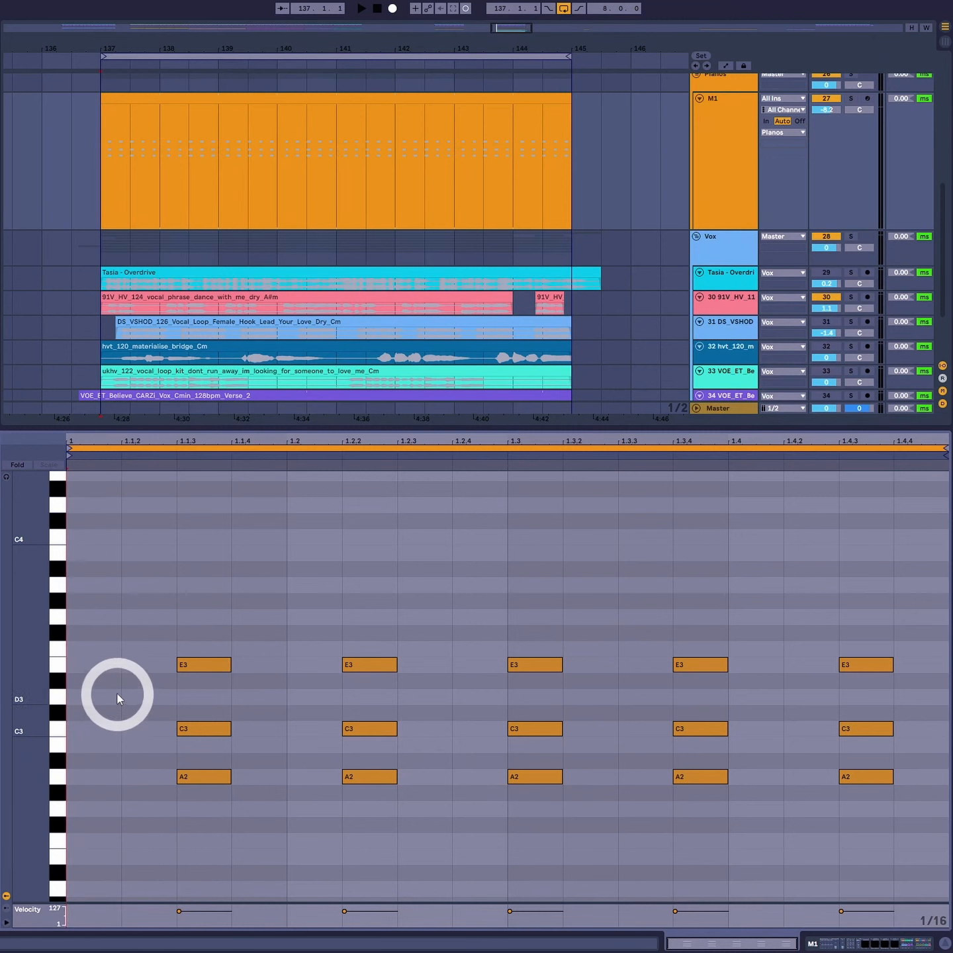
Move the chord at 1.3.4 to 1.4 and the chord at 1.4.3 to 1.4.4, playing the pattern with the vocal.
{"action": "key", "text": "space"}
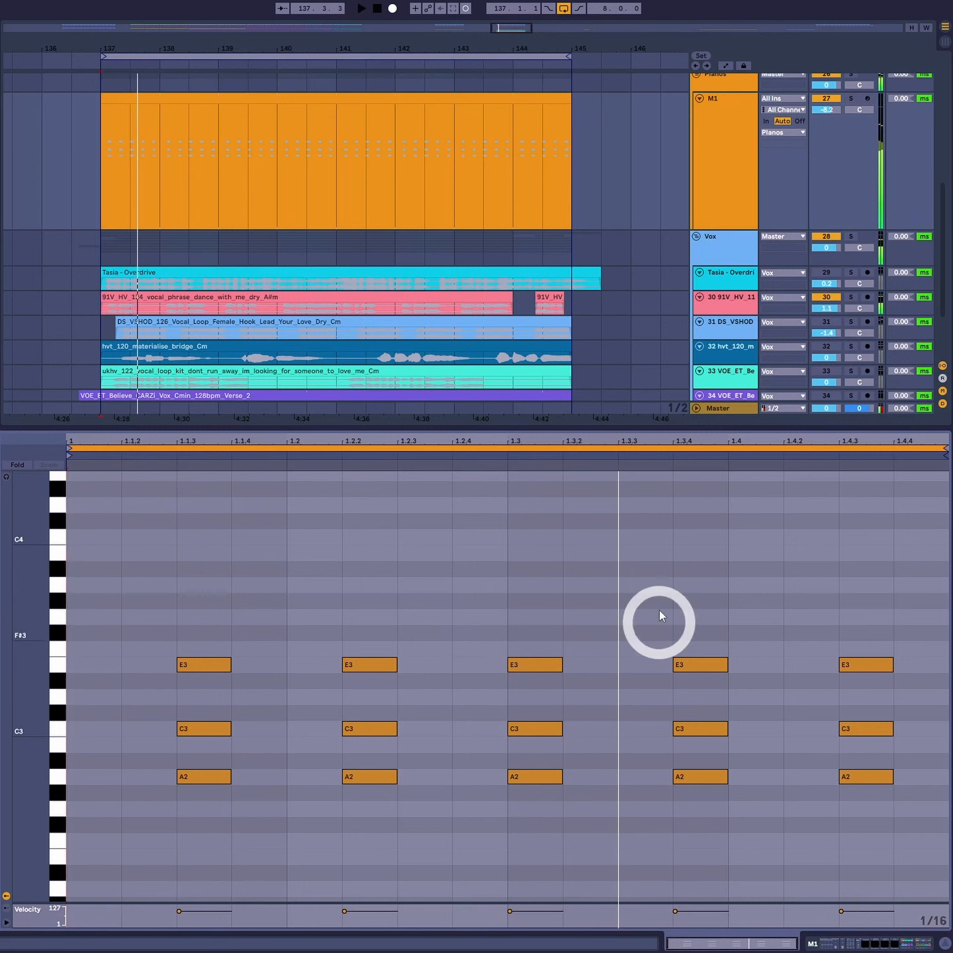
{"action": "key", "text": "space"}
{"action": "left_click_drag", "start_coordinate": [656, 568], "coordinate": [717, 897]}
{"action": "left_click_drag", "start_coordinate": [708, 778], "coordinate": [862, 777]}
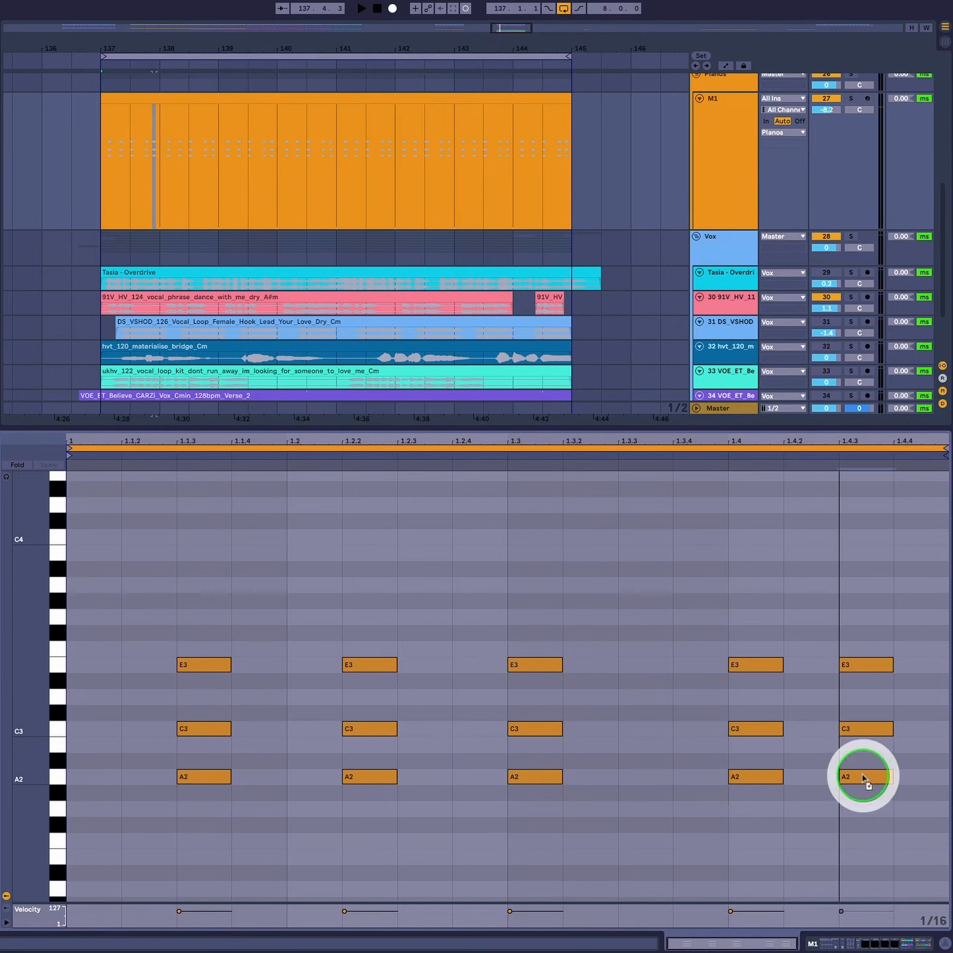
{"action": "key", "text": "space"}
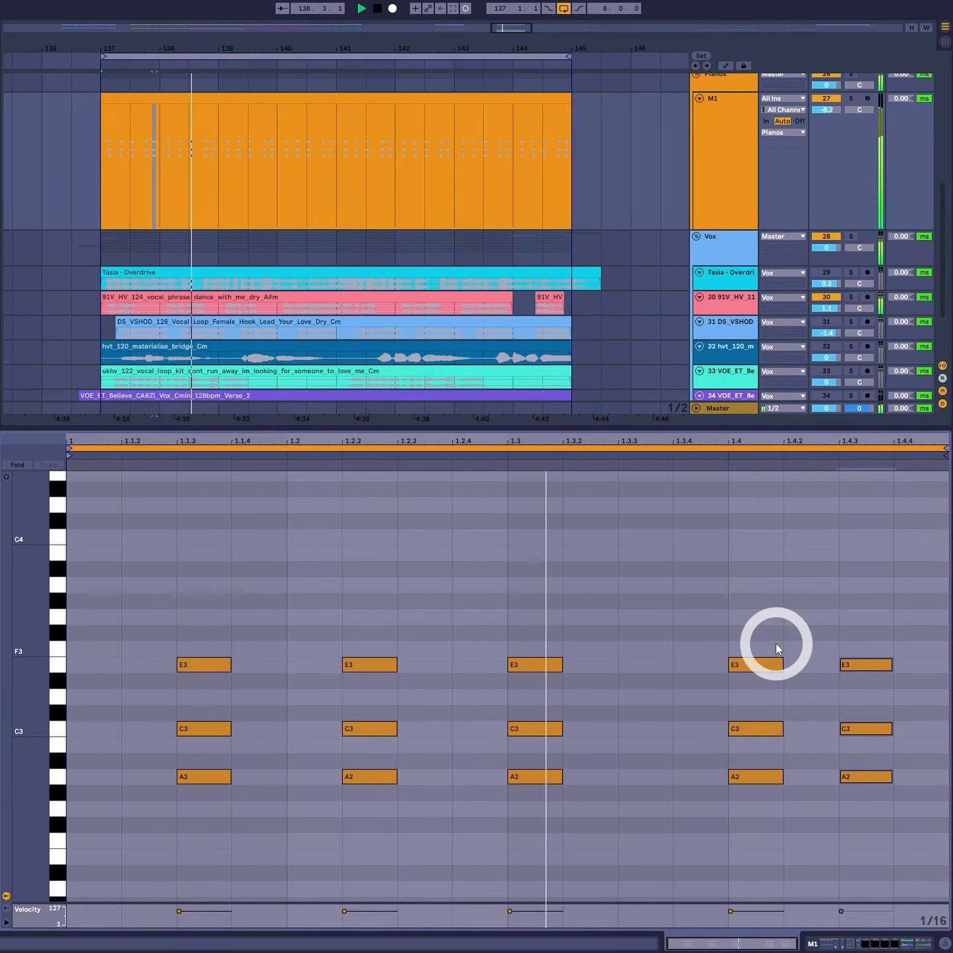
{"action": "left_click", "coordinate": [880, 596]}
{"action": "left_click_drag", "start_coordinate": [880, 597], "coordinate": [933, 779]}
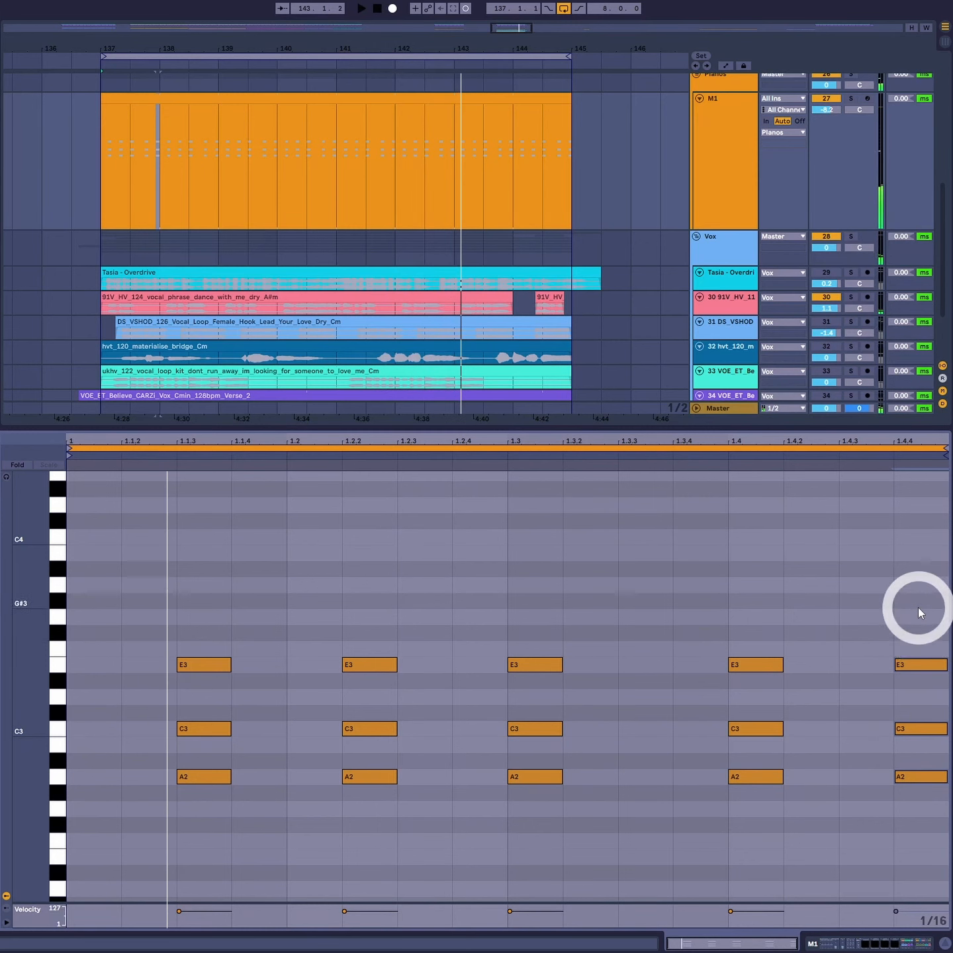
{"action": "key", "text": "space"}
Try copying the 1.4.4 chord to the start of the bar, audition it with the vocal, and remove the copy.
{"action": "left_click_drag", "start_coordinate": [920, 579], "coordinate": [113, 777]}
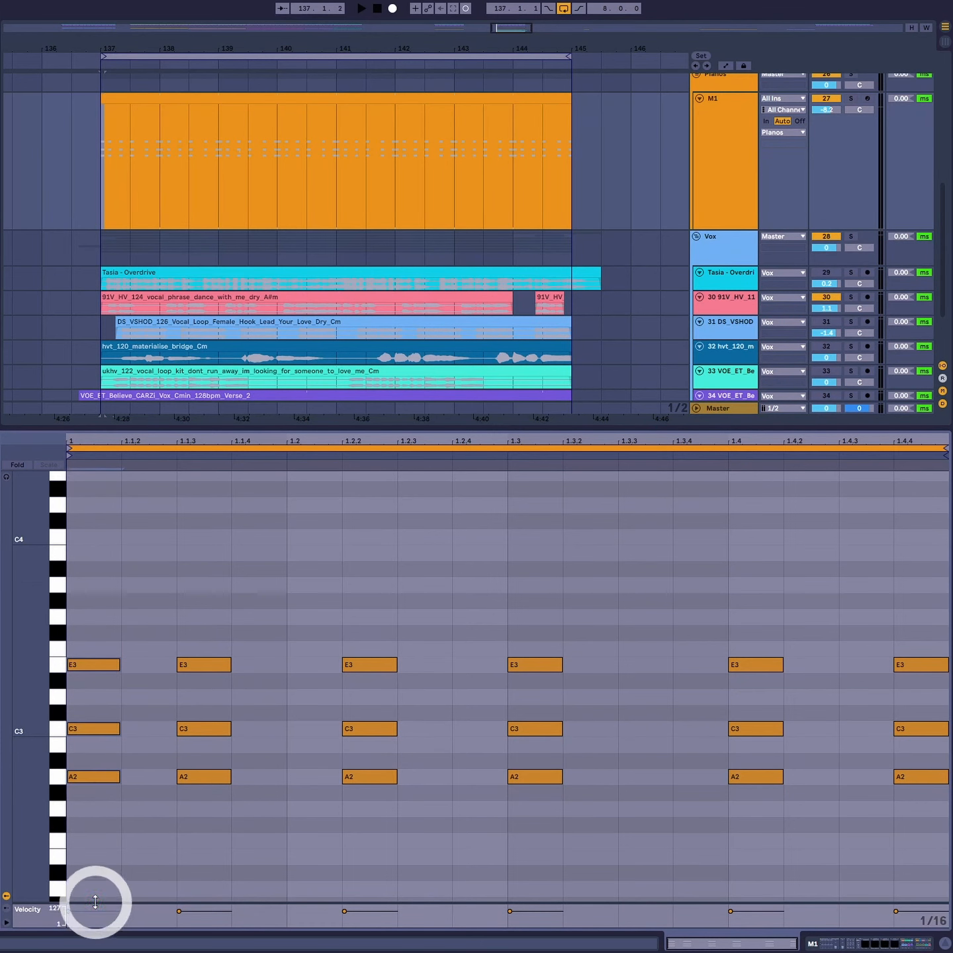
{"action": "key", "text": "space"}
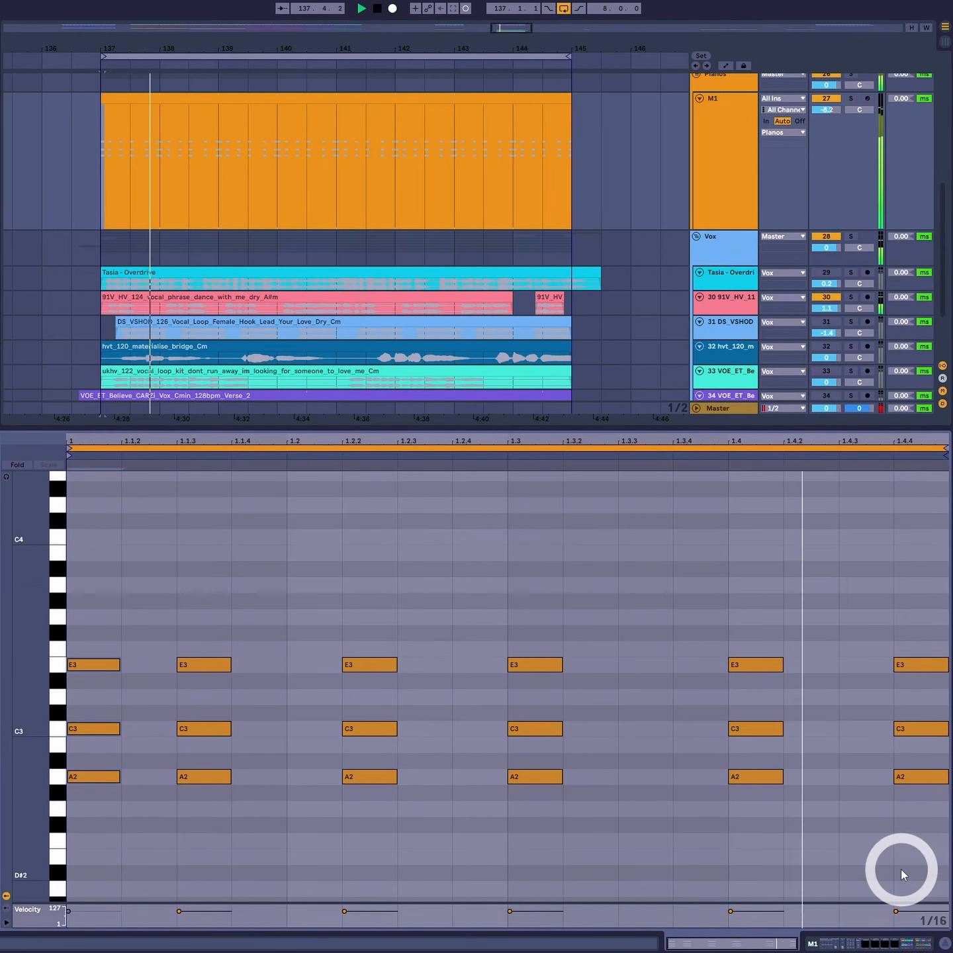
{"action": "left_click", "coordinate": [188, 733]}
{"action": "key", "text": "space"}
{"action": "left_click", "coordinate": [67, 808]}
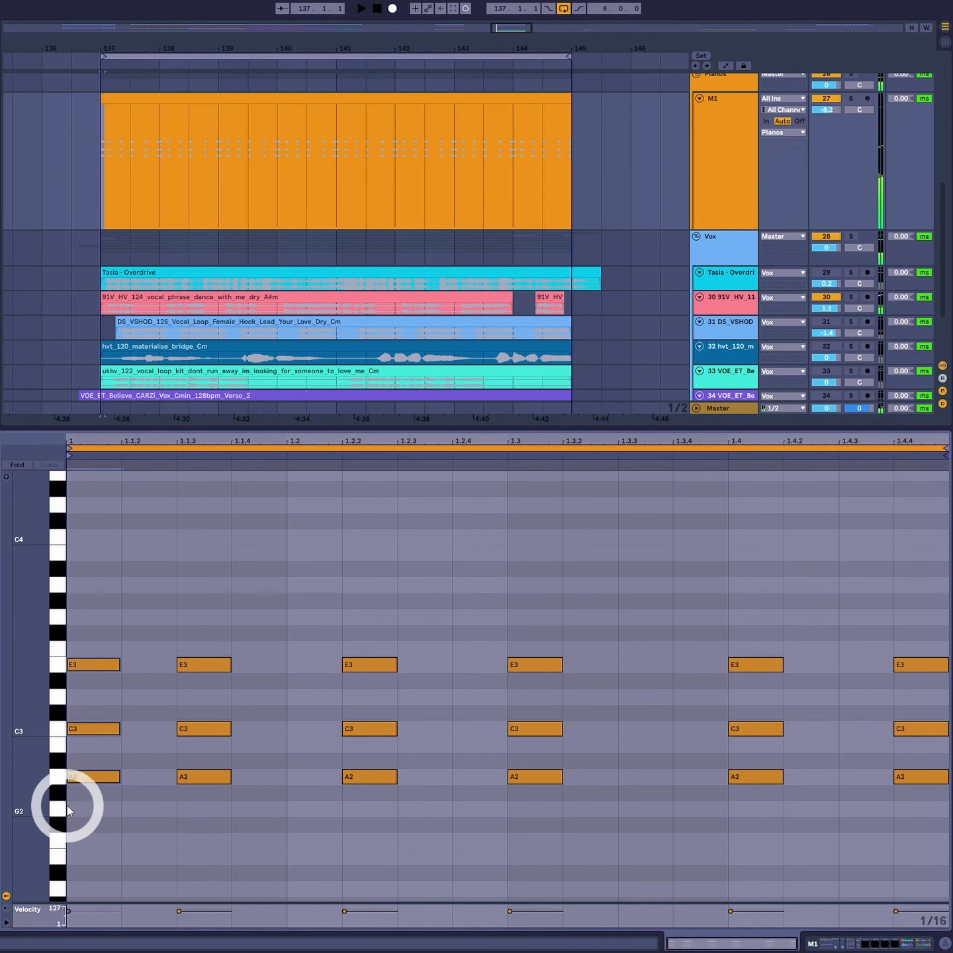
{"action": "key", "text": "Delete"}
Play the loop, shorten the chord at 1.4.4 to about half of a 1/16 note, and play it again.
{"action": "left_click_drag", "start_coordinate": [926, 595], "coordinate": [882, 805]}
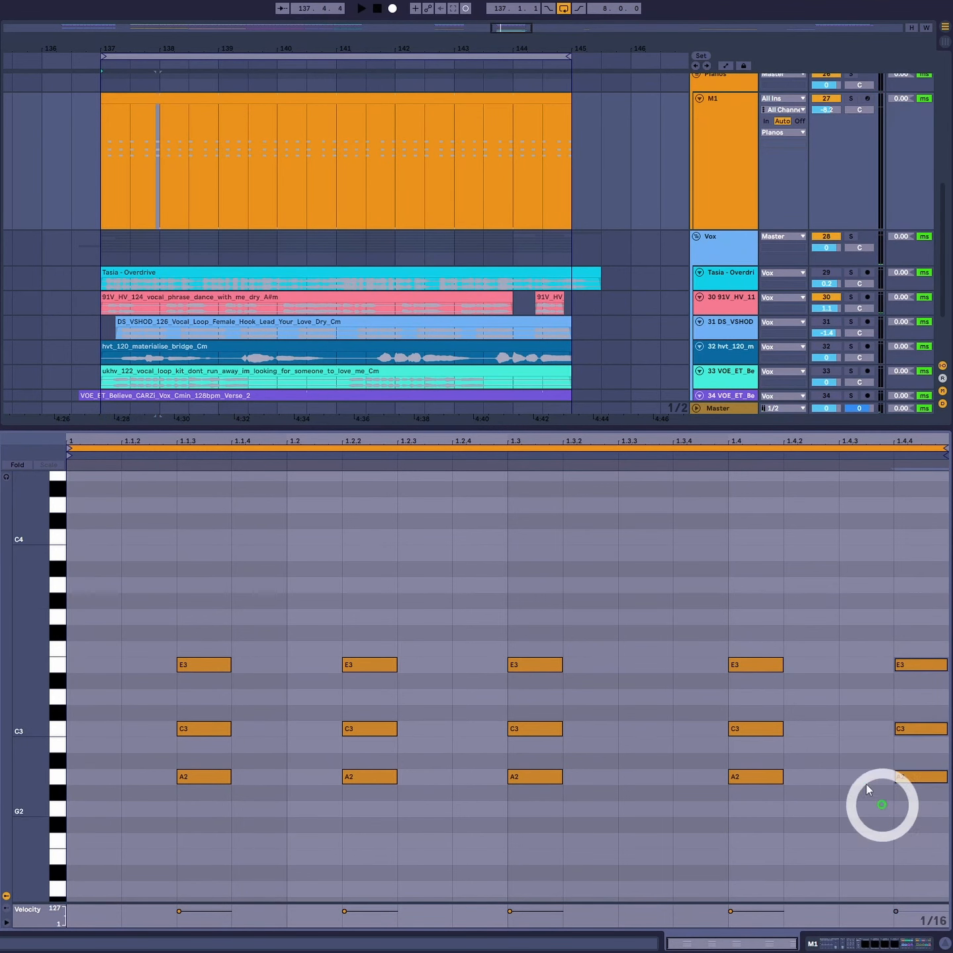
{"action": "key", "text": "space"}
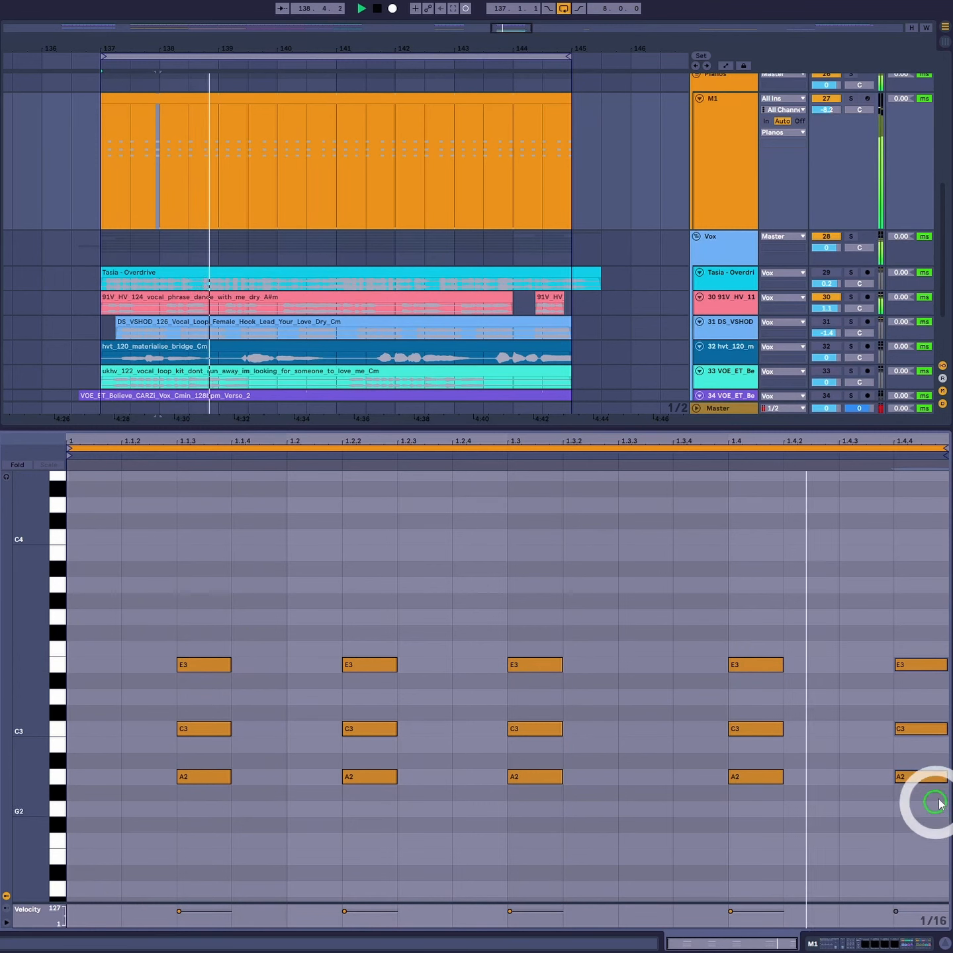
{"action": "key", "text": "space"}
{"action": "left_click_drag", "start_coordinate": [948, 781], "coordinate": [925, 776]}
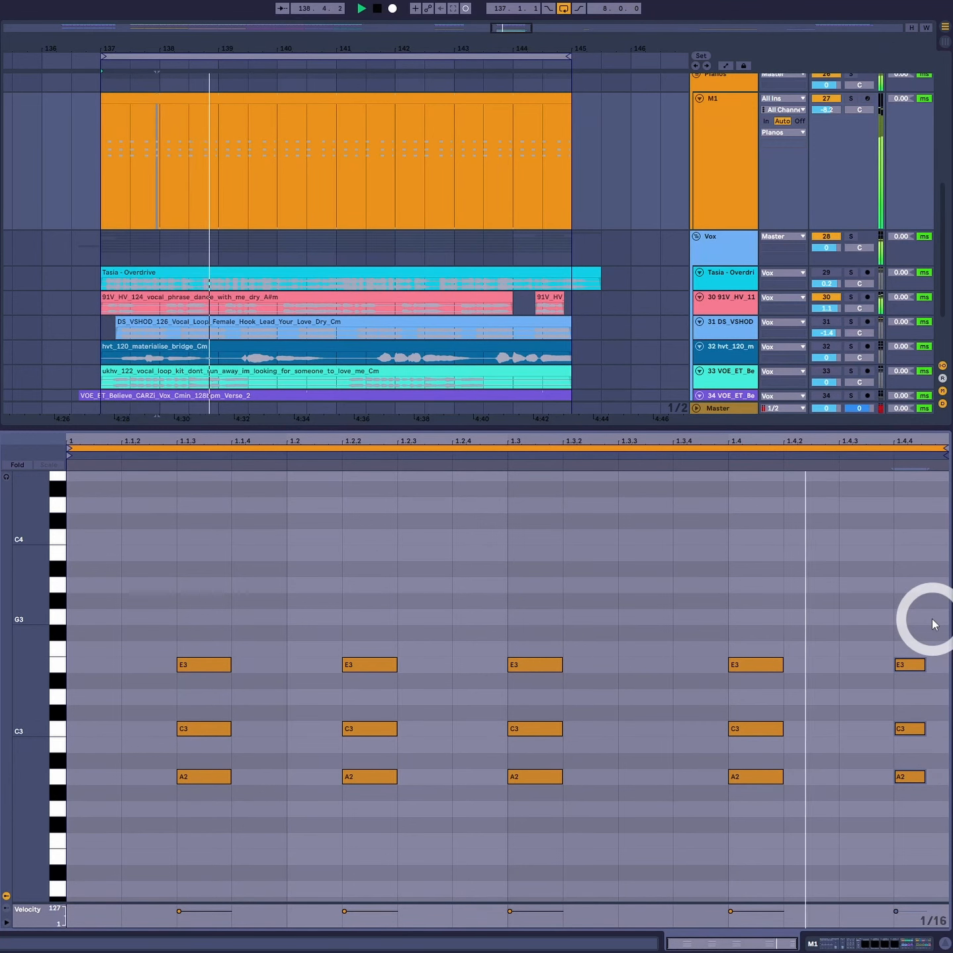
{"action": "key", "text": "space"}
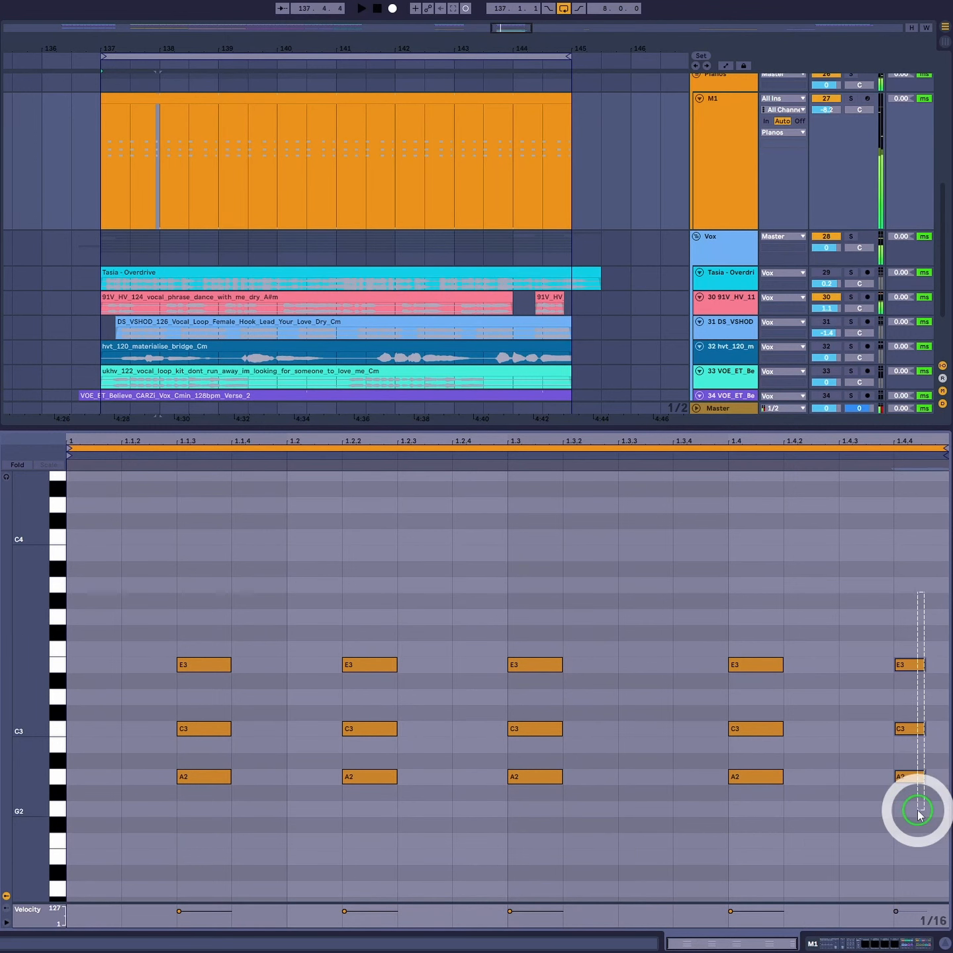
Delete the chord at 1.4.4 and all the remaining chords from the M1 clip.
{"action": "left_click_drag", "start_coordinate": [926, 778], "coordinate": [941, 778]}
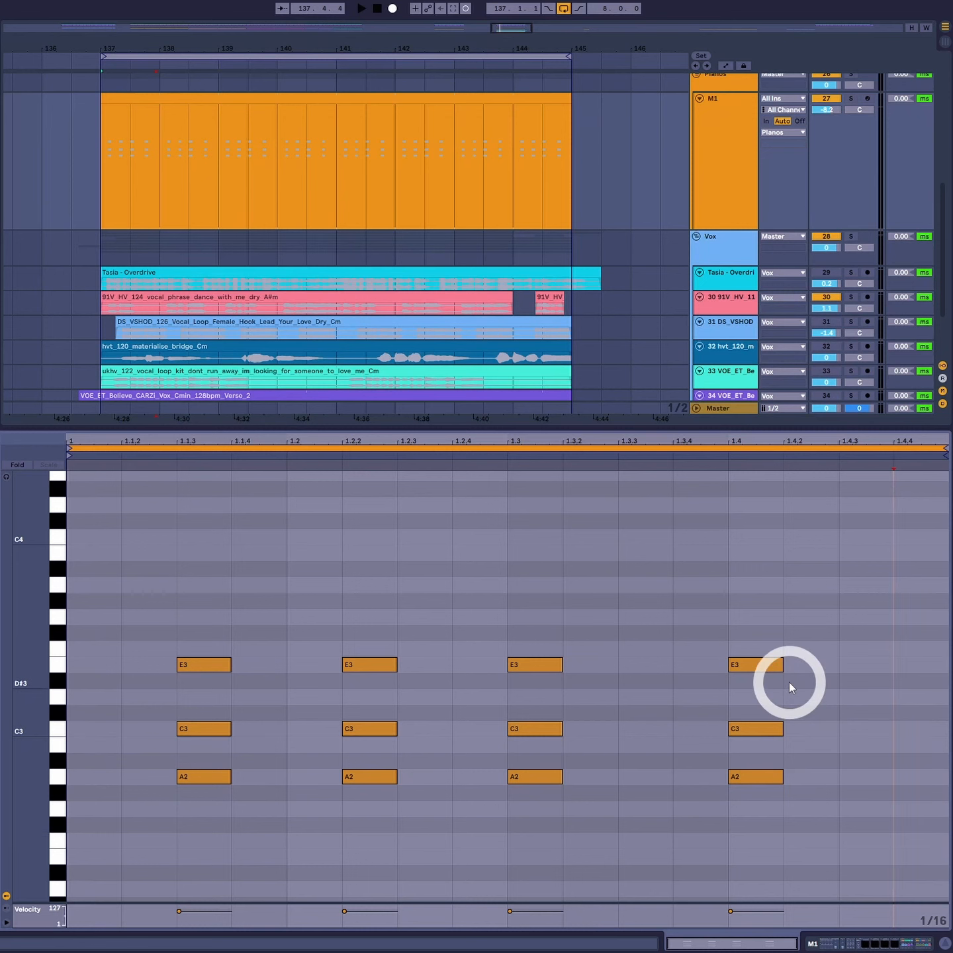
{"action": "left_click_drag", "start_coordinate": [836, 575], "coordinate": [211, 814]}
{"action": "left_click", "coordinate": [349, 574]}
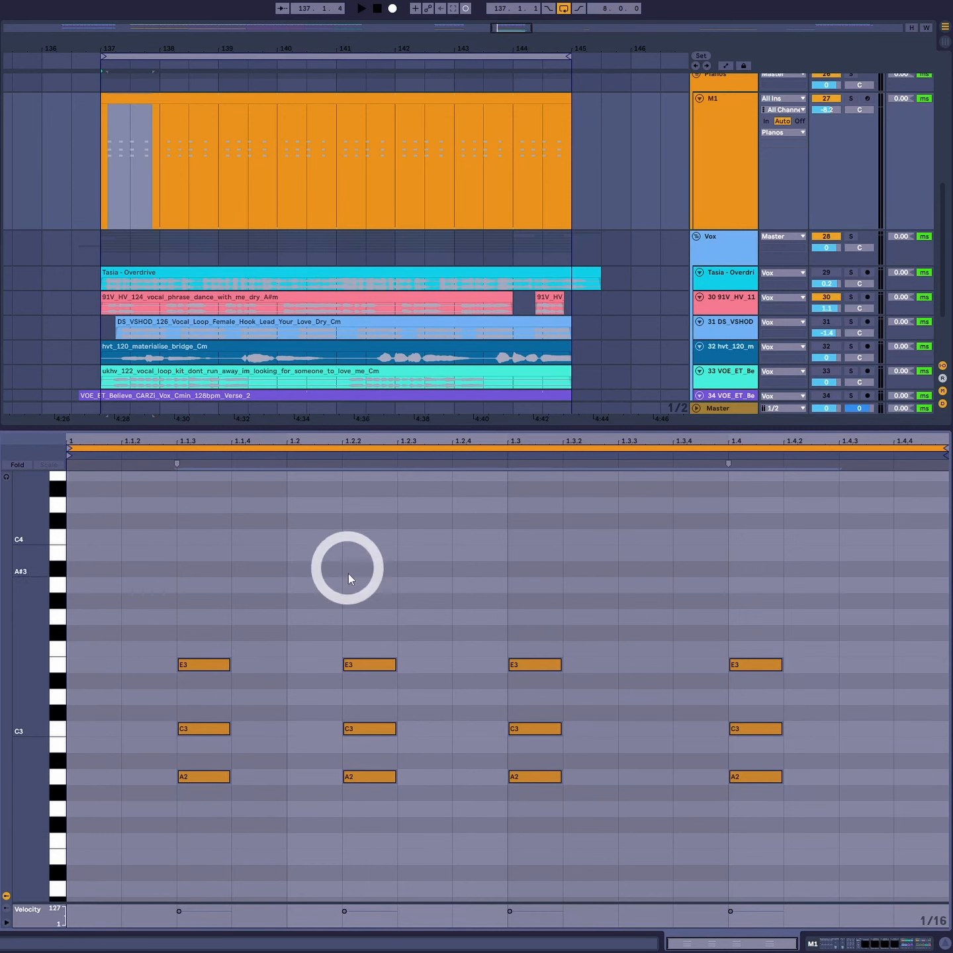
{"action": "key", "text": "Delete"}
Switch the active vocal from the dance_with_me track to DS_VSHOD_126_Vocal_Loop_Female_Hook_Lead_Your_Love_Dry_Cm and play it from bar 137.
{"action": "scroll", "coordinate": [256, 227], "scroll_direction": "up", "scroll_amount": 1}
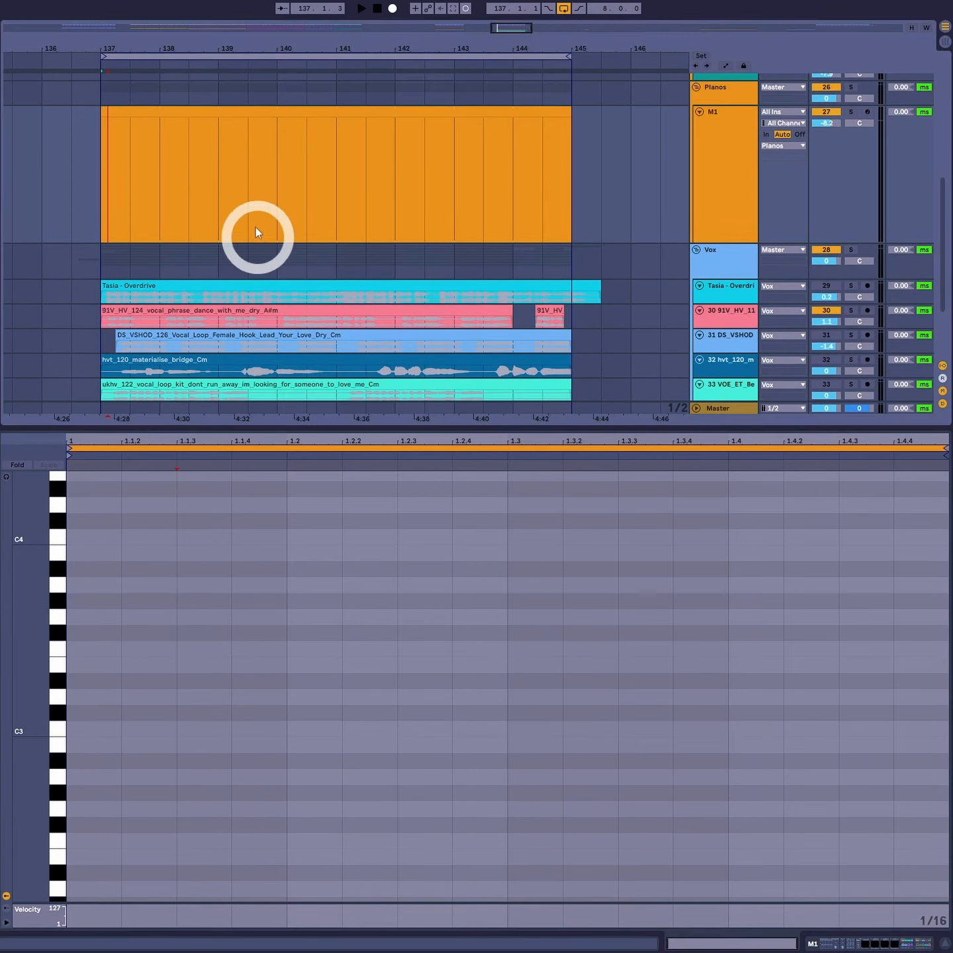
{"action": "scroll", "coordinate": [262, 292], "scroll_direction": "down", "scroll_amount": 2}
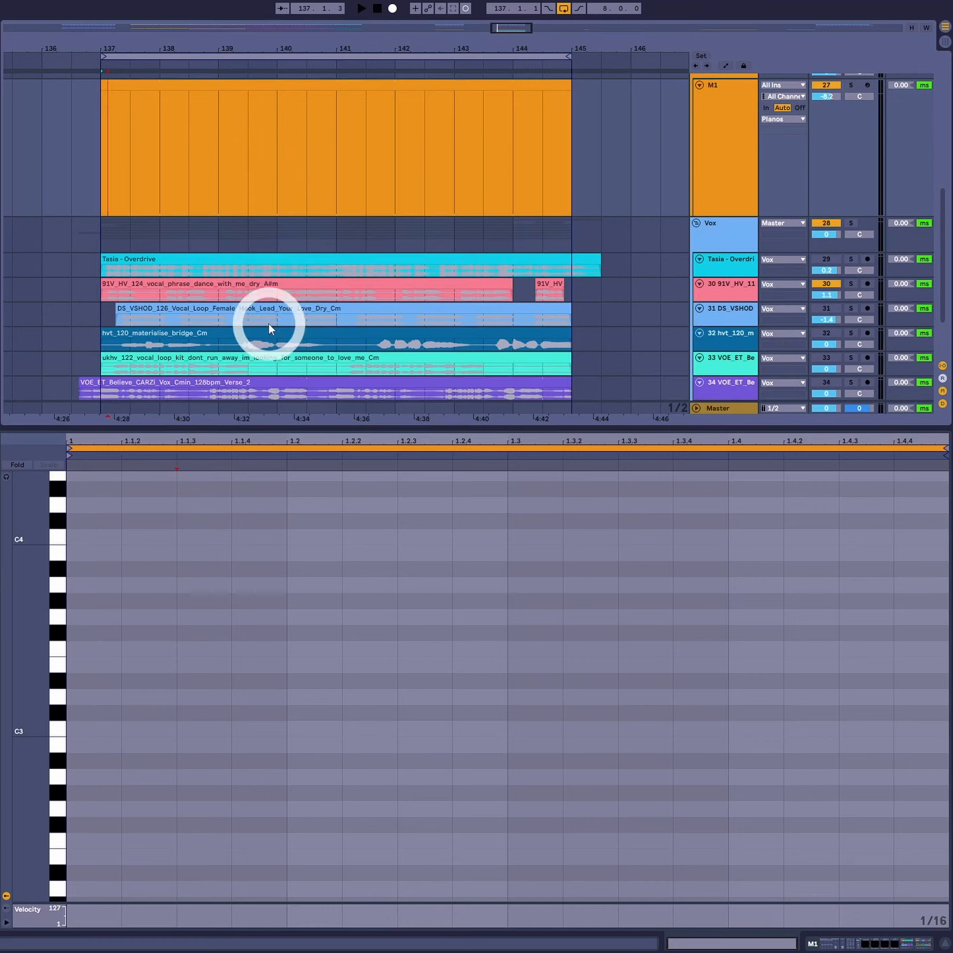
{"action": "left_click", "coordinate": [223, 311]}
{"action": "left_click", "coordinate": [835, 286]}
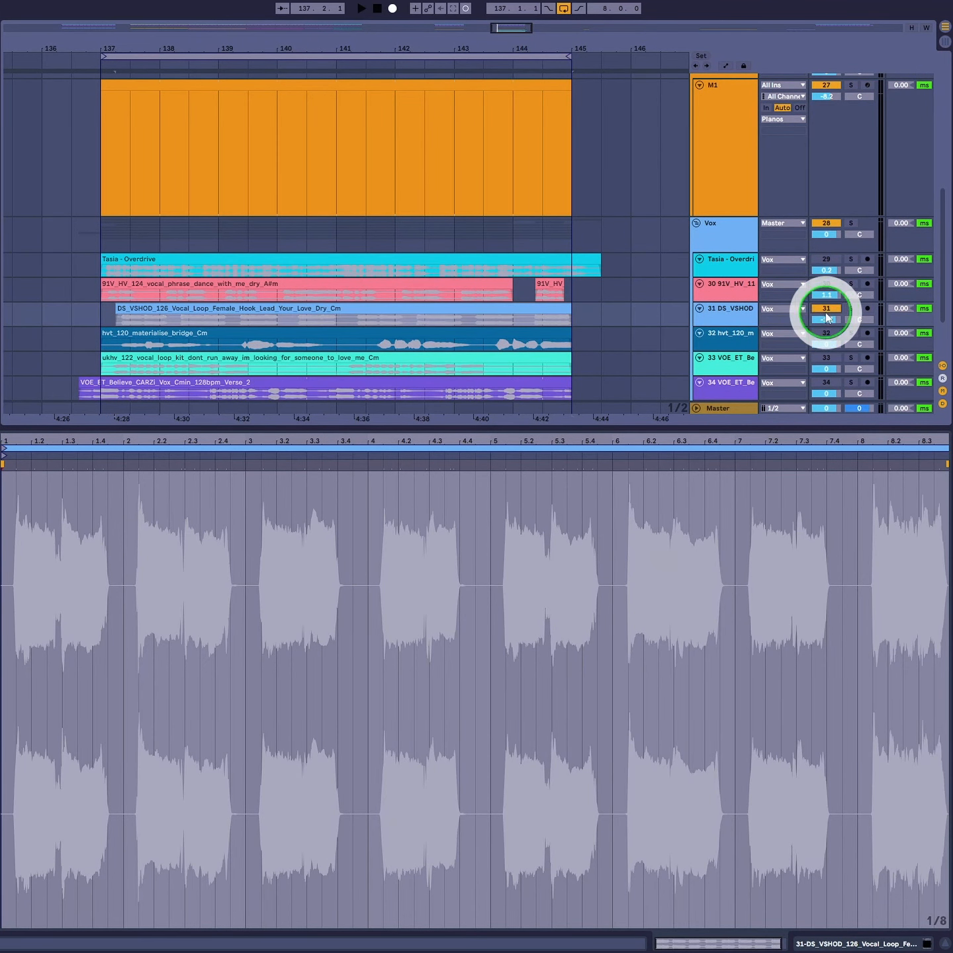
{"action": "left_click", "coordinate": [98, 307]}
{"action": "key", "text": "space"}
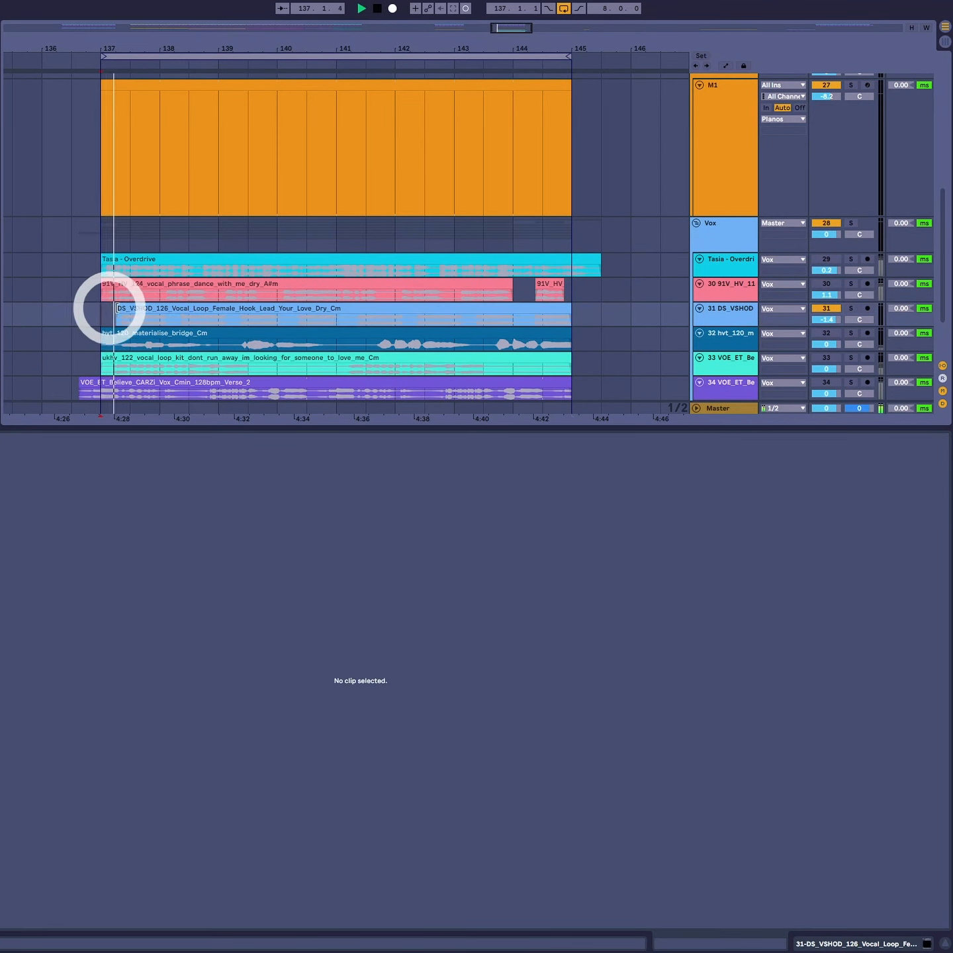
{"action": "left_click", "coordinate": [135, 308]}
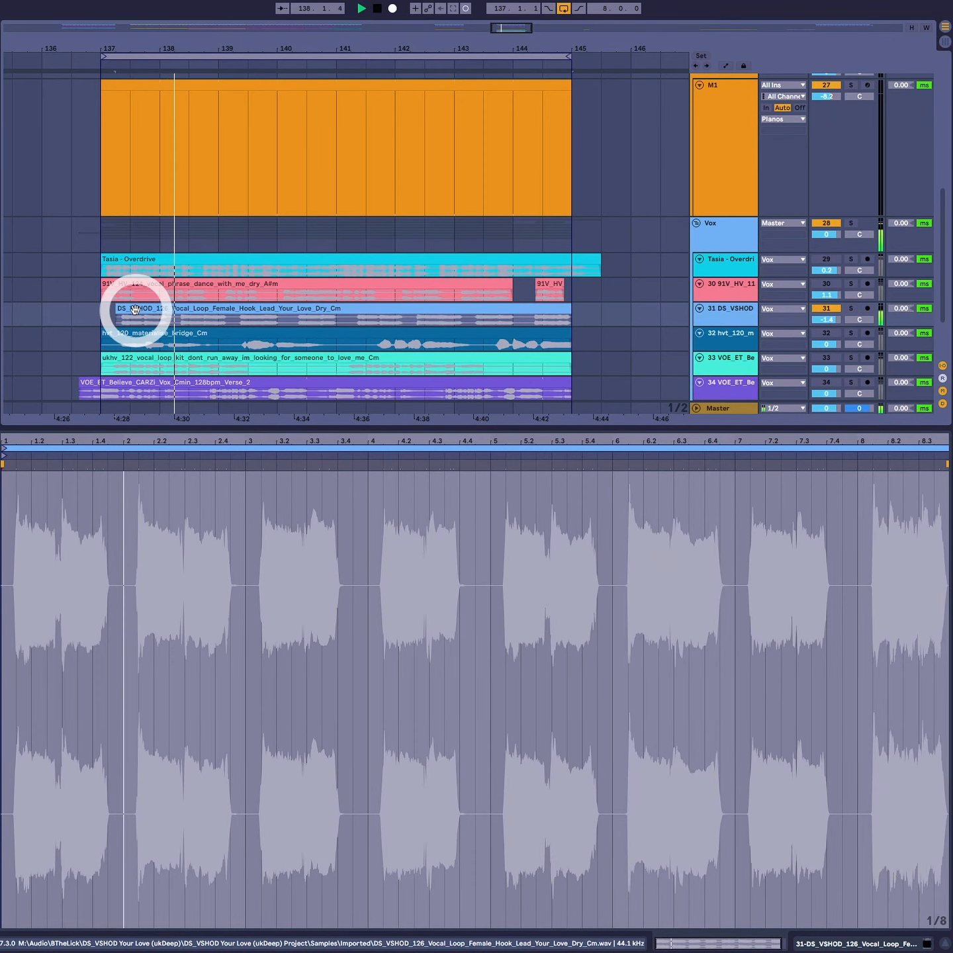
Stop playback, open the empty M1 clip and add short A3 notes at 1.1.3, 1.2, 1.2.4 and 1.3.3.
{"action": "scroll", "coordinate": [159, 313], "scroll_direction": "up", "scroll_amount": 3}
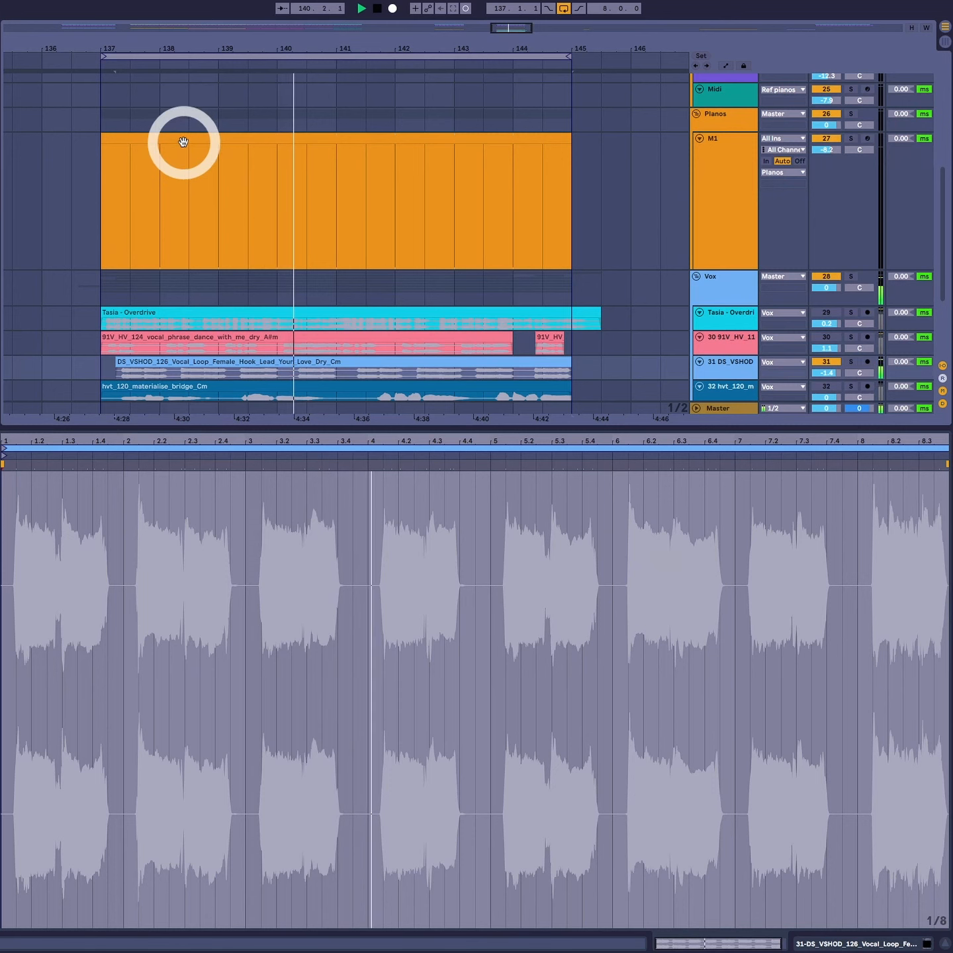
{"action": "left_click", "coordinate": [183, 141]}
{"action": "key", "text": "space"}
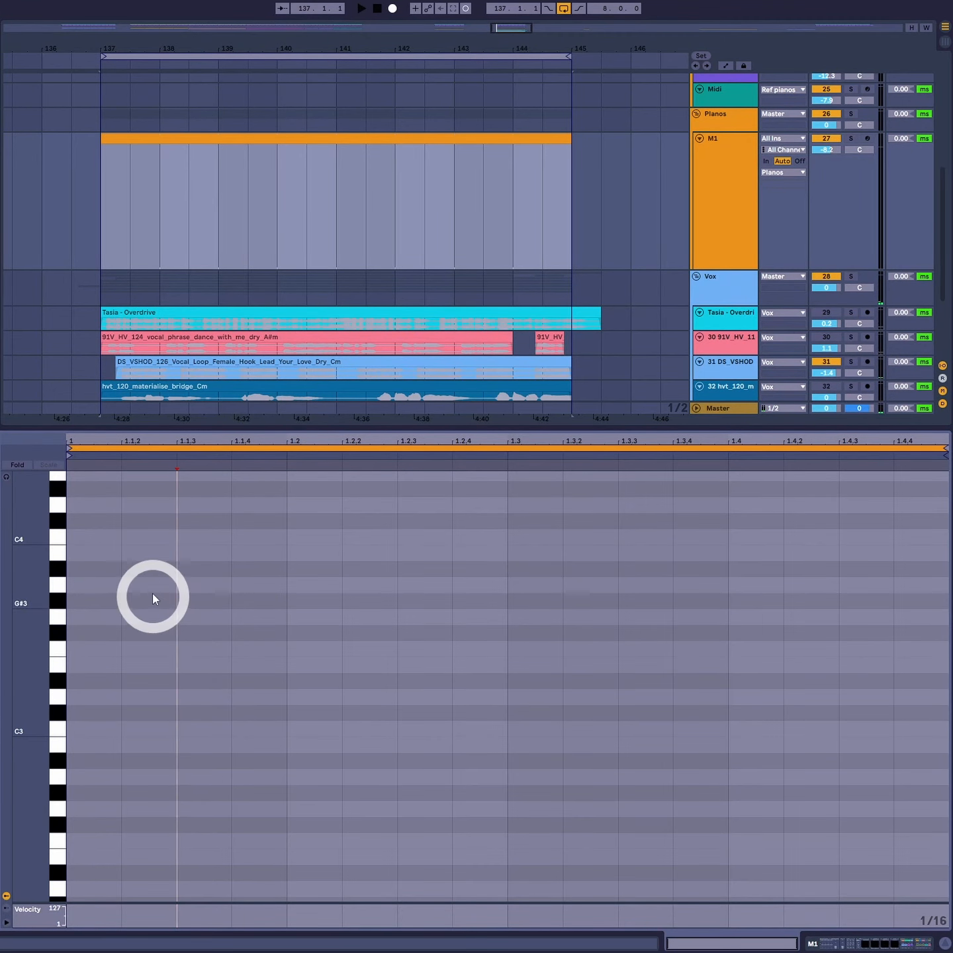
{"action": "double_click", "coordinate": [195, 585]}
{"action": "double_click", "coordinate": [302, 584]}
{"action": "left_click", "coordinate": [473, 592]}
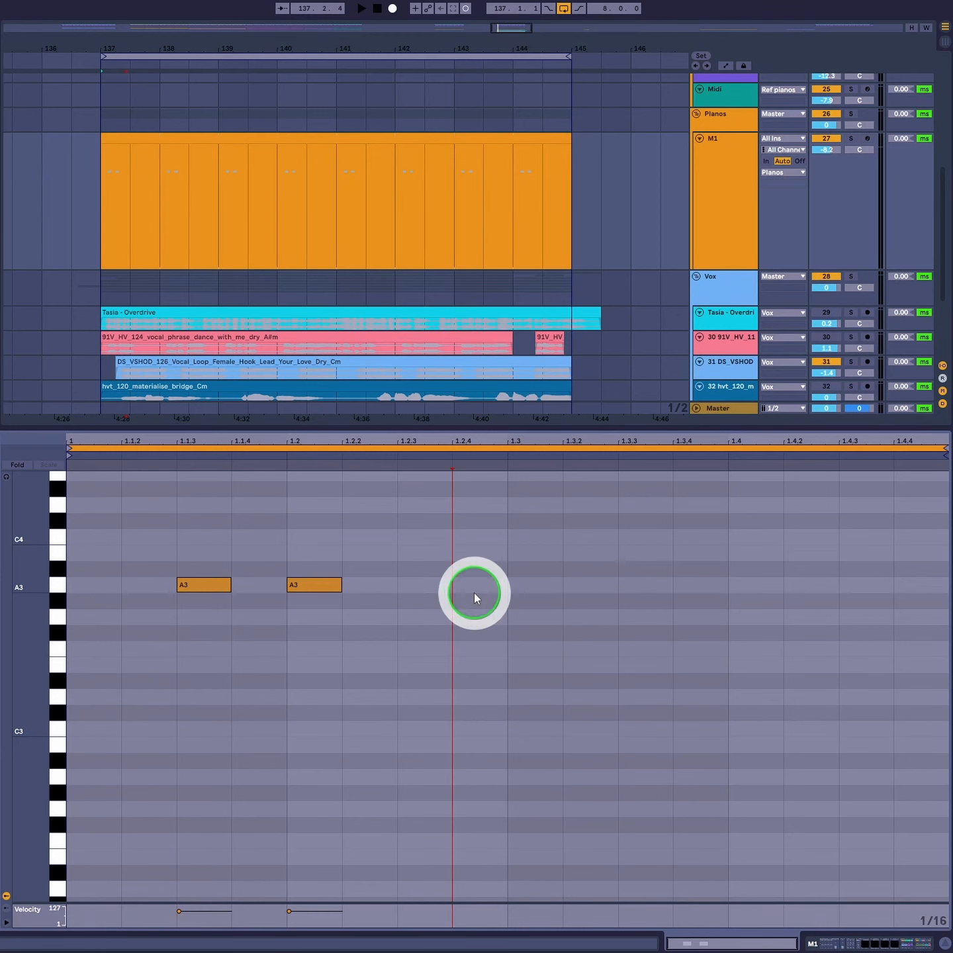
{"action": "left_click", "coordinate": [473, 592]}
{"action": "double_click", "coordinate": [665, 587]}
Shift all four A3 notes later together so the first starts at 1.2.3, and play them with the vocal.
{"action": "key", "text": "ctrl+a"}
{"action": "left_click_drag", "start_coordinate": [200, 582], "coordinate": [279, 589]}
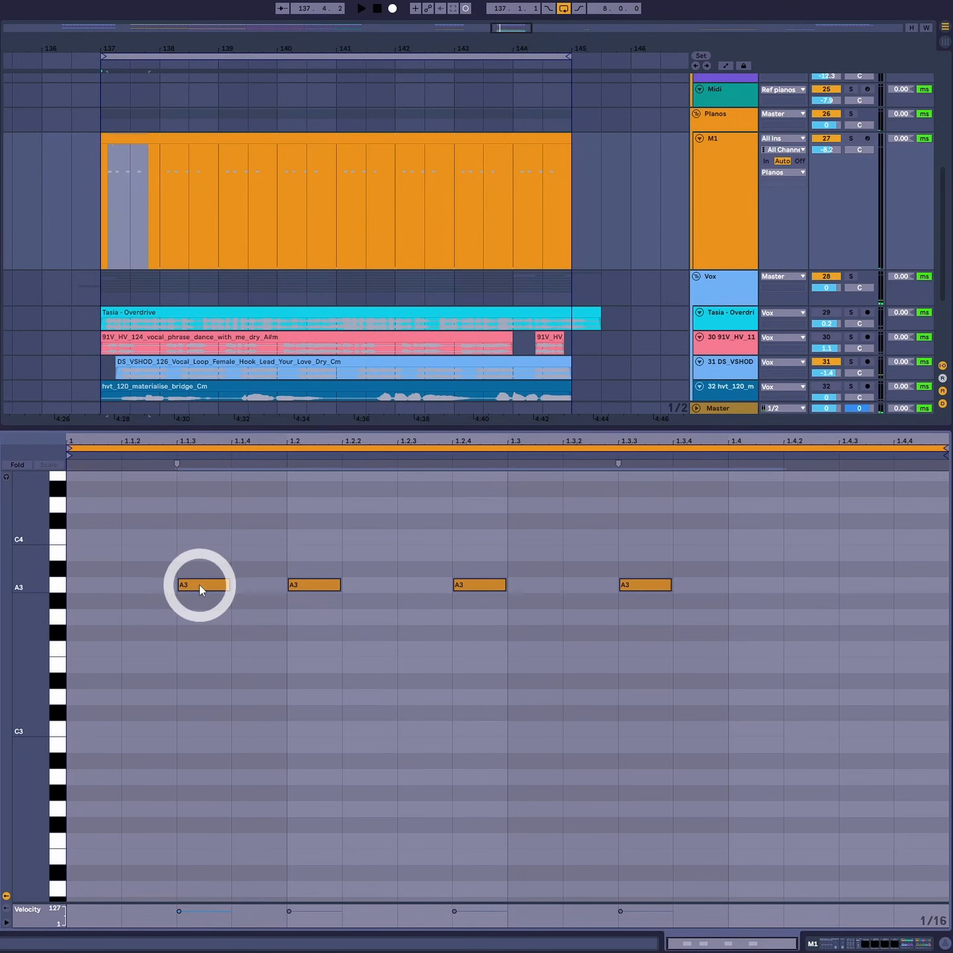
{"action": "left_click_drag", "start_coordinate": [200, 587], "coordinate": [431, 584]}
{"action": "key", "text": "space"}
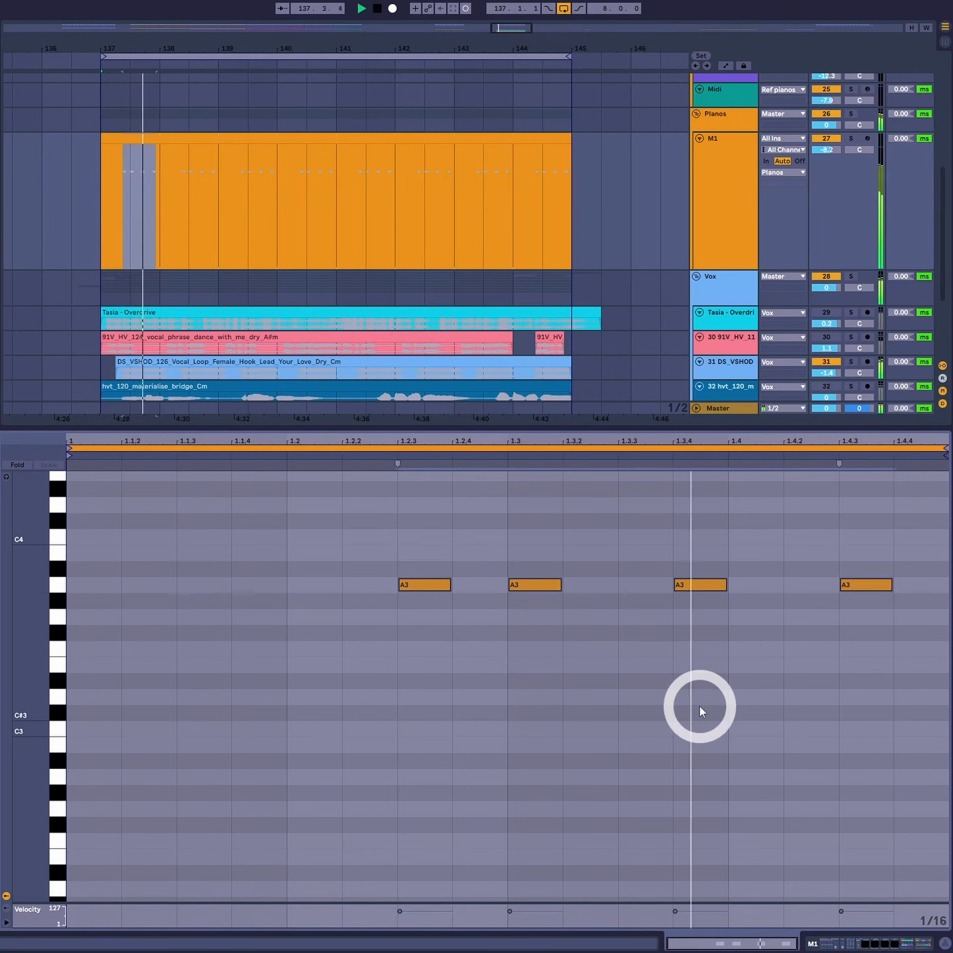
Move the third A3 note to 1.4 and the last one to 1.4.4, and play the revised rhythm with the vocal.
{"action": "key", "text": "space"}
{"action": "left_click", "coordinate": [702, 625]}
{"action": "left_click_drag", "start_coordinate": [706, 591], "coordinate": [763, 591]}
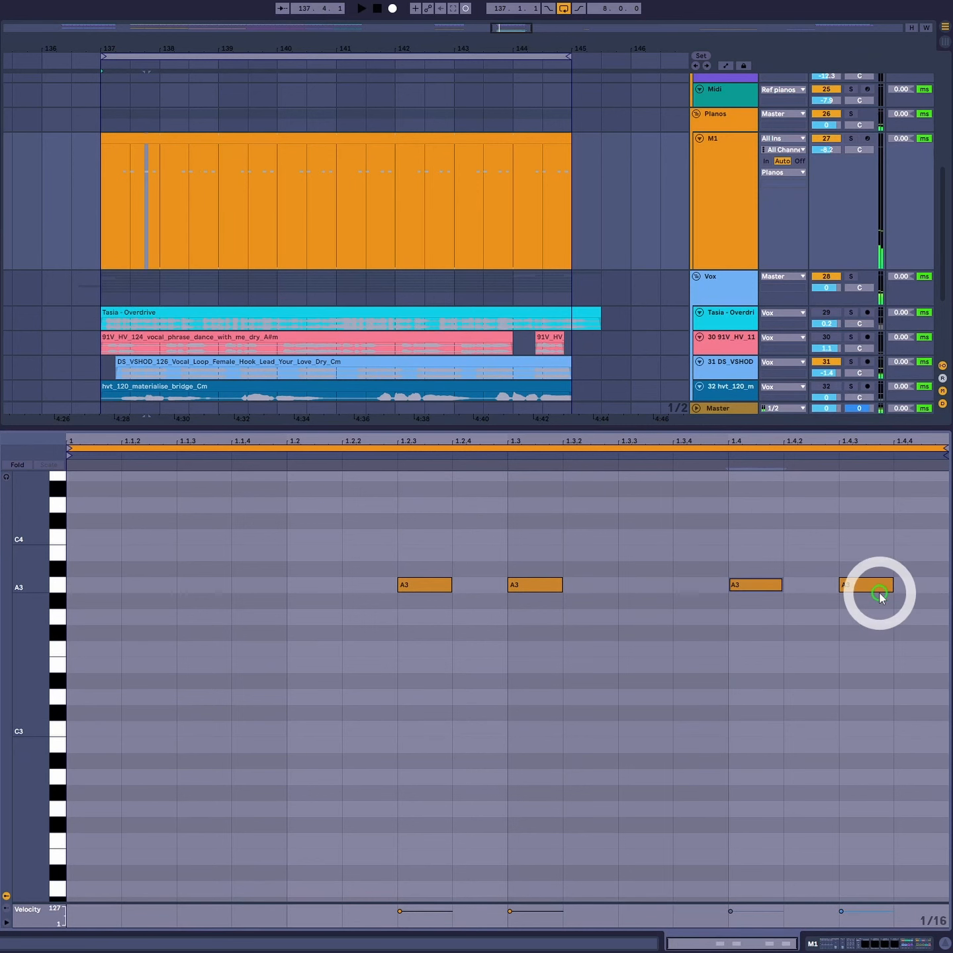
{"action": "left_click_drag", "start_coordinate": [878, 594], "coordinate": [770, 596]}
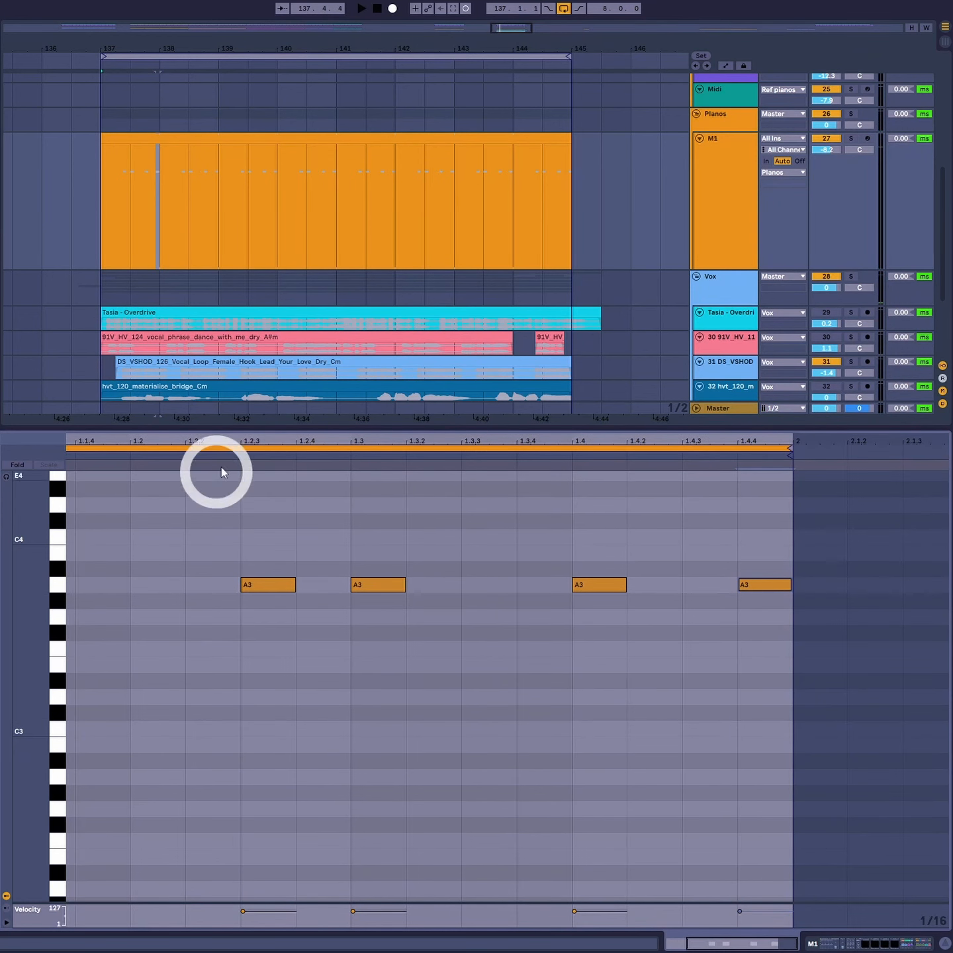
{"action": "left_click_drag", "start_coordinate": [262, 441], "coordinate": [264, 482]}
{"action": "key", "text": "space"}
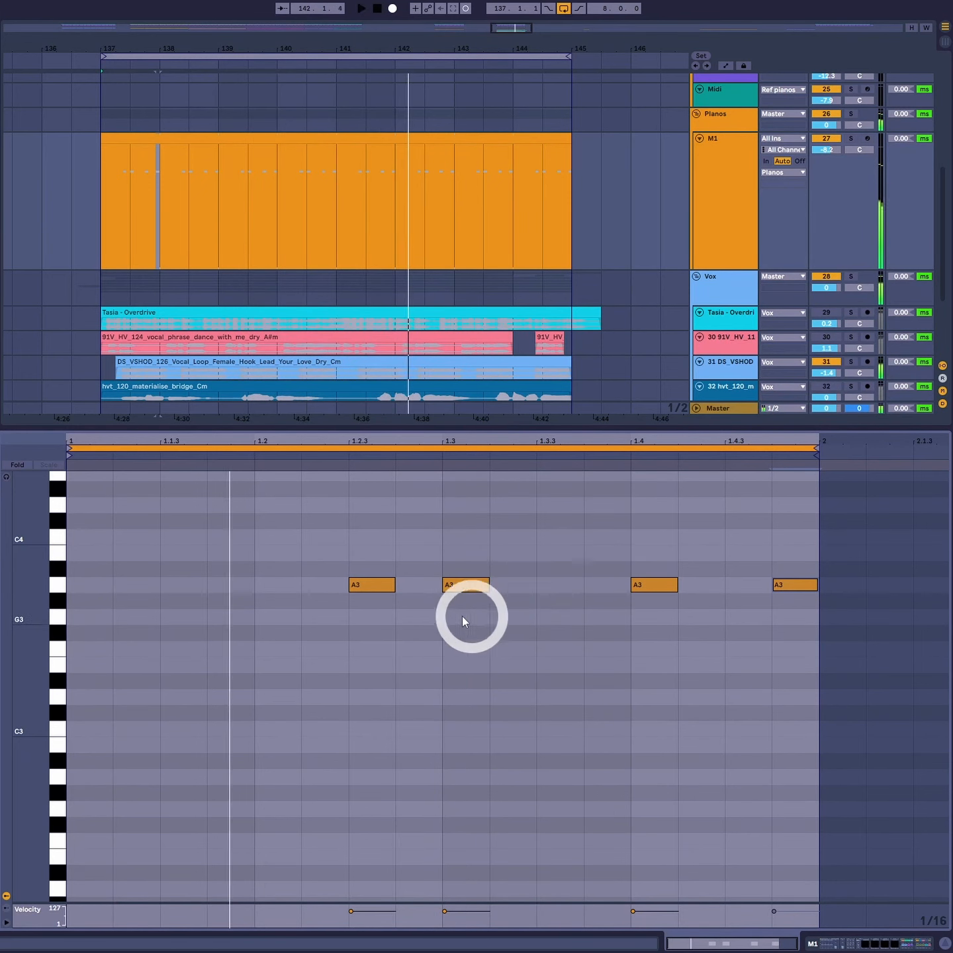
Replace the four A3 notes with A2–C3–E3 chords at the same positions and play the chord pattern.
{"action": "scroll", "coordinate": [445, 628], "scroll_direction": "down", "scroll_amount": 3}
{"action": "left_click_drag", "start_coordinate": [325, 544], "coordinate": [895, 522]}
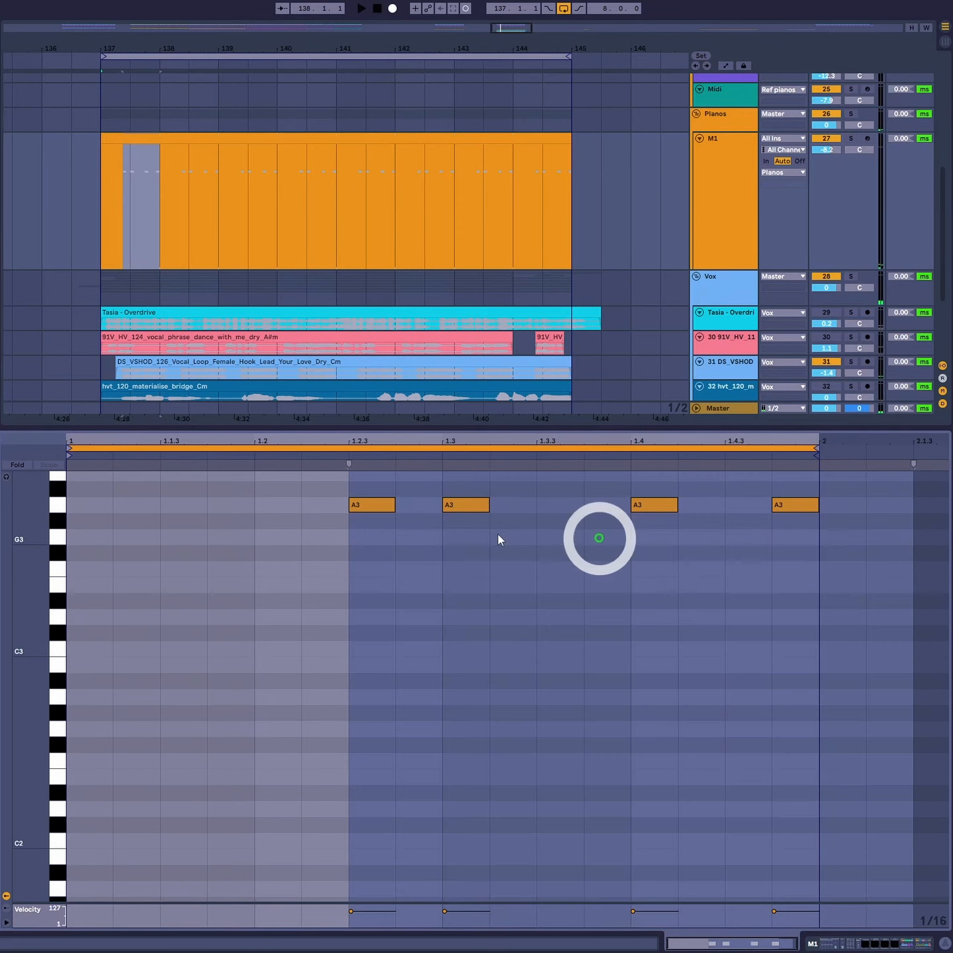
{"action": "left_click_drag", "start_coordinate": [307, 502], "coordinate": [915, 531]}
{"action": "left_click_drag", "start_coordinate": [374, 504], "coordinate": [379, 587]}
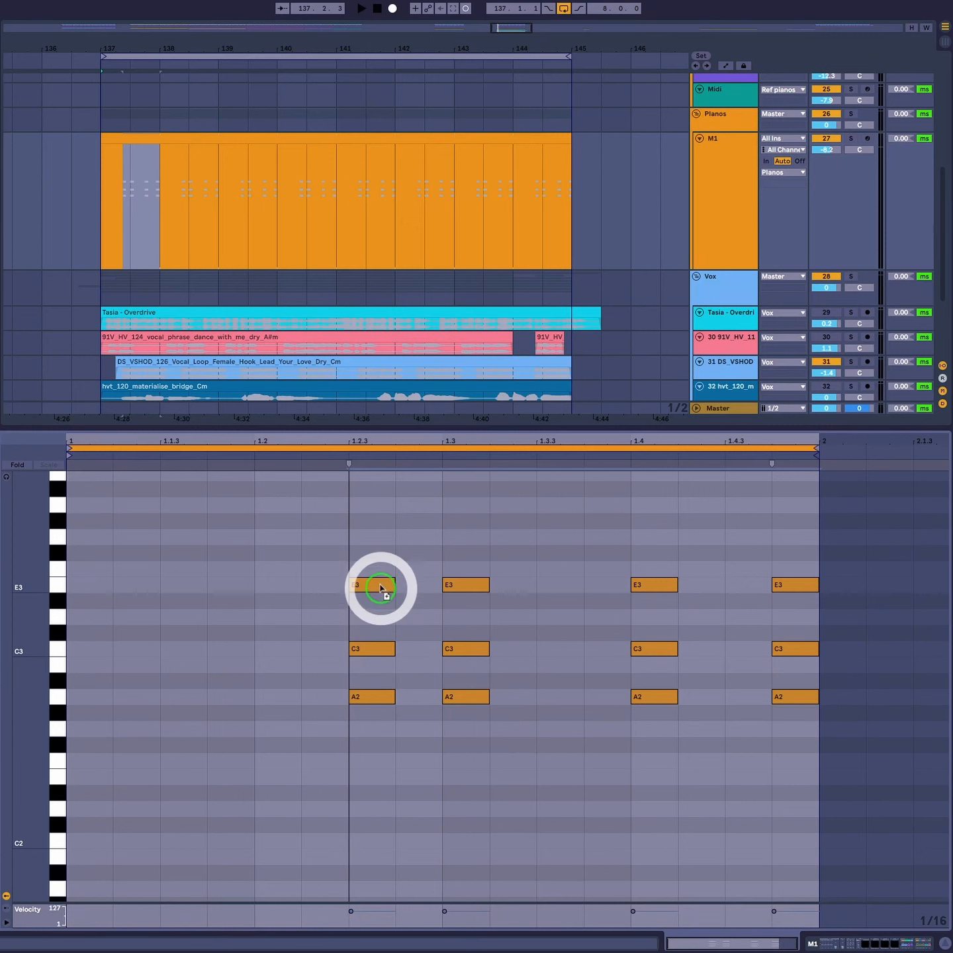
{"action": "left_click", "coordinate": [359, 532]}
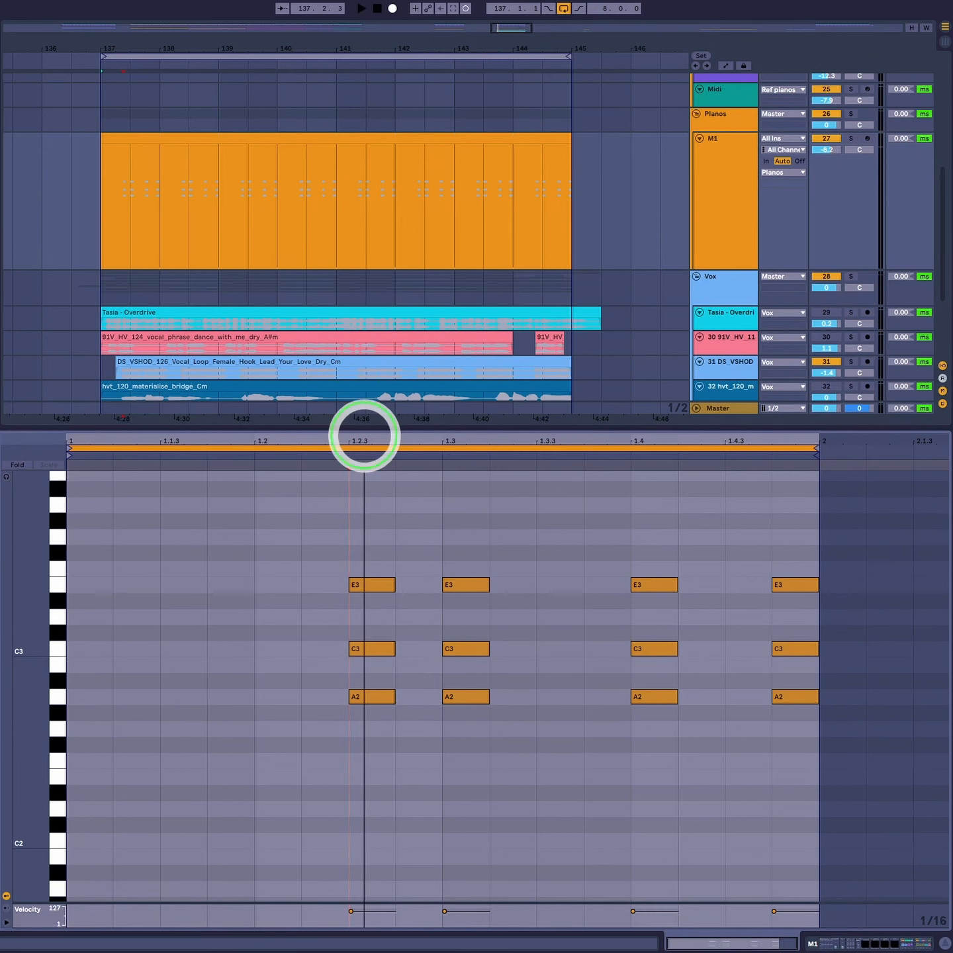
{"action": "left_click", "coordinate": [351, 571]}
{"action": "left_click_drag", "start_coordinate": [418, 658], "coordinate": [831, 795]}
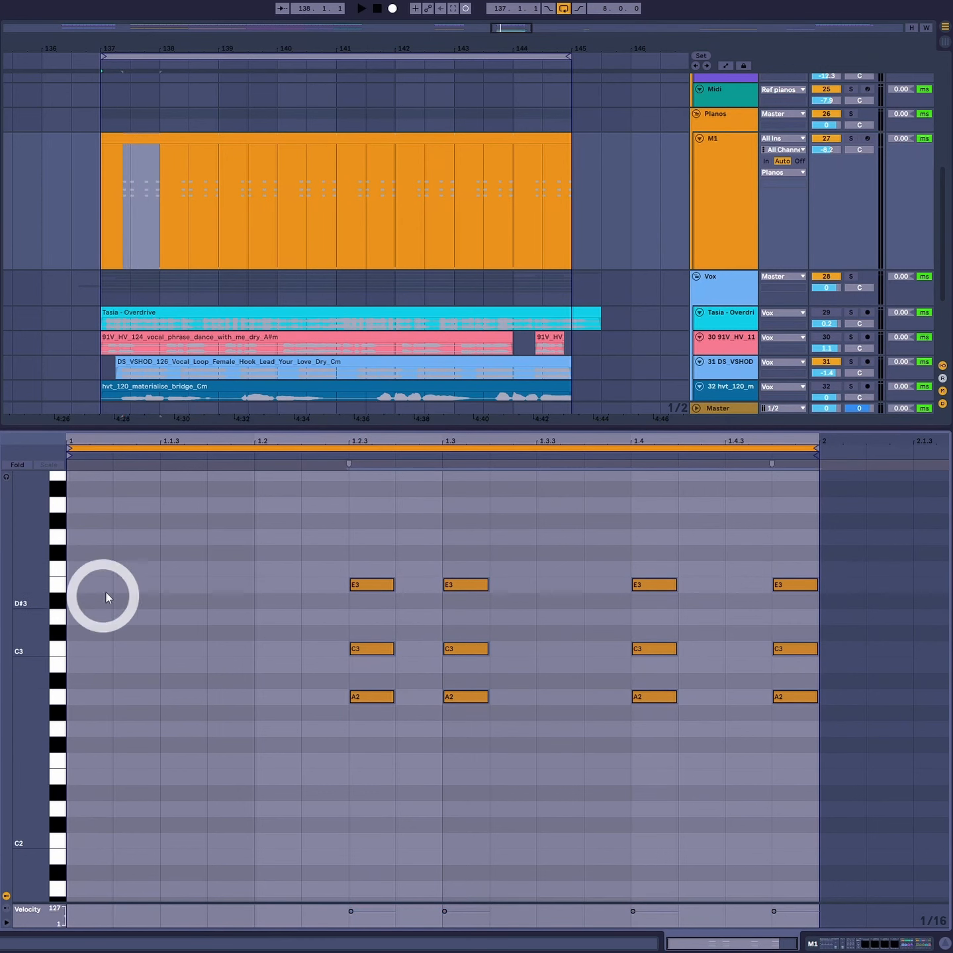
{"action": "key", "text": "space"}
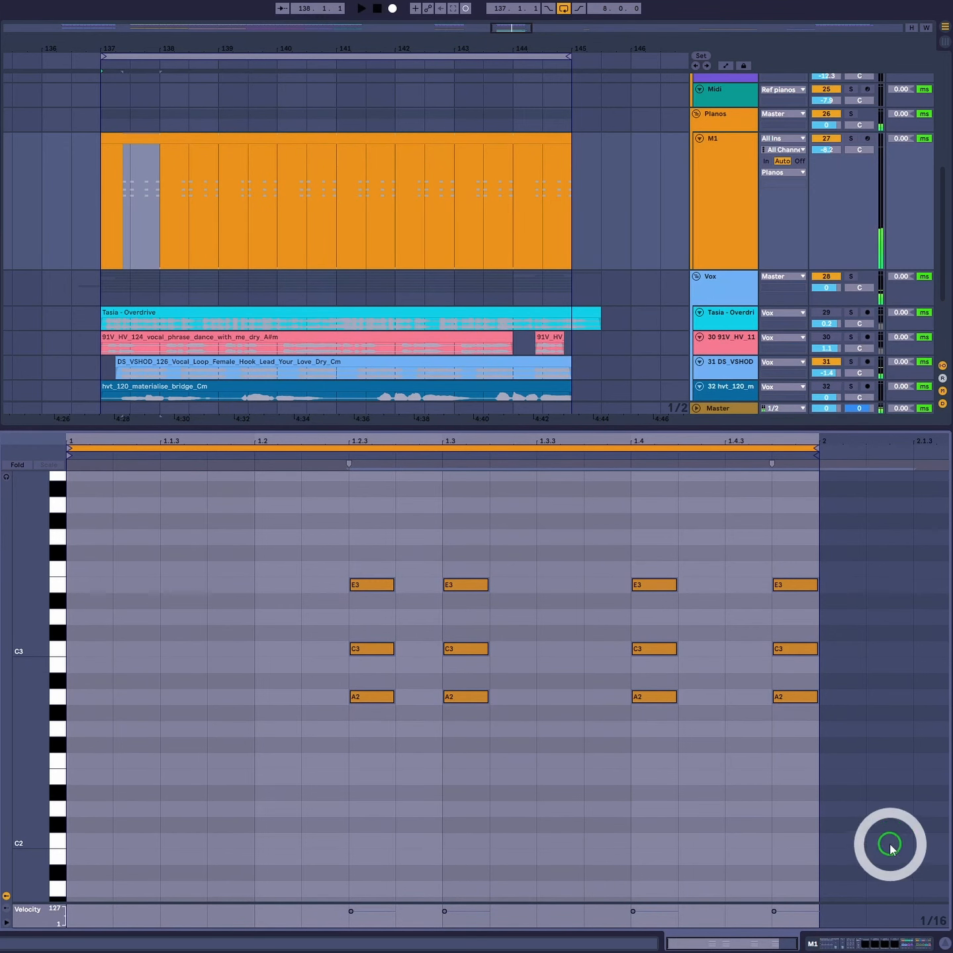
Copy the chord at 1.2.3 to the start of the bar, shift the copy to 1.1.3, and play the pattern.
{"action": "left_click", "coordinate": [421, 736]}
{"action": "left_click_drag", "start_coordinate": [376, 524], "coordinate": [361, 761]}
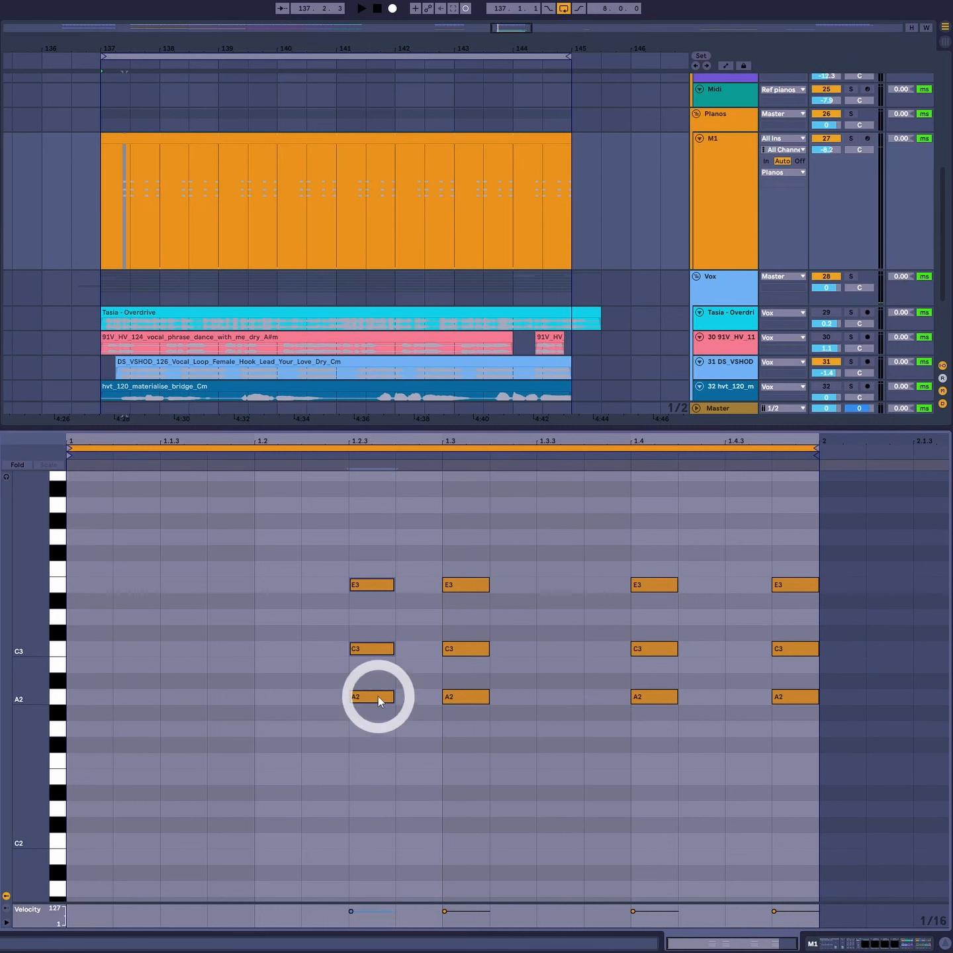
{"action": "left_click_drag", "start_coordinate": [379, 695], "coordinate": [80, 694]}
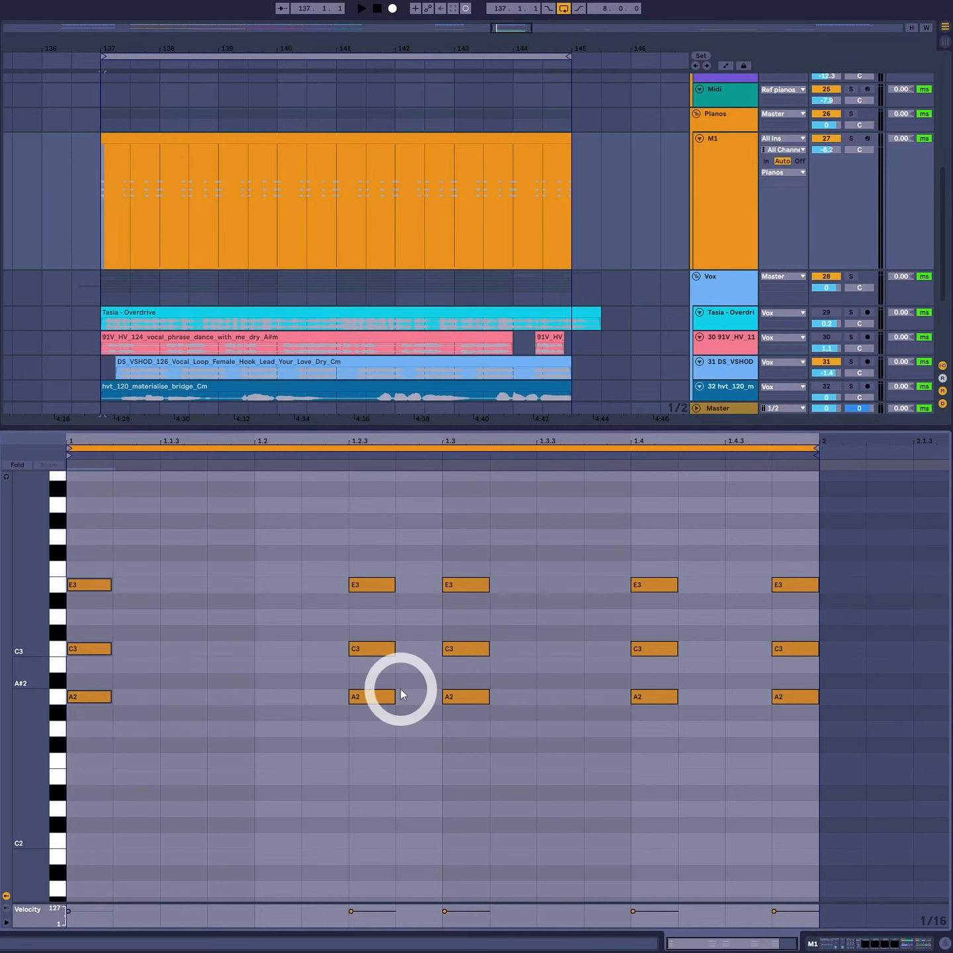
{"action": "left_click", "coordinate": [120, 609]}
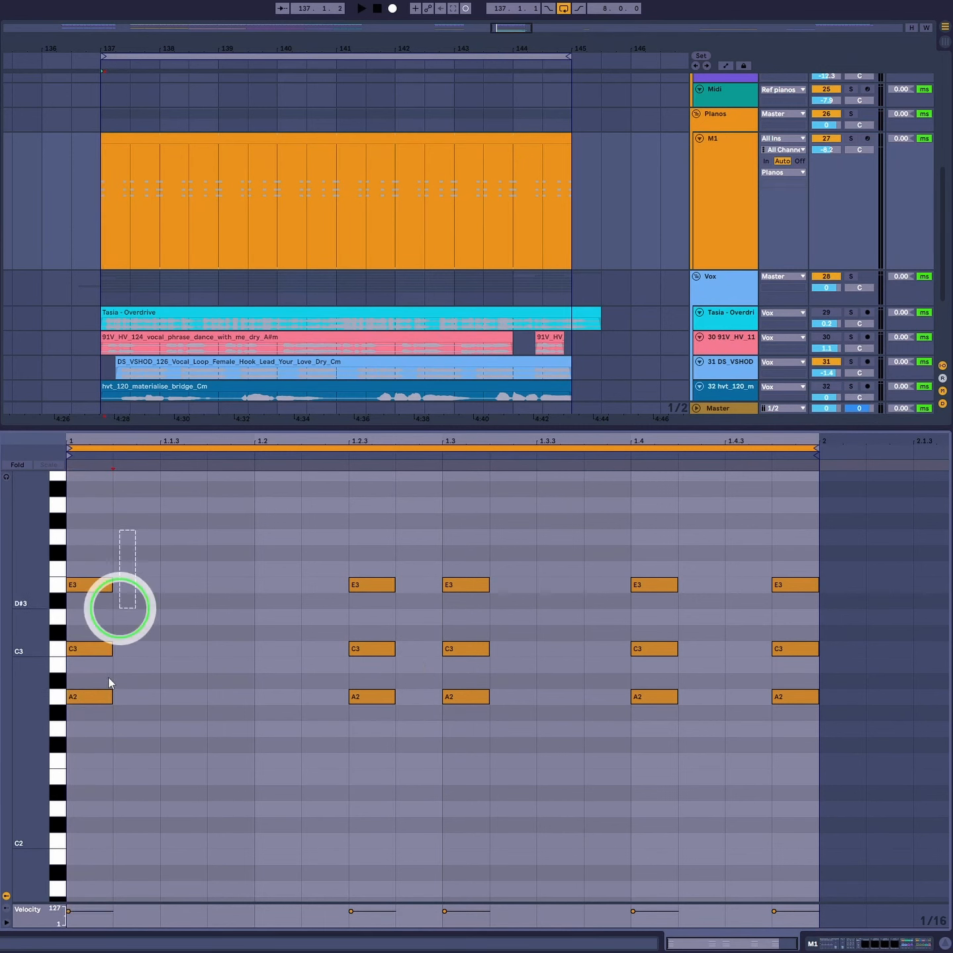
{"action": "left_click_drag", "start_coordinate": [99, 699], "coordinate": [188, 701]}
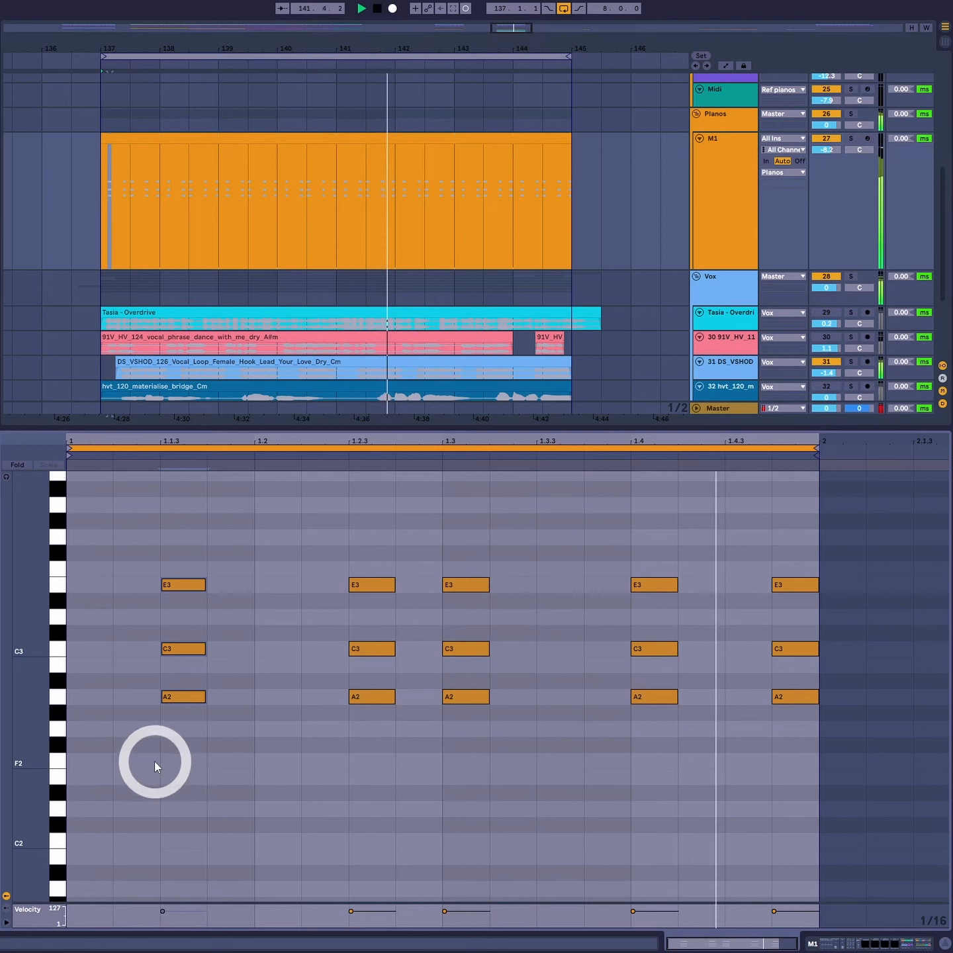
{"action": "key", "text": "space"}
Try moving the chord at 1.2.3 one 1/16 earlier to 1.2.2 and play it with the vocal.
{"action": "left_click_drag", "start_coordinate": [152, 567], "coordinate": [764, 842]}
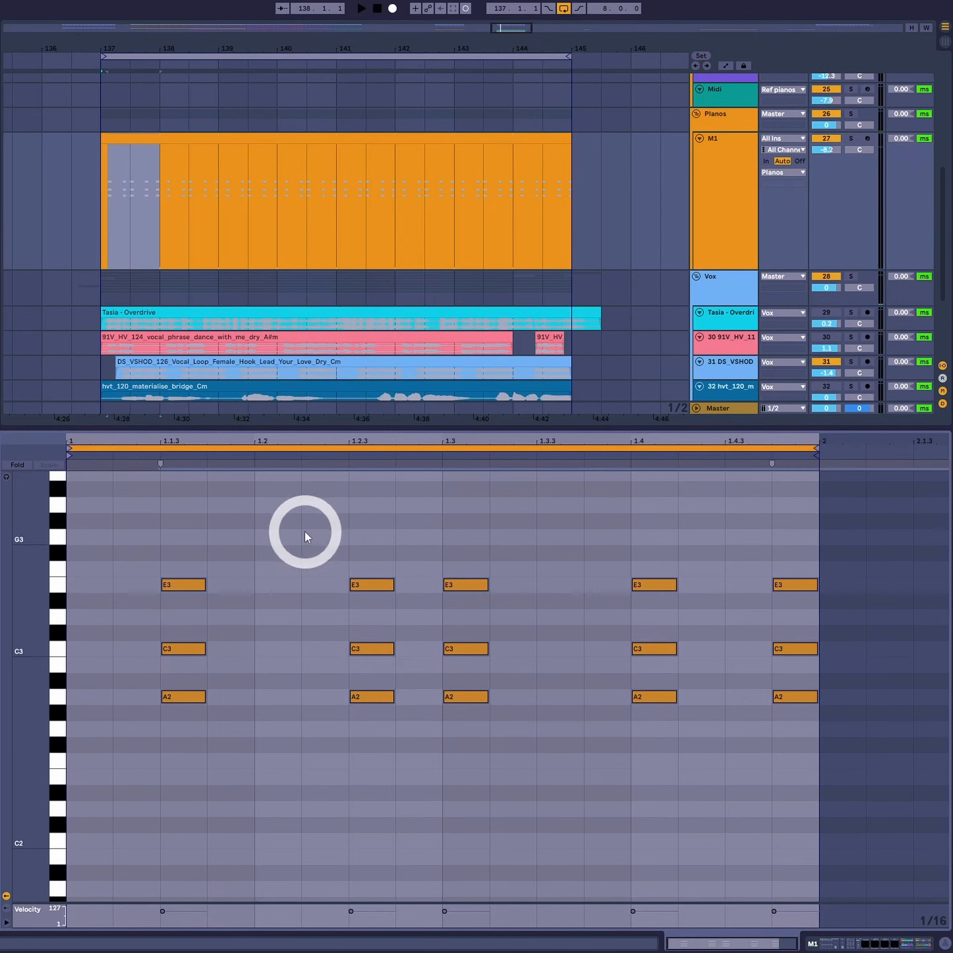
{"action": "left_click_drag", "start_coordinate": [475, 535], "coordinate": [229, 813]}
{"action": "left_click_drag", "start_coordinate": [347, 543], "coordinate": [505, 760]}
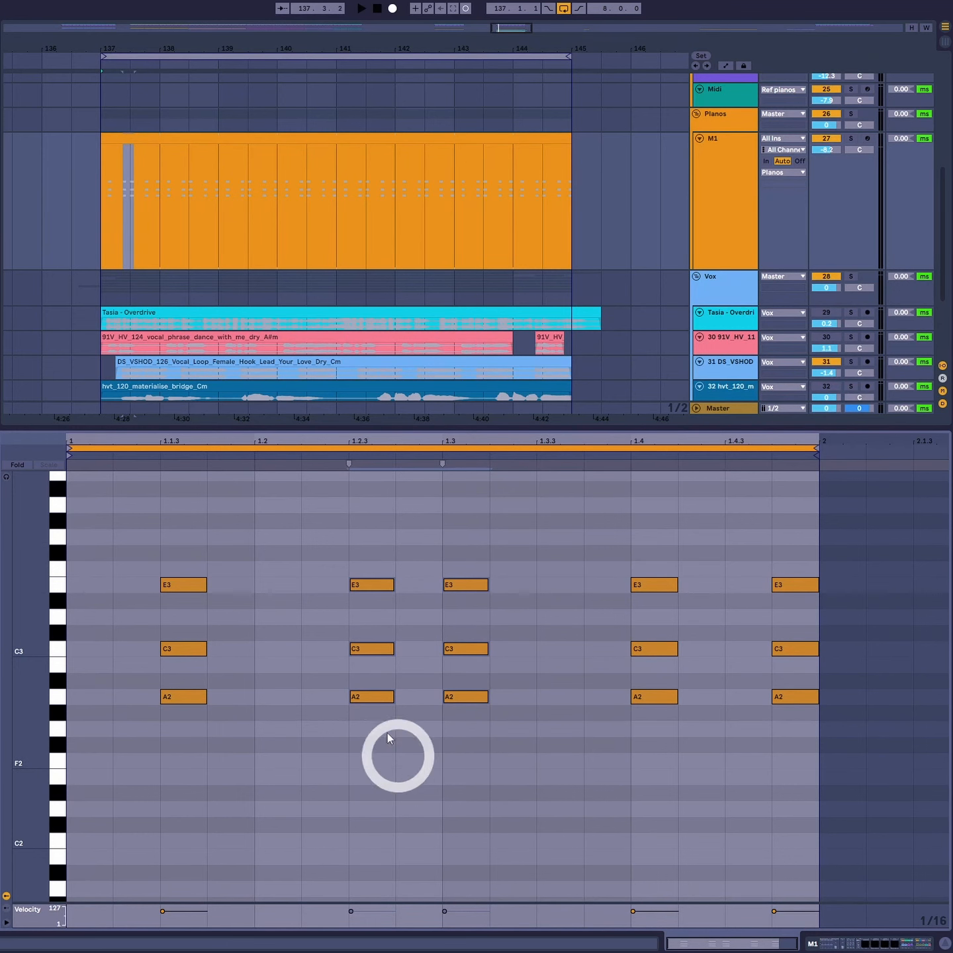
{"action": "left_click_drag", "start_coordinate": [308, 505], "coordinate": [385, 800]}
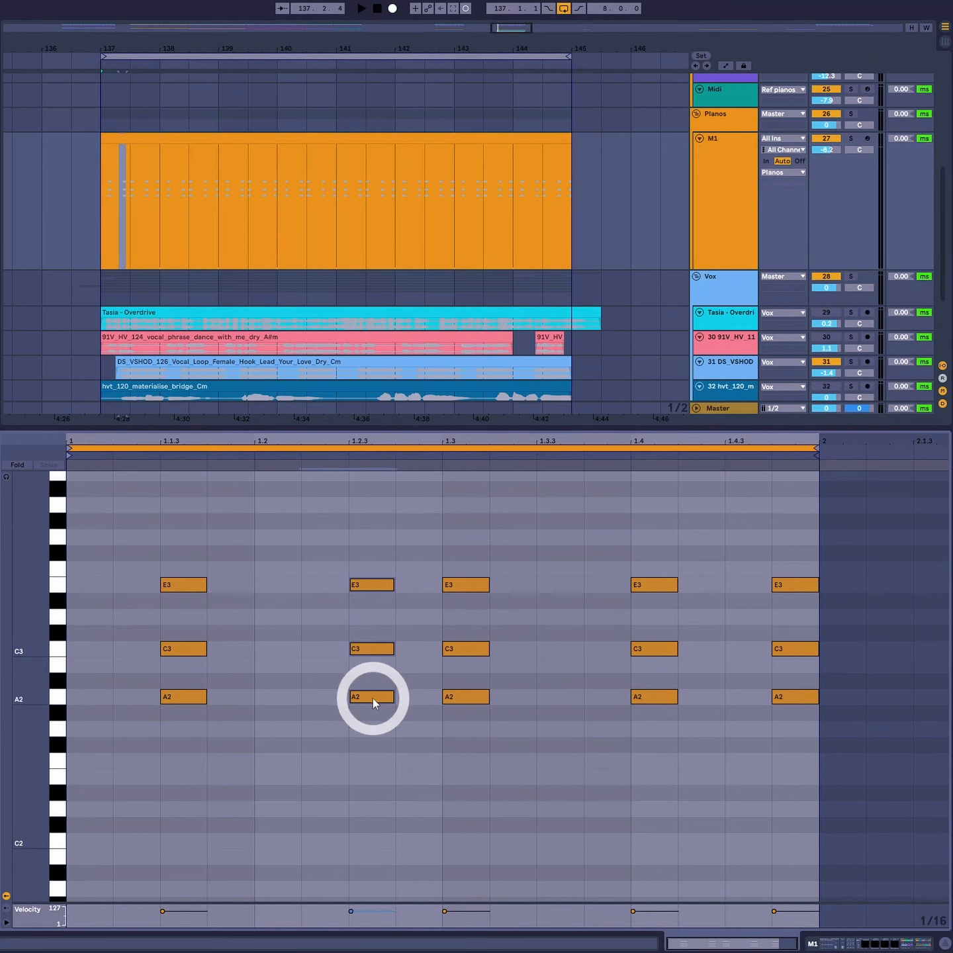
{"action": "left_click_drag", "start_coordinate": [372, 699], "coordinate": [324, 699]}
{"action": "key", "text": "space"}
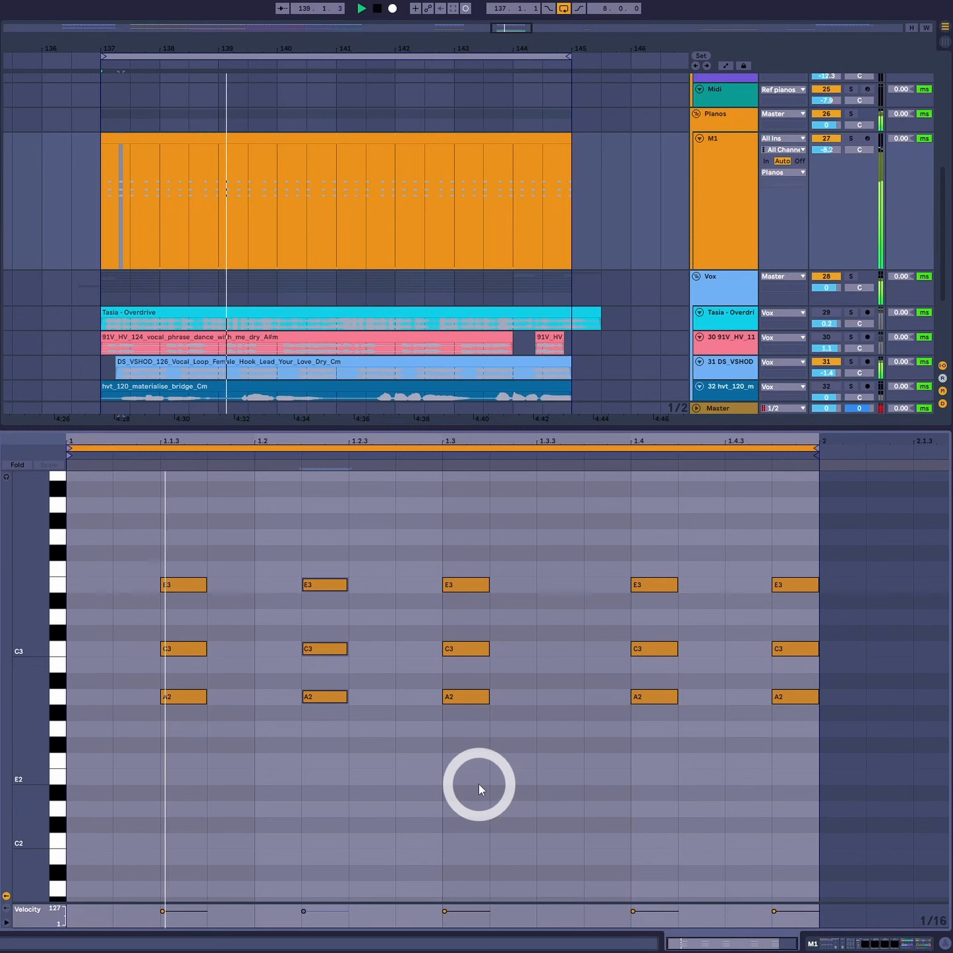
{"action": "key", "text": "space"}
Return the chord at 1.2.2 to its position at 1.2.3.
{"action": "left_click_drag", "start_coordinate": [327, 523], "coordinate": [339, 613]}
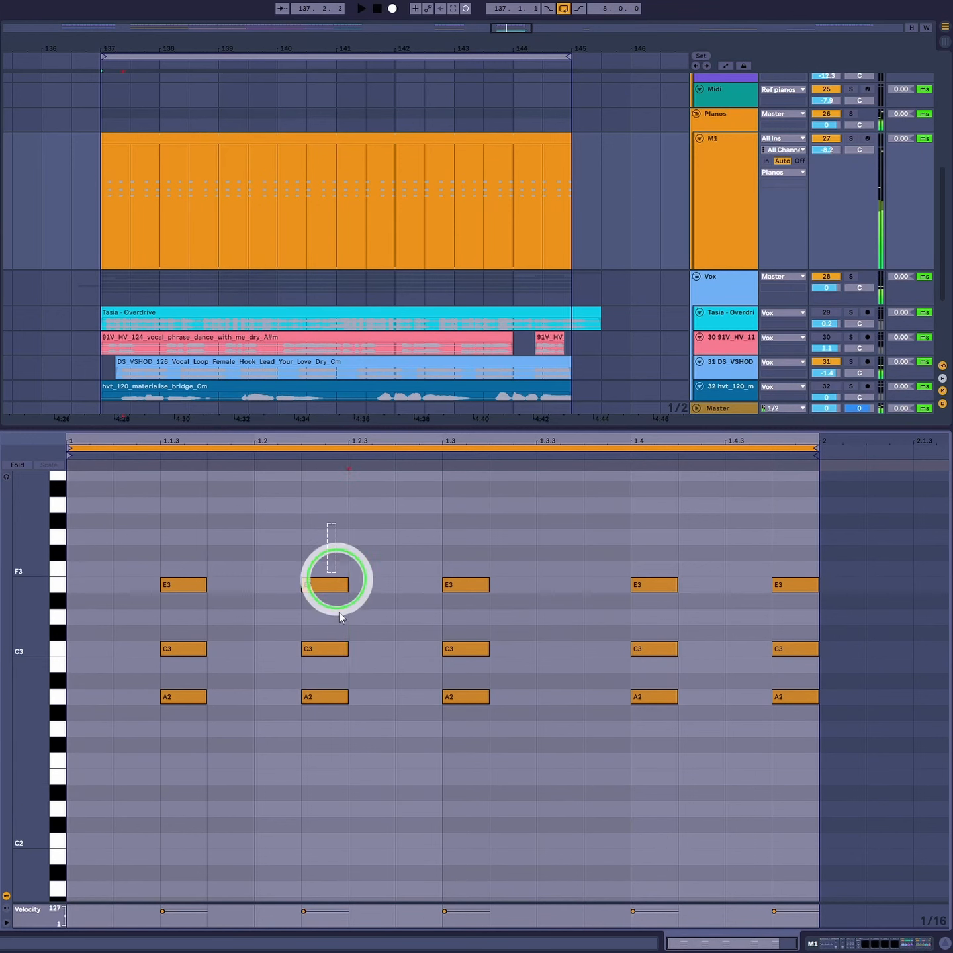
{"action": "left_click_drag", "start_coordinate": [612, 520], "coordinate": [806, 772]}
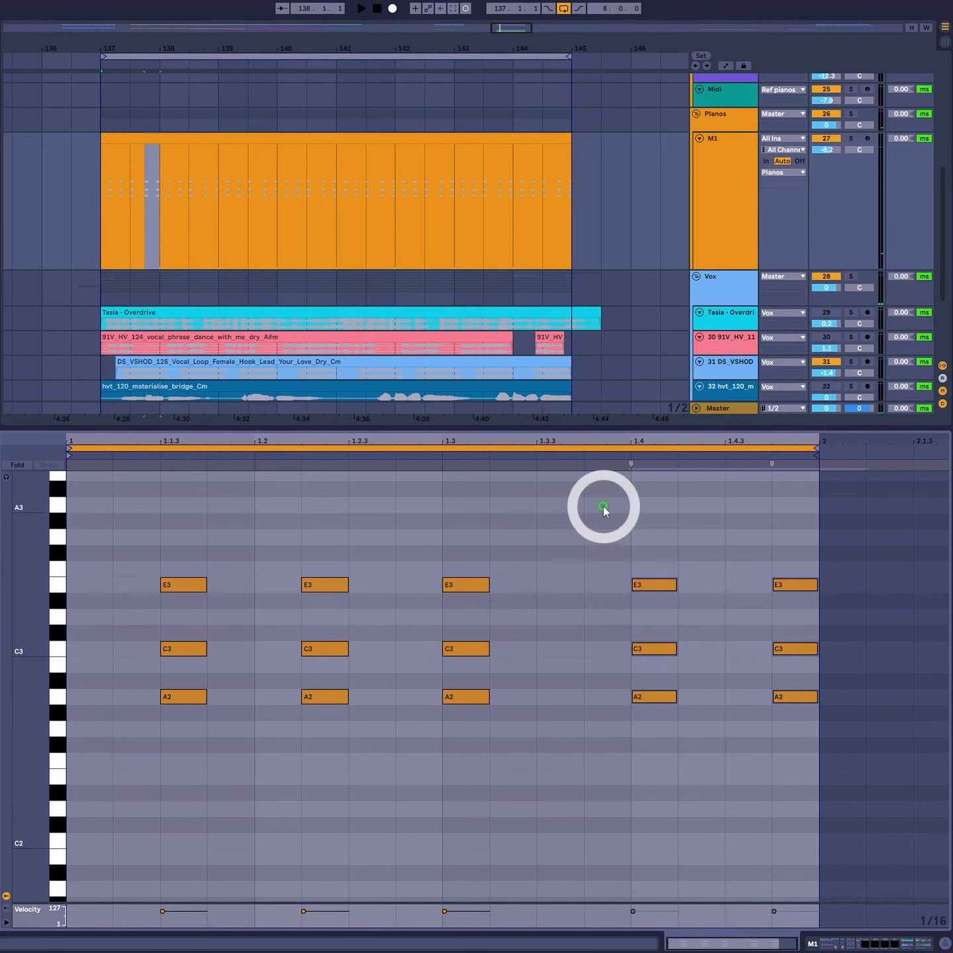
{"action": "left_click_drag", "start_coordinate": [604, 507], "coordinate": [866, 817]}
{"action": "left_click_drag", "start_coordinate": [337, 536], "coordinate": [351, 766]}
{"action": "left_click_drag", "start_coordinate": [323, 698], "coordinate": [380, 704]}
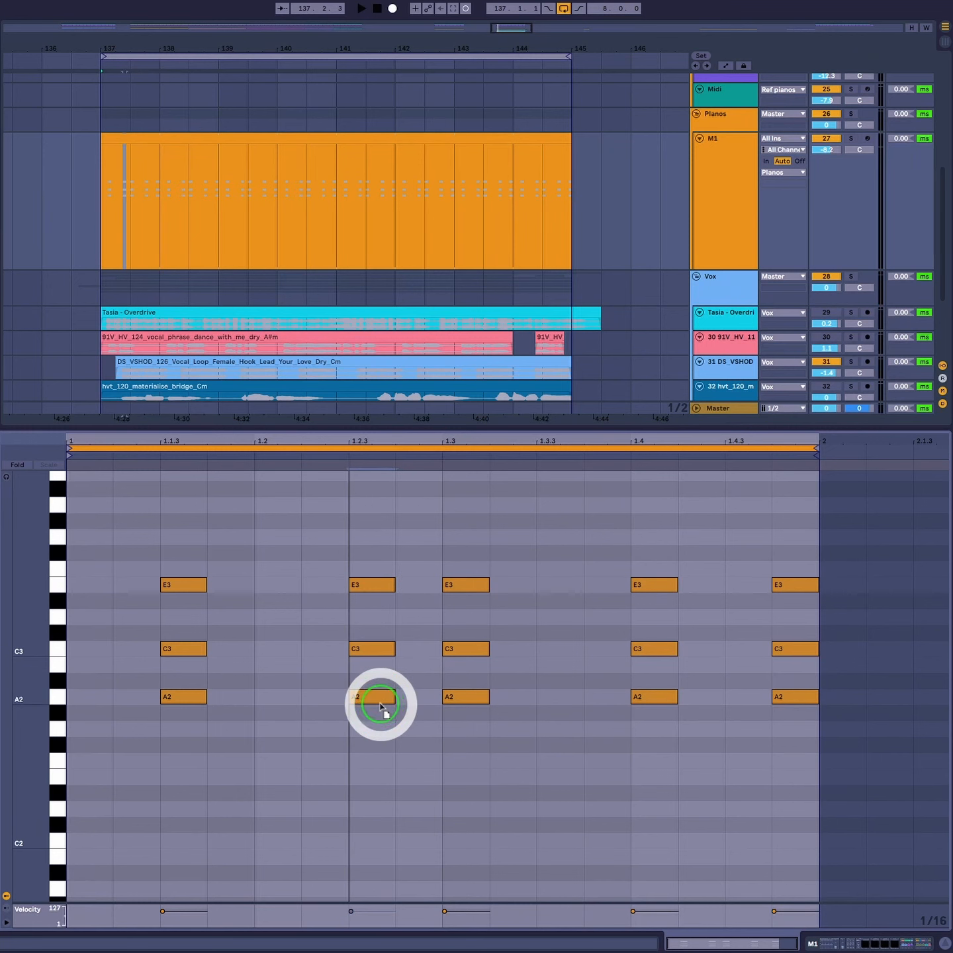
{"action": "left_click_drag", "start_coordinate": [186, 570], "coordinate": [199, 759]}
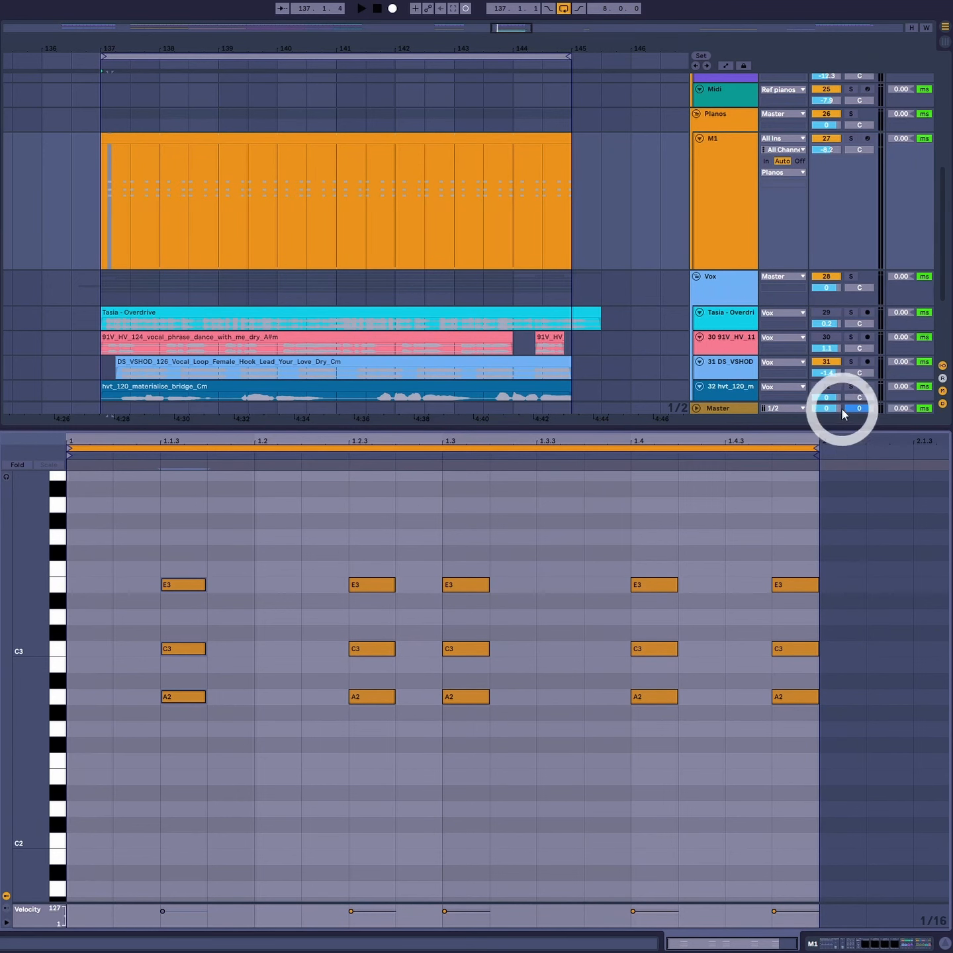
{"action": "left_click_drag", "start_coordinate": [93, 522], "coordinate": [884, 762]}
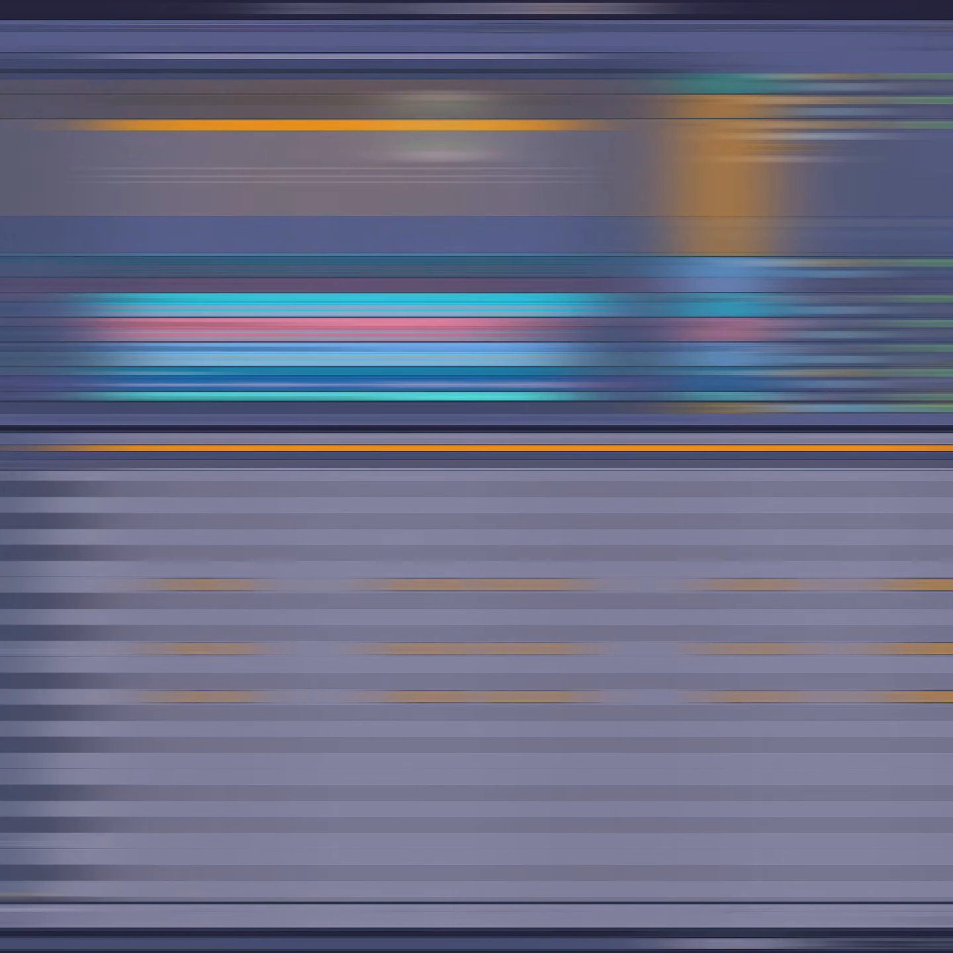
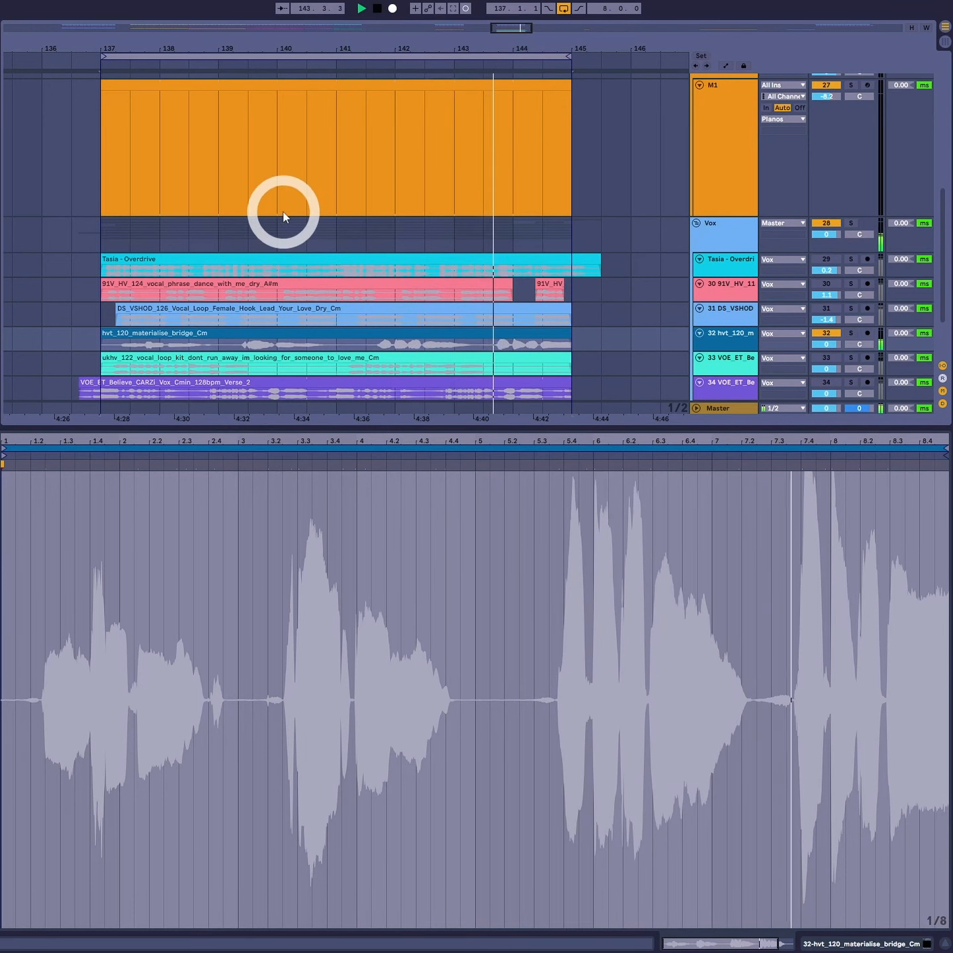
In the emptied M1 clip, add G2 notes at 1.2.3 and 1.3 and A2 notes at 1.3.3, 1.4.3 and 2.1.3, and play them.
{"action": "left_click", "coordinate": [280, 86]}
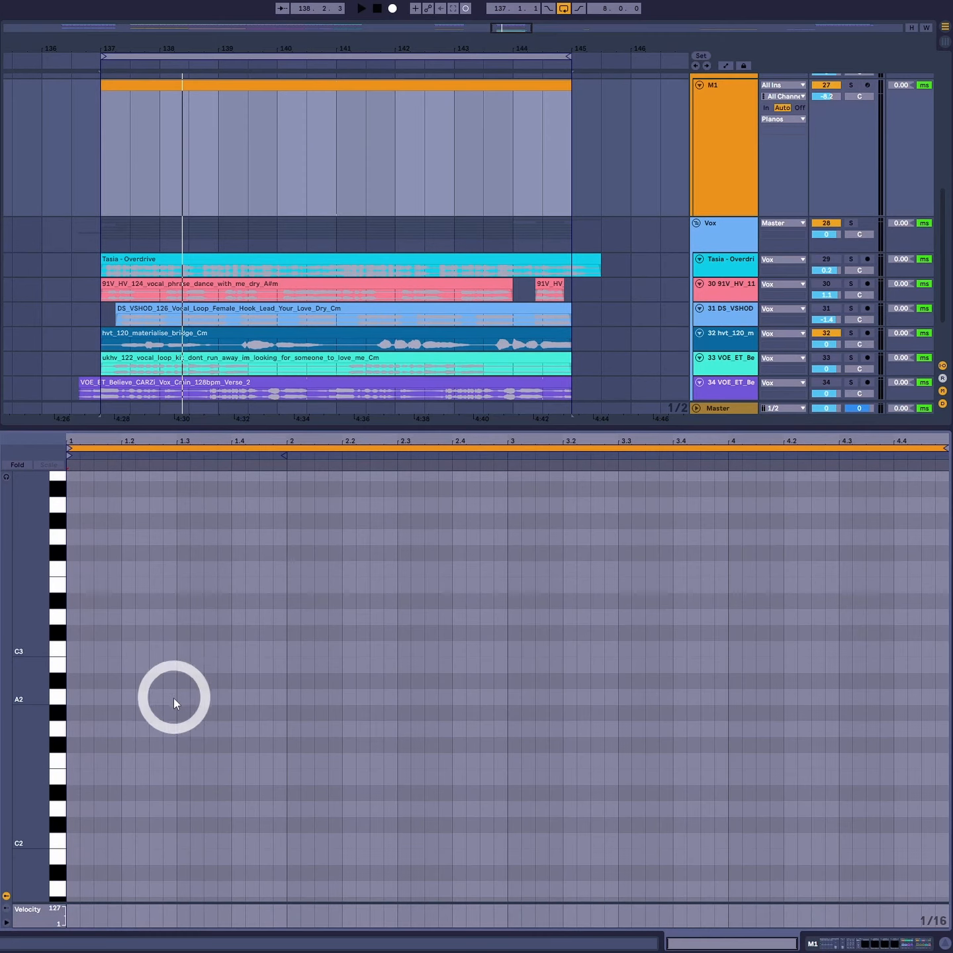
{"action": "double_click", "coordinate": [153, 697]}
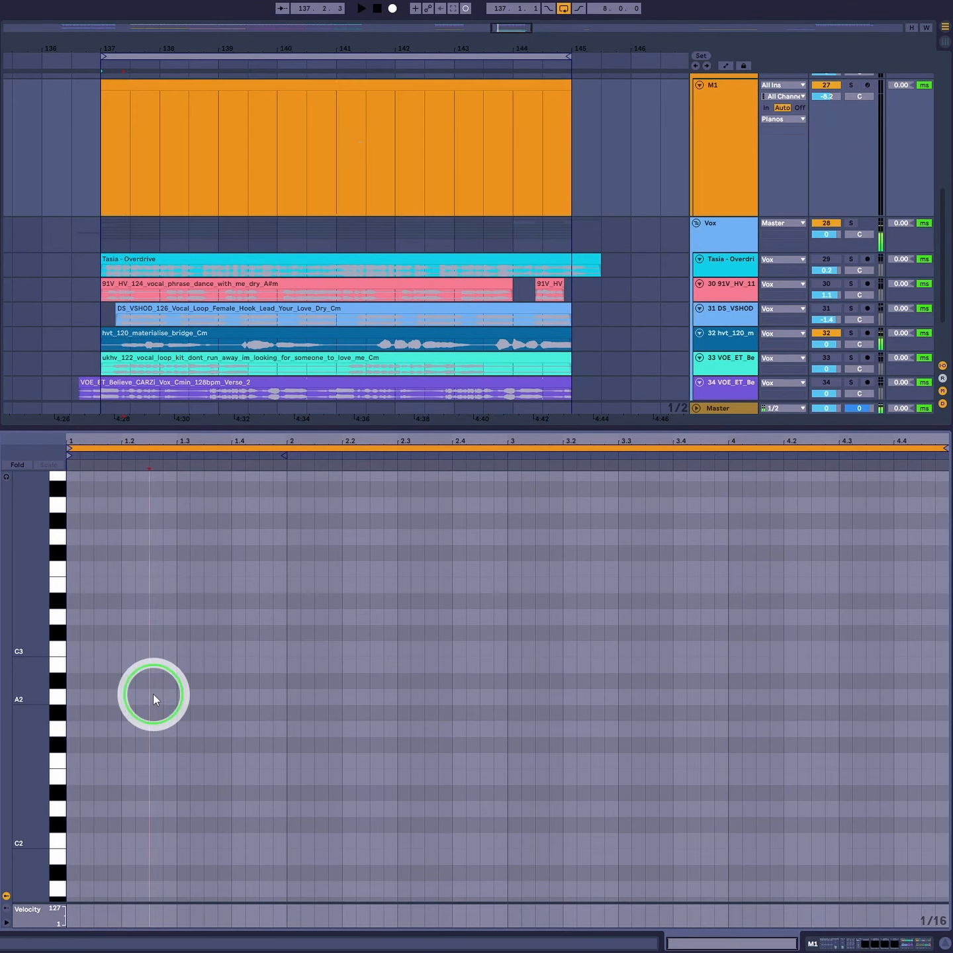
{"action": "left_click_drag", "start_coordinate": [153, 697], "coordinate": [158, 734]}
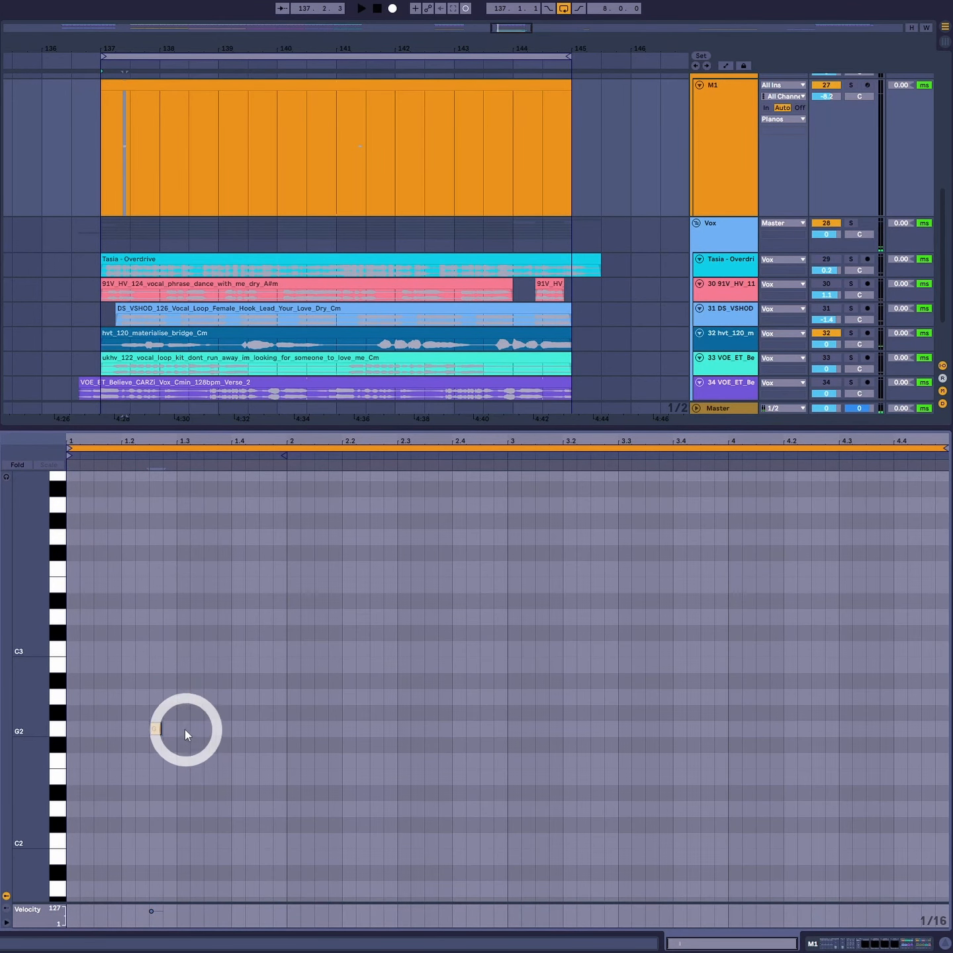
{"action": "double_click", "coordinate": [184, 729]}
{"action": "double_click", "coordinate": [211, 698]}
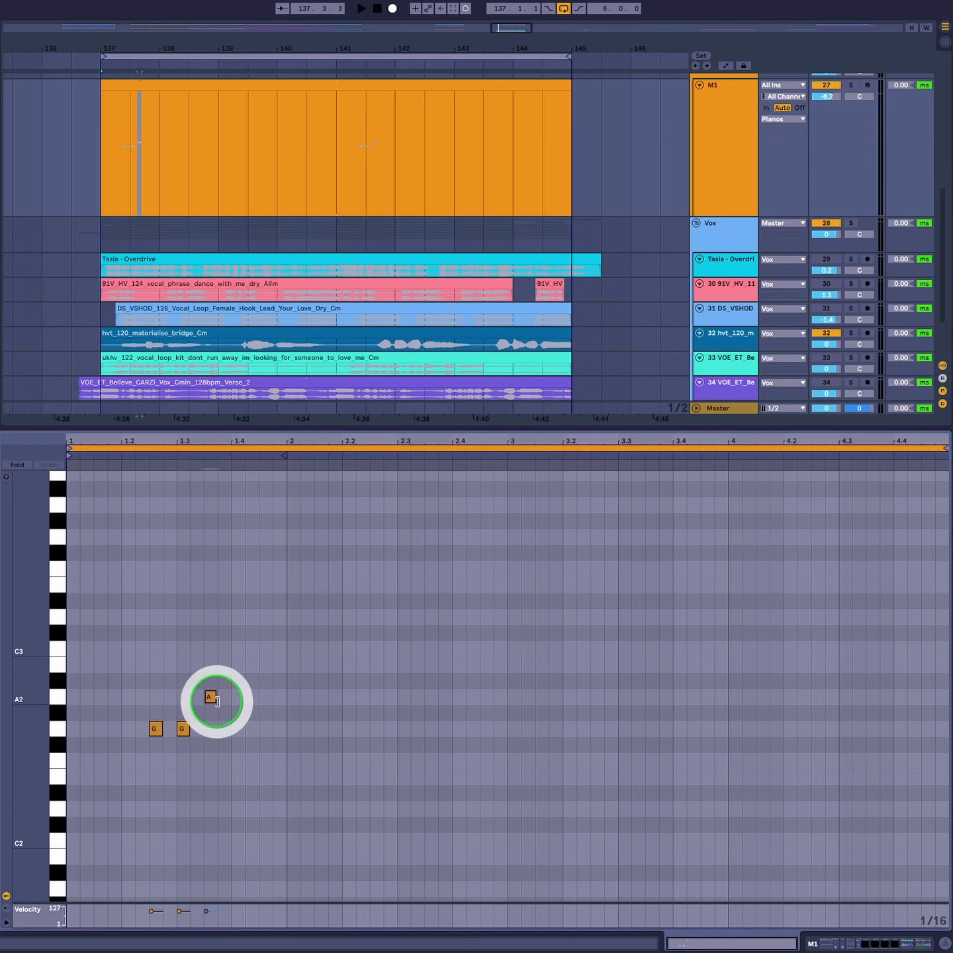
{"action": "double_click", "coordinate": [265, 698]}
{"action": "double_click", "coordinate": [321, 697]}
{"action": "key", "text": "space"}
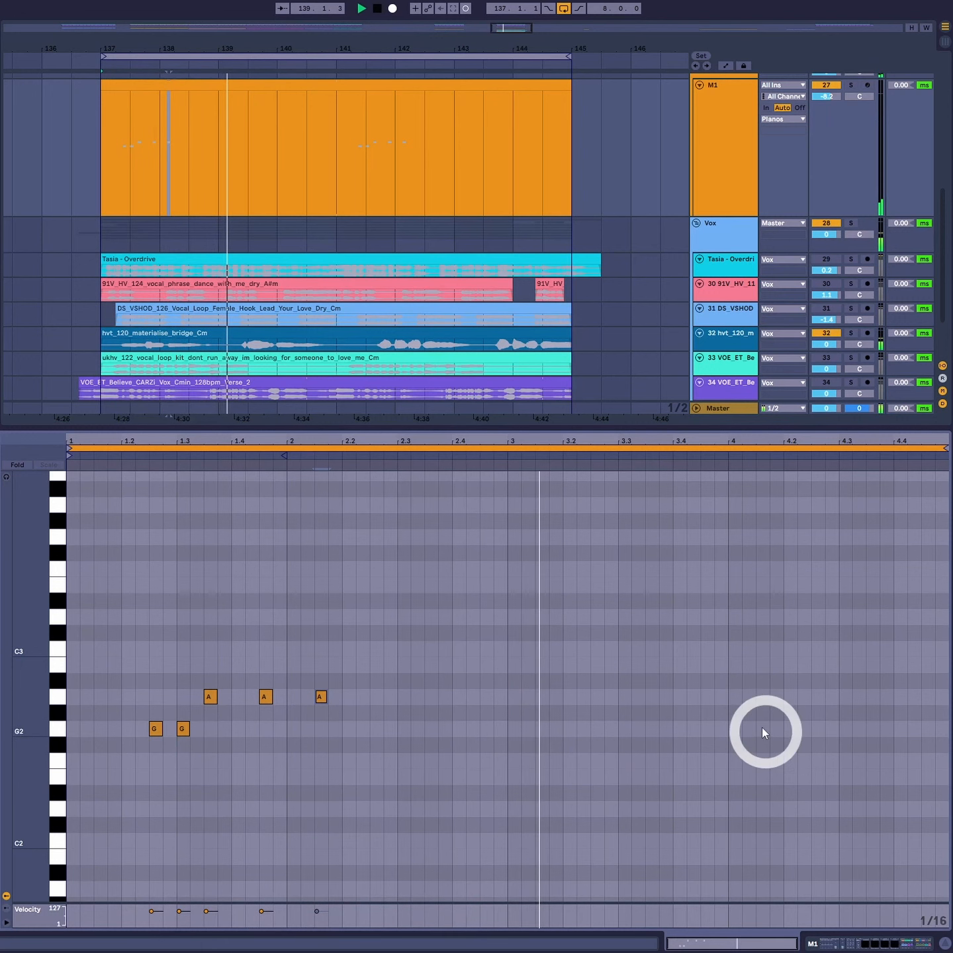
Add a second phrase in bar 3 with D#3 at 3.3, D3 at 3.3.3 and C3 at 3.4.3.
{"action": "double_click", "coordinate": [624, 617]}
{"action": "key", "text": "space"}
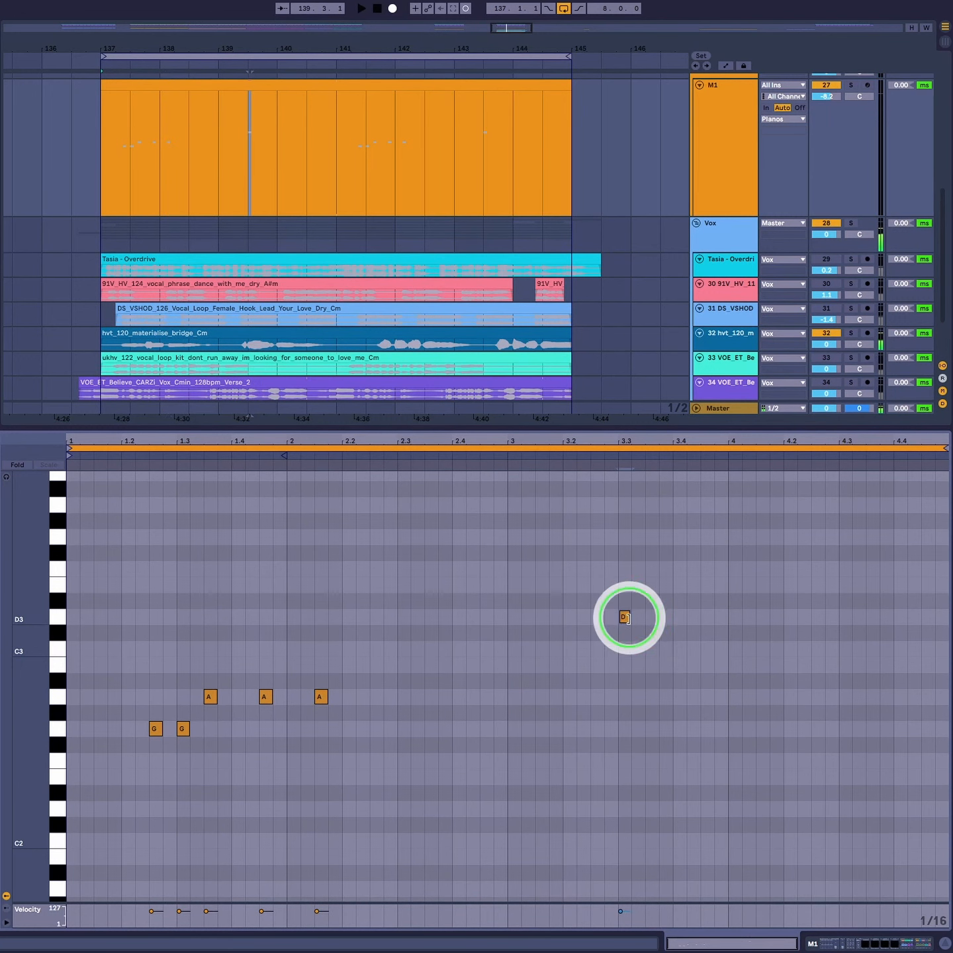
{"action": "double_click", "coordinate": [653, 649]}
{"action": "left_click", "coordinate": [632, 547]}
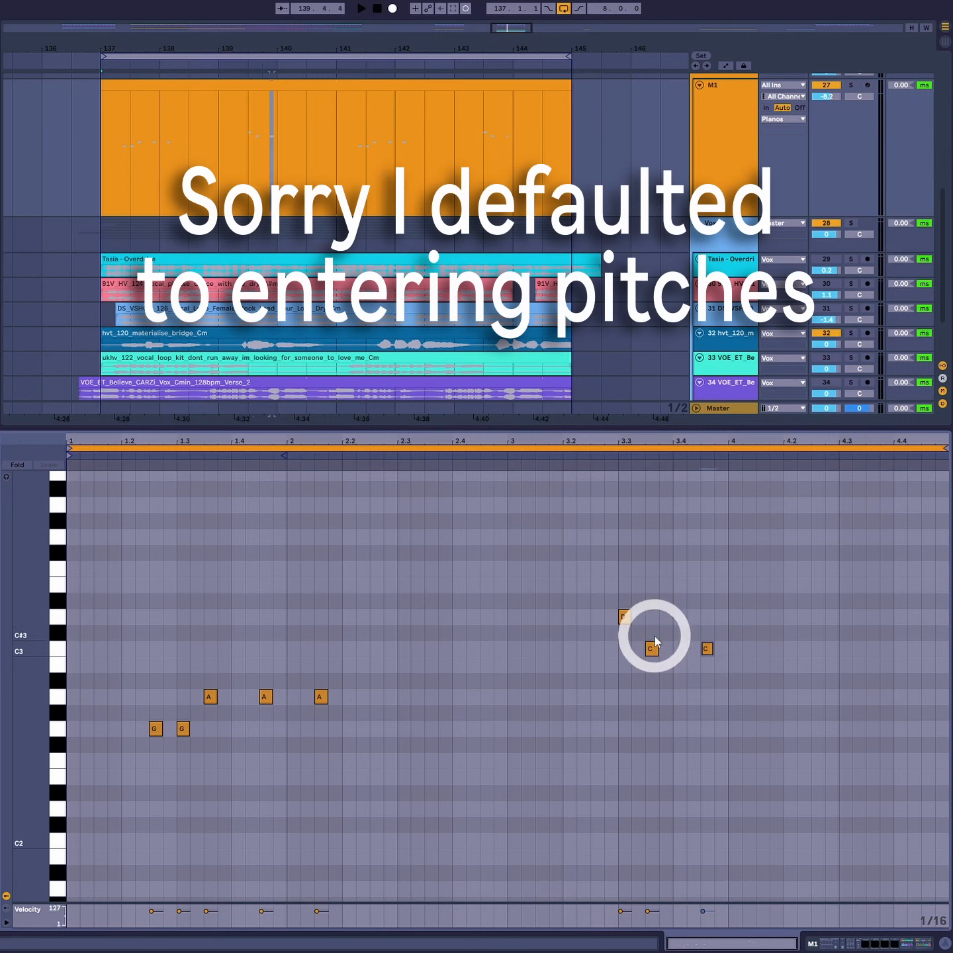
{"action": "left_click_drag", "start_coordinate": [624, 618], "coordinate": [650, 619]}
{"action": "left_click", "coordinate": [694, 631]}
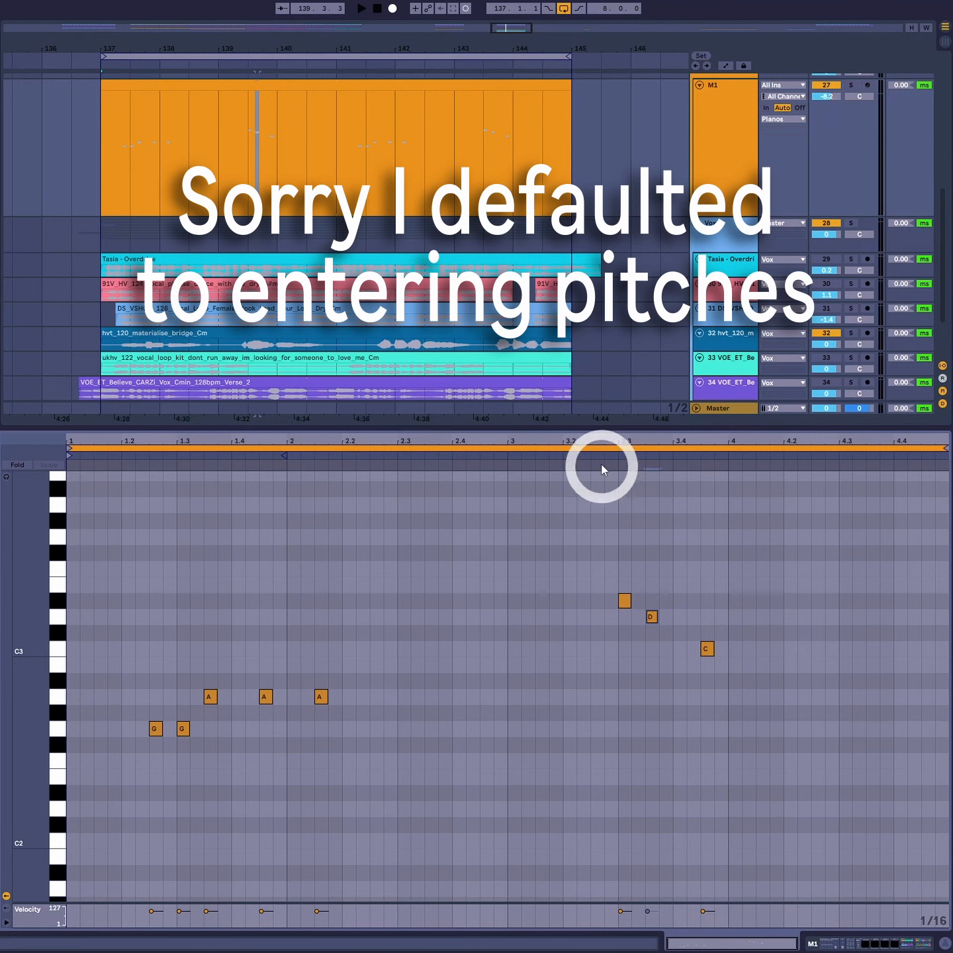
Continue the M1 phrase in bar 4 with D3 at 4.1, C3 at 4.1.3 and A2 at 4.1.4, and play it with the vocal.
{"action": "key", "text": "space"}
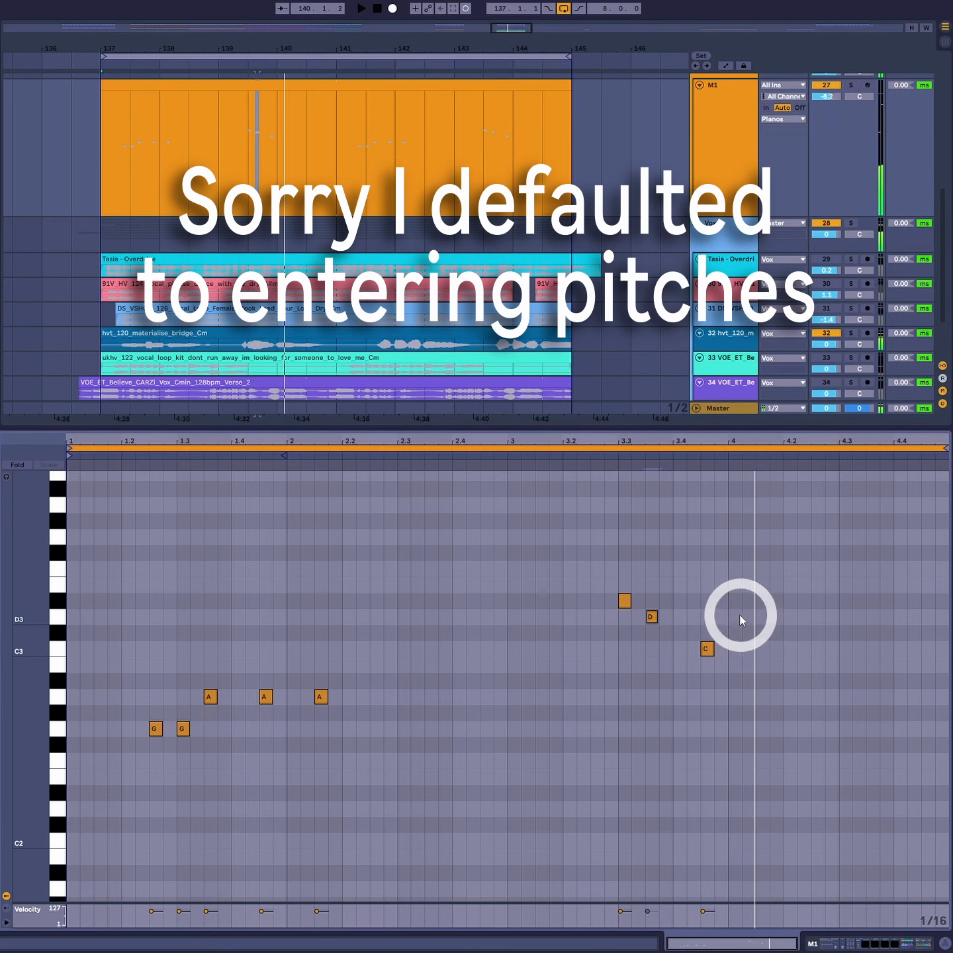
{"action": "left_click", "coordinate": [734, 617]}
{"action": "left_click", "coordinate": [762, 648]}
{"action": "left_click", "coordinate": [776, 696]}
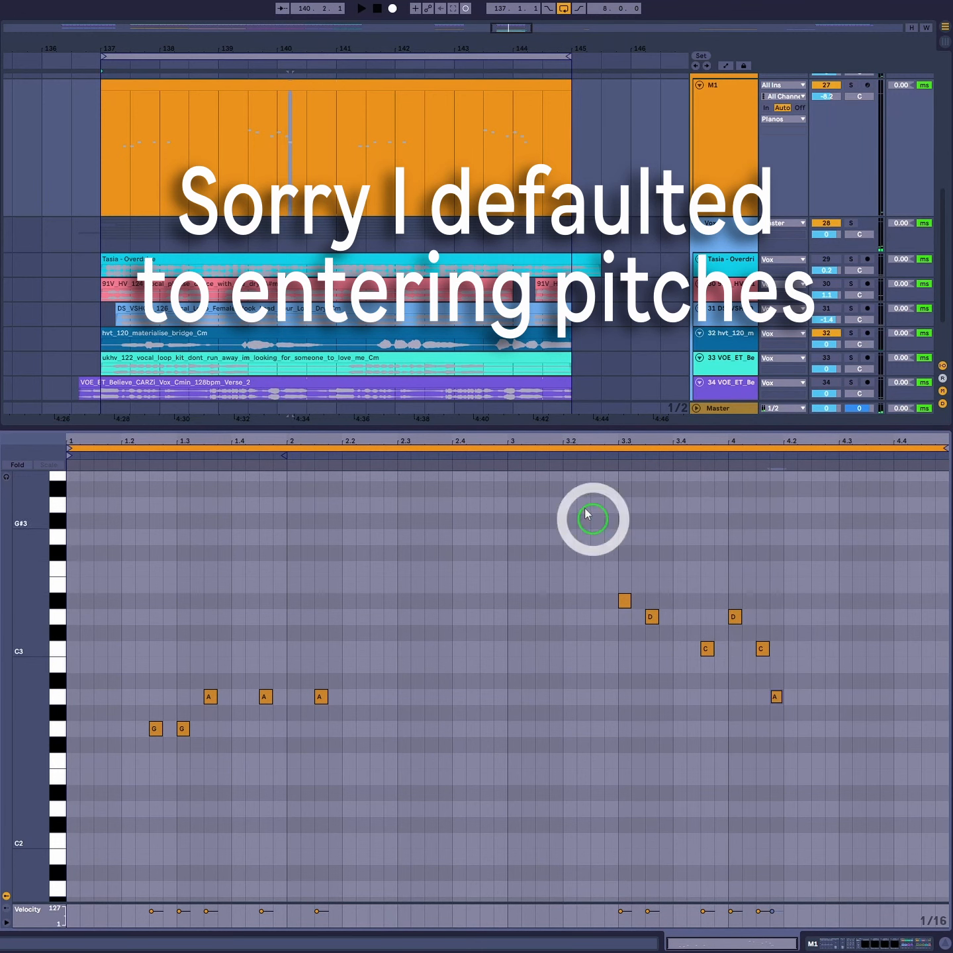
{"action": "left_click", "coordinate": [585, 514]}
{"action": "key", "text": "space"}
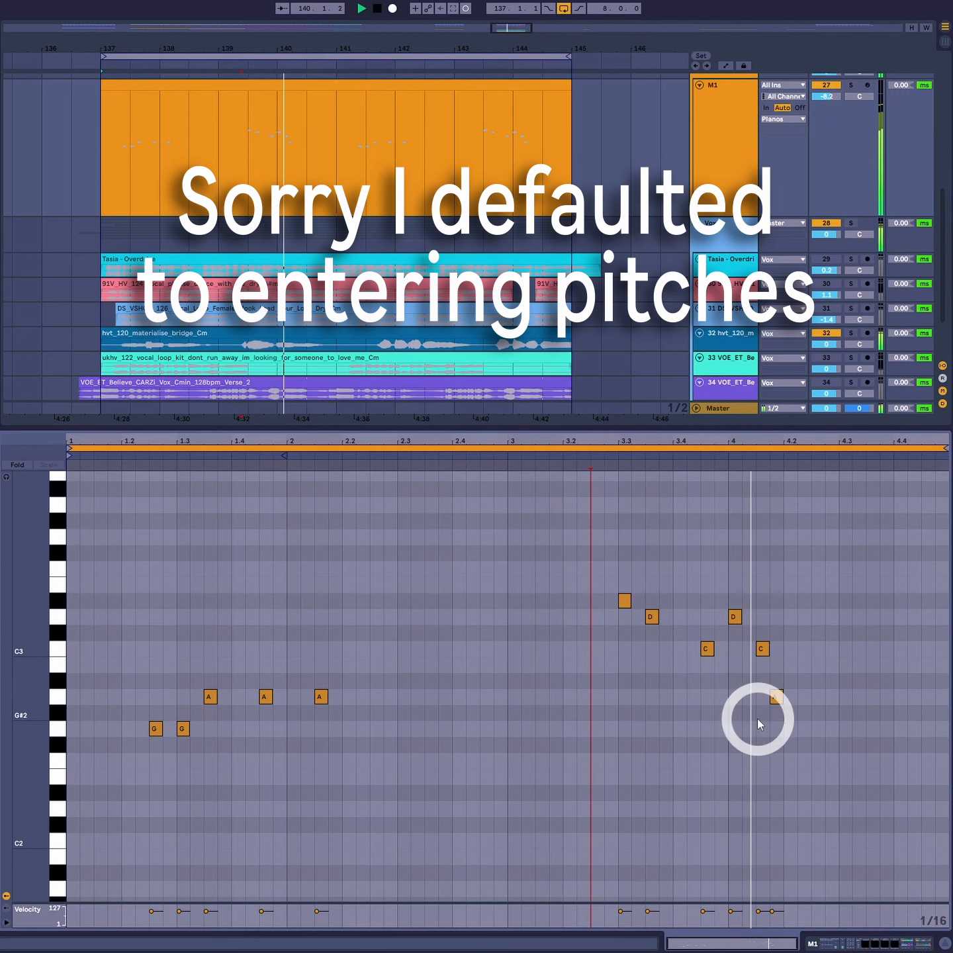
Move the last two notes one 1/16 later, C3 to 4.1.4 and A2 to 4.2, and play the phrase again.
{"action": "key", "text": "space"}
{"action": "left_click_drag", "start_coordinate": [765, 649], "coordinate": [791, 696]}
{"action": "left_click", "coordinate": [608, 460]}
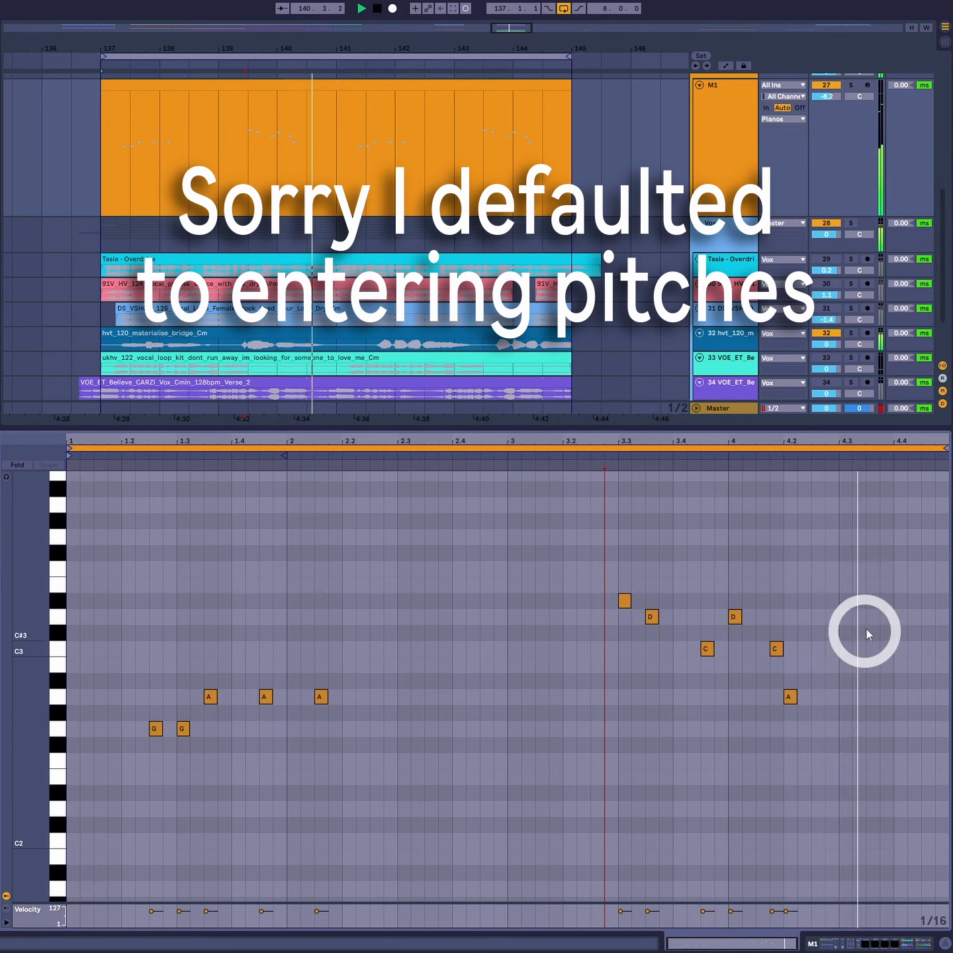
{"action": "key", "text": "space"}
Delete every note in the M1 clip and build a one-sixteenth chord of A2, C3 and E3 at 1.1.
{"action": "left_click_drag", "start_coordinate": [875, 529], "coordinate": [27, 804]}
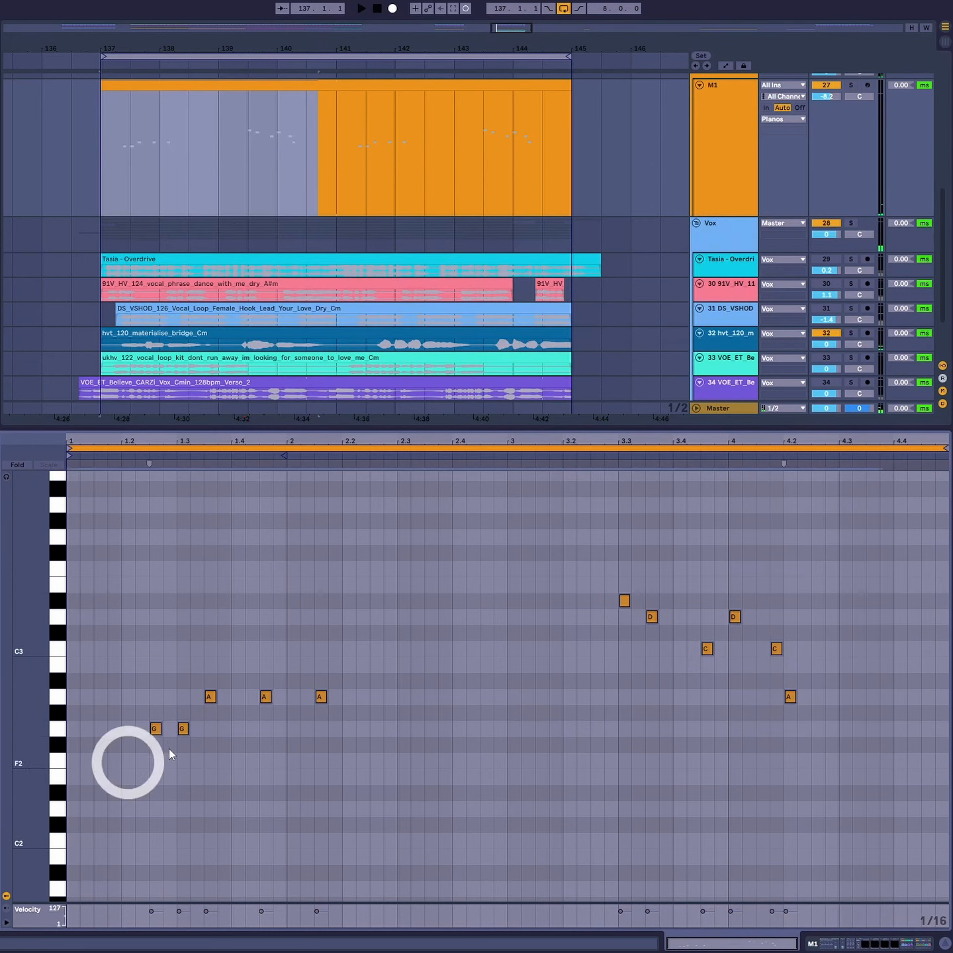
{"action": "key", "text": "Delete"}
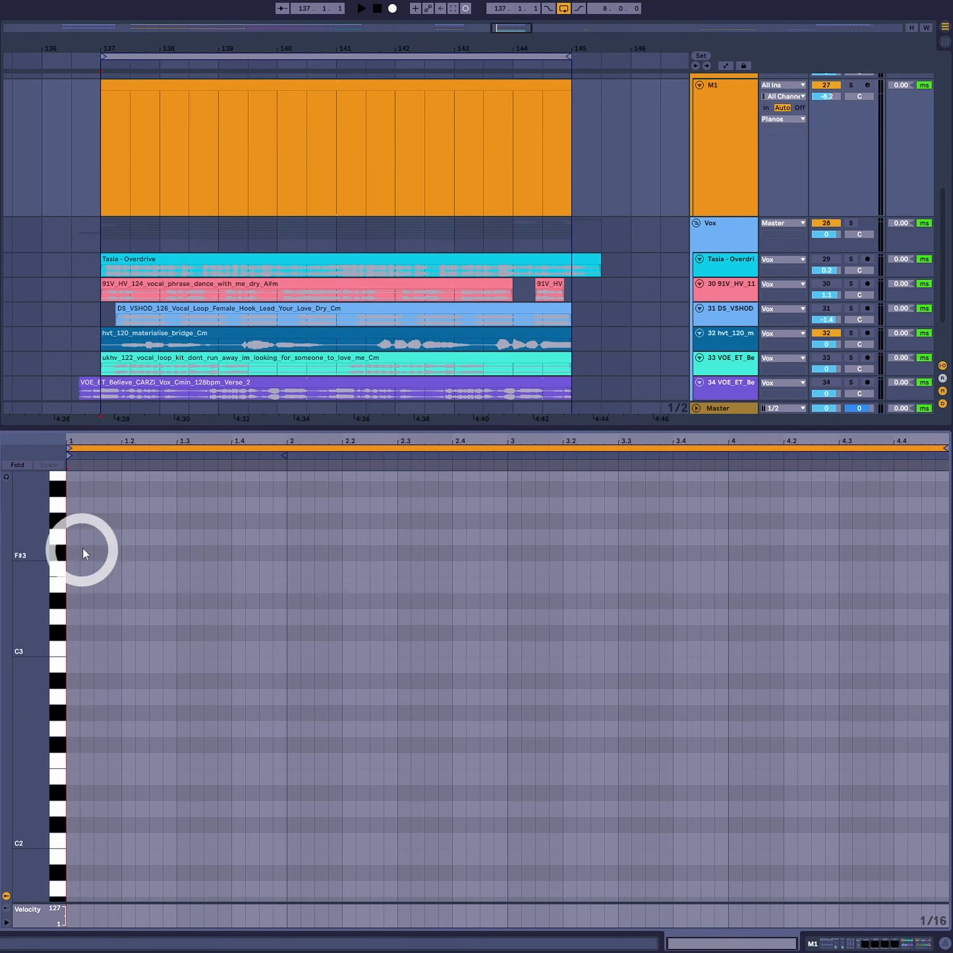
{"action": "double_click", "coordinate": [86, 665]}
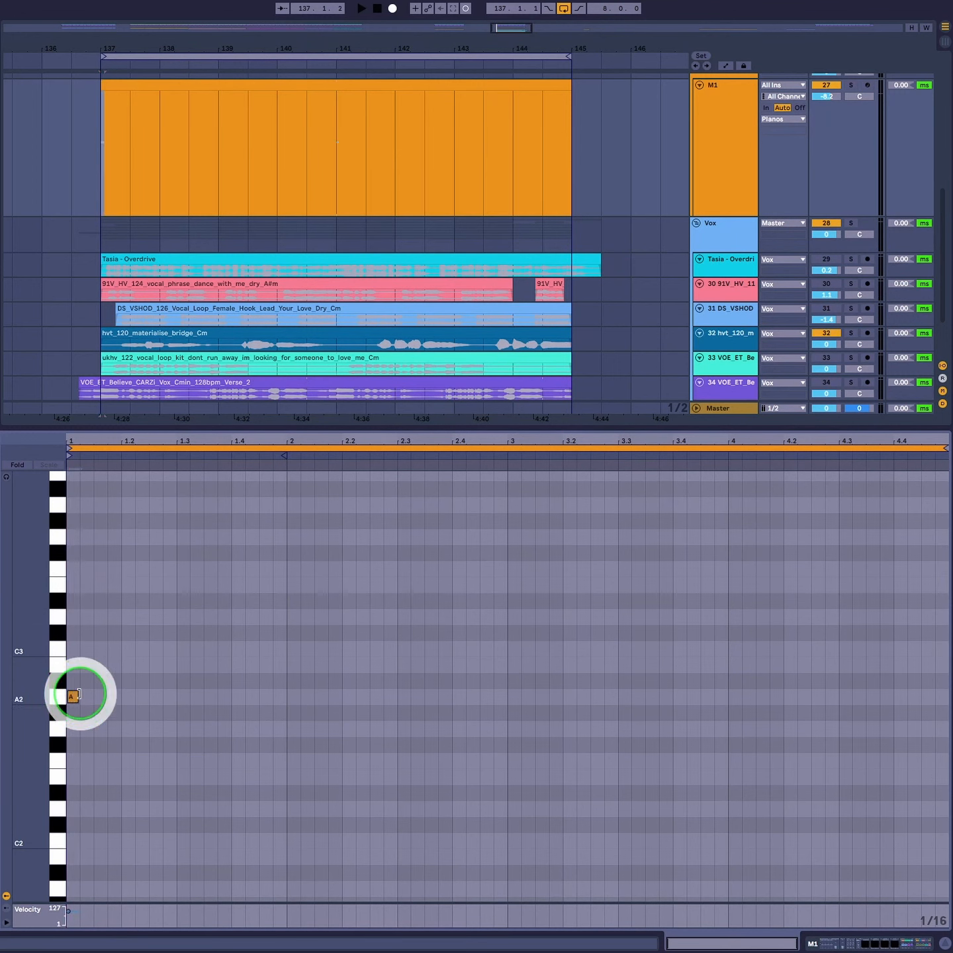
{"action": "left_click_drag", "start_coordinate": [92, 640], "coordinate": [70, 591]}
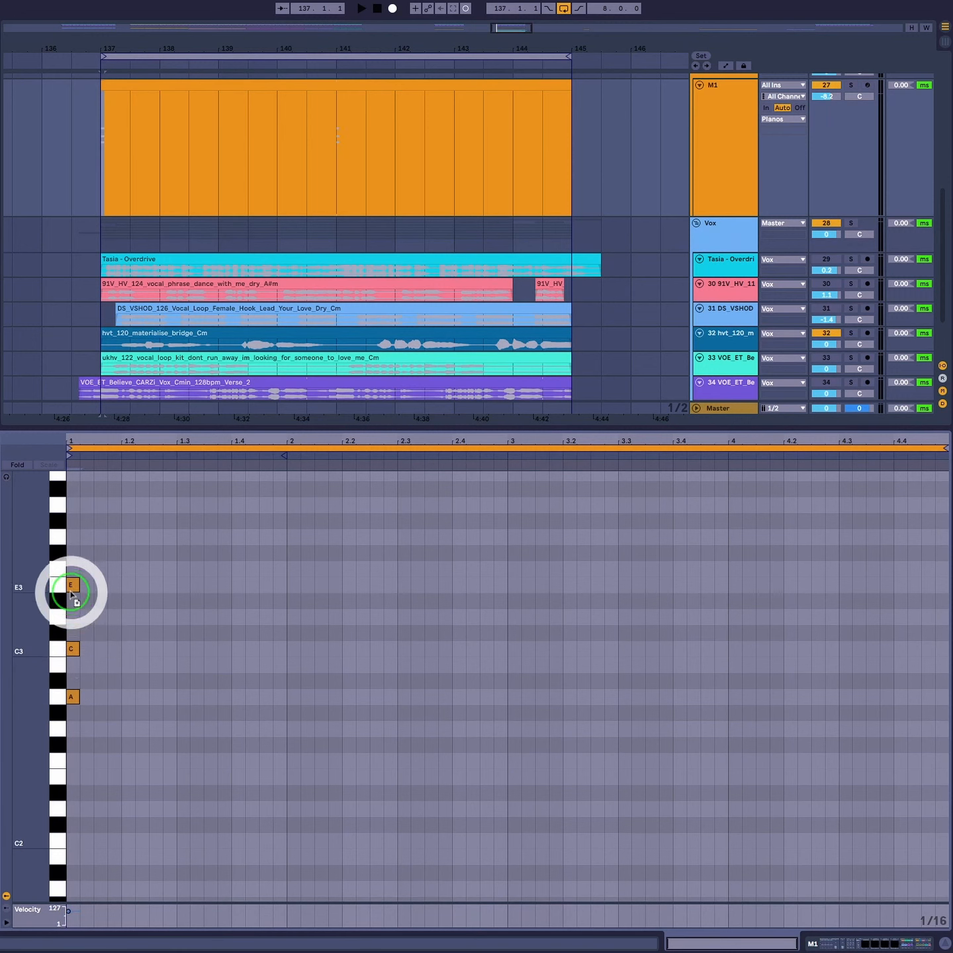
Copy the chord across bar 1 to 1.1.4, 1.2.3, 1.3.2, 1.4 and 1.4.3.
{"action": "mouse_move", "coordinate": [69, 700]}
{"action": "left_mouse_down"}
{"action": "mouse_move", "coordinate": [250, 700]}
{"action": "mouse_move", "coordinate": [239, 700]}
{"action": "left_mouse_up"}
{"action": "left_click_drag", "start_coordinate": [240, 700], "coordinate": [268, 699]}
{"action": "left_click_drag", "start_coordinate": [208, 697], "coordinate": [194, 697]}
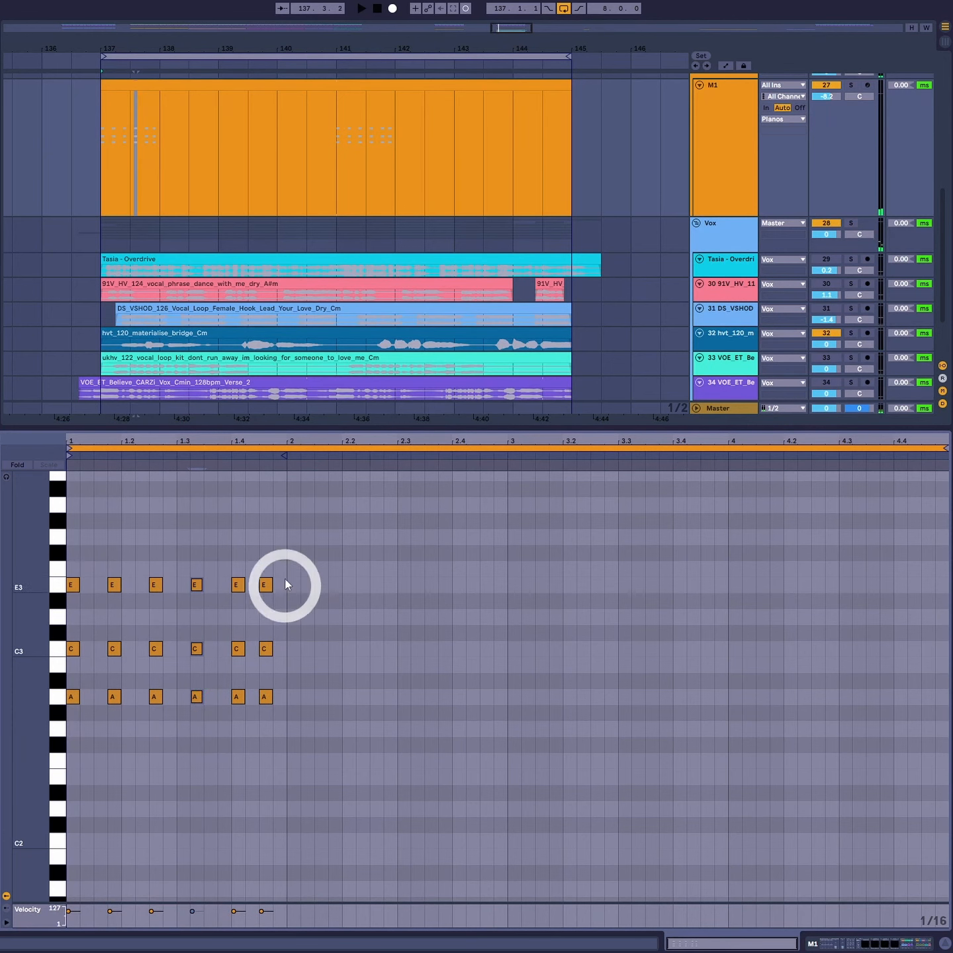
Duplicate the one-bar chord pattern into bars 2, 3 and 4, and play it with the vocal.
{"action": "left_click_drag", "start_coordinate": [284, 557], "coordinate": [8, 735]}
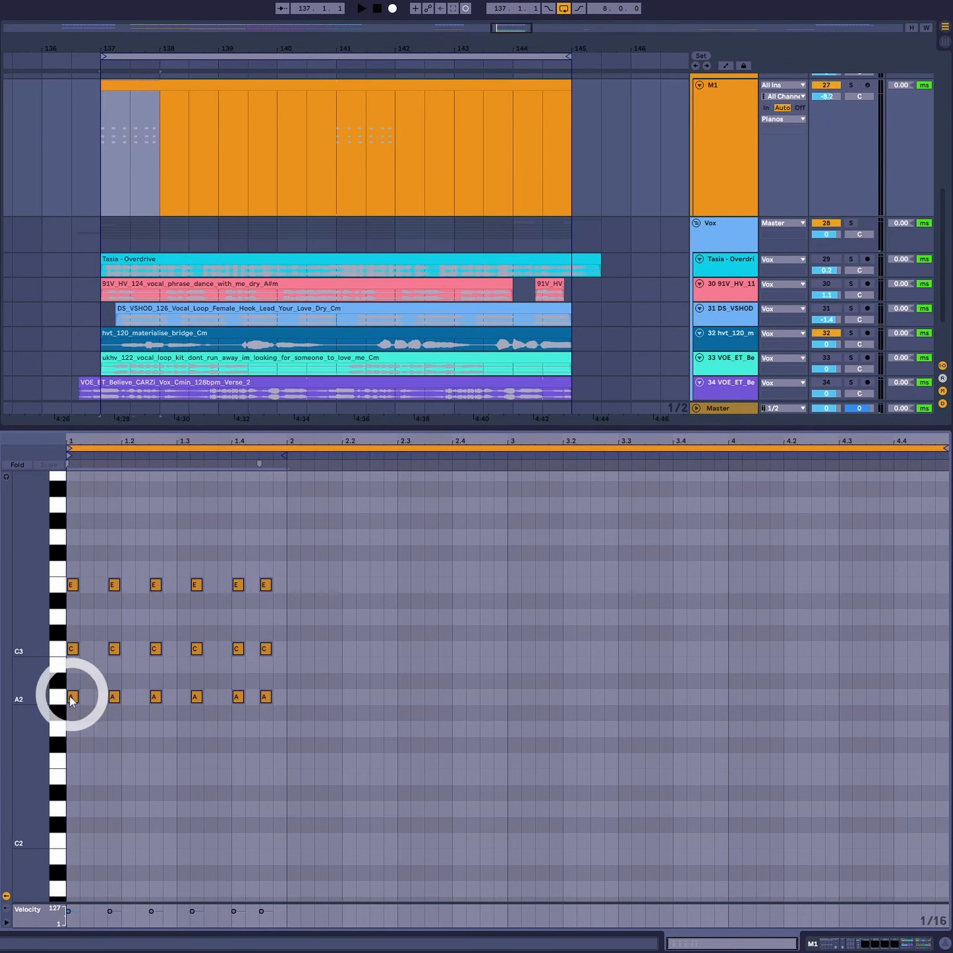
{"action": "left_click_drag", "start_coordinate": [73, 700], "coordinate": [735, 697]}
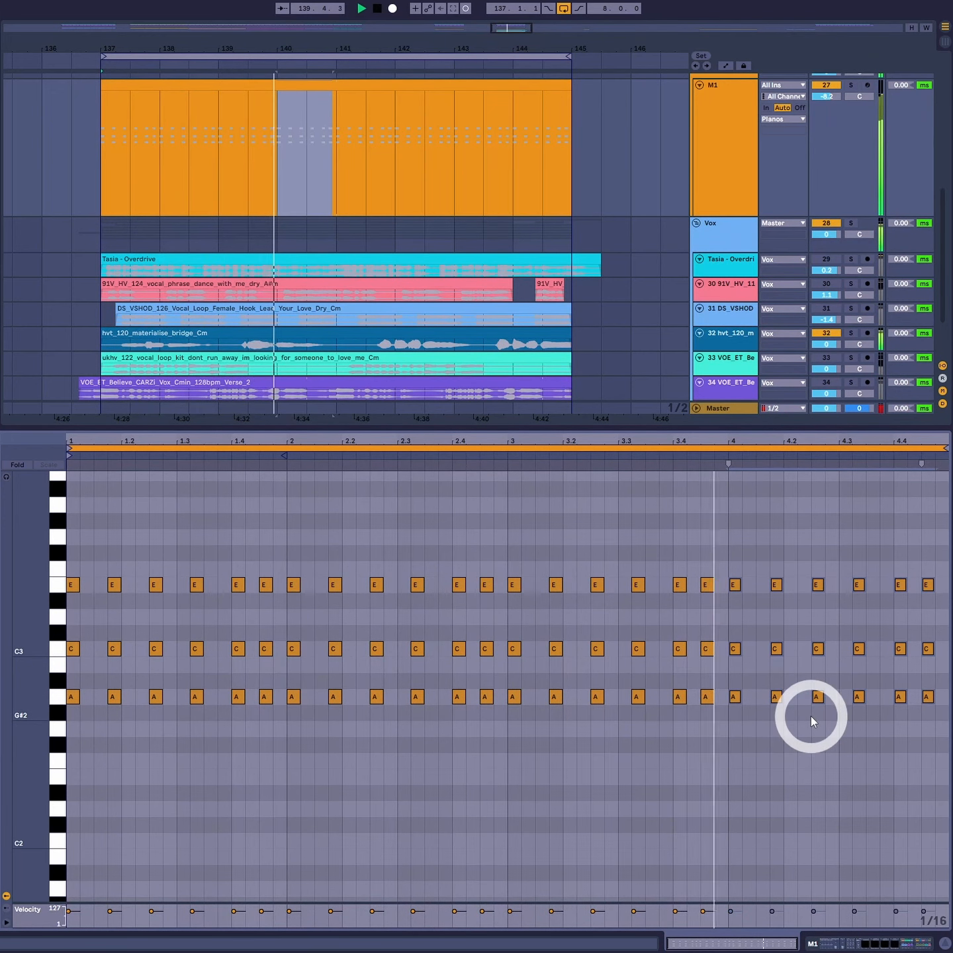
{"action": "key", "text": "space"}
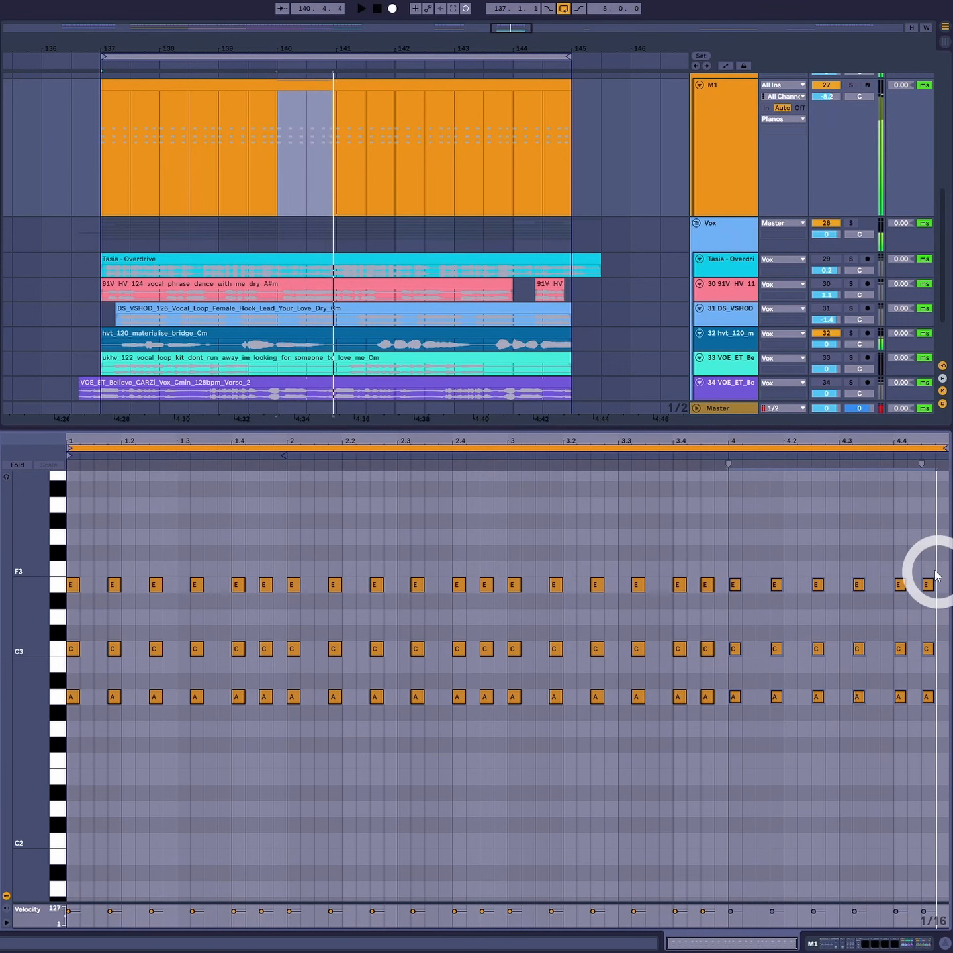
Delete the chords in bars 2–4, then continue the bar 1 pattern with a chord every three sixteenths up to 2.4.3.
{"action": "left_click", "coordinate": [934, 565]}
{"action": "left_click_drag", "start_coordinate": [930, 594], "coordinate": [290, 781]}
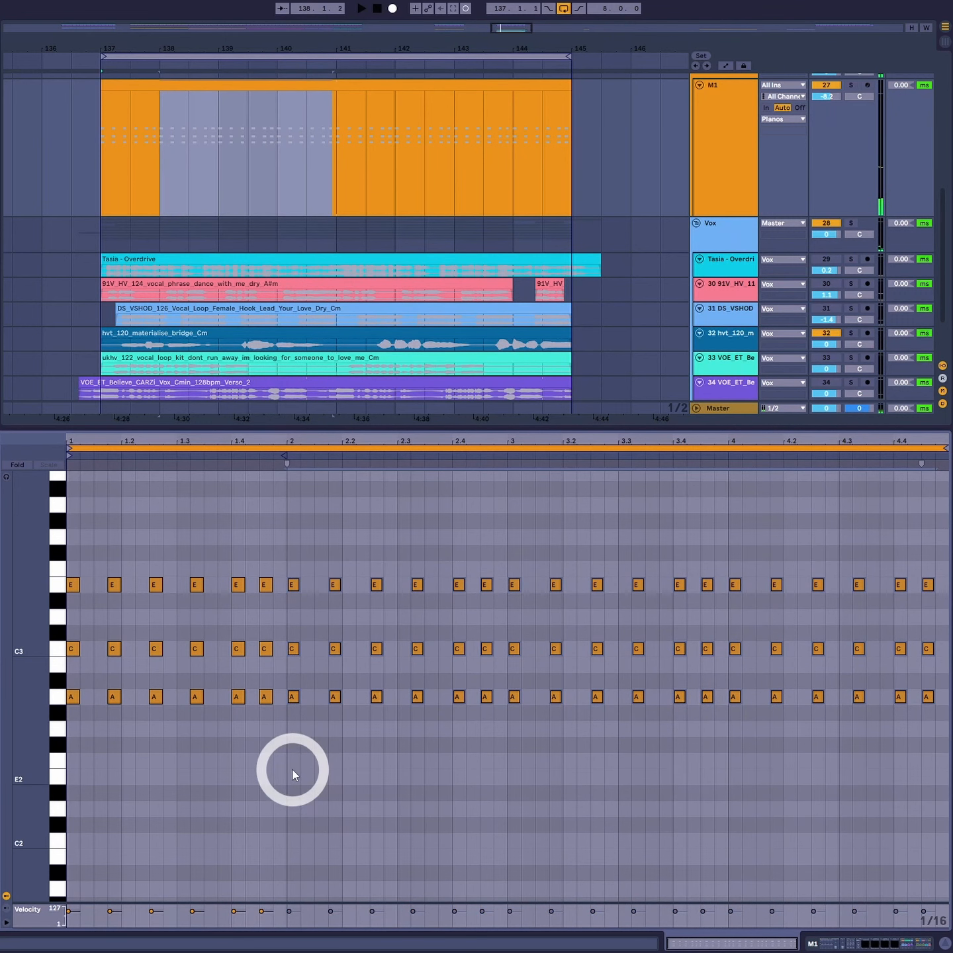
{"action": "key", "text": "Delete"}
{"action": "left_click_drag", "start_coordinate": [282, 568], "coordinate": [272, 760]}
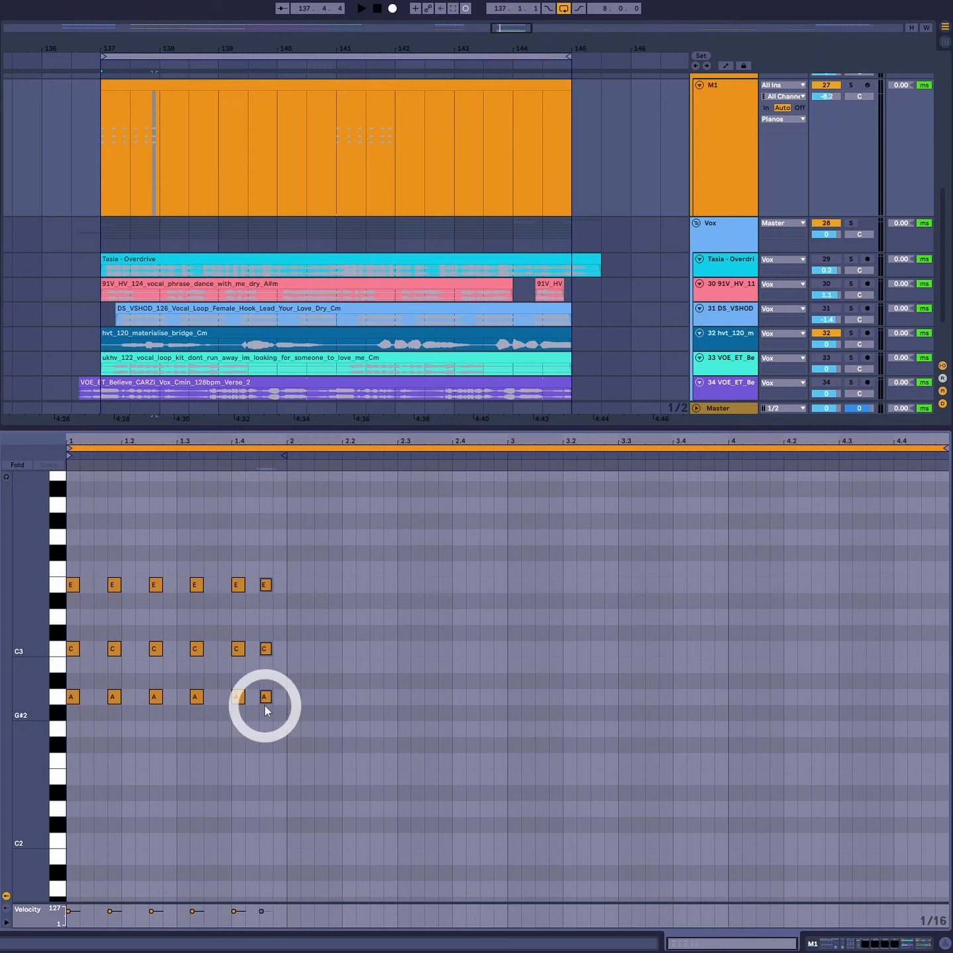
{"action": "left_click_drag", "start_coordinate": [268, 700], "coordinate": [488, 695]}
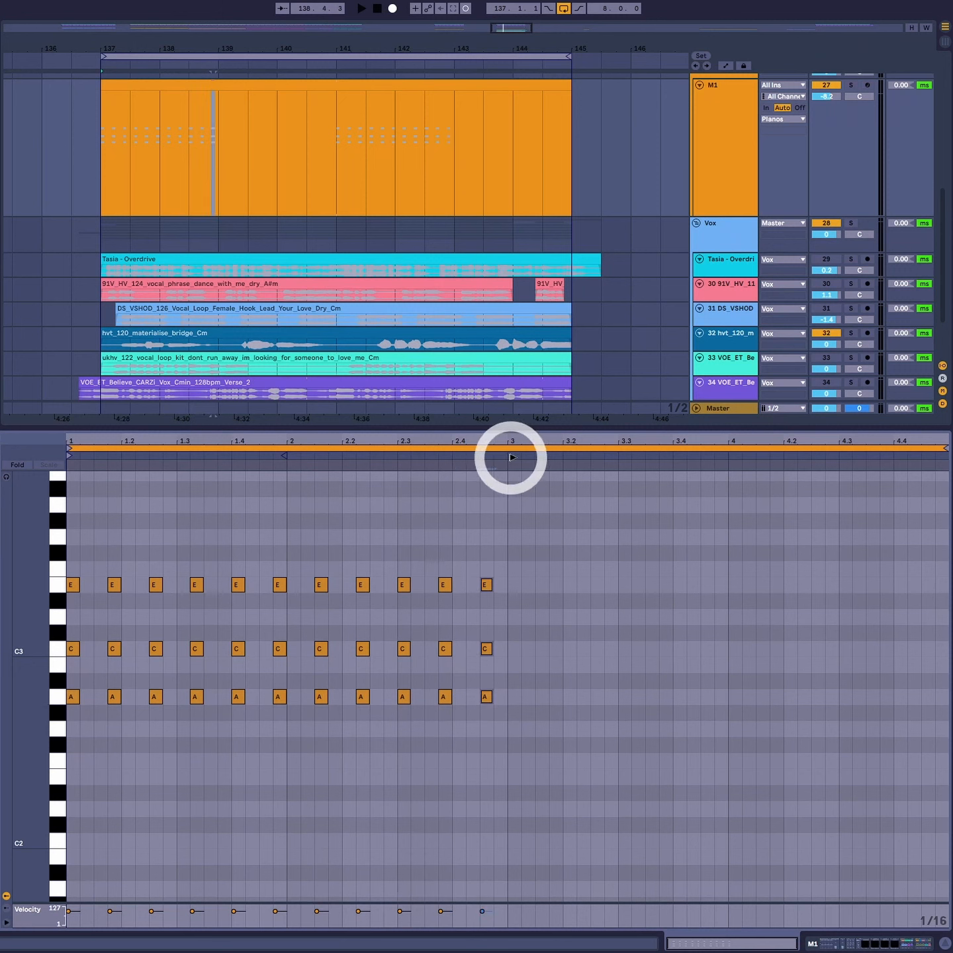
Duplicate the two-bar chord pattern into bars 3 and 4 and play the whole loop with the vocal.
{"action": "left_click_drag", "start_coordinate": [508, 552], "coordinate": [9, 778]}
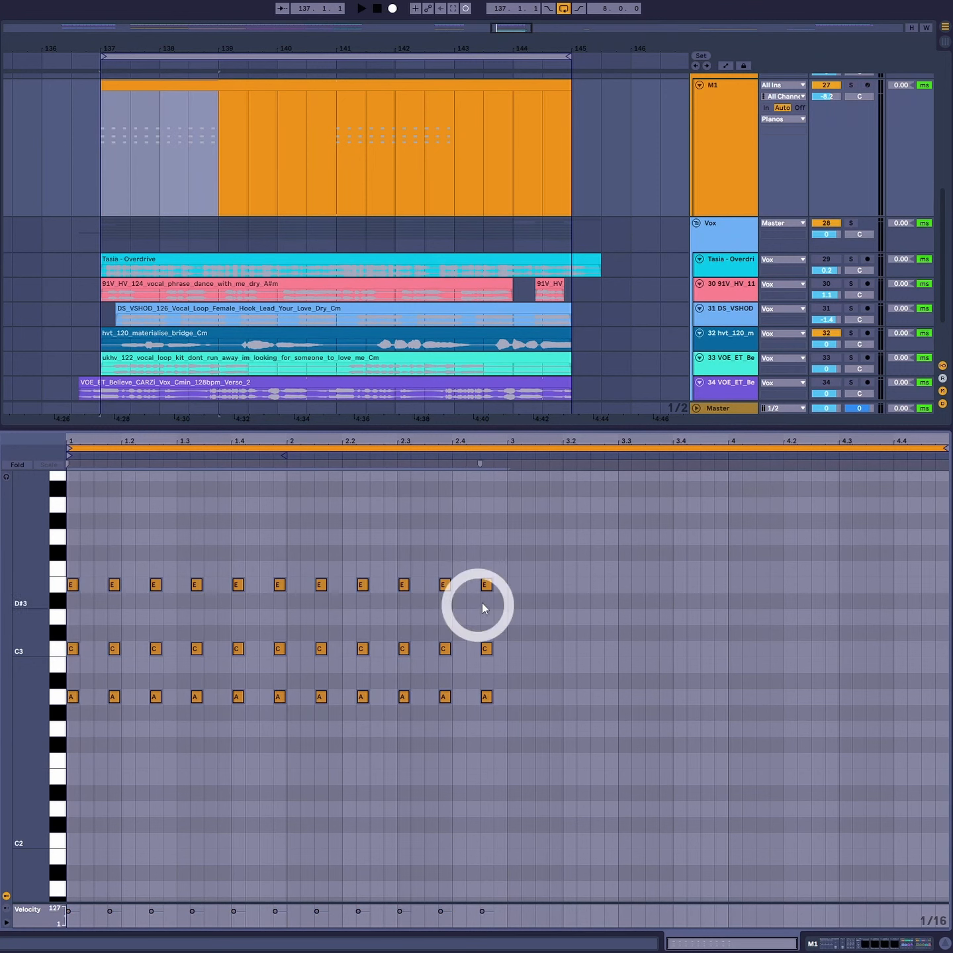
{"action": "key", "text": "ctrl+d"}
{"action": "left_click", "coordinate": [128, 547]}
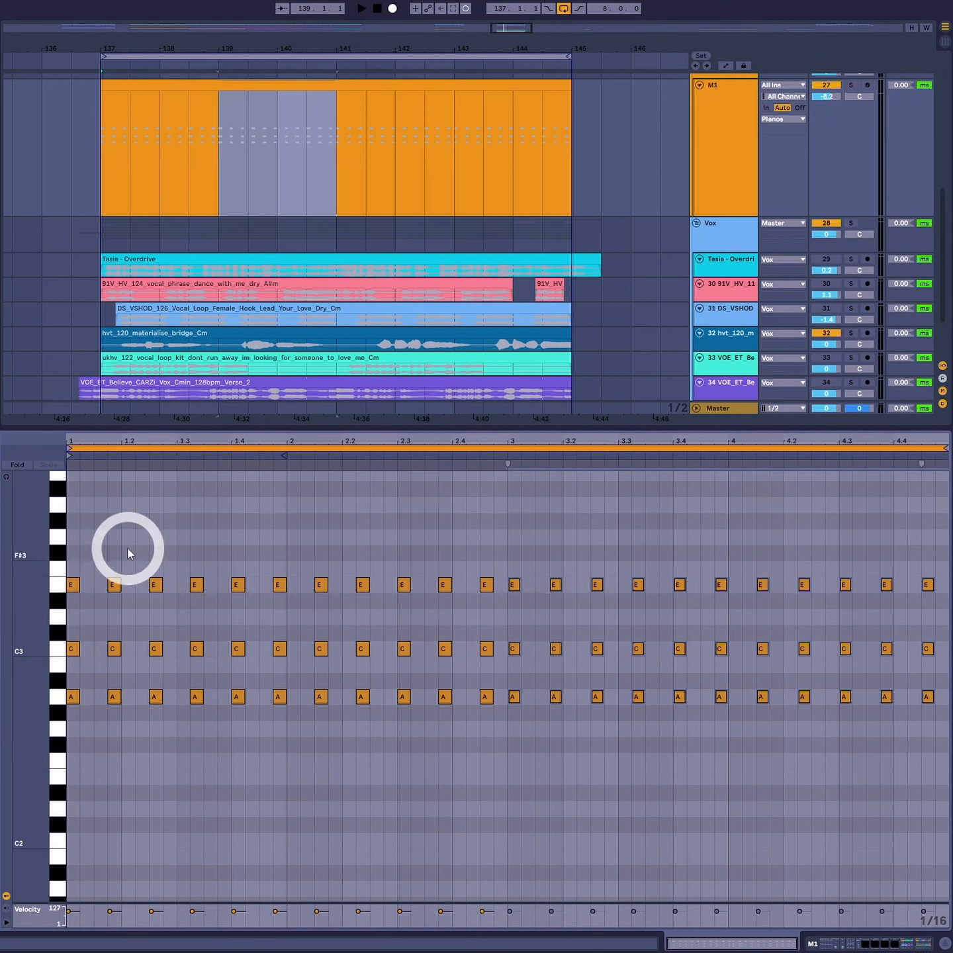
{"action": "left_click", "coordinate": [465, 739]}
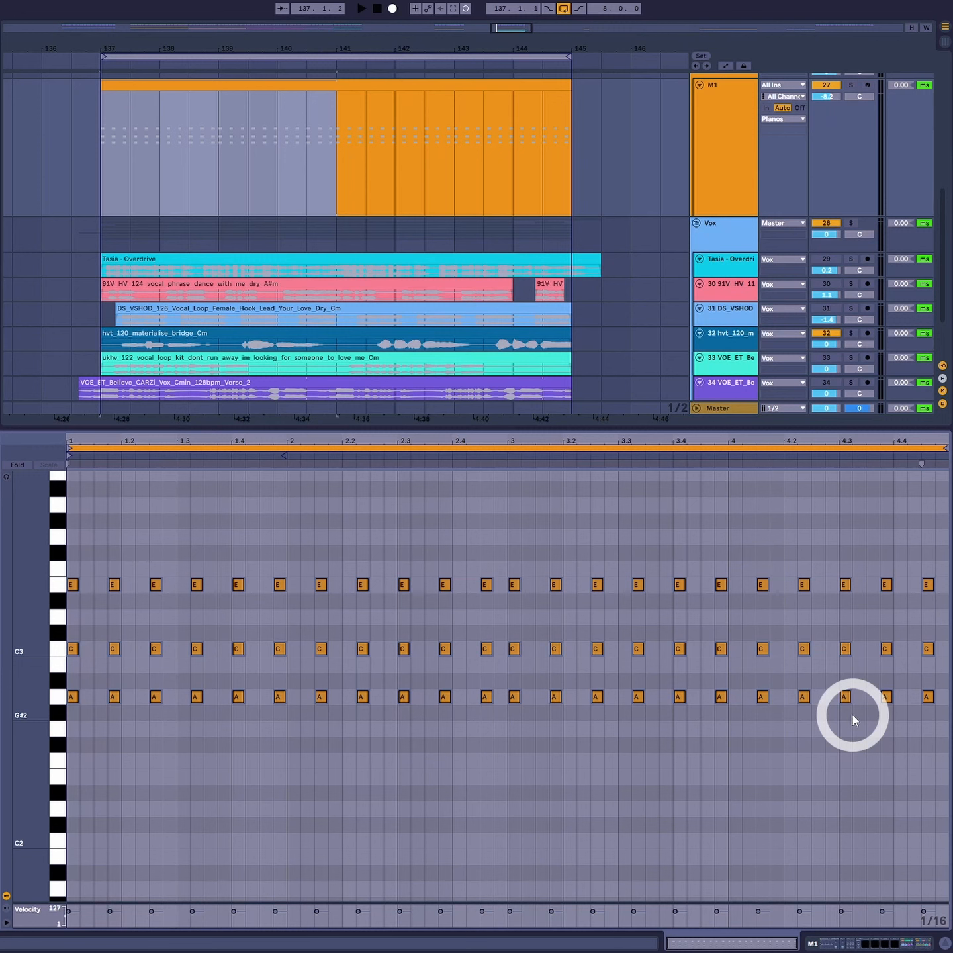
{"action": "left_click", "coordinate": [95, 748]}
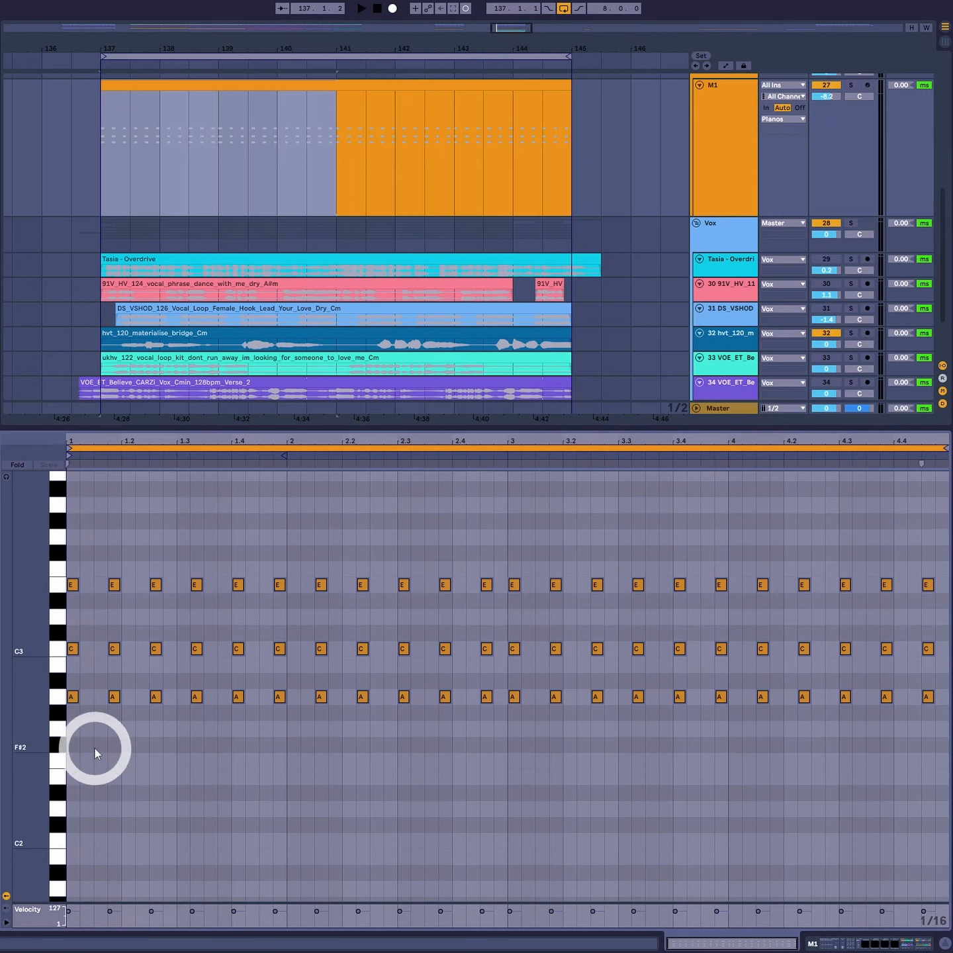
{"action": "key", "text": "space"}
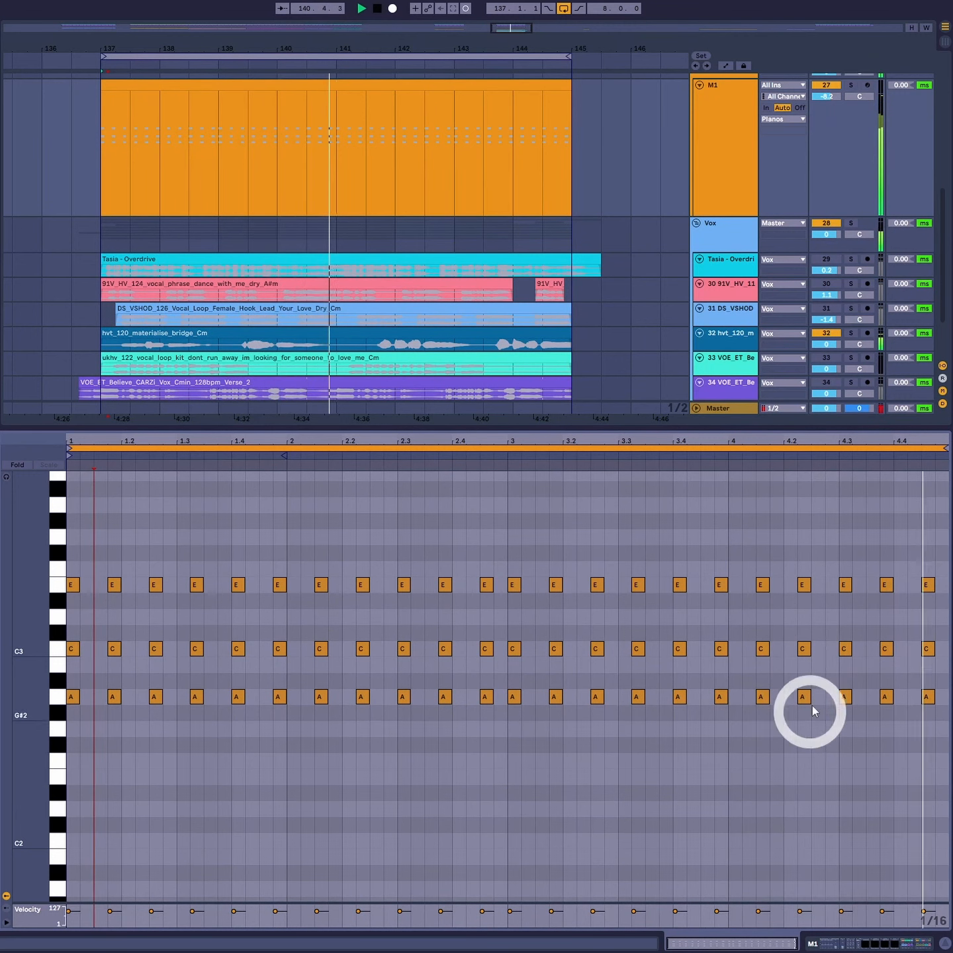
{"action": "key", "text": "space"}
Delete all notes from the M1 clip and switch the active vocal from track 32 to track 33.
{"action": "left_click_drag", "start_coordinate": [944, 532], "coordinate": [15, 745]}
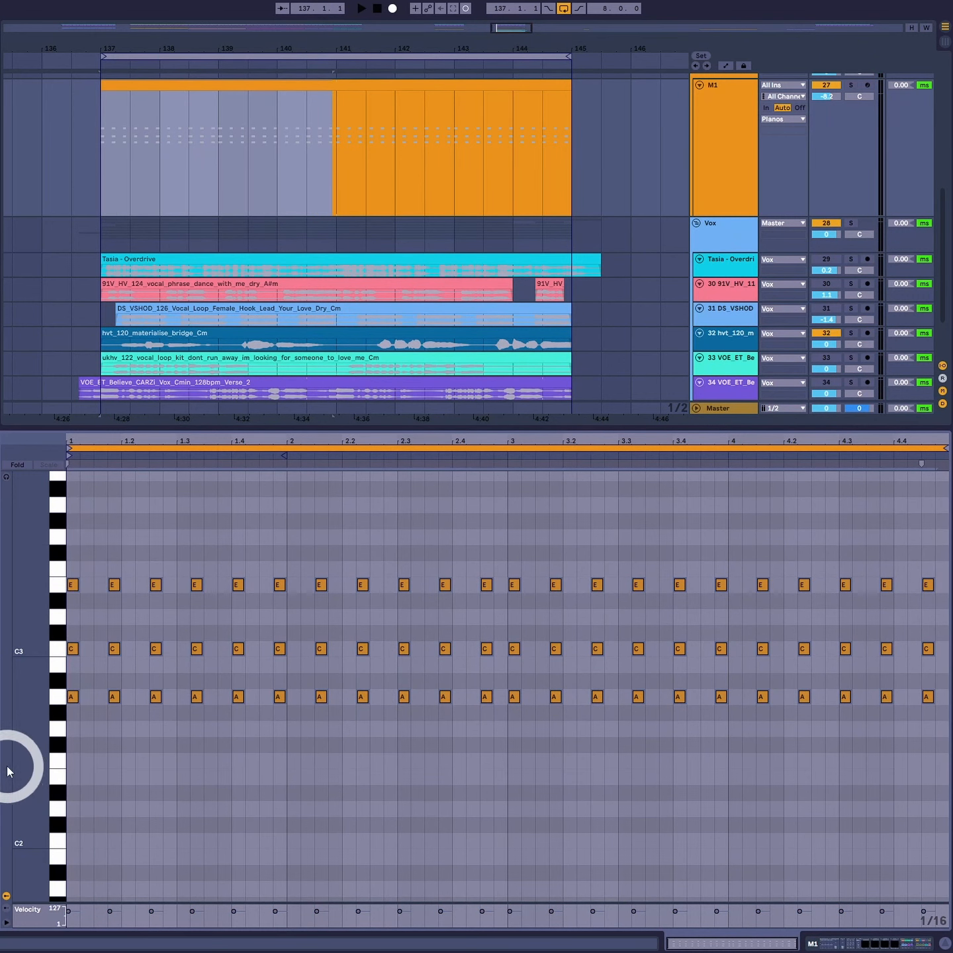
{"action": "key", "text": "Delete"}
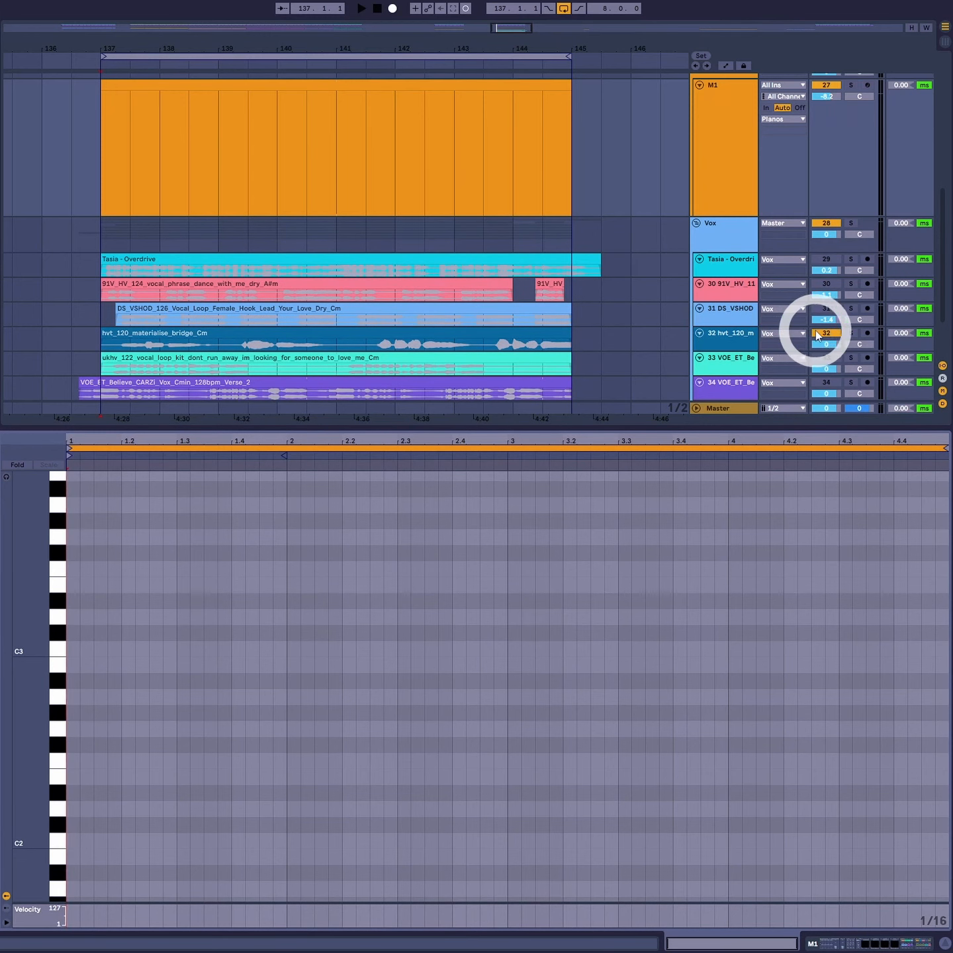
{"action": "left_click_drag", "start_coordinate": [816, 334], "coordinate": [832, 362]}
{"action": "scroll", "coordinate": [360, 277], "scroll_direction": "up", "scroll_amount": 3}
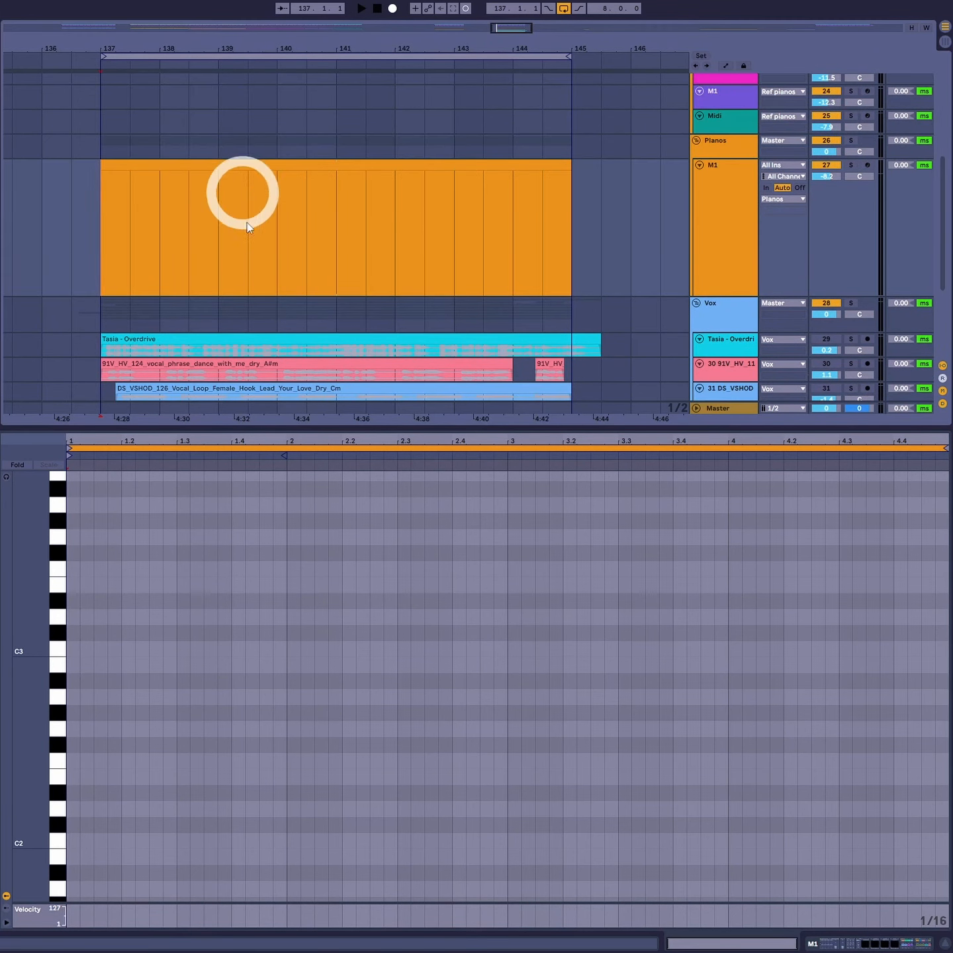
{"action": "scroll", "coordinate": [252, 232], "scroll_direction": "down", "scroll_amount": 3}
Play the ukhv_122_vocal_loop_kit_dont_run_away vocal on its own to hear its rhythm.
{"action": "left_click", "coordinate": [143, 344]}
{"action": "key", "text": "space"}
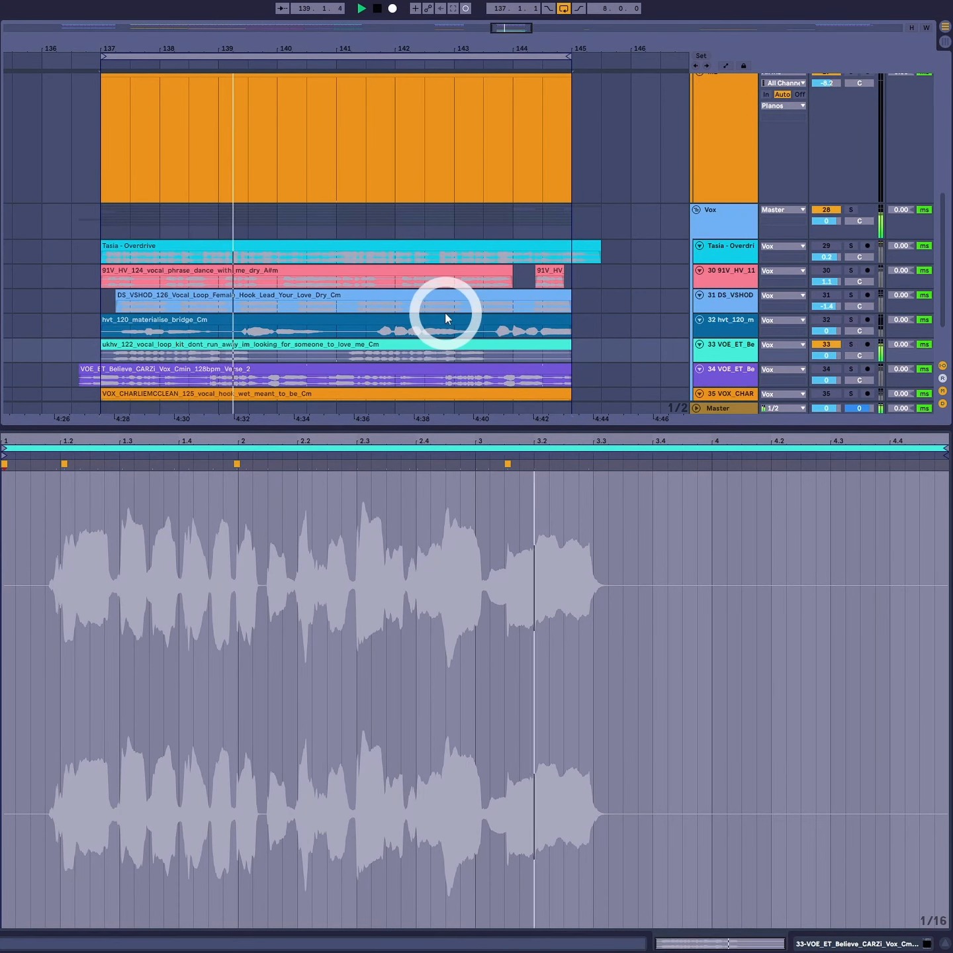
{"action": "key", "text": "space"}
In the empty M1 clip, add A3 notes at 1.2 and 1.3, G3 at 1.3.3 and E3 at 1.4 while playing the vocal.
{"action": "scroll", "coordinate": [341, 307], "scroll_direction": "up", "scroll_amount": 3}
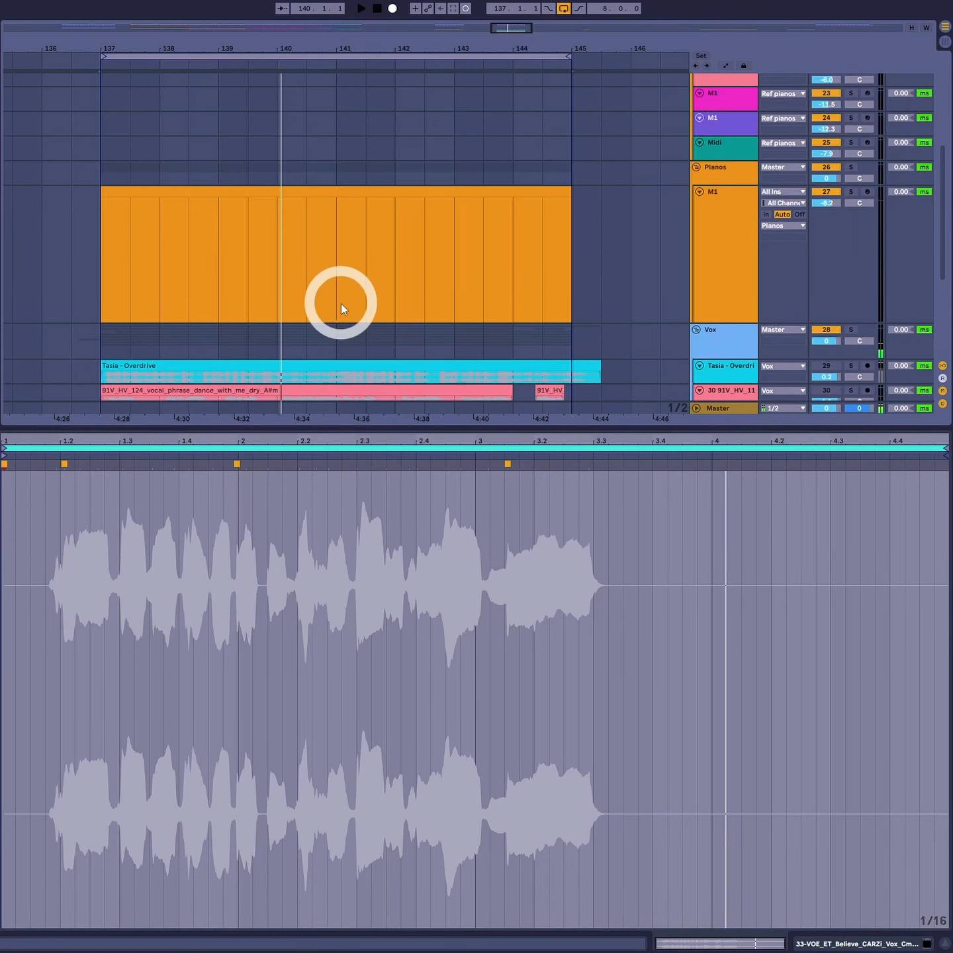
{"action": "double_click", "coordinate": [340, 307]}
{"action": "scroll", "coordinate": [265, 372], "scroll_direction": "down", "scroll_amount": 3}
{"action": "scroll", "coordinate": [225, 199], "scroll_direction": "up", "scroll_amount": 3}
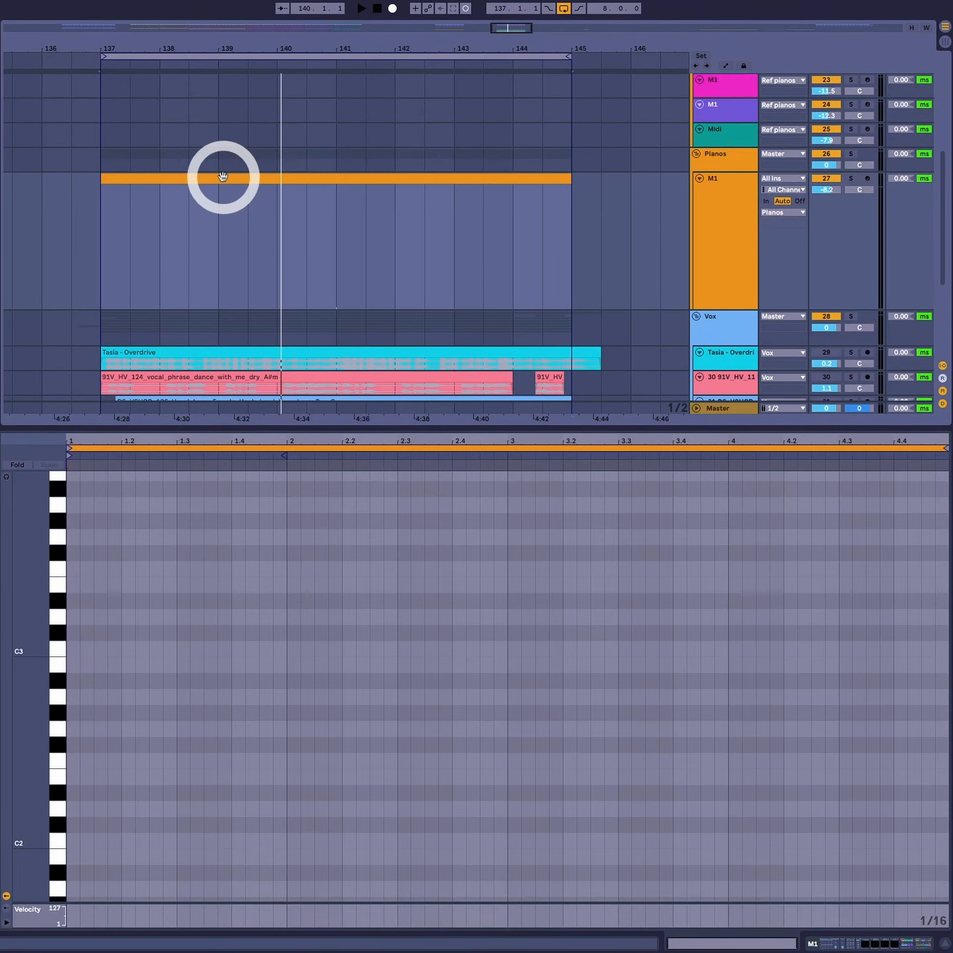
{"action": "left_click", "coordinate": [184, 663]}
{"action": "key", "text": "space"}
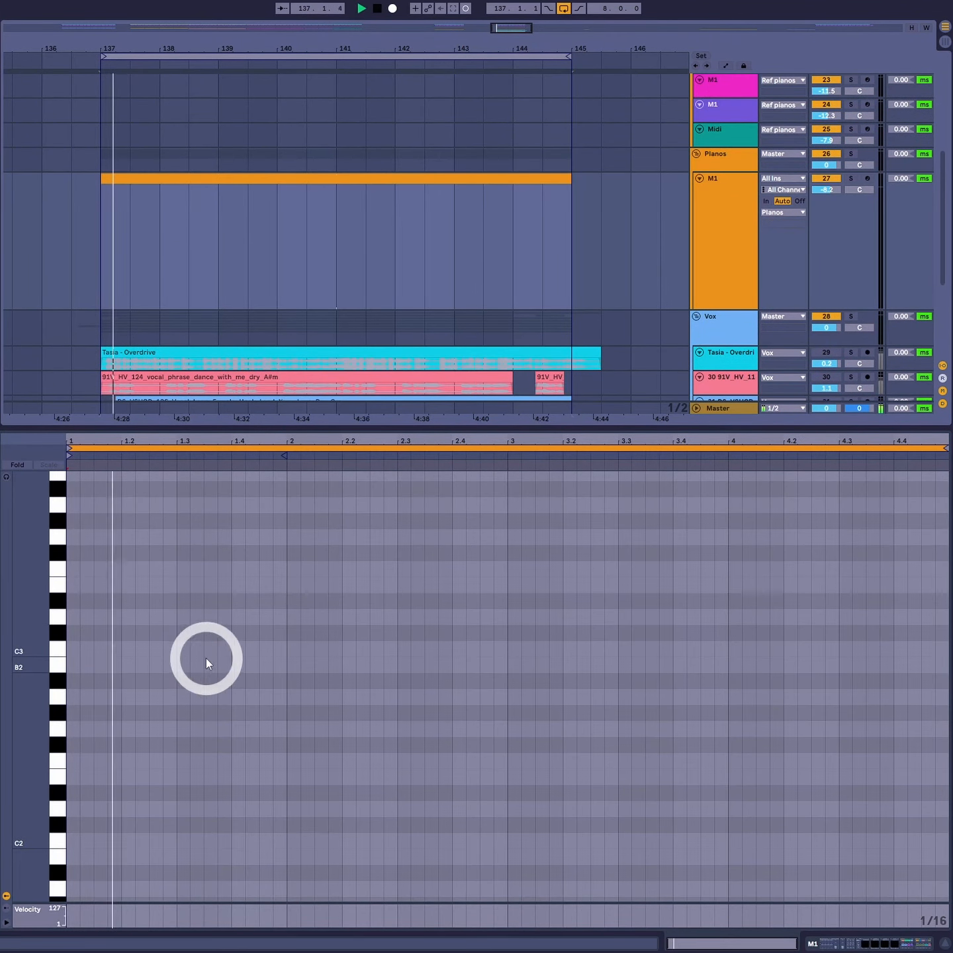
{"action": "double_click", "coordinate": [126, 504]}
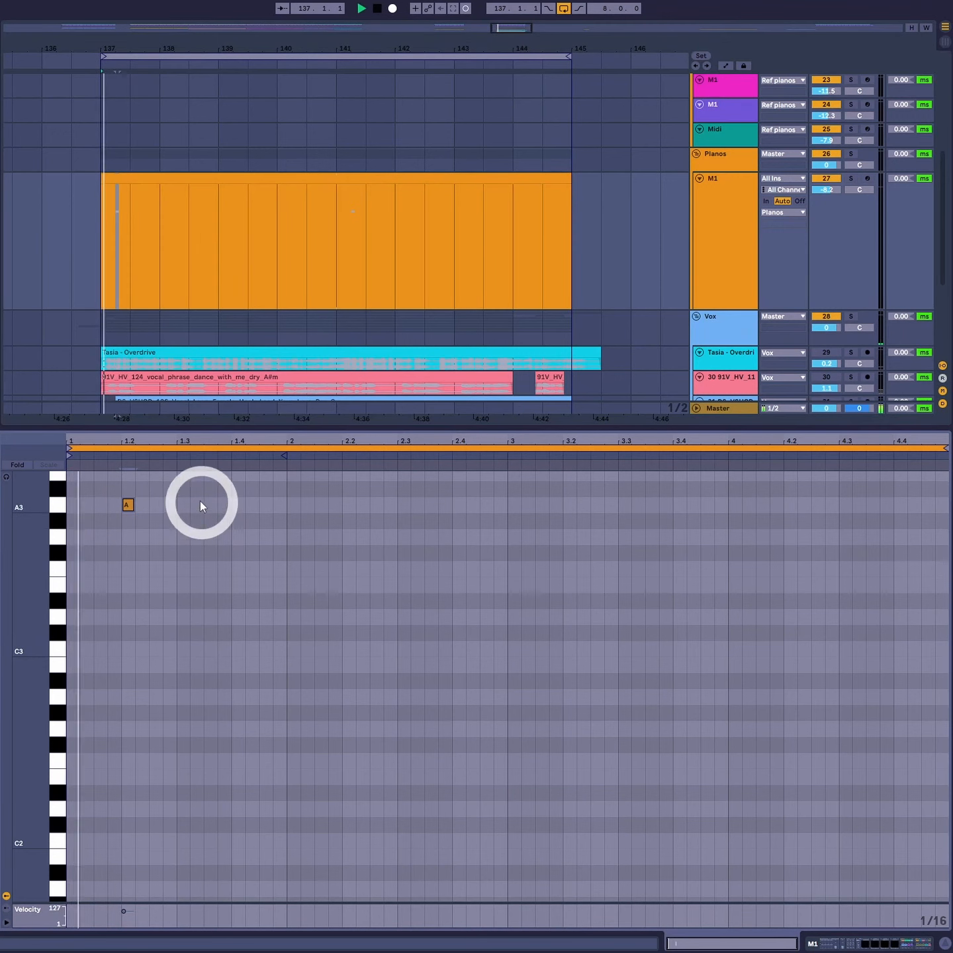
{"action": "double_click", "coordinate": [183, 505]}
{"action": "double_click", "coordinate": [211, 537]}
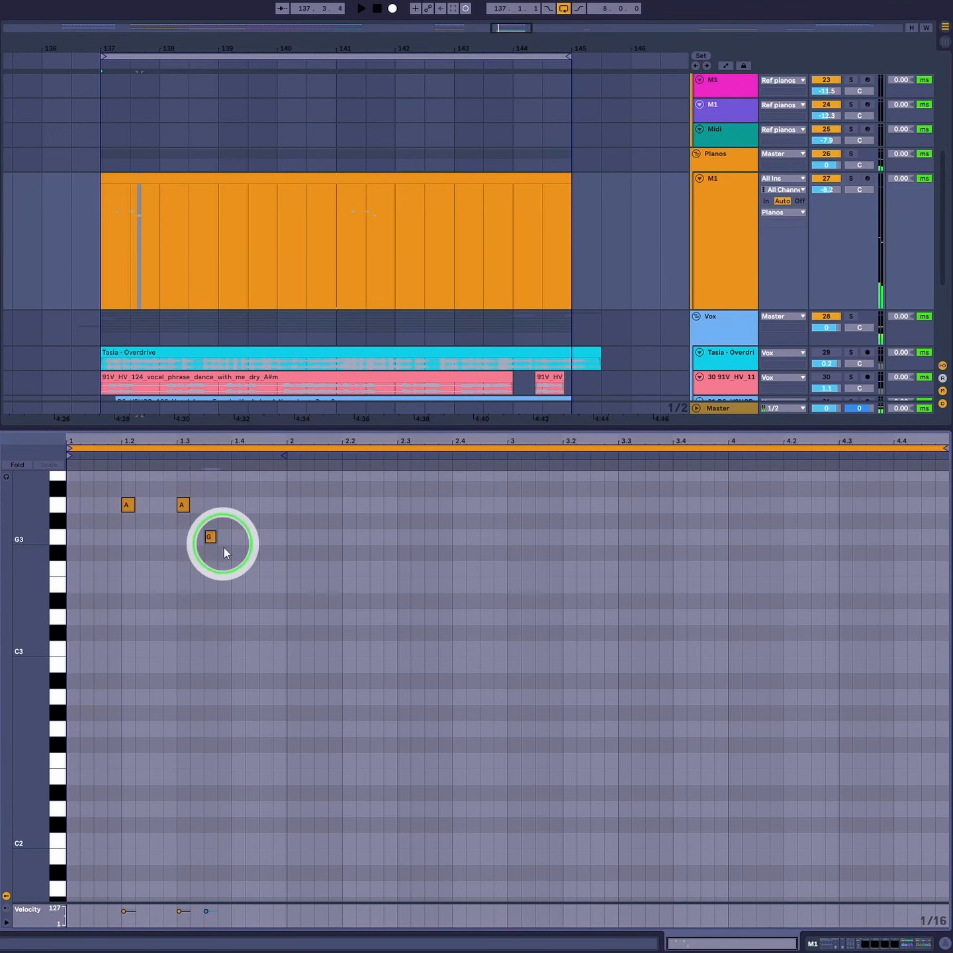
{"action": "double_click", "coordinate": [236, 584]}
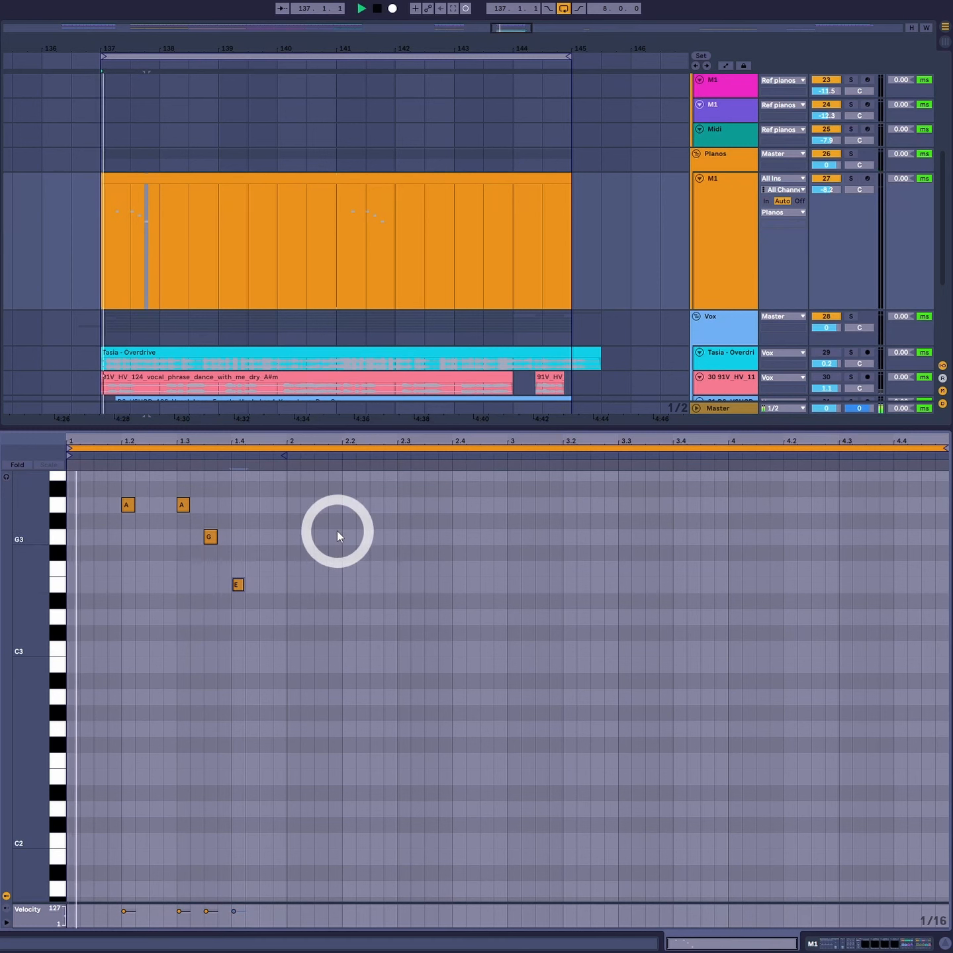
Play the phrase with the vocal and extend it with G3 at 1.4.3, E3 at 2.1 and D3 at 2.1.3.
{"action": "key", "text": "space"}
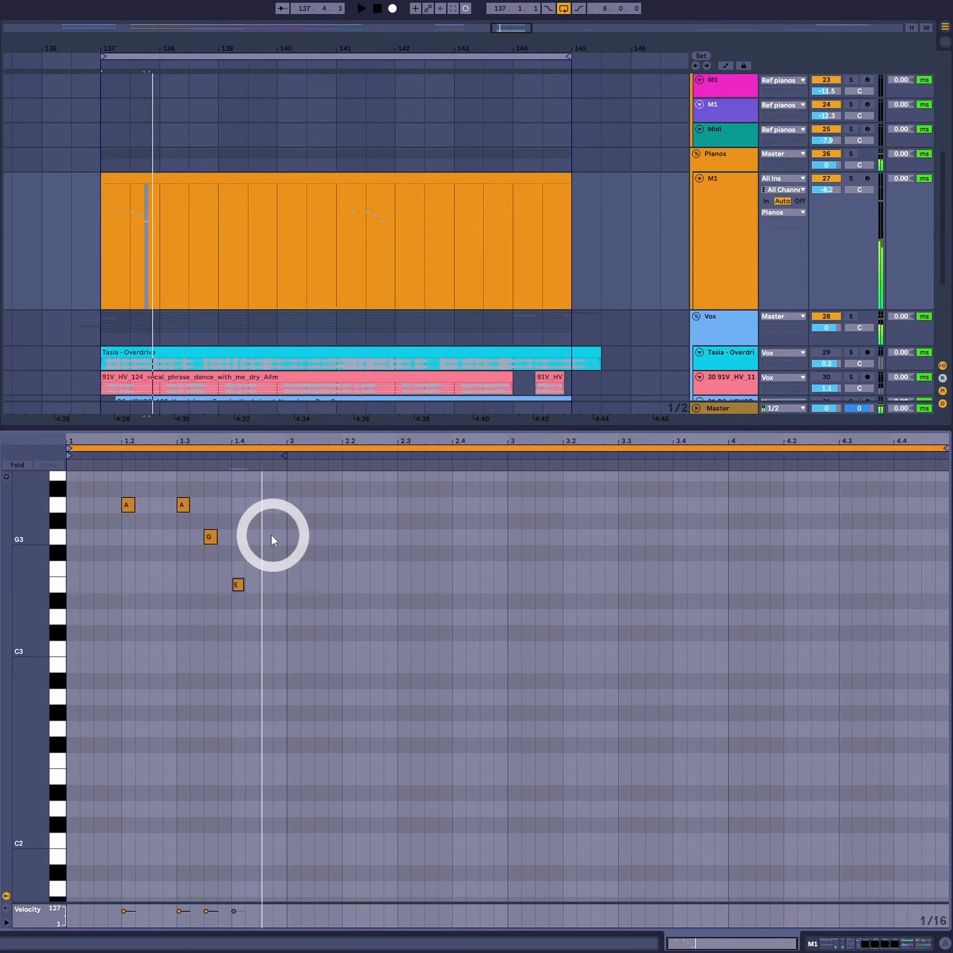
{"action": "key", "text": "space"}
{"action": "double_click", "coordinate": [268, 537]}
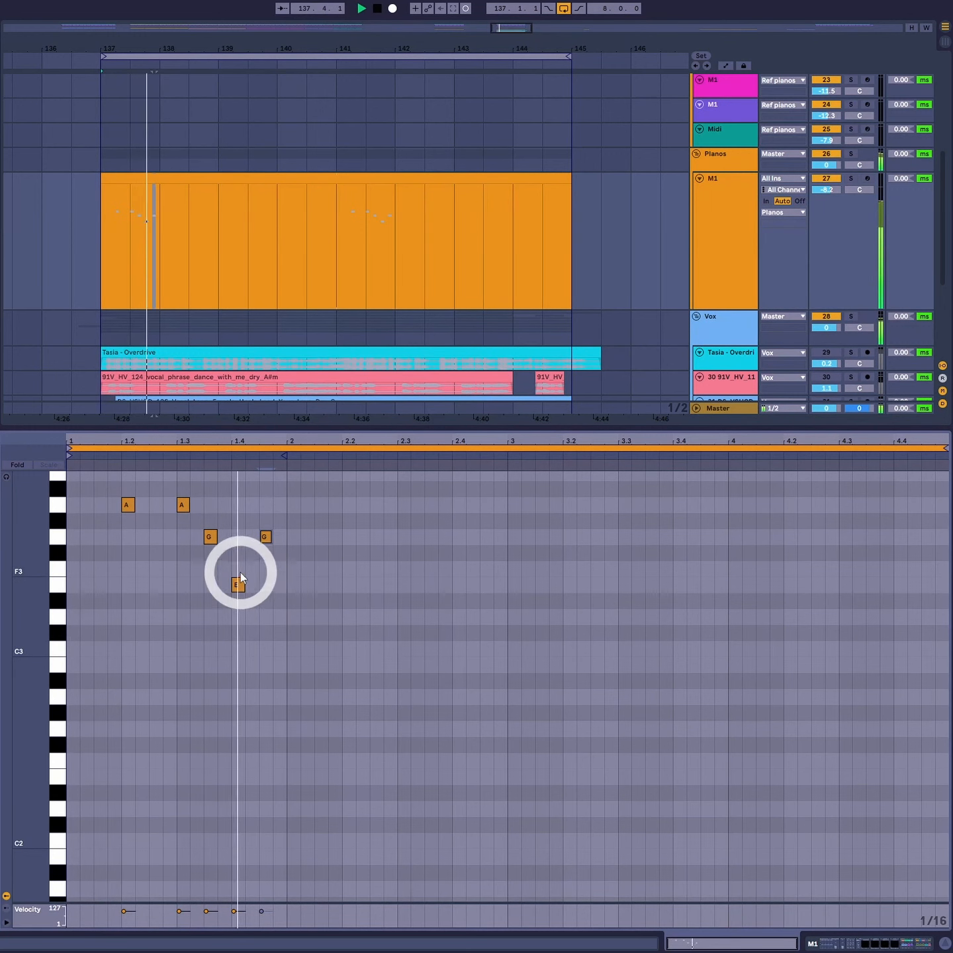
{"action": "key", "text": "space"}
{"action": "double_click", "coordinate": [293, 582]}
{"action": "double_click", "coordinate": [318, 613]}
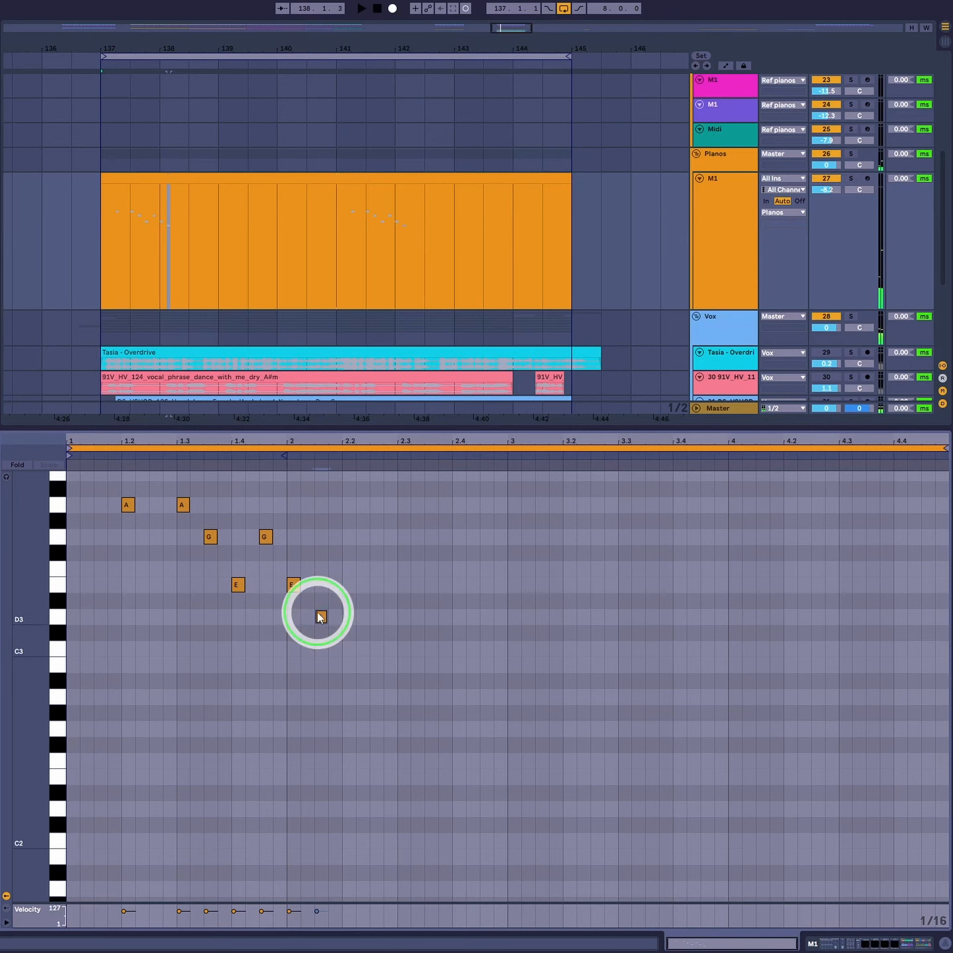
Play the phrase with the vocal and extend it with E3 at 2.2 and D3 at 2.2.3.
{"action": "key", "text": "space"}
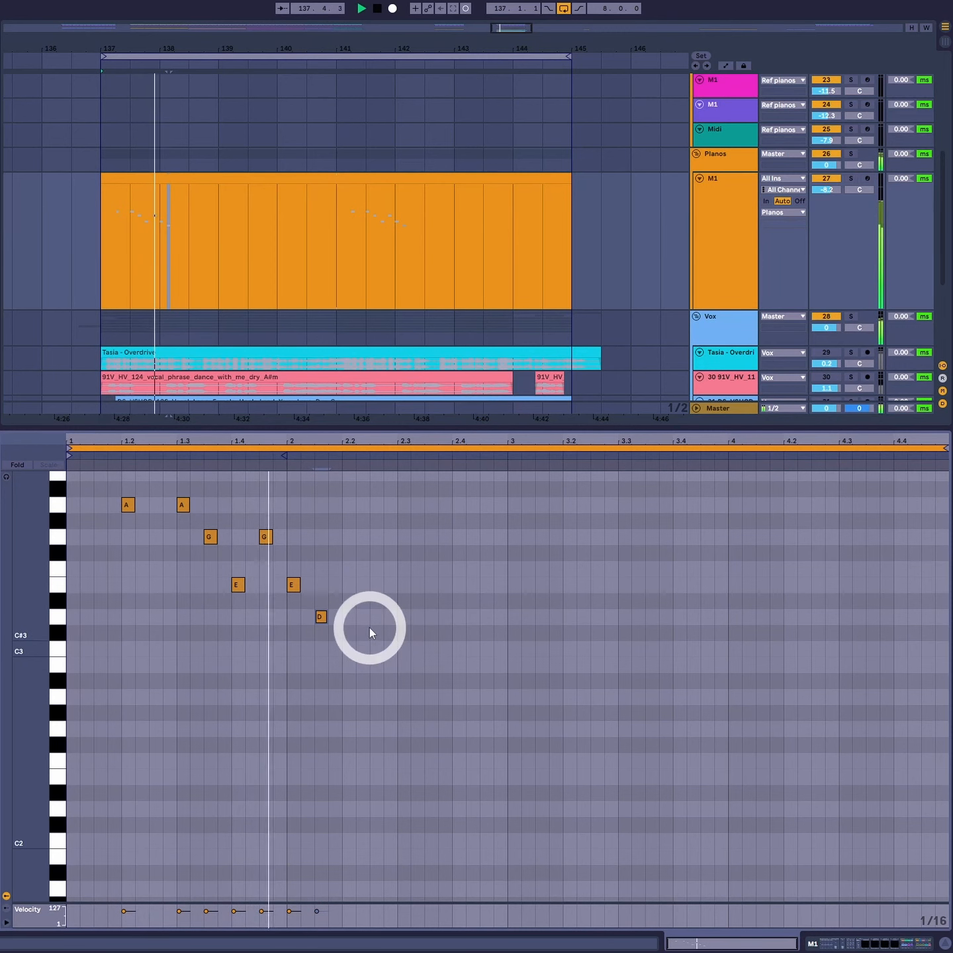
{"action": "key", "text": "space"}
{"action": "double_click", "coordinate": [349, 585]}
{"action": "double_click", "coordinate": [377, 601]}
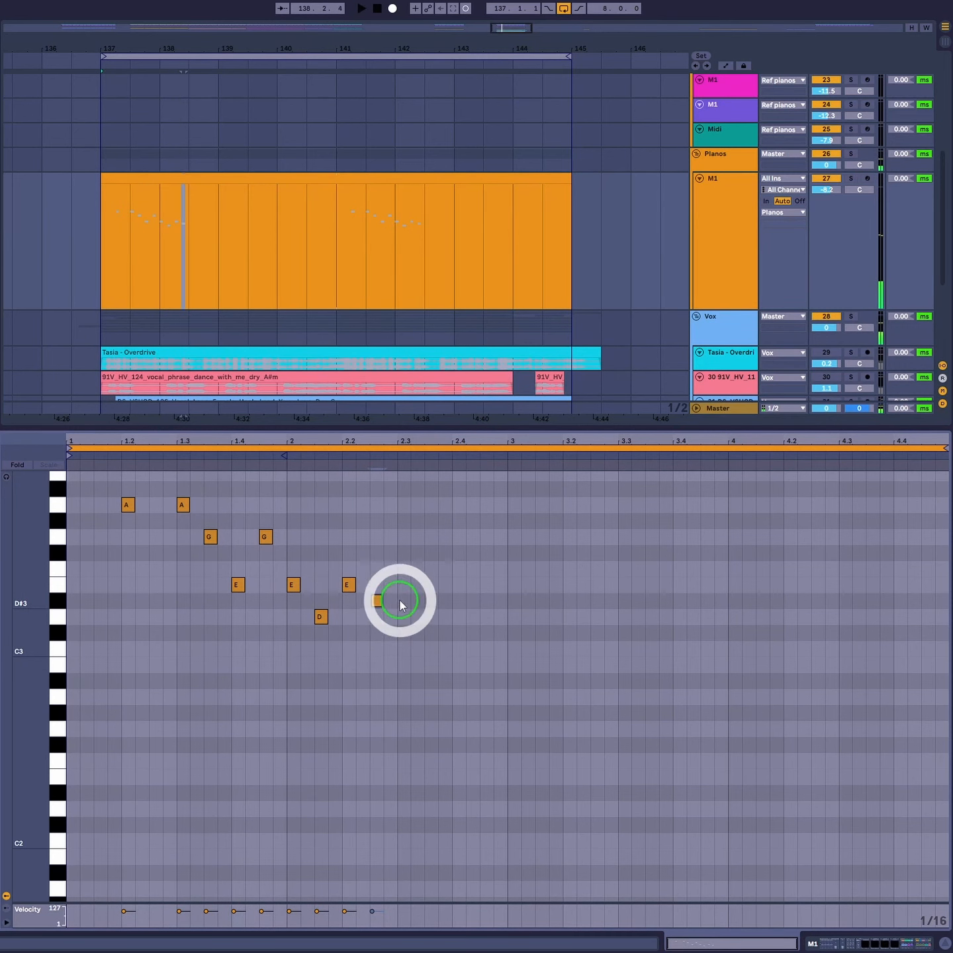
{"action": "left_click_drag", "start_coordinate": [399, 604], "coordinate": [375, 617]}
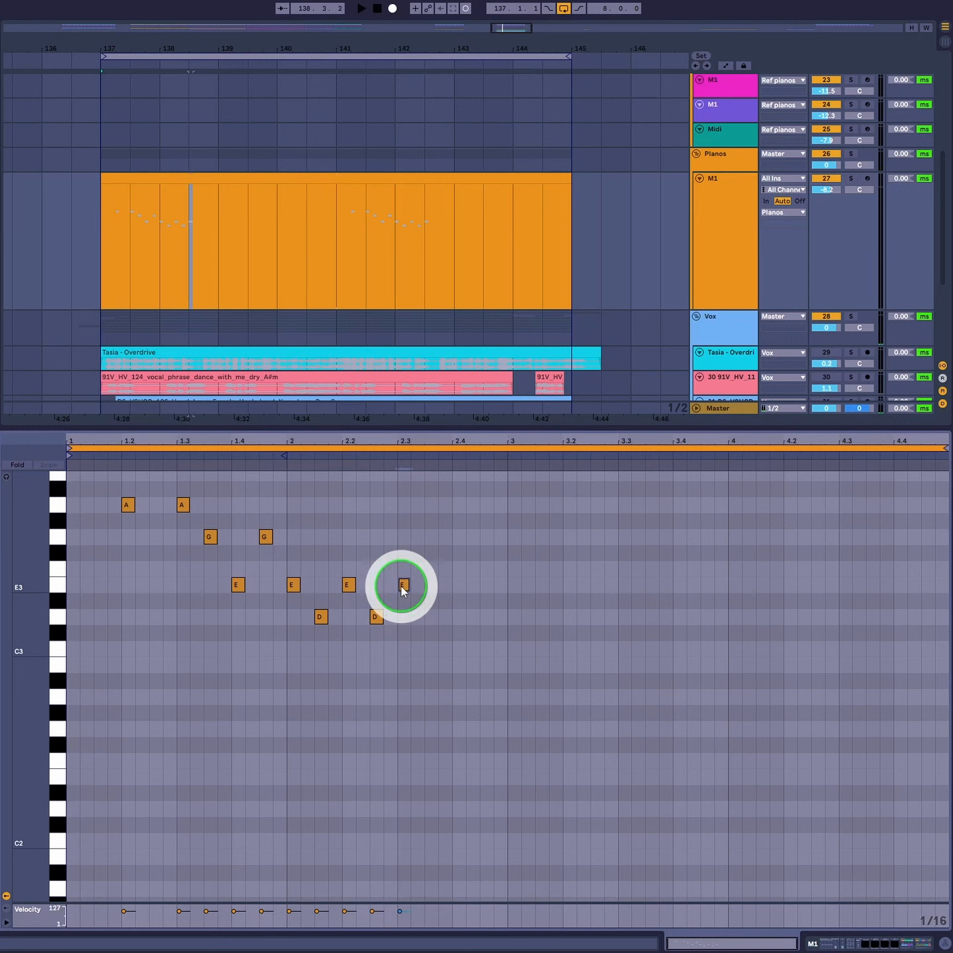
Add E3 at 2.3 and 2.3.3, D3 at 2.4, G3 at 2.4.3 and 3.1.3, and E3 at 3.2, and play the result.
{"action": "double_click", "coordinate": [456, 617]}
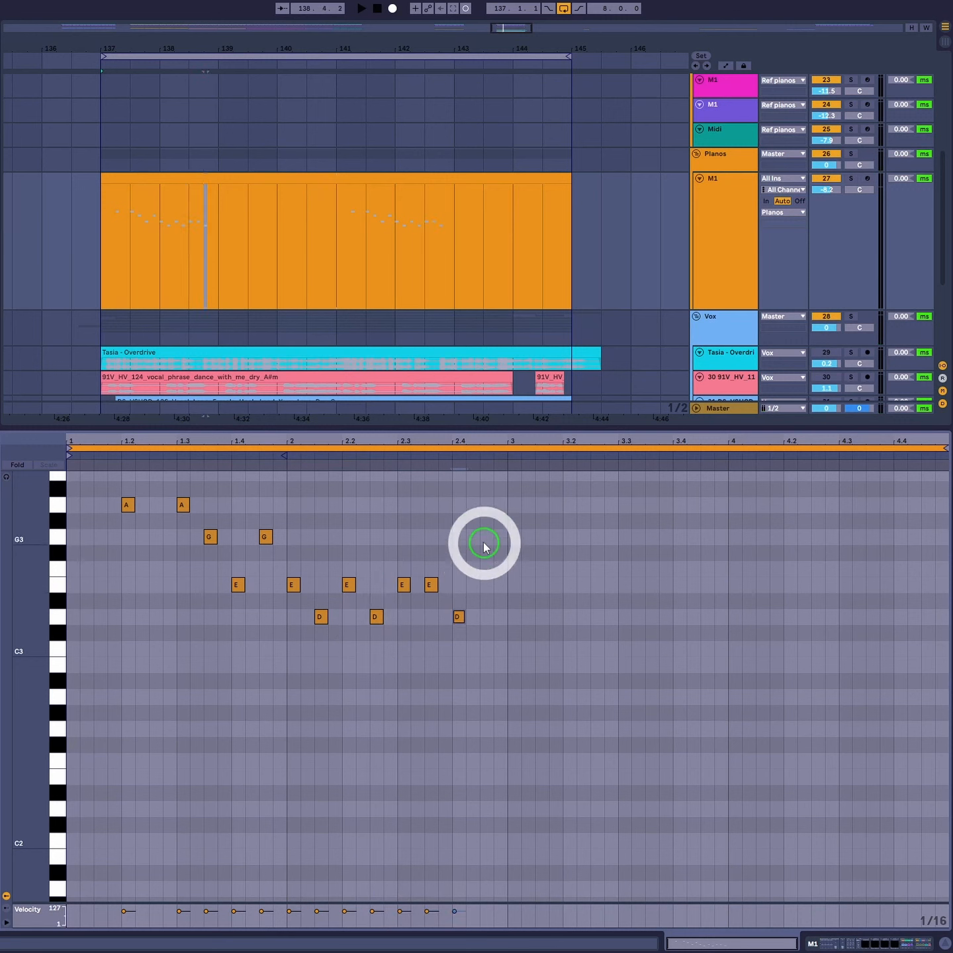
{"action": "double_click", "coordinate": [541, 537]}
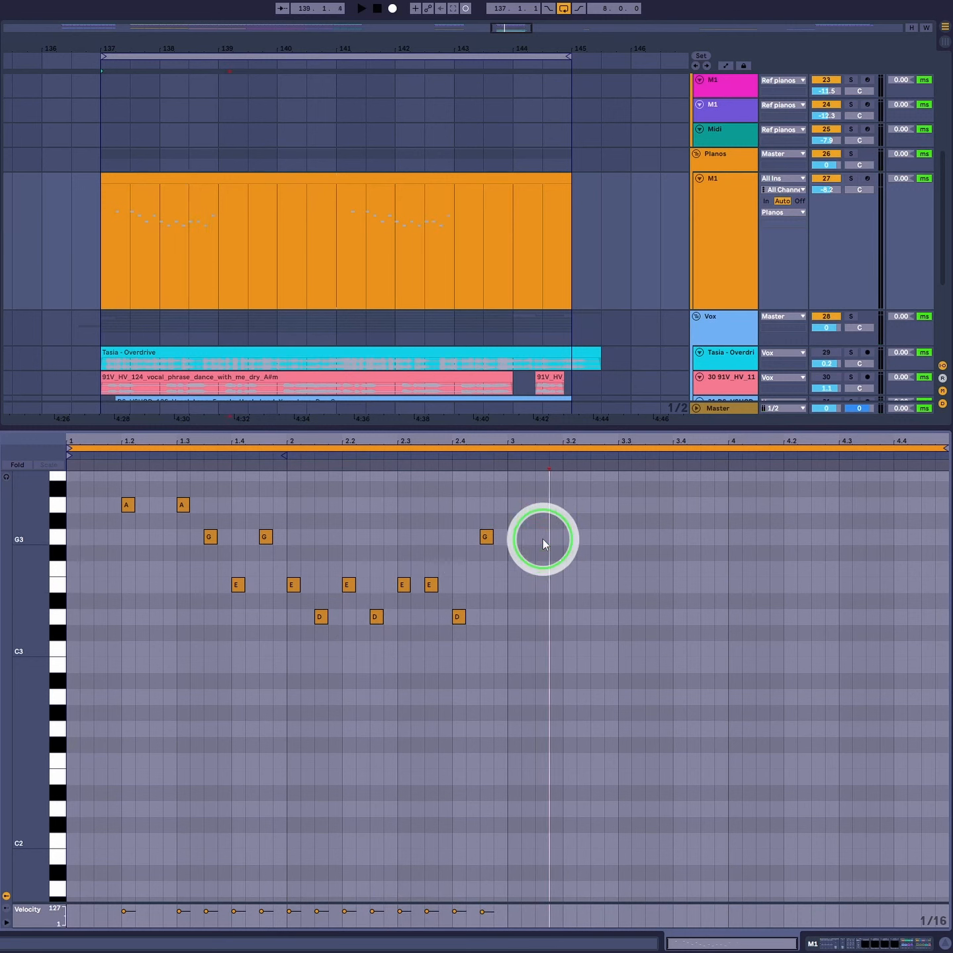
{"action": "double_click", "coordinate": [570, 585]}
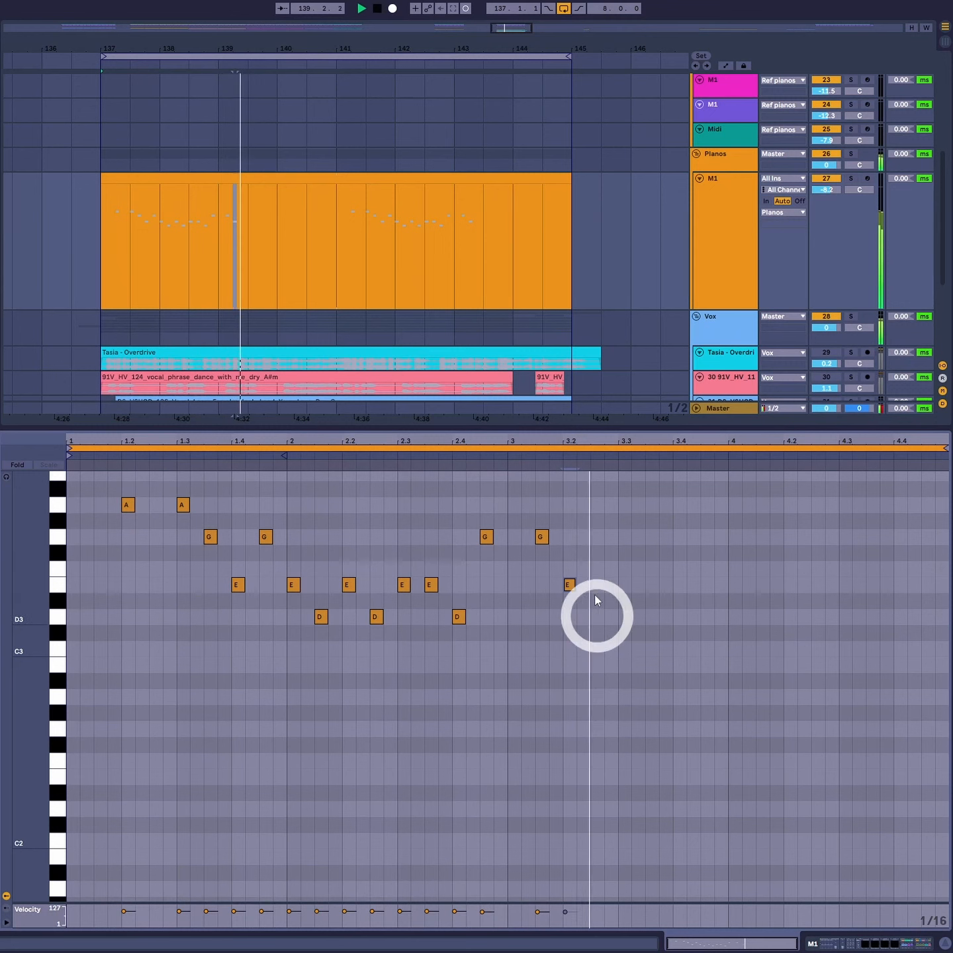
{"action": "key", "text": "space"}
Delete all notes from the M1 clip and place an A2, C3, E3 chord at its start.
{"action": "left_click_drag", "start_coordinate": [617, 490], "coordinate": [66, 763]}
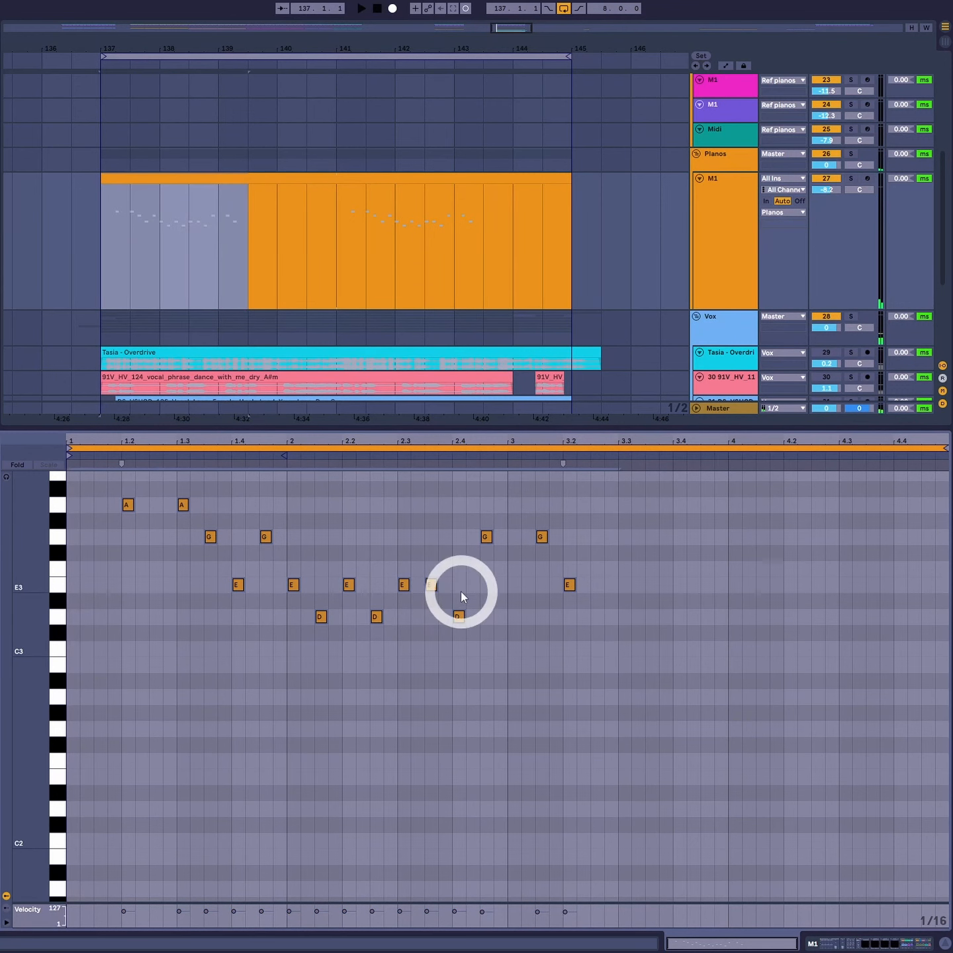
{"action": "key", "text": "Delete"}
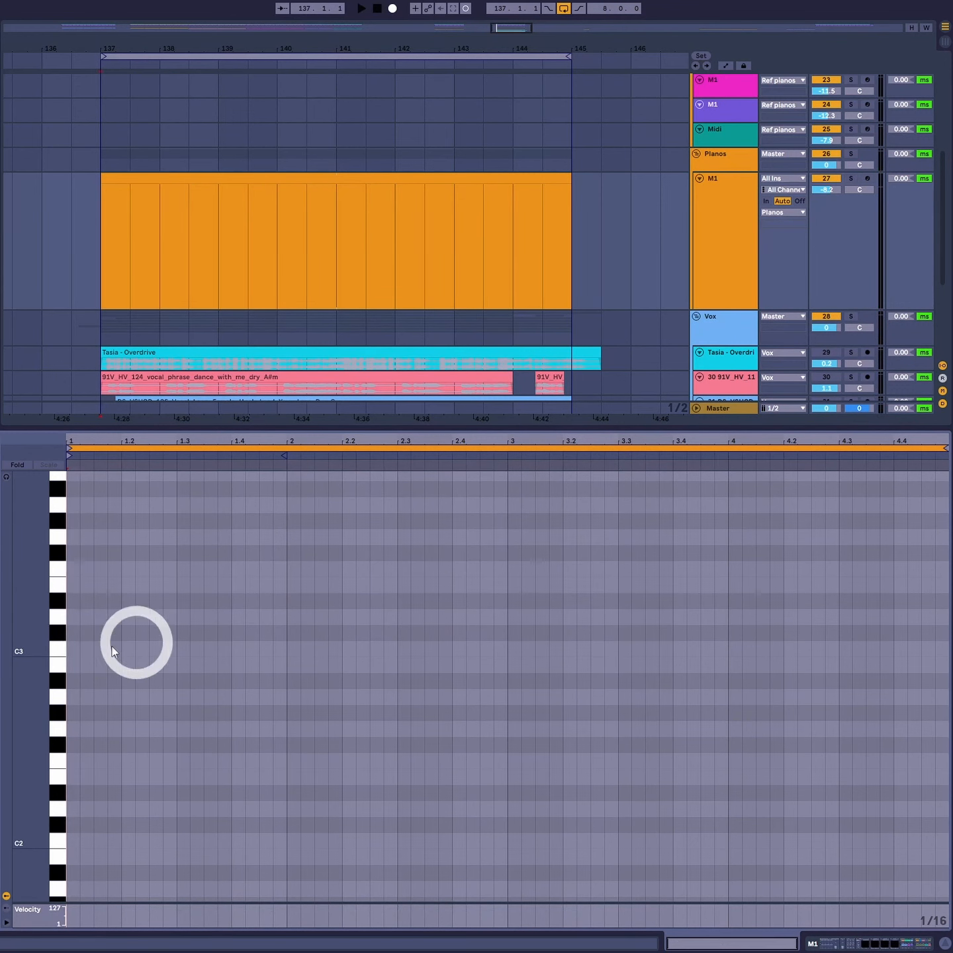
{"action": "double_click", "coordinate": [71, 696]}
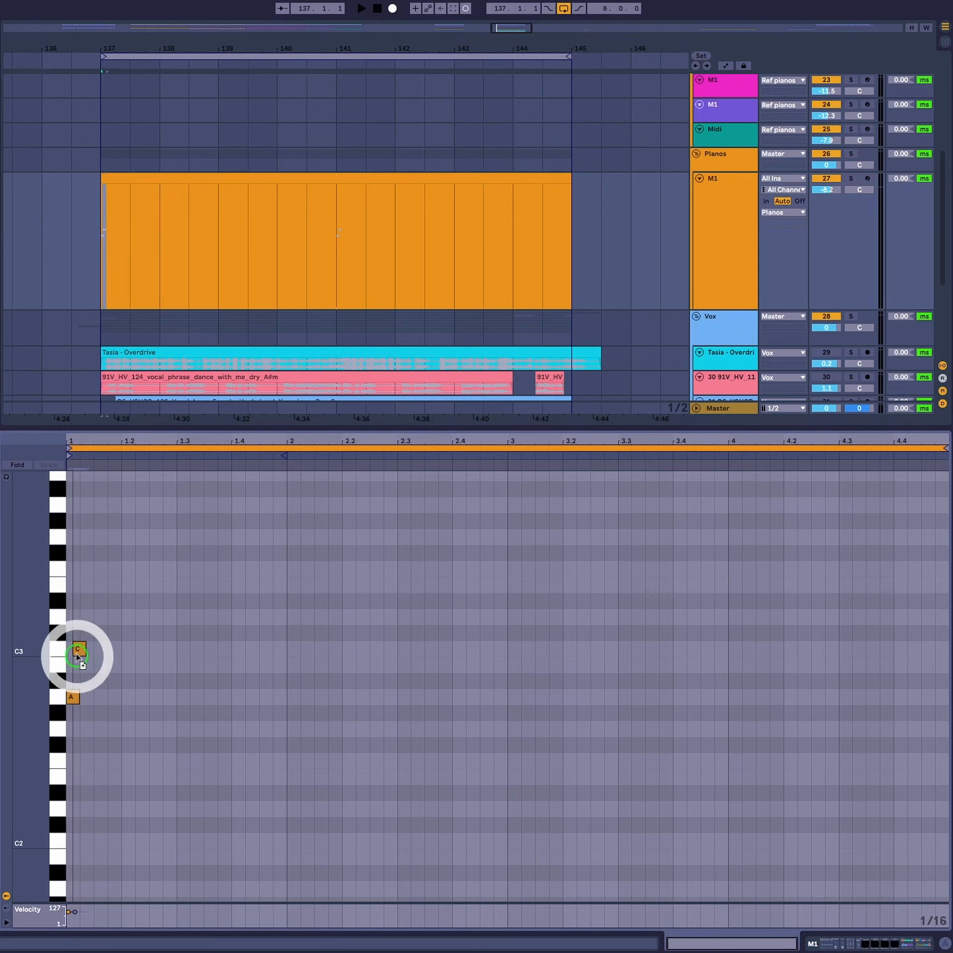
{"action": "double_click", "coordinate": [100, 648]}
{"action": "left_click_drag", "start_coordinate": [98, 649], "coordinate": [72, 650]}
{"action": "double_click", "coordinate": [70, 599]}
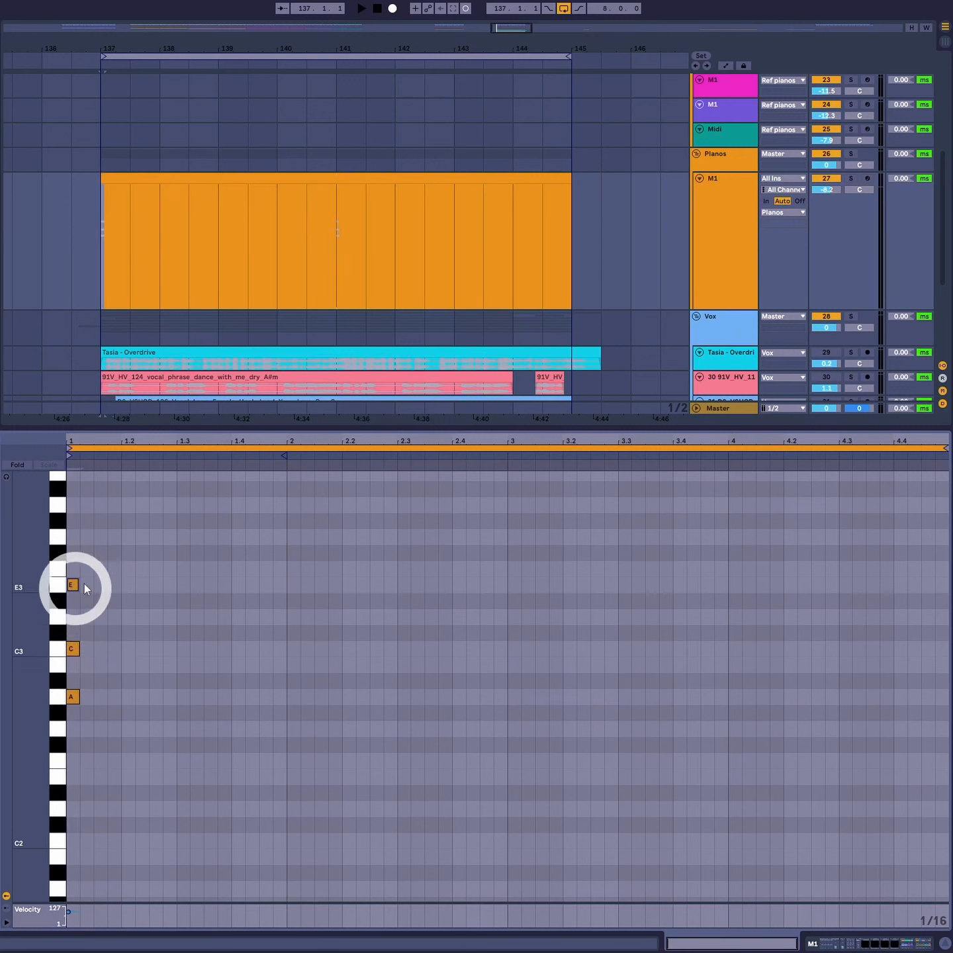
Copy the A2, C3, E3 chord to 1.2, 1.2.4, 1.3.3 and 1.4.2, and play the rhythm with the vocal.
{"action": "left_click_drag", "start_coordinate": [105, 575], "coordinate": [238, 695]}
{"action": "left_click_drag", "start_coordinate": [173, 634], "coordinate": [254, 742]}
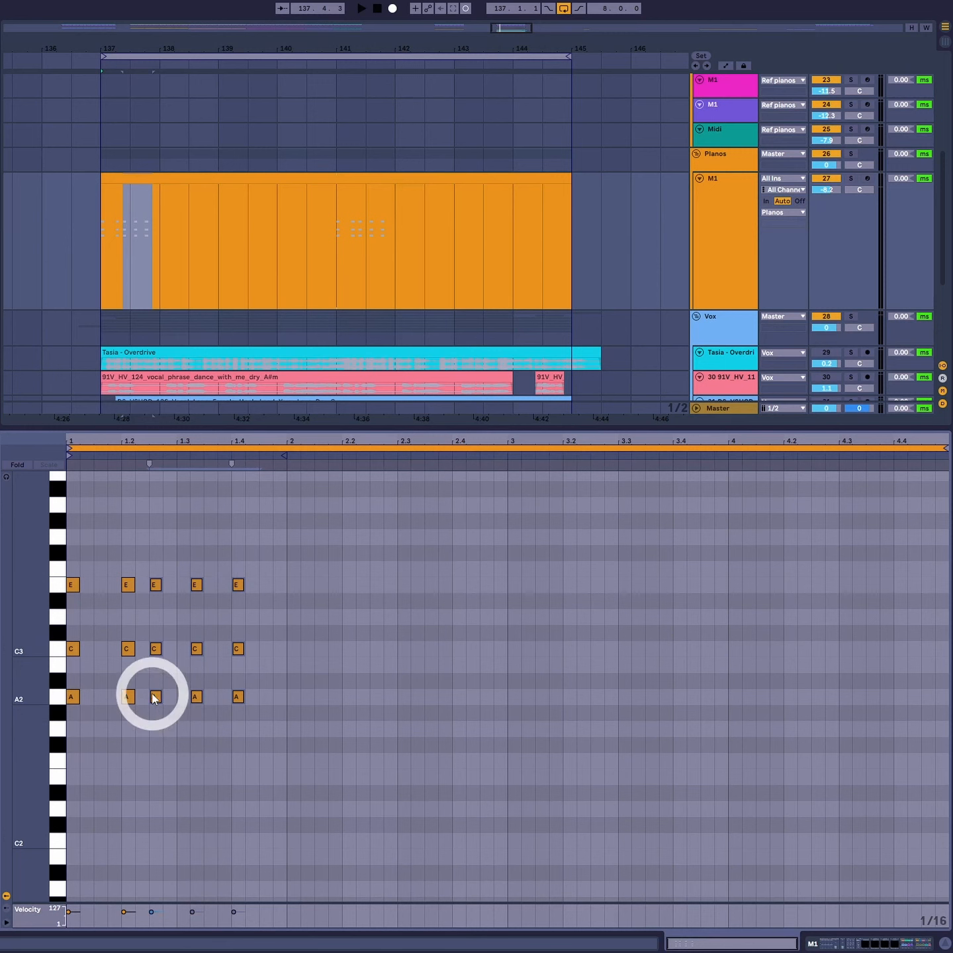
{"action": "left_click_drag", "start_coordinate": [151, 696], "coordinate": [170, 695]}
{"action": "left_click", "coordinate": [80, 563]}
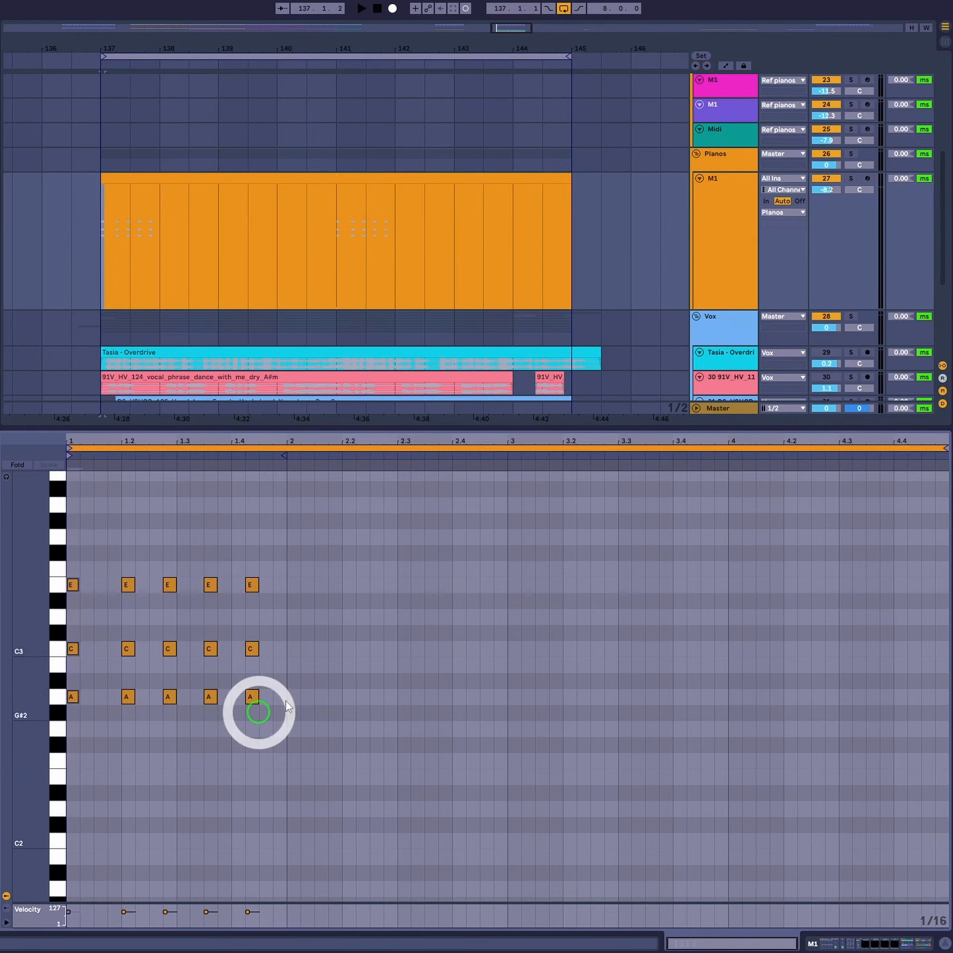
{"action": "left_click_drag", "start_coordinate": [265, 543], "coordinate": [251, 744]}
{"action": "key", "text": "space"}
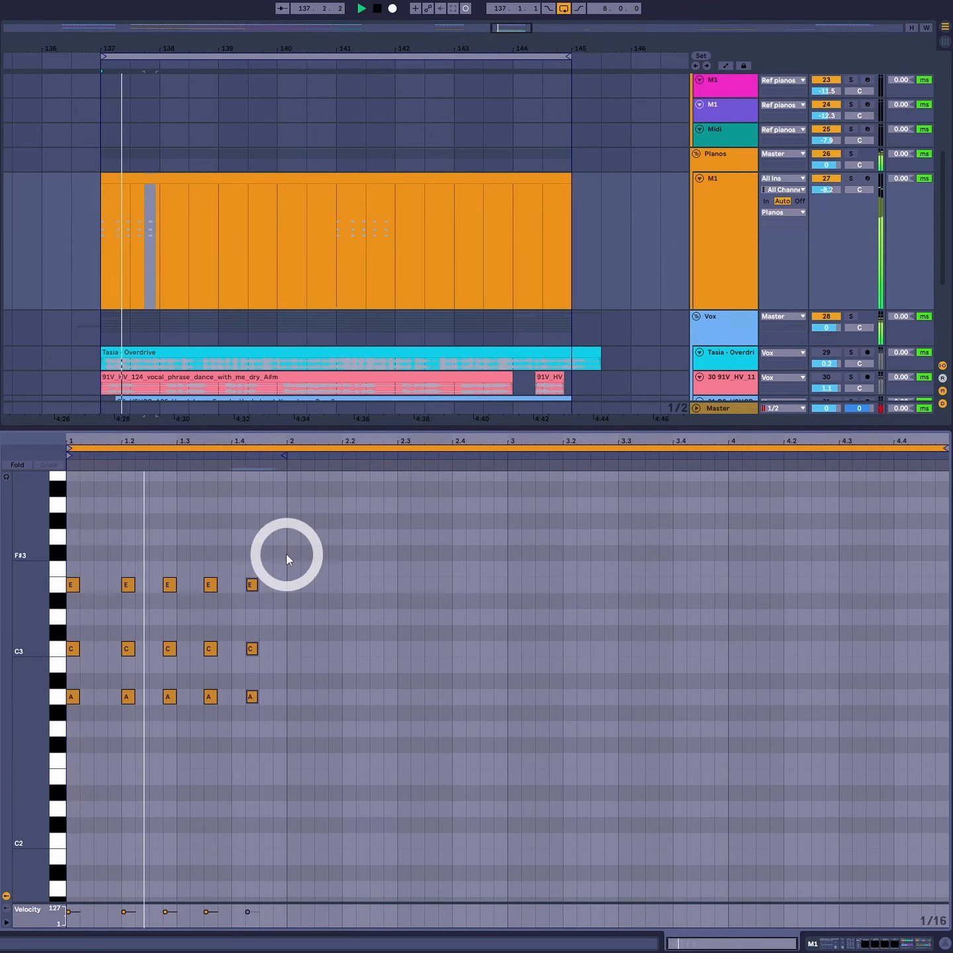
Duplicate the first bar of chords three times to fill the four-bar M1 pattern while playing it with the vocal.
{"action": "left_click_drag", "start_coordinate": [288, 556], "coordinate": [66, 780]}
{"action": "key", "text": "space"}
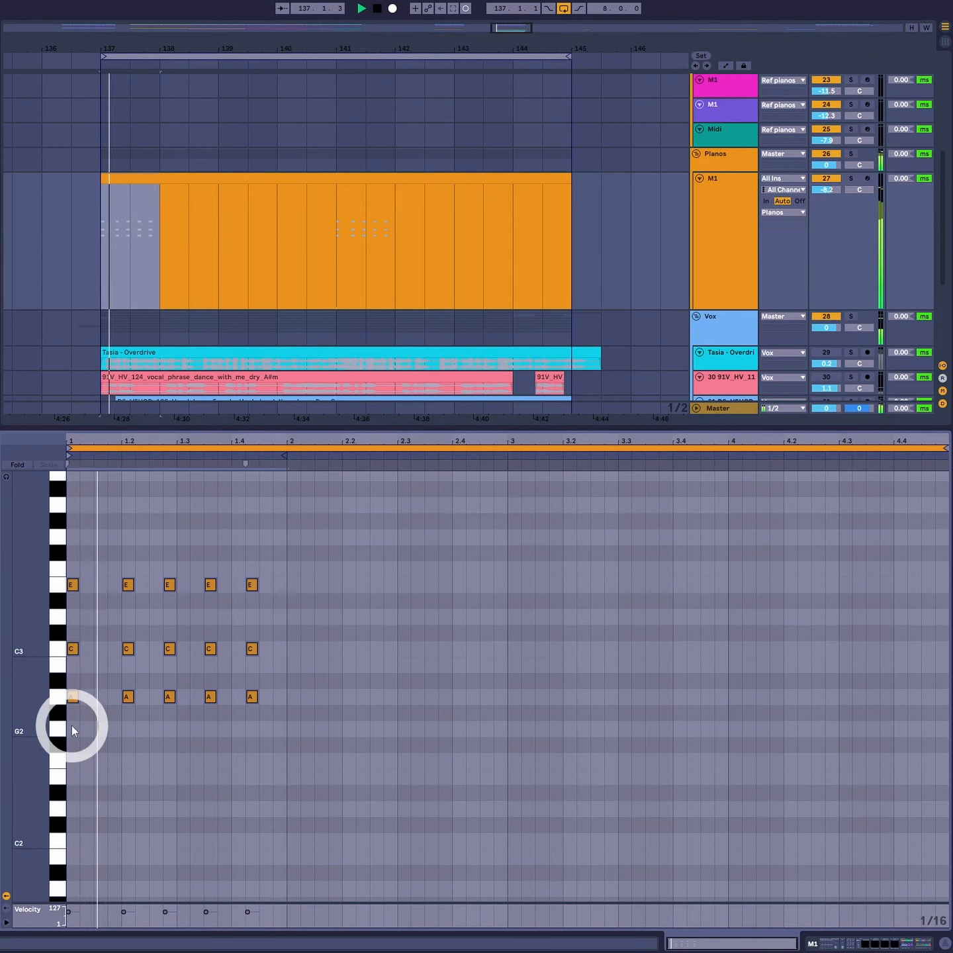
{"action": "key", "text": "ctrl+d"}
{"action": "key", "text": "ctrl+d"}
{"action": "key", "text": "ctrl+d"}
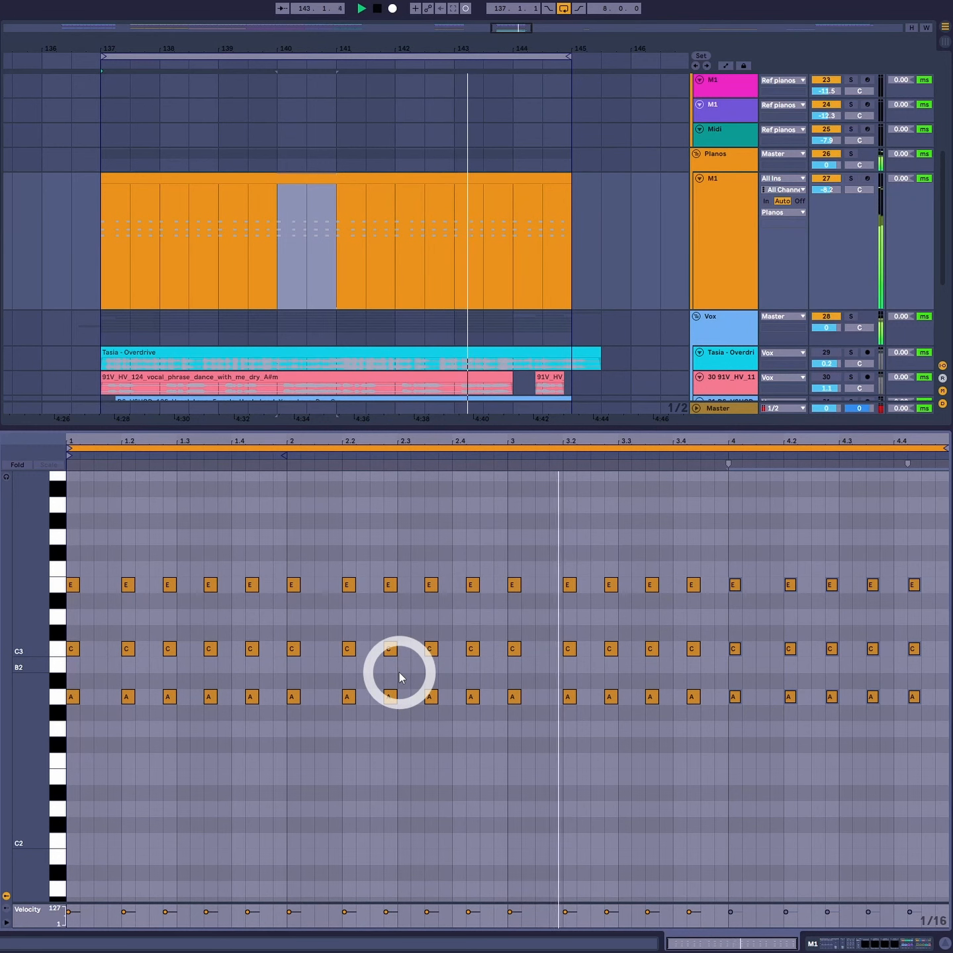
Delete all chords from the M1 clip and switch the active vocal from track 33 to track 34.
{"action": "left_click_drag", "start_coordinate": [79, 529], "coordinate": [951, 823]}
{"action": "left_click_drag", "start_coordinate": [929, 530], "coordinate": [66, 871]}
{"action": "key", "text": "Delete"}
{"action": "scroll", "coordinate": [670, 347], "scroll_direction": "down", "scroll_amount": 5}
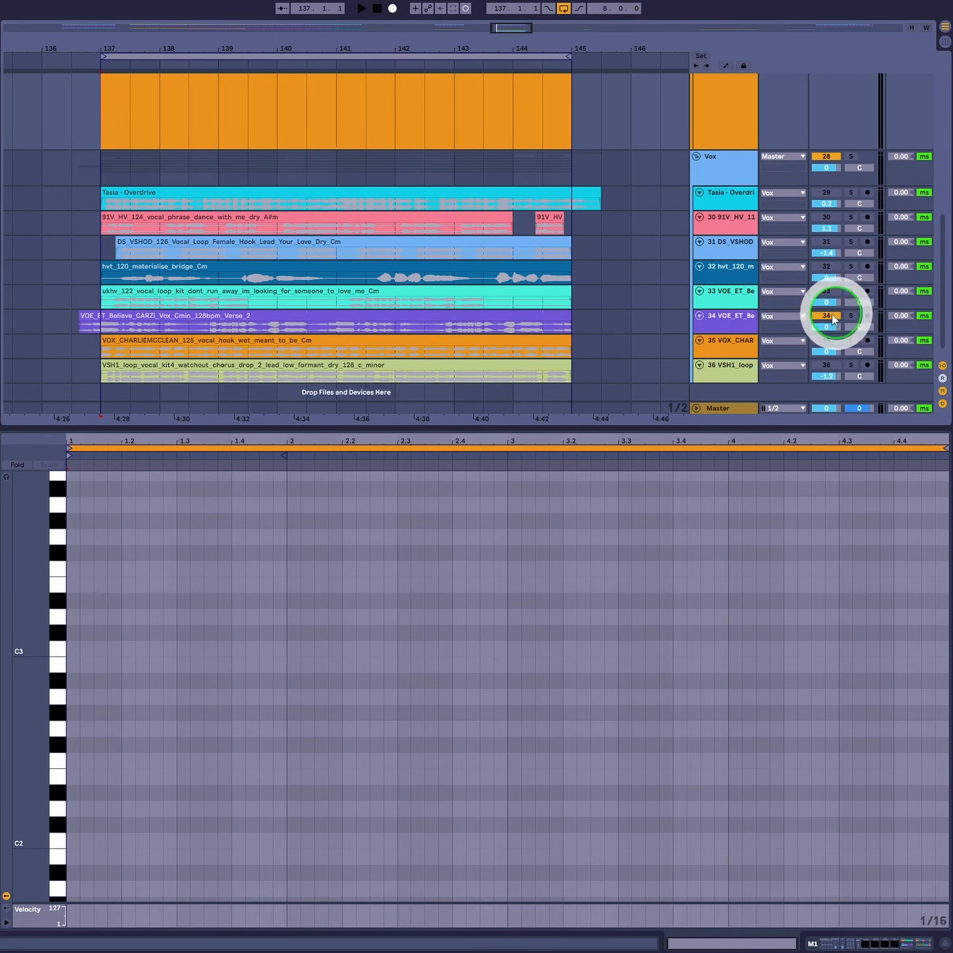
Play the VOE_ET_Believe vocal on its own and examine its waveform to judge the rhythm.
{"action": "key", "text": "space"}
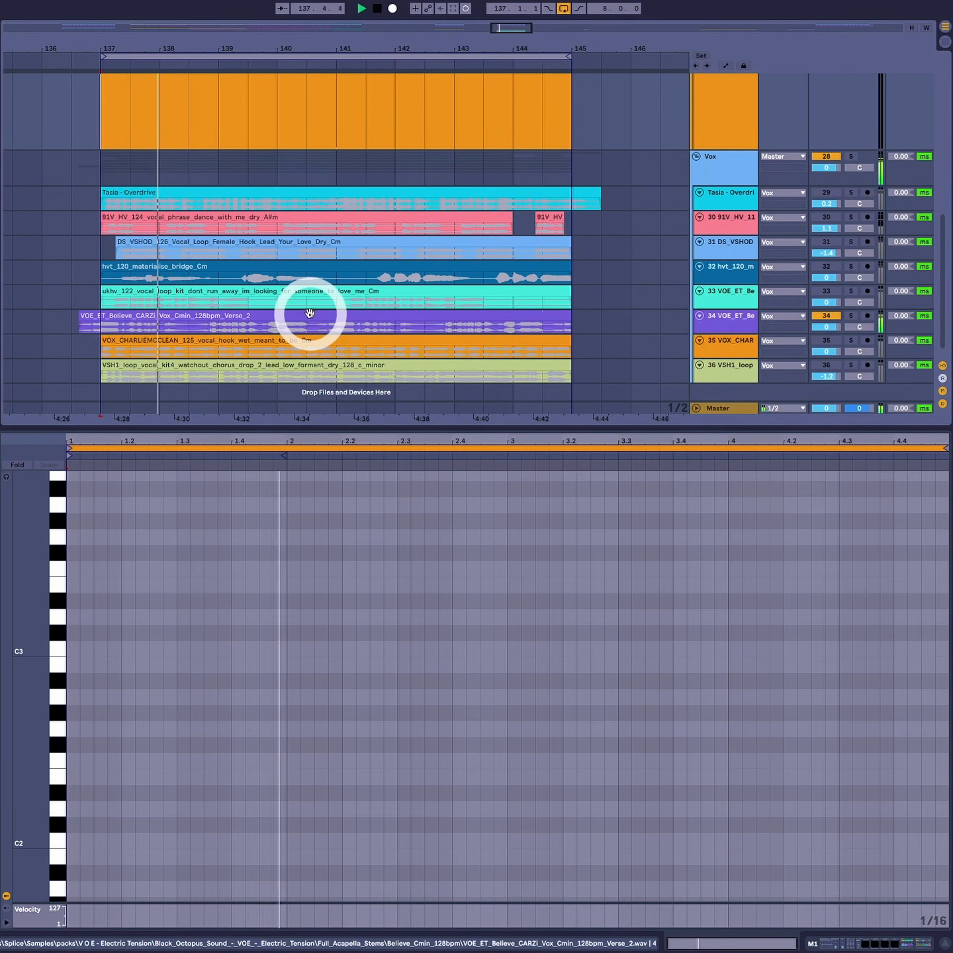
{"action": "left_click", "coordinate": [310, 313]}
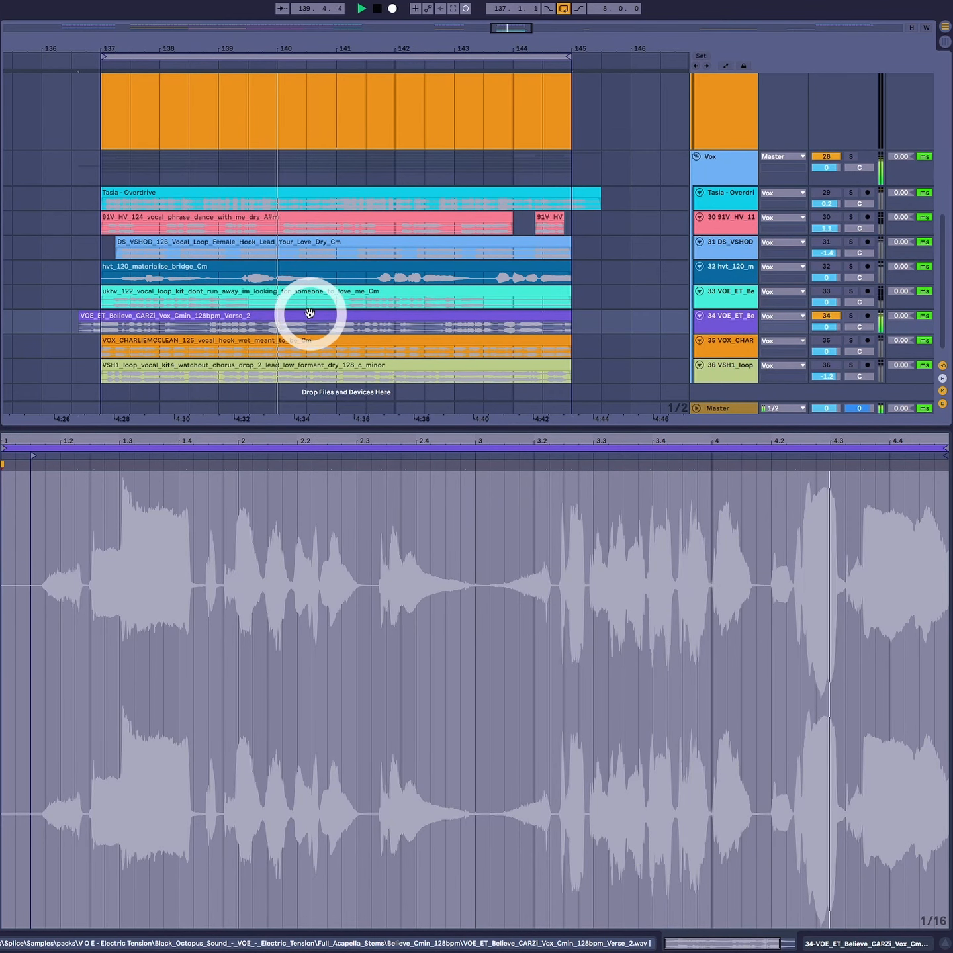
{"action": "key", "text": "space"}
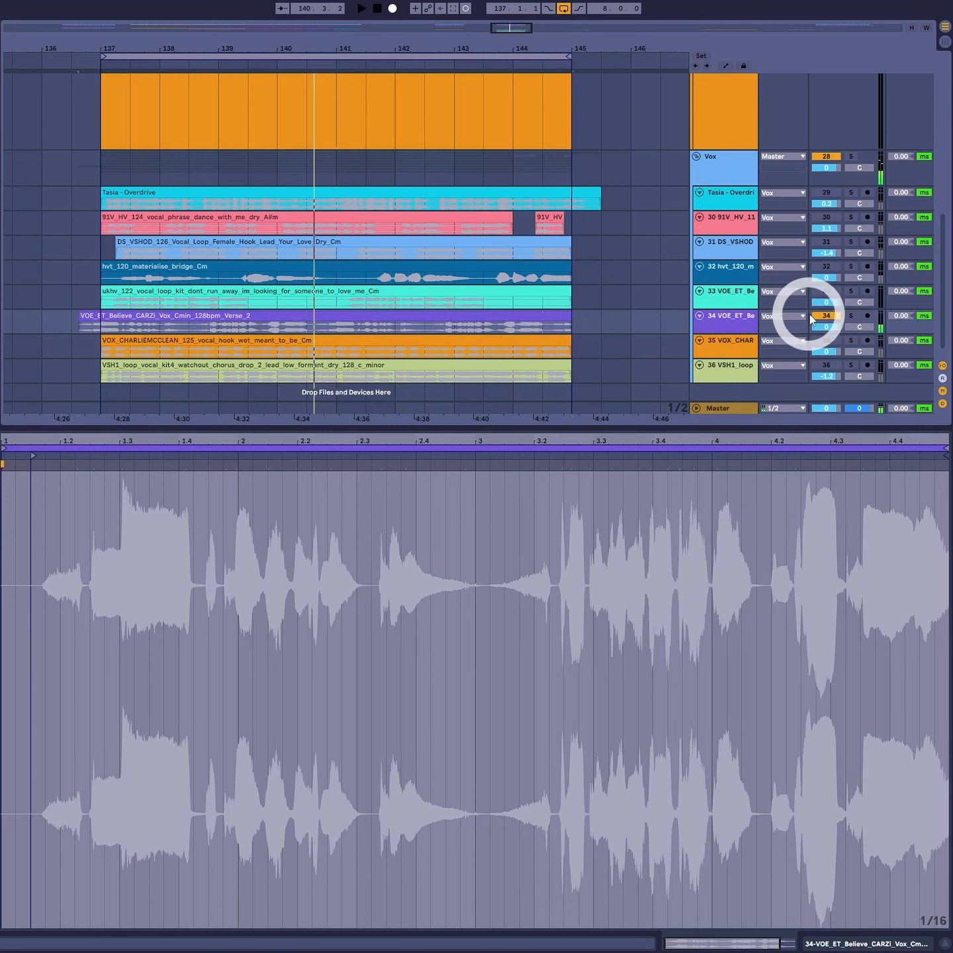
Switch the active vocal to track 35 and play its vocal_hook_wet_meant_to_be clip while viewing the waveform.
{"action": "left_click", "coordinate": [825, 316]}
{"action": "left_click", "coordinate": [427, 340]}
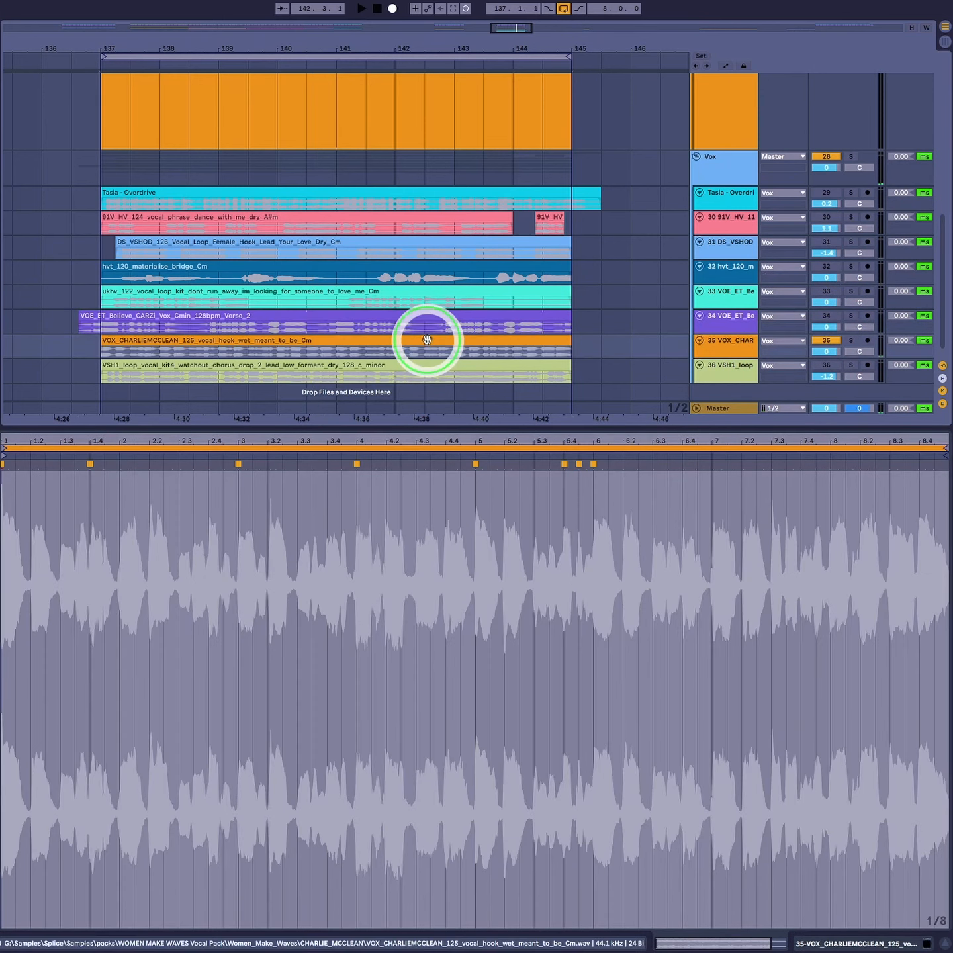
{"action": "key", "text": "space"}
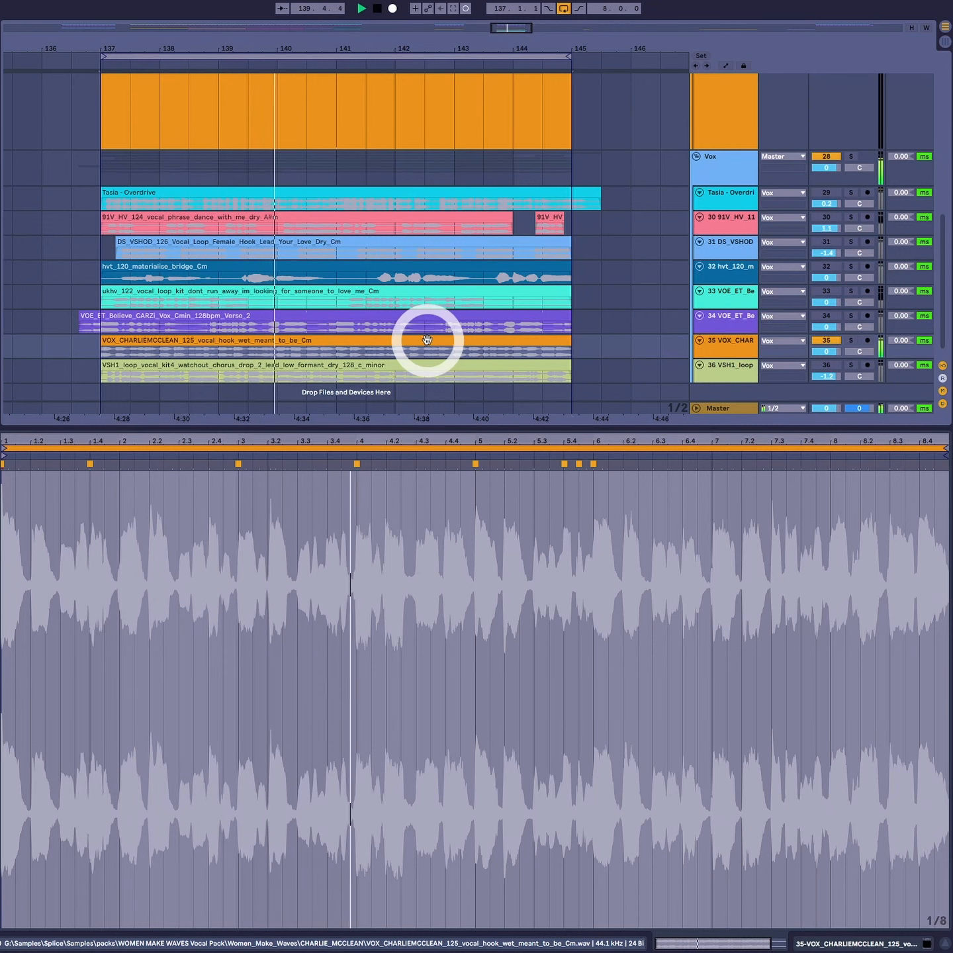
{"action": "scroll", "coordinate": [393, 311], "scroll_direction": "up", "scroll_amount": 3}
{"action": "scroll", "coordinate": [392, 311], "scroll_direction": "up", "scroll_amount": 1}
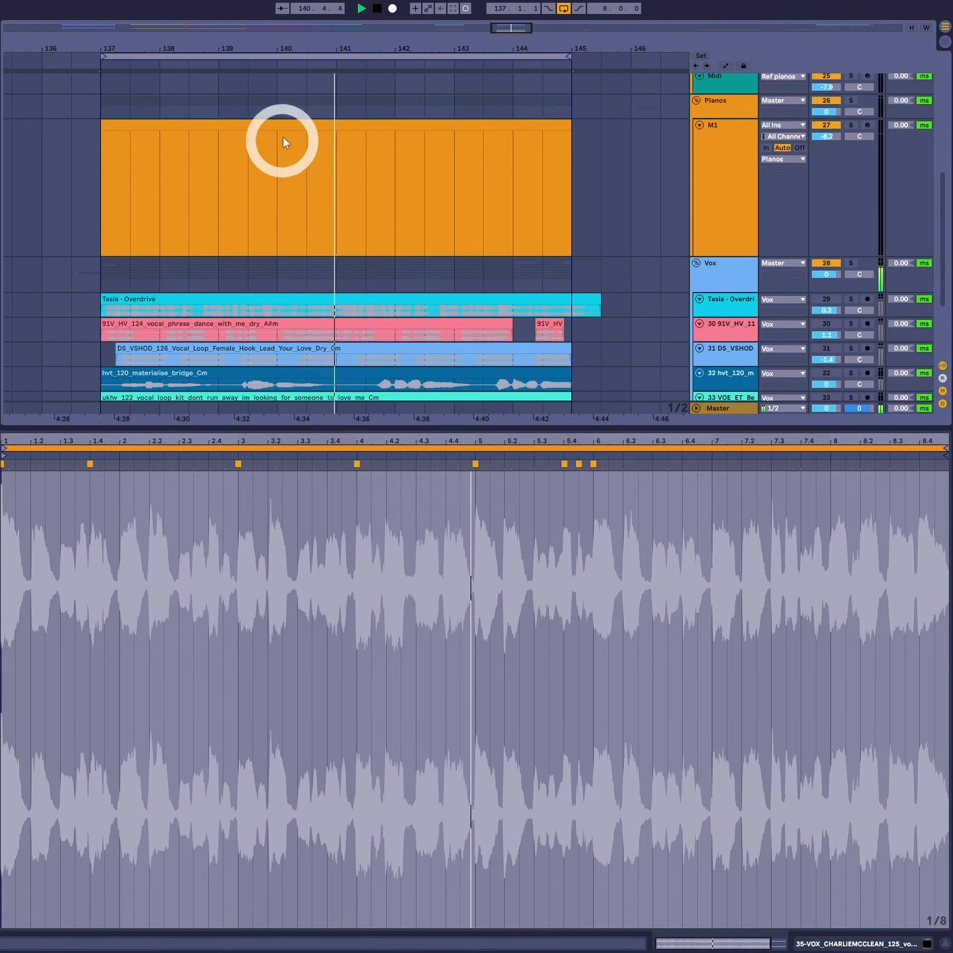
{"action": "key", "text": "space"}
Open the empty M1 clip and place an A2, C3, E3 chord at its start.
{"action": "double_click", "coordinate": [282, 125]}
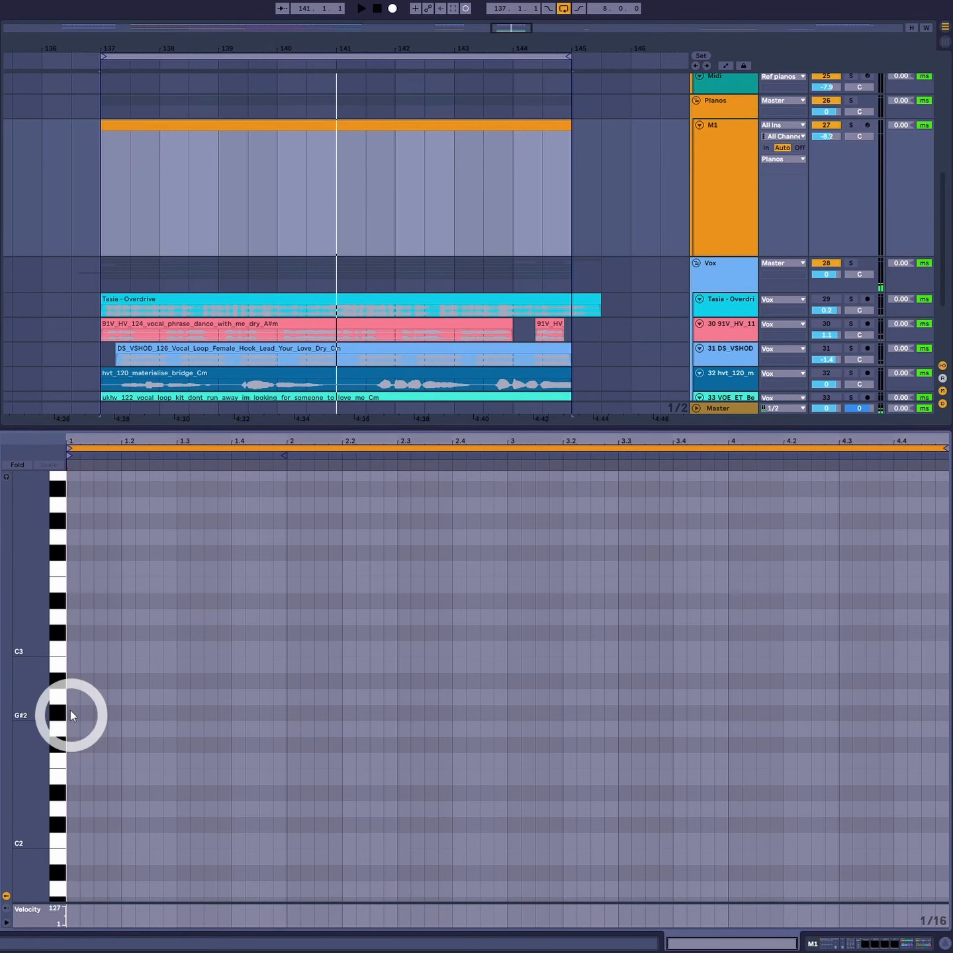
{"action": "double_click", "coordinate": [72, 698]}
{"action": "left_click_drag", "start_coordinate": [69, 697], "coordinate": [87, 659]}
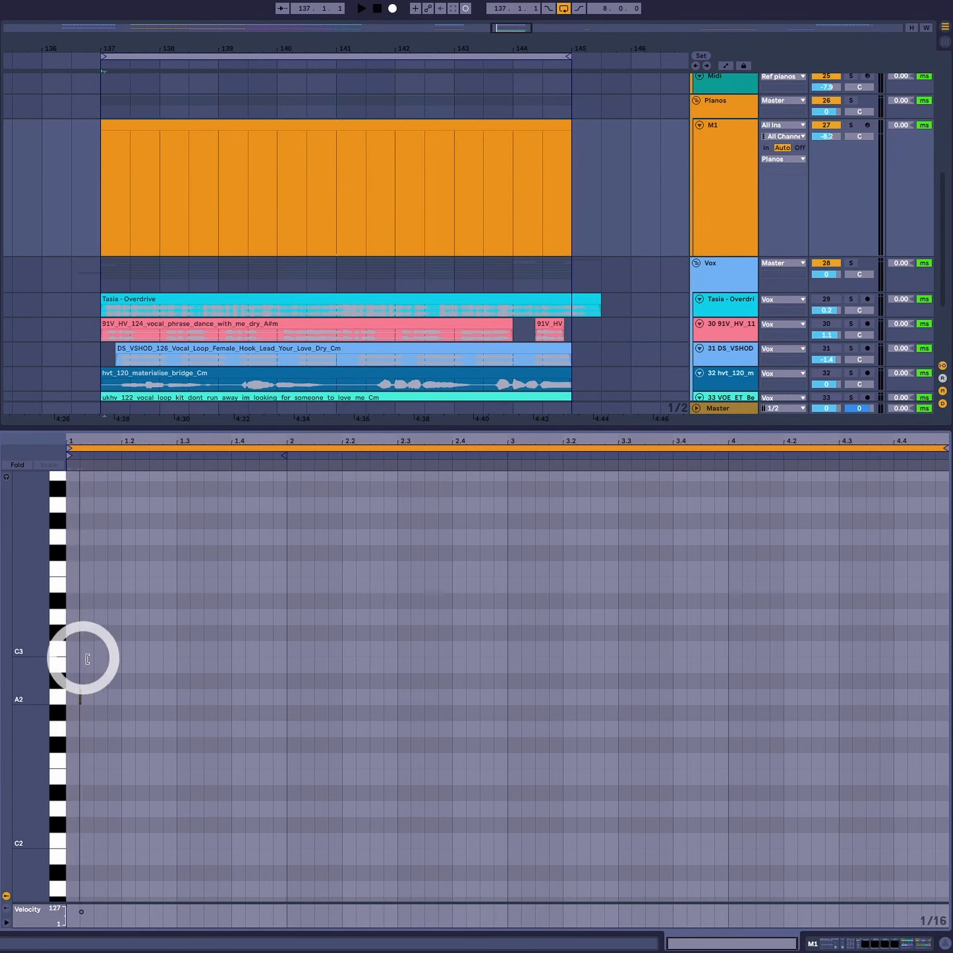
{"action": "double_click", "coordinate": [72, 648]}
{"action": "double_click", "coordinate": [74, 585]}
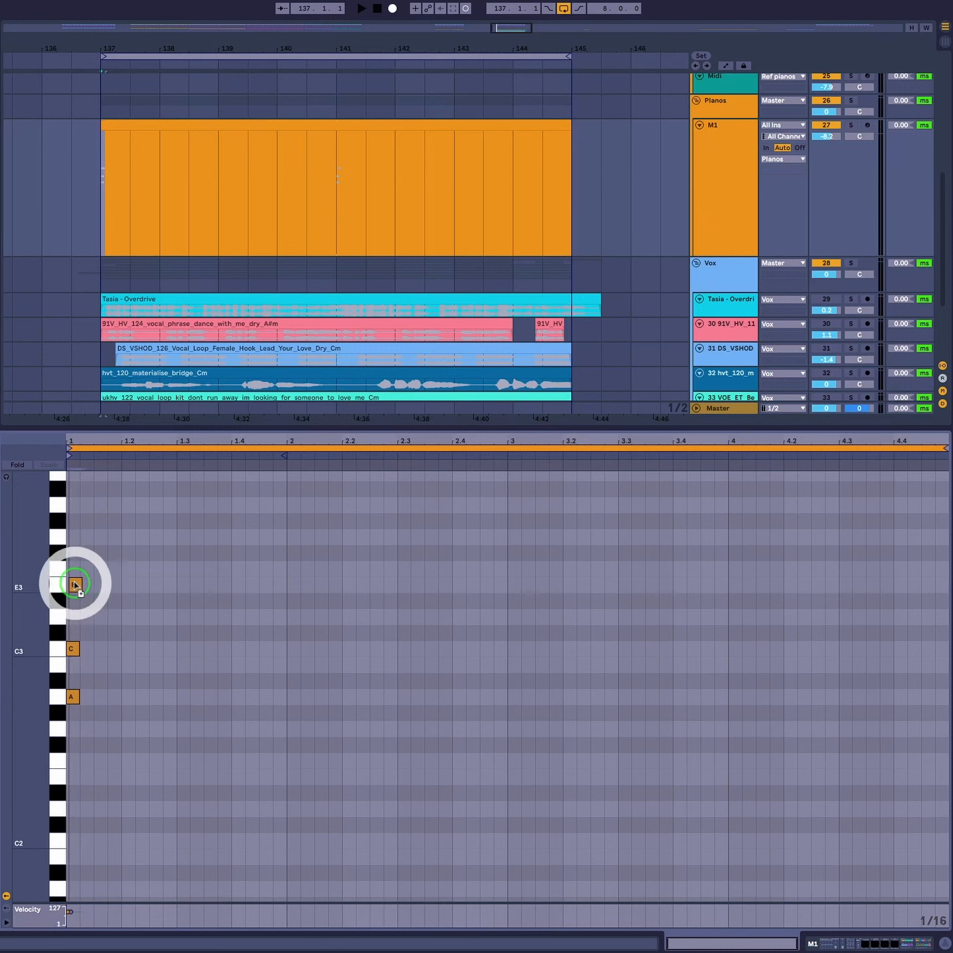
{"action": "mouse_move", "coordinate": [80, 587]}
{"action": "left_mouse_down"}
{"action": "mouse_move", "coordinate": [119, 587]}
{"action": "mouse_move", "coordinate": [79, 587]}
{"action": "left_mouse_up"}
Copy the chord to 1.2, 1.2.4, 1.3.3 and 1.4.2 while playing it with the meant_to_be vocal.
{"action": "left_click_drag", "start_coordinate": [96, 557], "coordinate": [23, 747]}
{"action": "left_click_drag", "start_coordinate": [71, 704], "coordinate": [127, 699]}
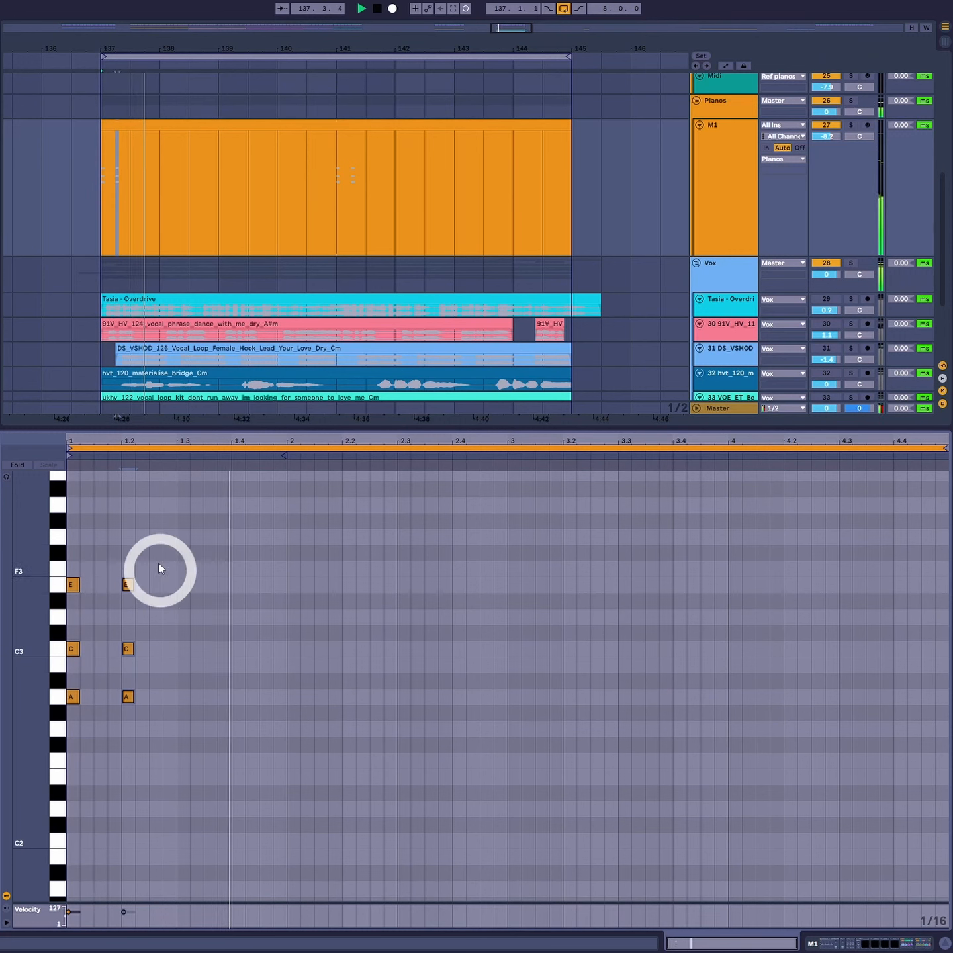
{"action": "left_click_drag", "start_coordinate": [162, 529], "coordinate": [75, 756]}
{"action": "left_click_drag", "start_coordinate": [128, 704], "coordinate": [254, 698]}
Duplicate the one-bar chord rhythm three times across bars 2 to 4 of the pattern and play it with the vocal.
{"action": "key", "text": "ctrl+a"}
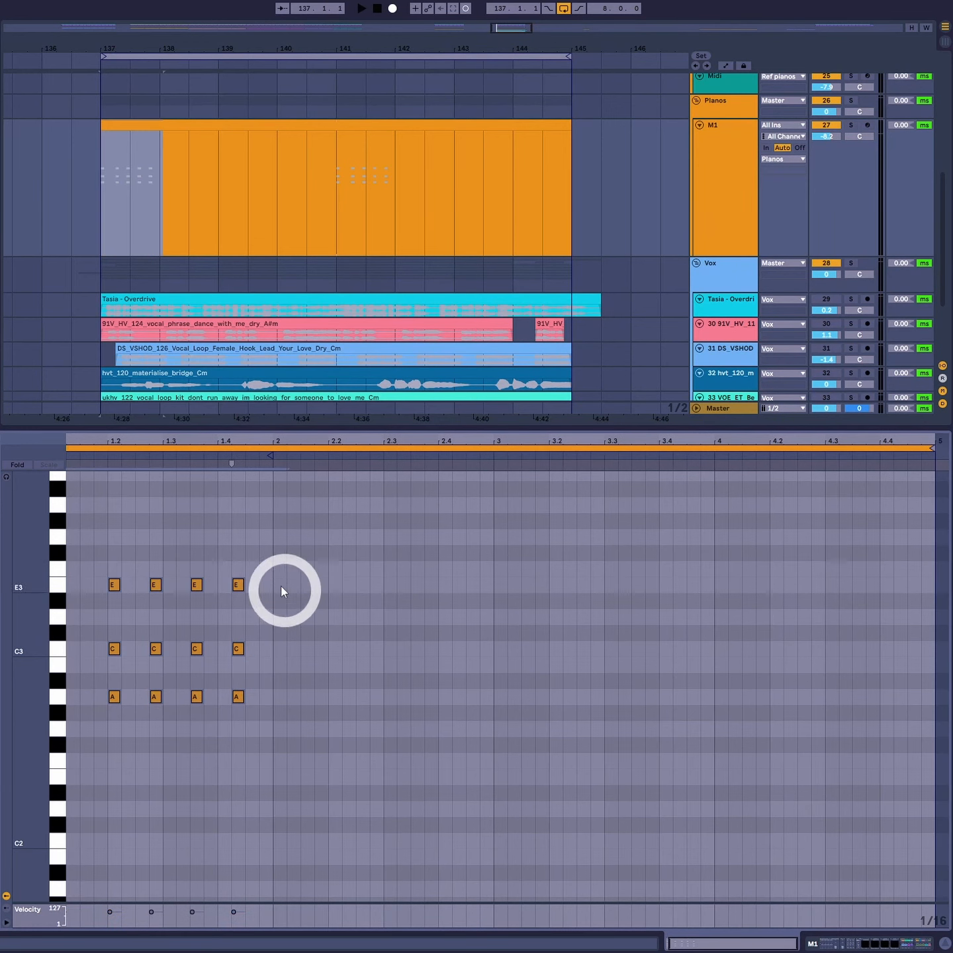
{"action": "double_click", "coordinate": [243, 443]}
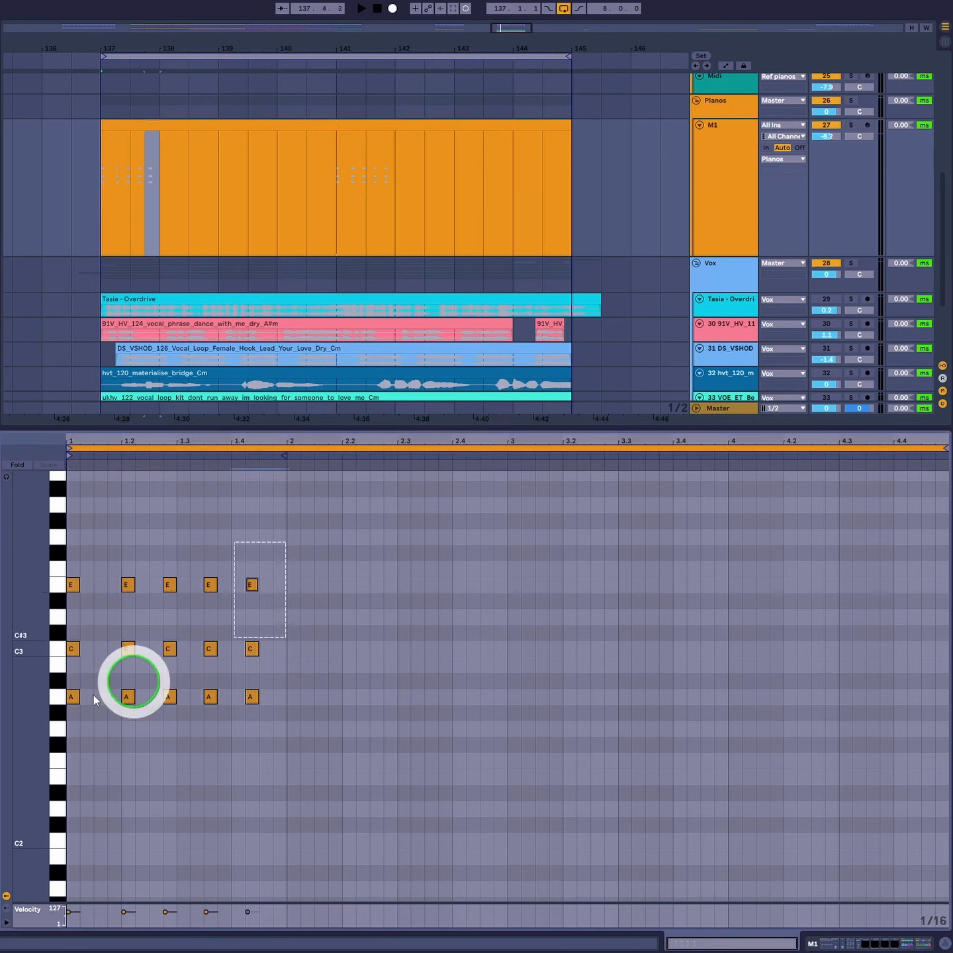
{"action": "key", "text": "ctrl+d"}
{"action": "key", "text": "ctrl+d"}
{"action": "key", "text": "ctrl+d"}
{"action": "key", "text": "space"}
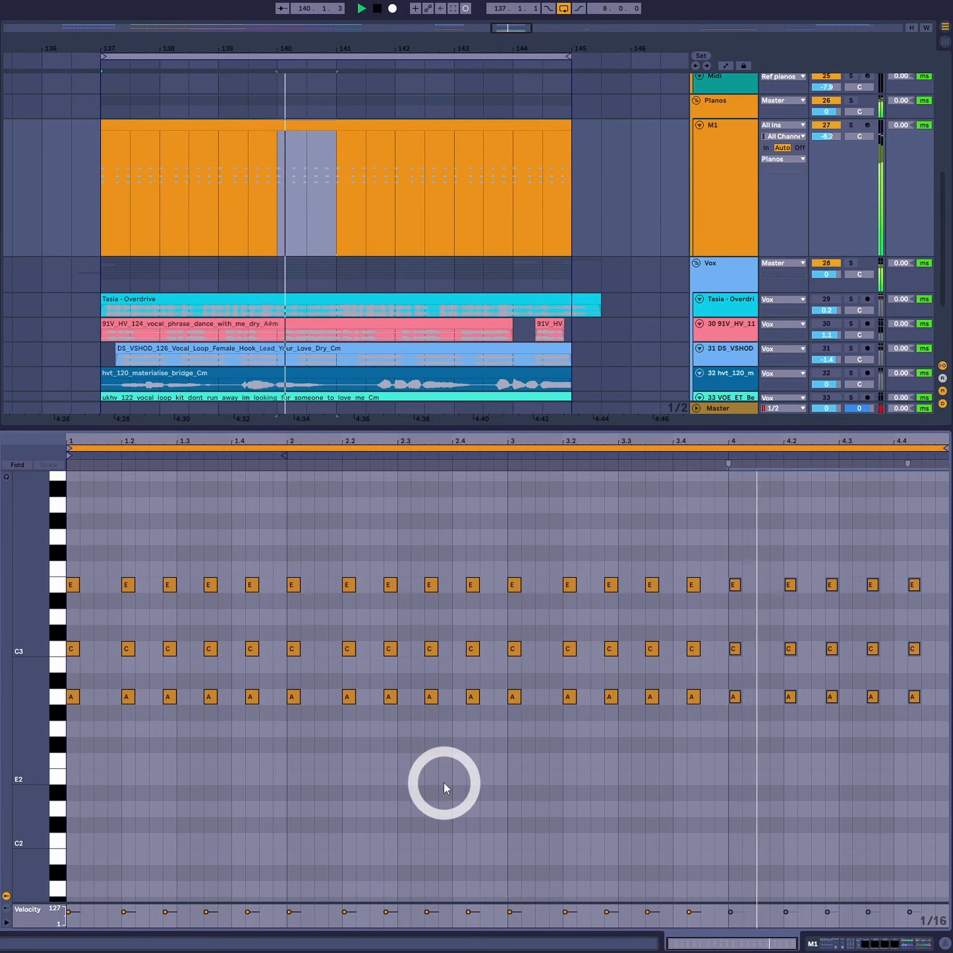
{"action": "key", "text": "space"}
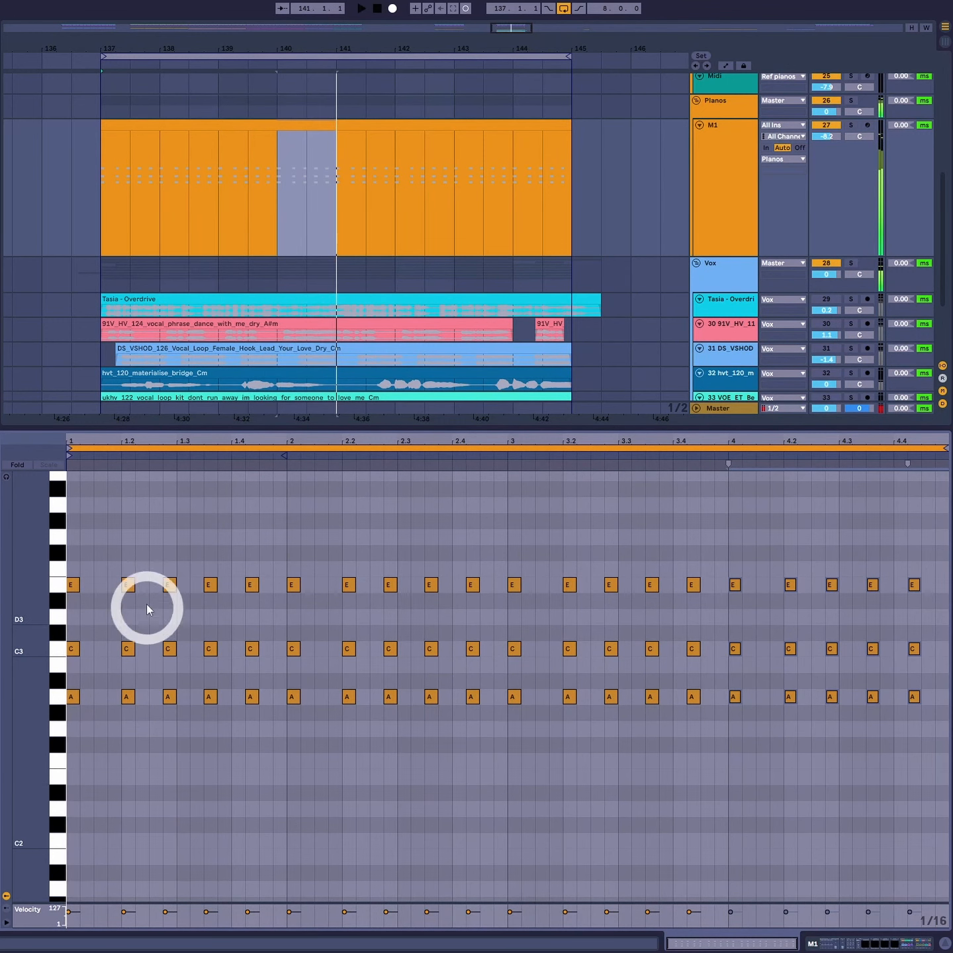
{"action": "left_click_drag", "start_coordinate": [160, 548], "coordinate": [204, 811]}
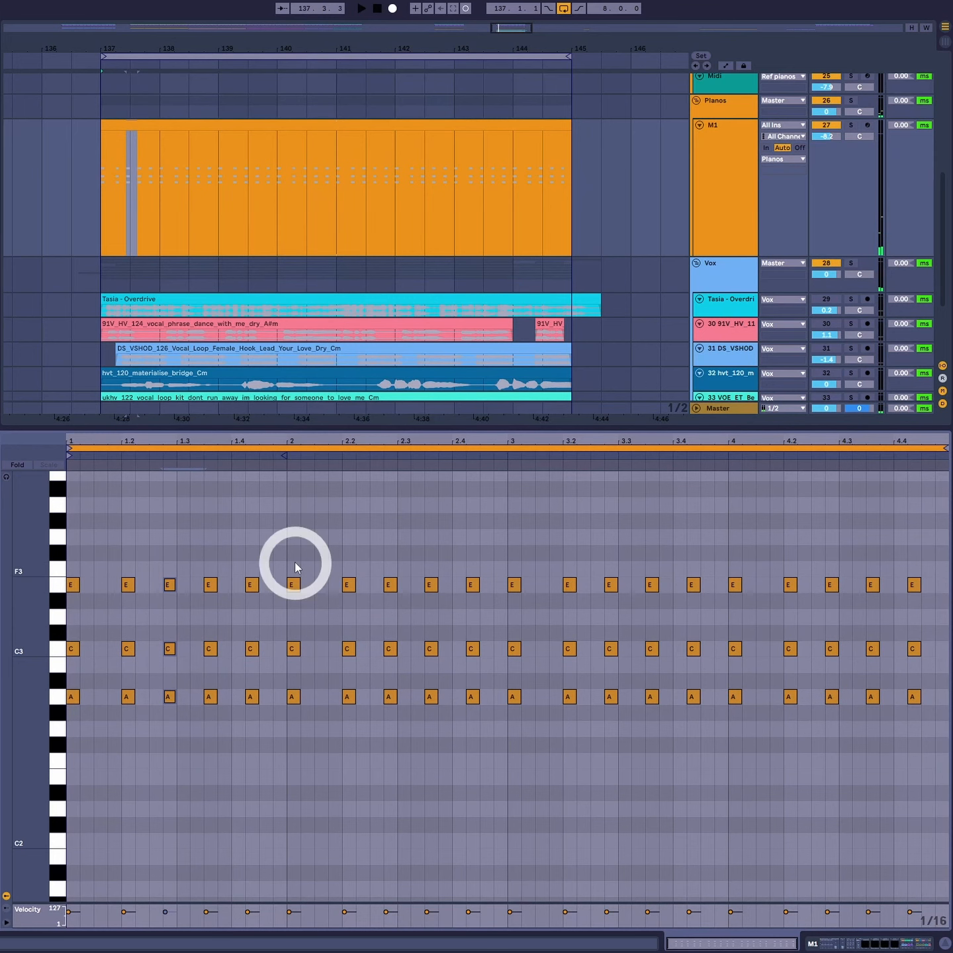
{"action": "left_click_drag", "start_coordinate": [288, 554], "coordinate": [399, 647]}
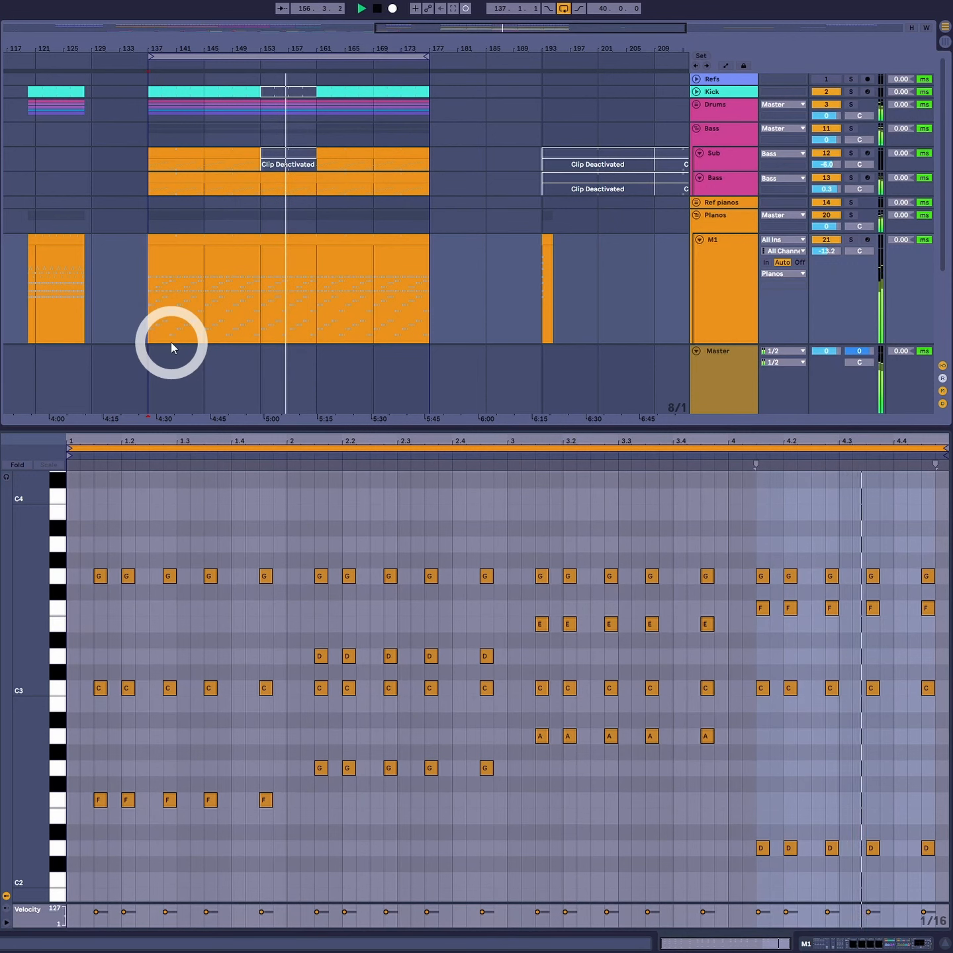
Shorten the arrangement loop to bars 153–177 and show the notes of the M1 piano clip during playback.
{"action": "left_click", "coordinate": [261, 57], "text": "shift"}
{"action": "left_click", "coordinate": [290, 57]}
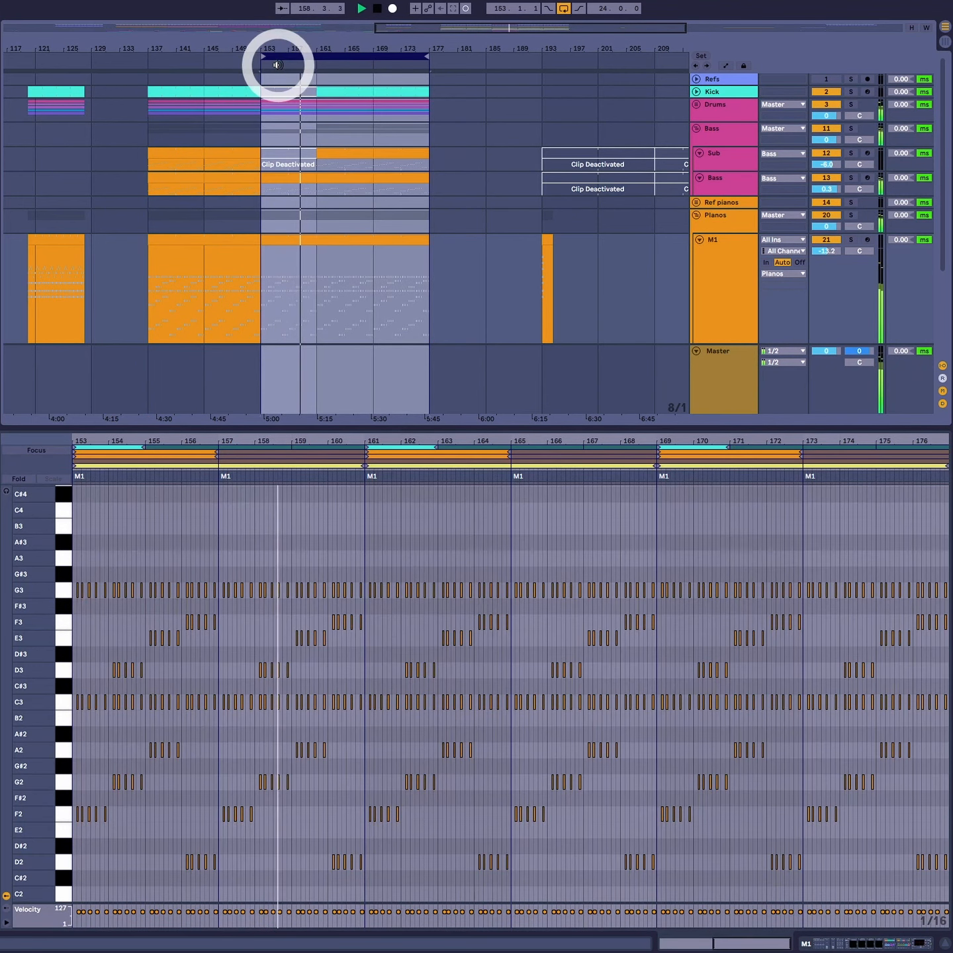
{"action": "left_click", "coordinate": [341, 239]}
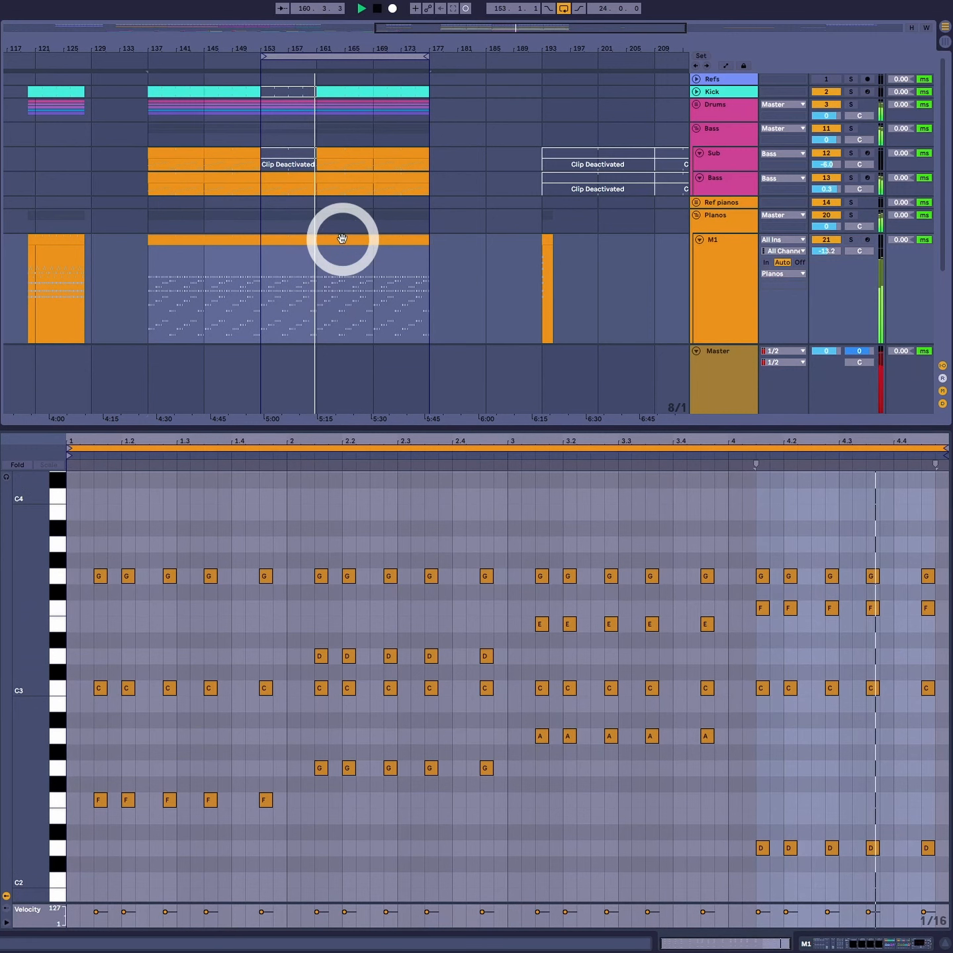